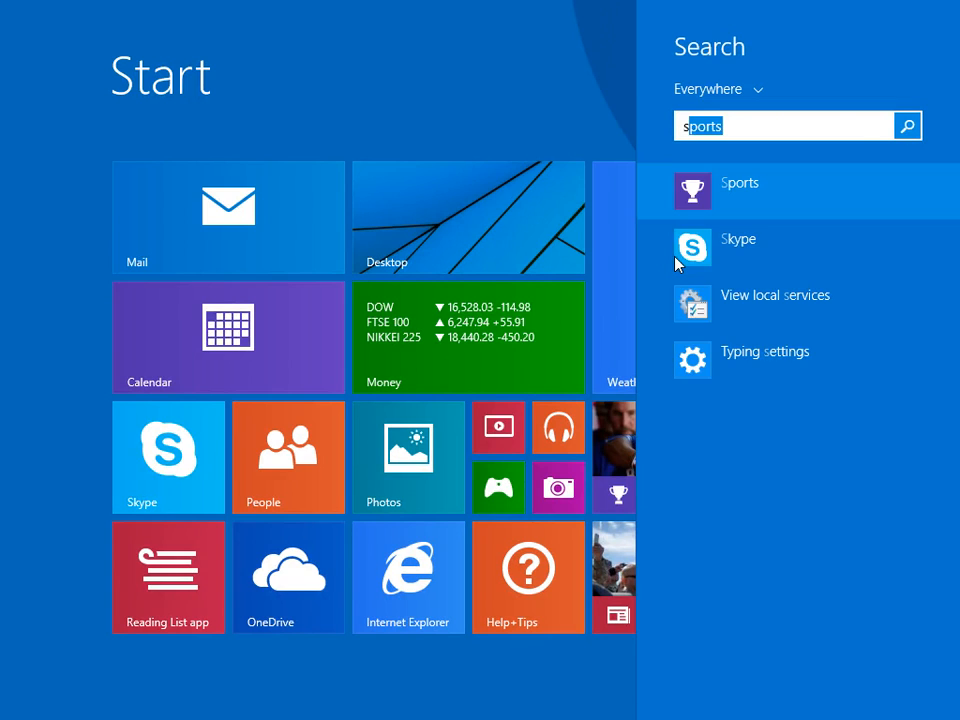
Search the computer for SQL Server Data Tools and open it.
type("ql server ")
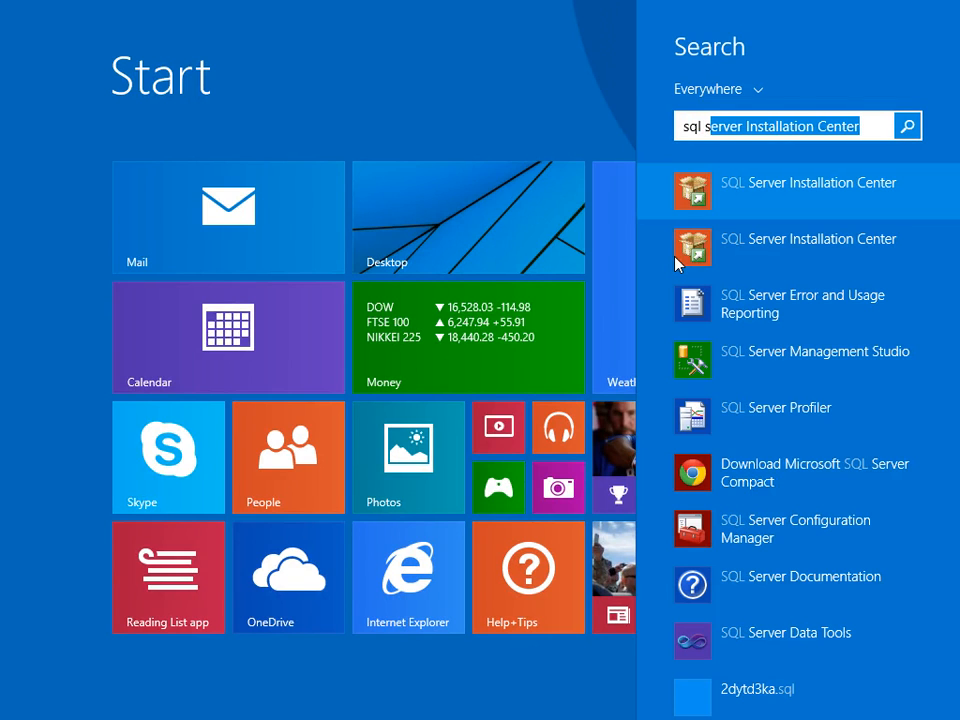
type("data")
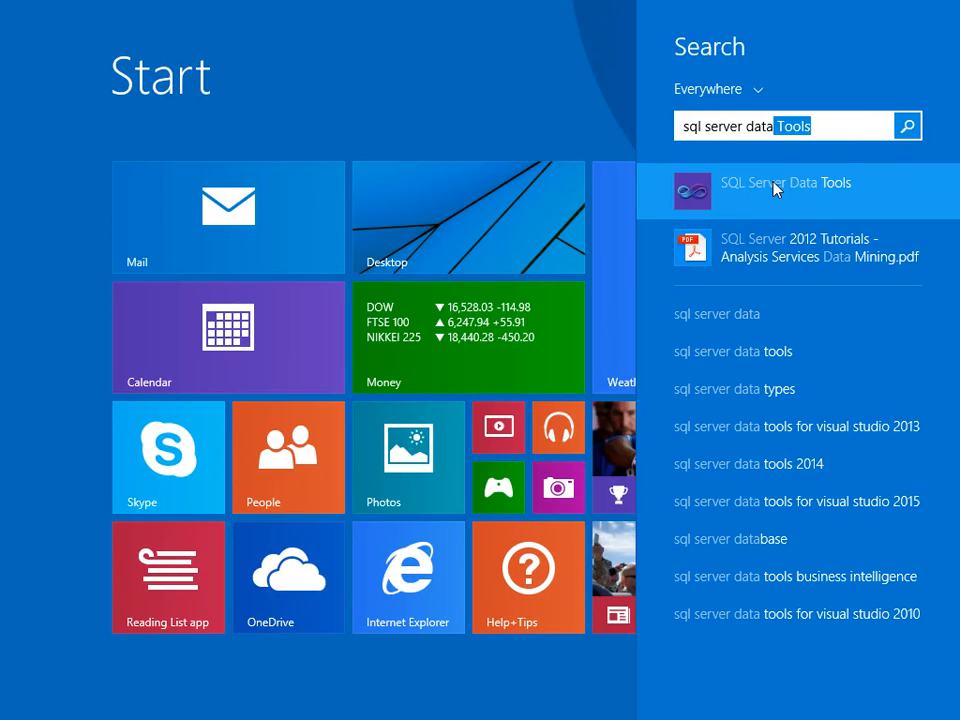
left_click(773, 183)
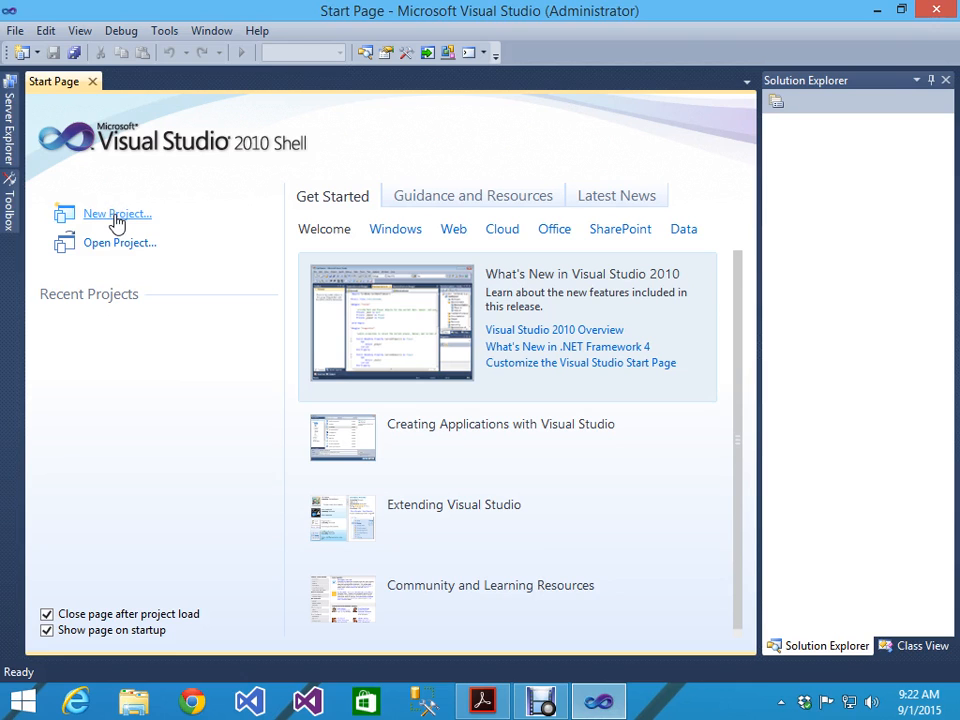
Start a new project using the Analysis Services Multidimensional and Data Mining Project template.
left_click(117, 216)
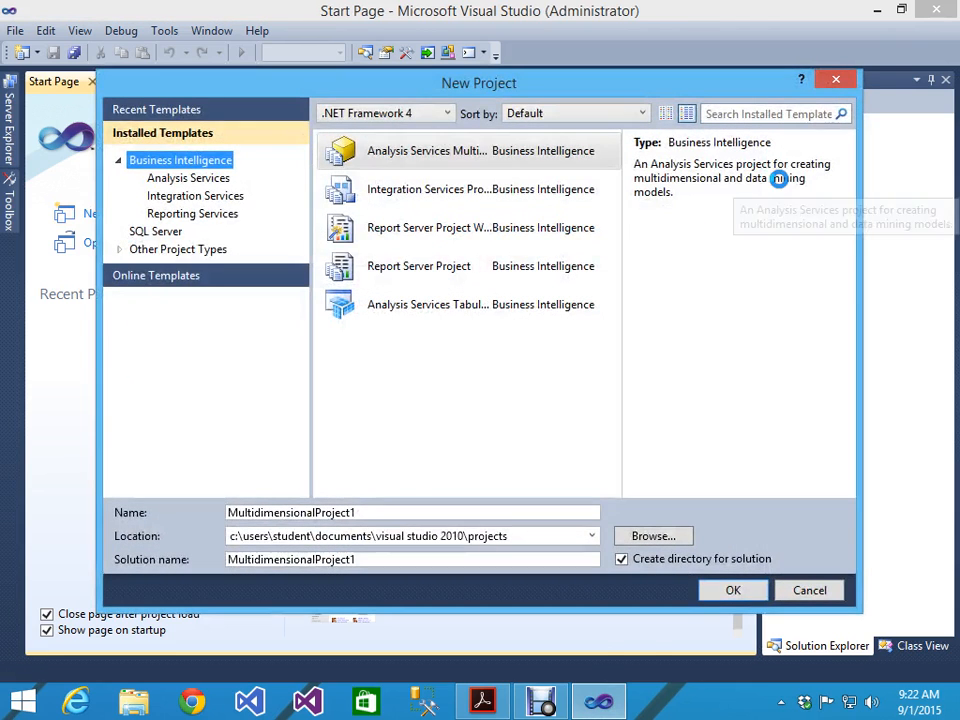
left_click(188, 180)
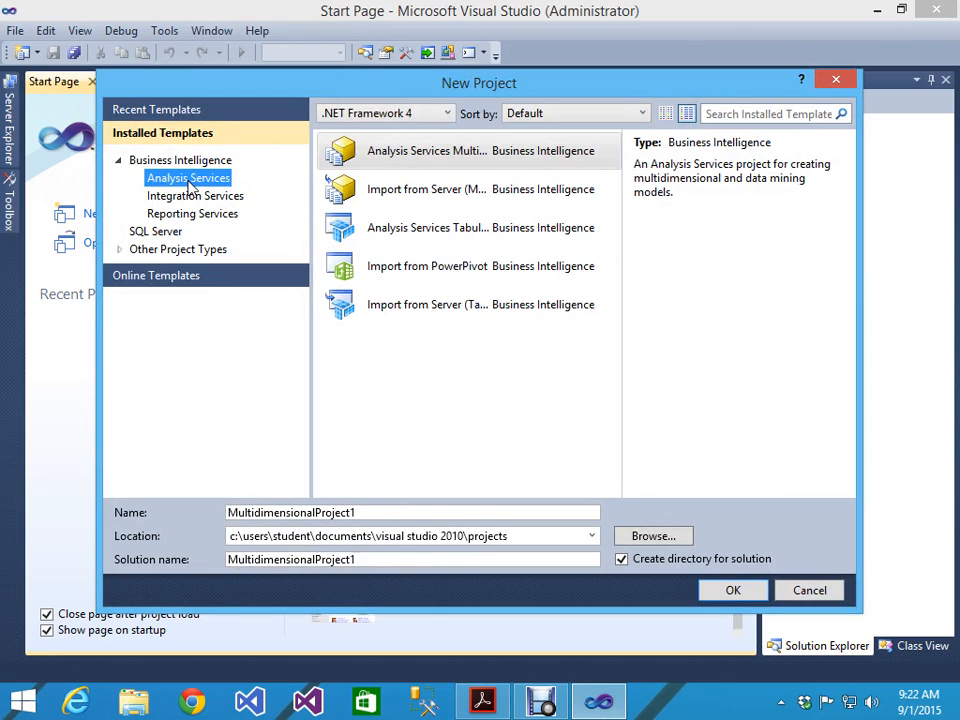
left_click(462, 163)
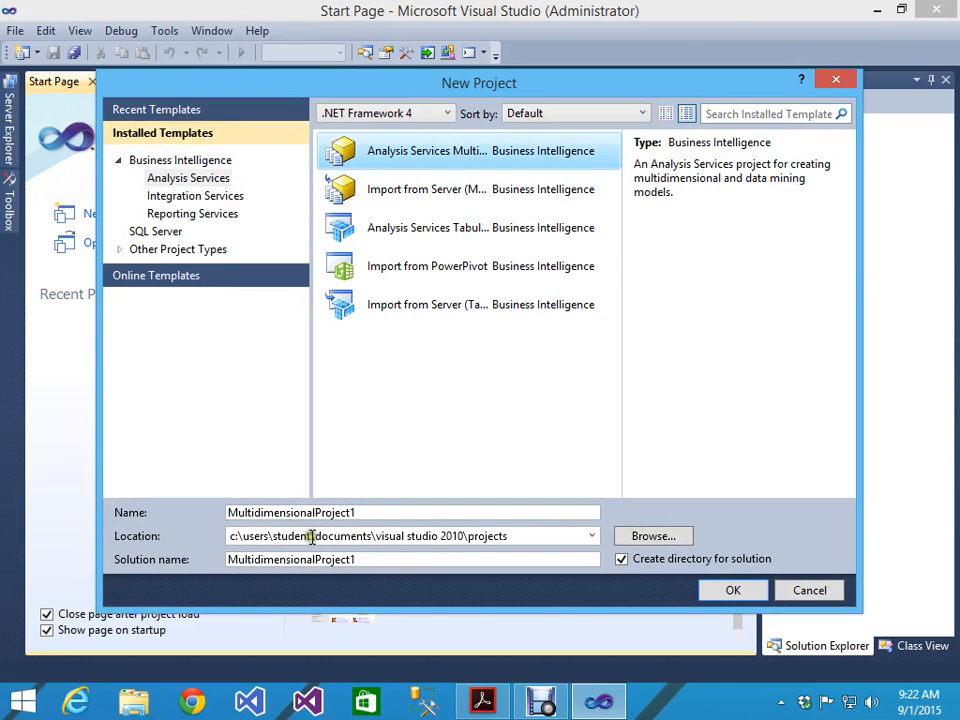
Copy the project name FirstCube from the PDF book in Acrobat Reader and use it as the new project's name in Visual Studio.
key("alt+Tab")
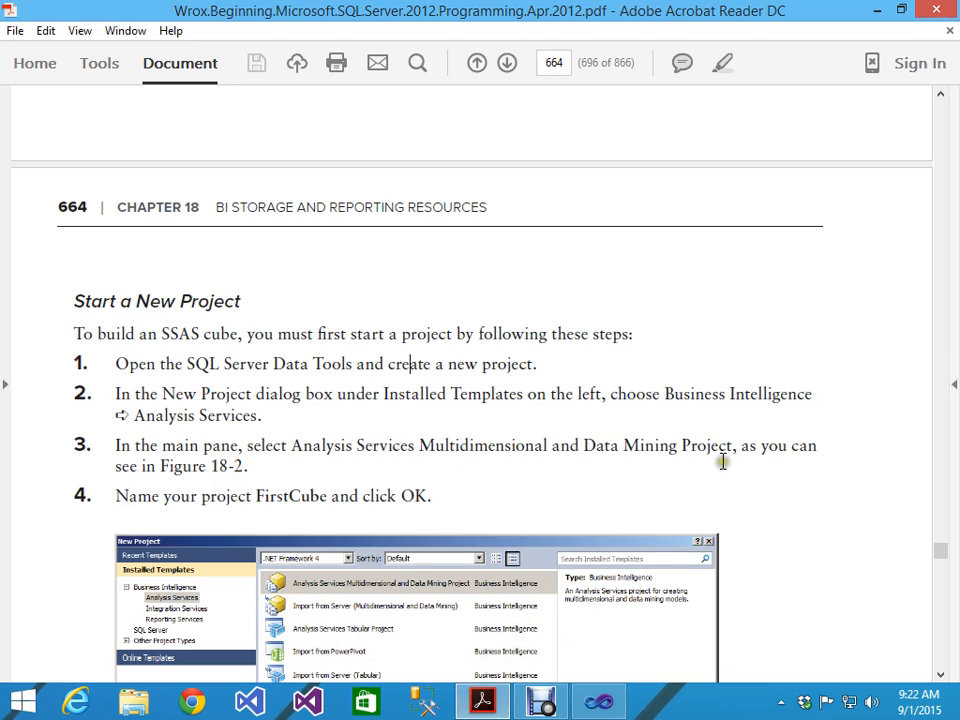
double_click(274, 496)
key("ctrl+c")
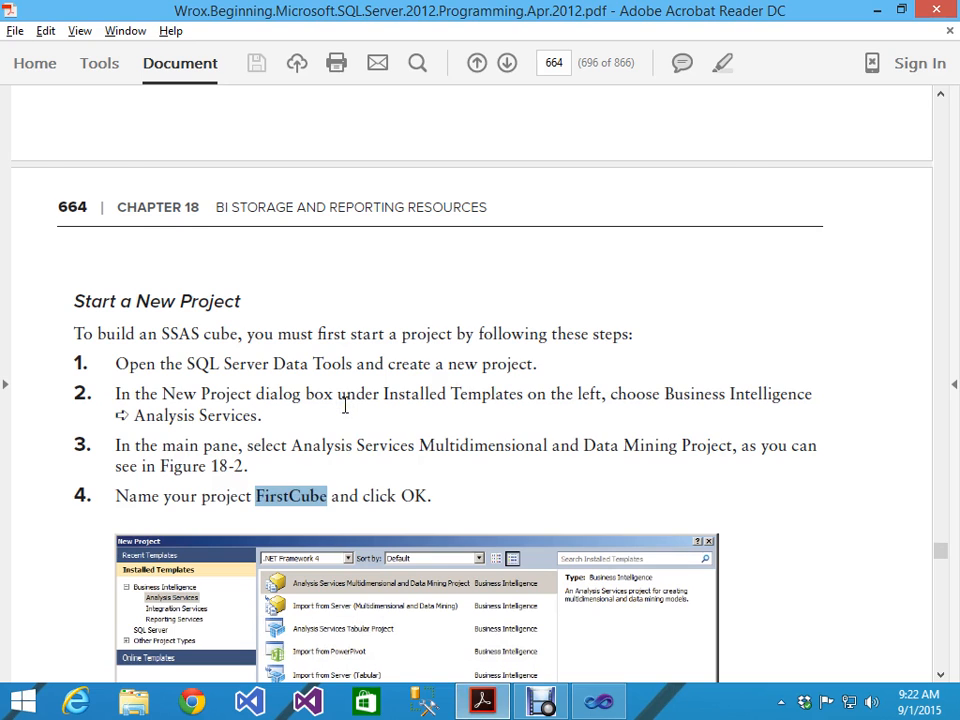
key("alt+Tab")
double_click(388, 512)
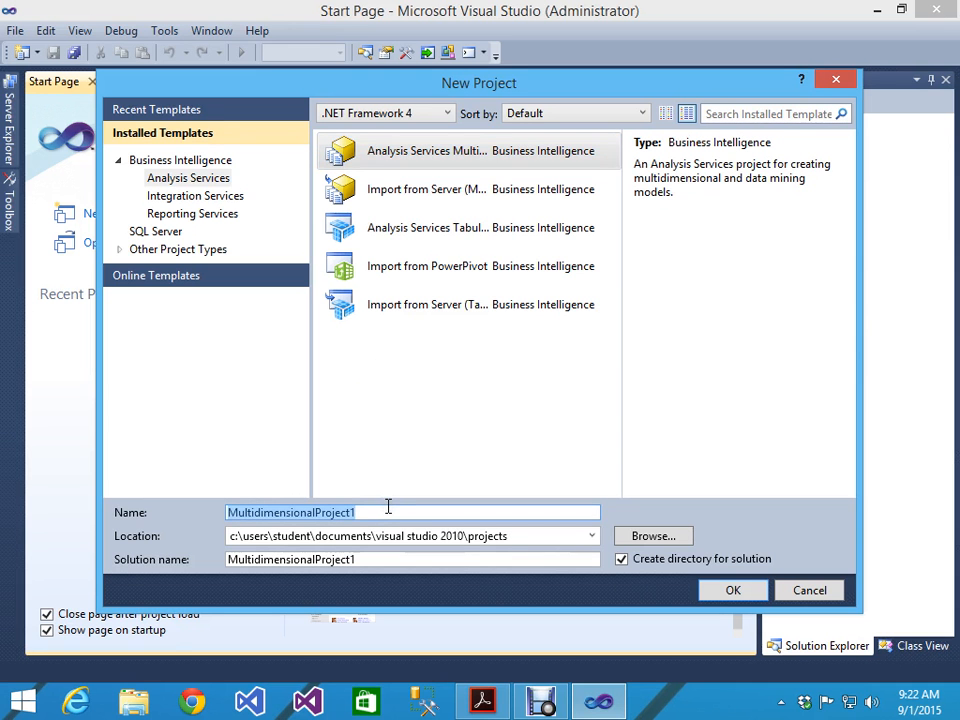
key("ctrl+v")
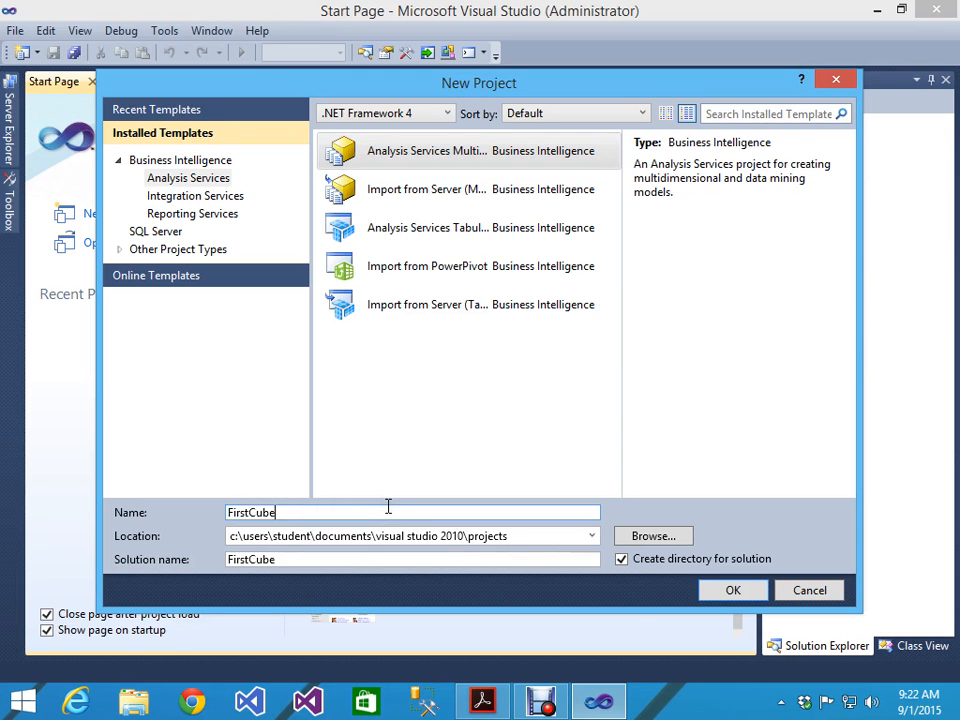
Browse for the project location and go to the SQL 2012 folder on Local Disk (D:).
left_click(655, 537)
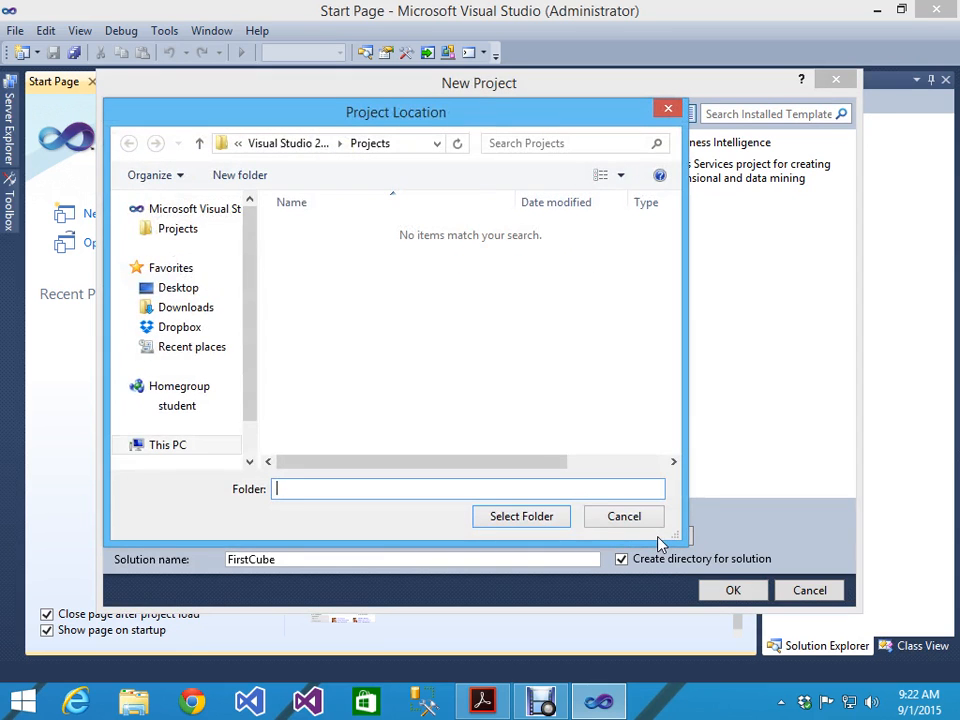
left_click_drag(253, 249, 238, 396)
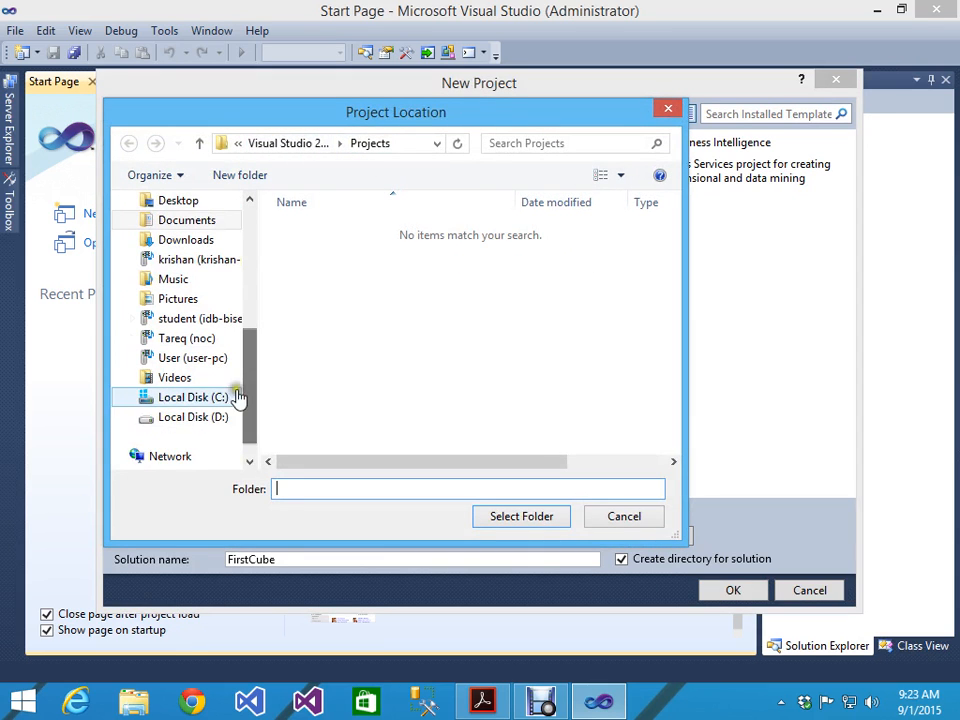
left_click(172, 418)
left_click(318, 387)
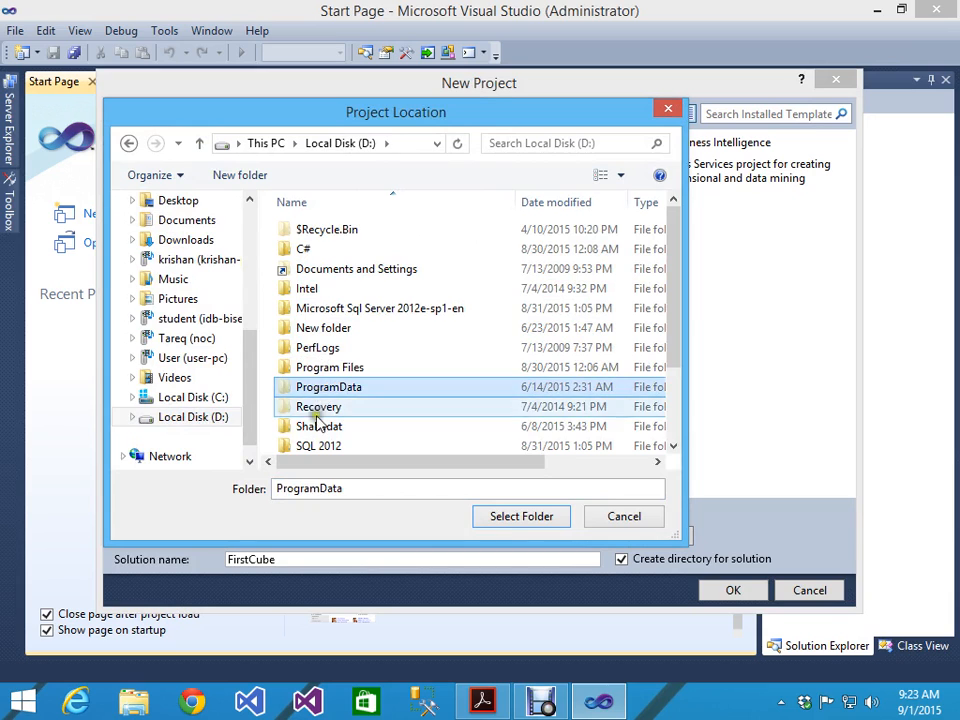
double_click(315, 446)
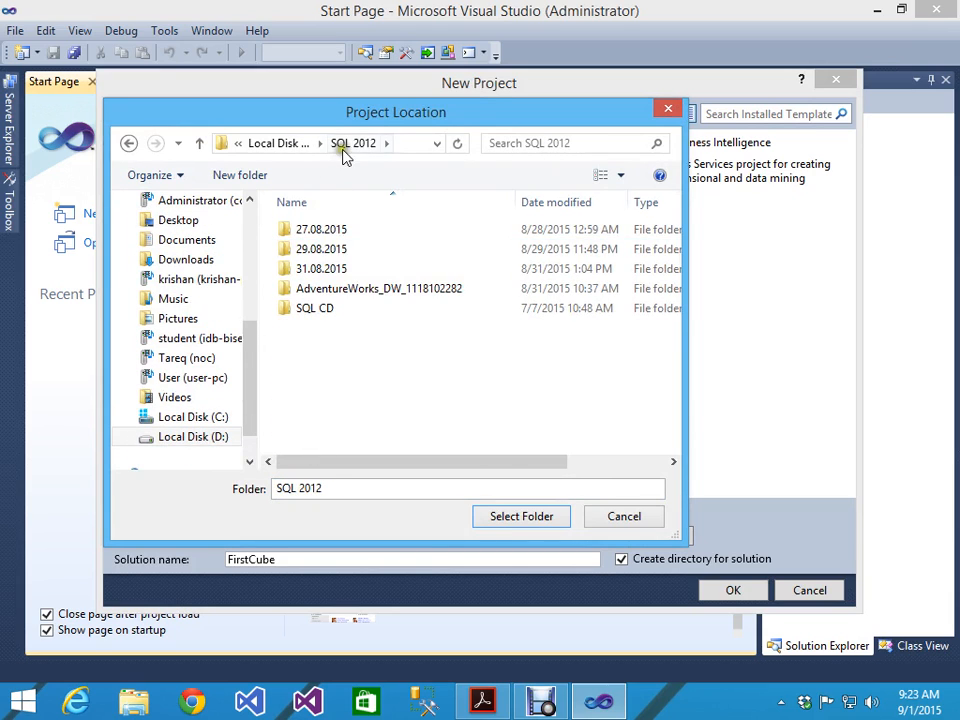
Create a folder named 01.09.2015, choose it as the project location and create the FirstCube project.
left_click(262, 182)
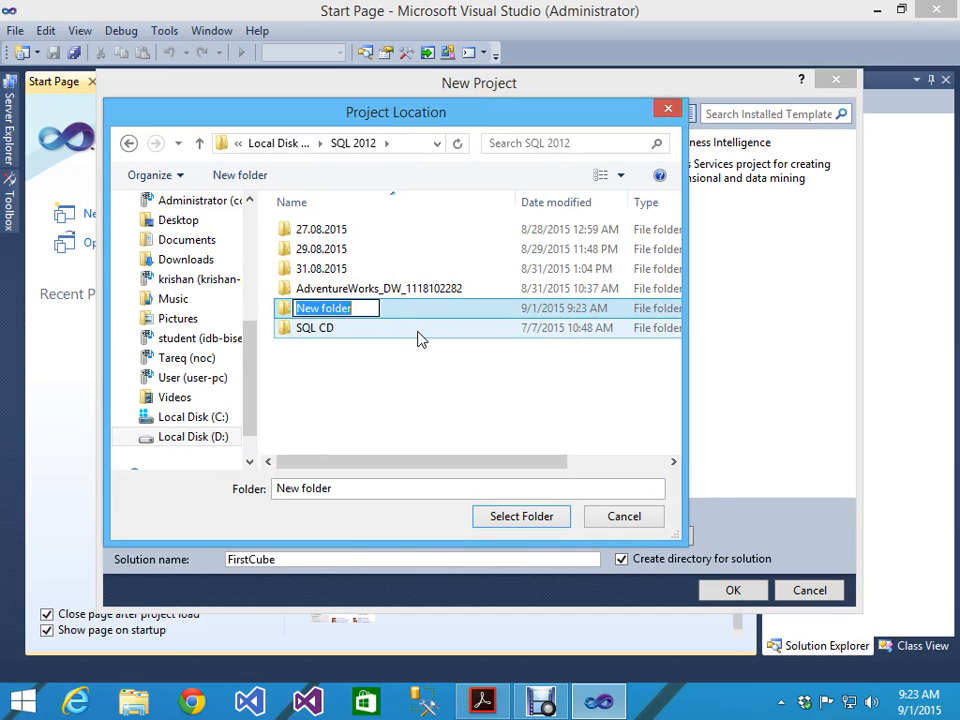
type("01.0")
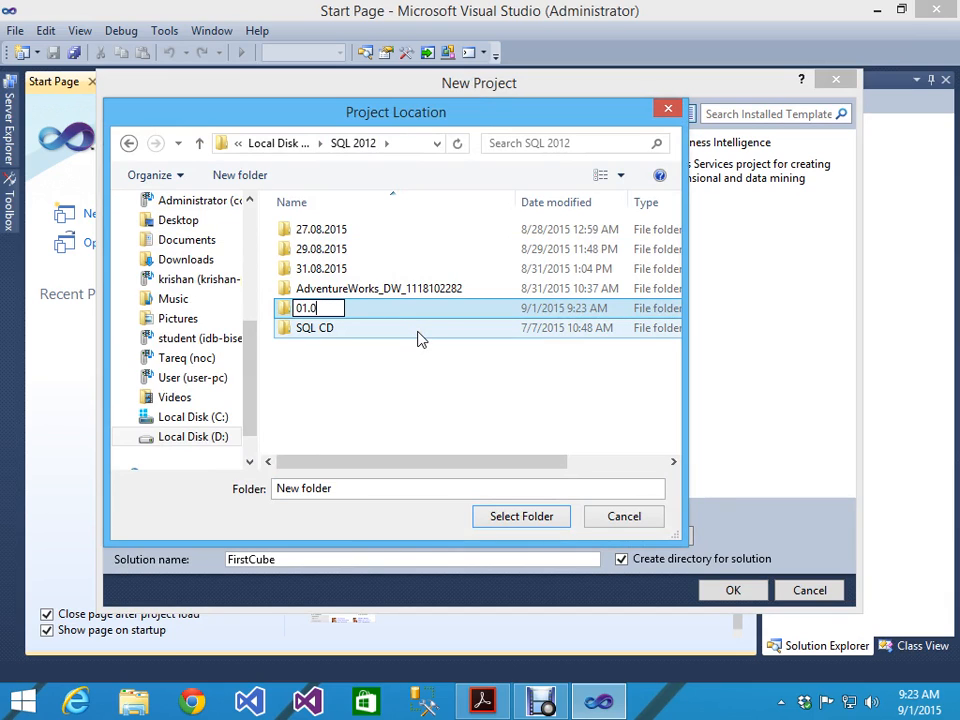
type("9.2015")
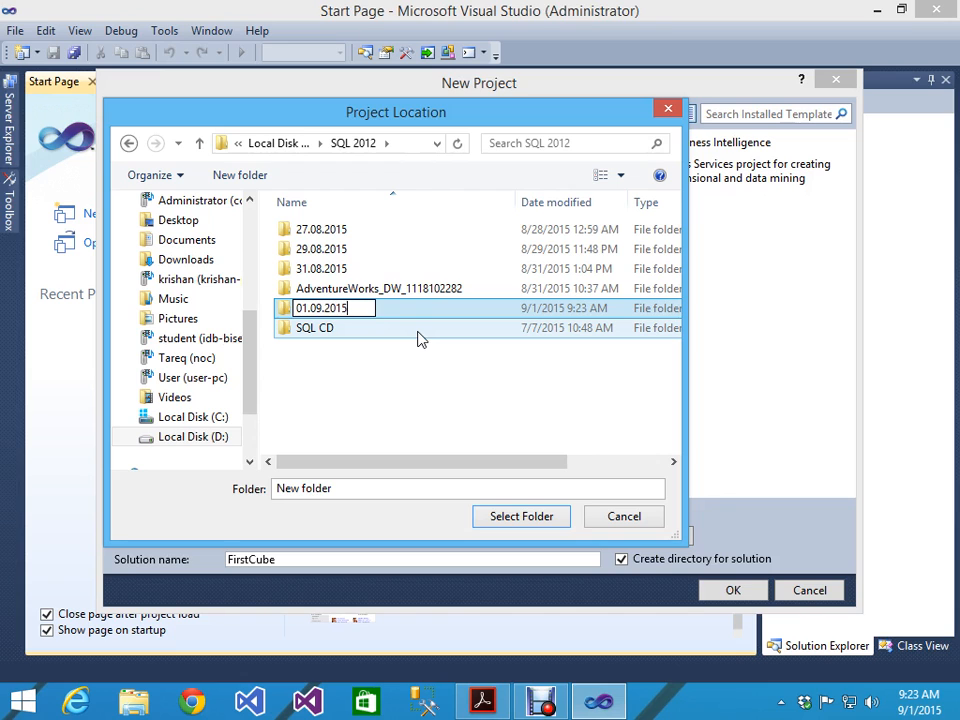
key("Return")
key("Return")
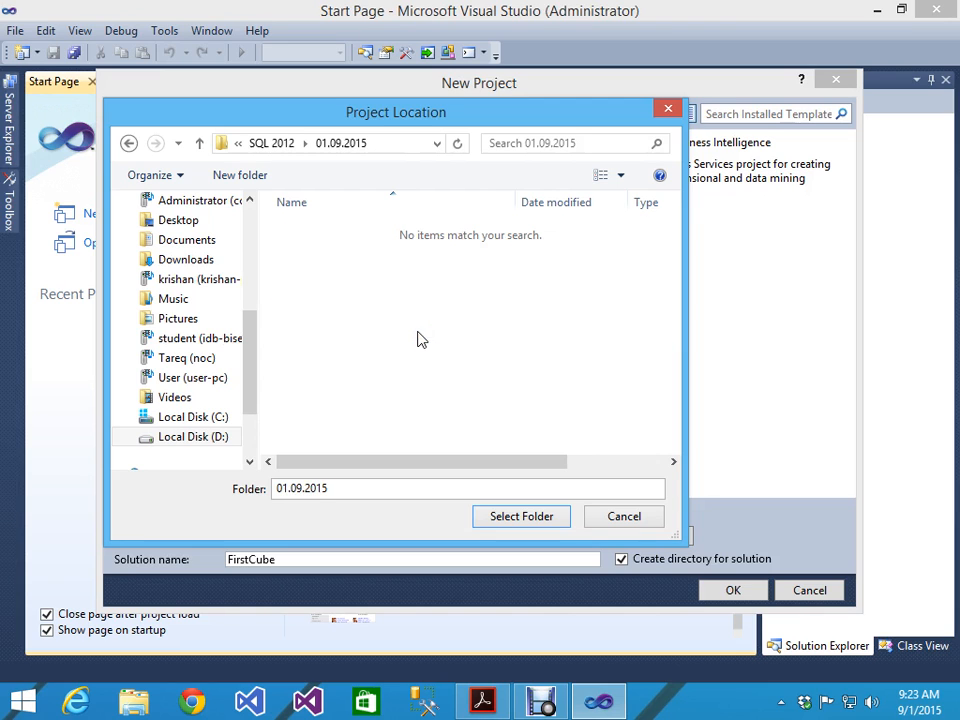
left_click(532, 524)
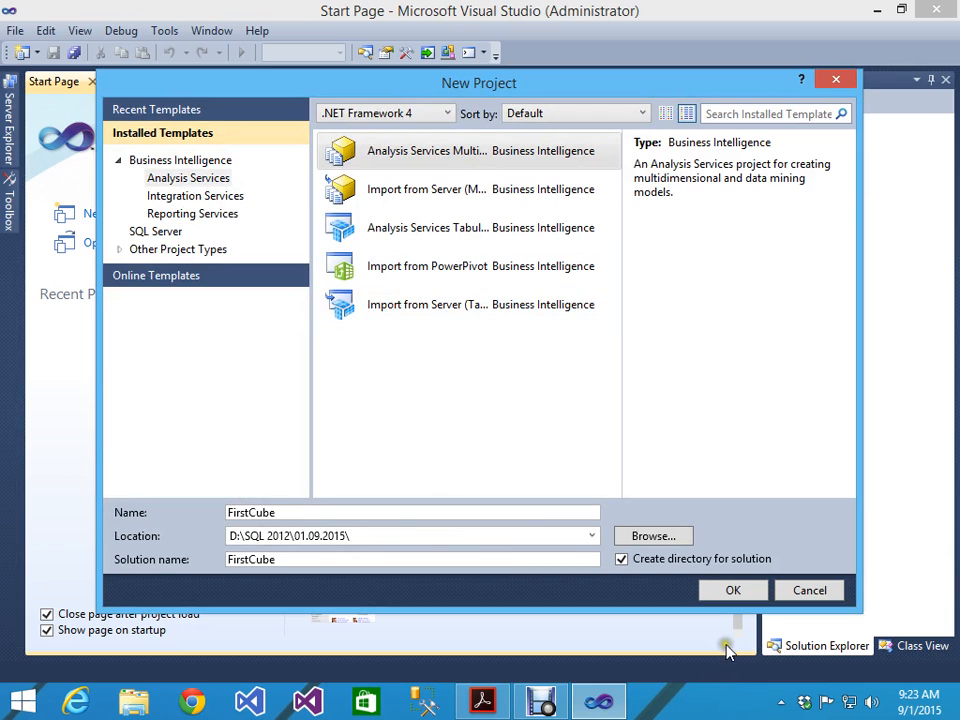
left_click(733, 591)
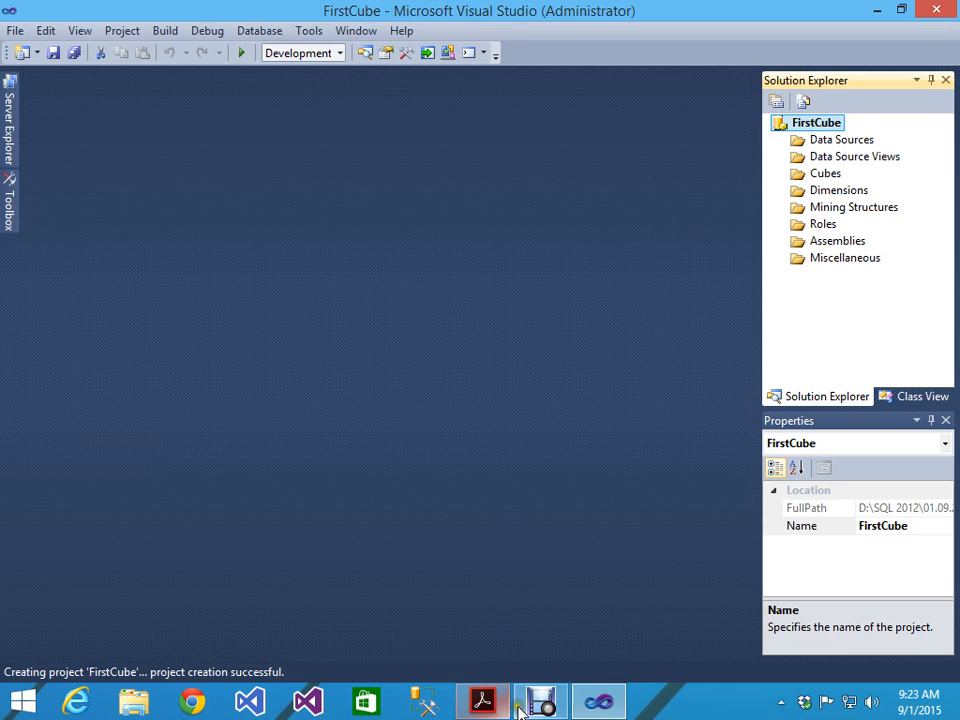
Switch to the PDF book in Acrobat Reader and read the Building a Data Source instructions on pages 664 and 665.
left_click(478, 704)
left_click(315, 396)
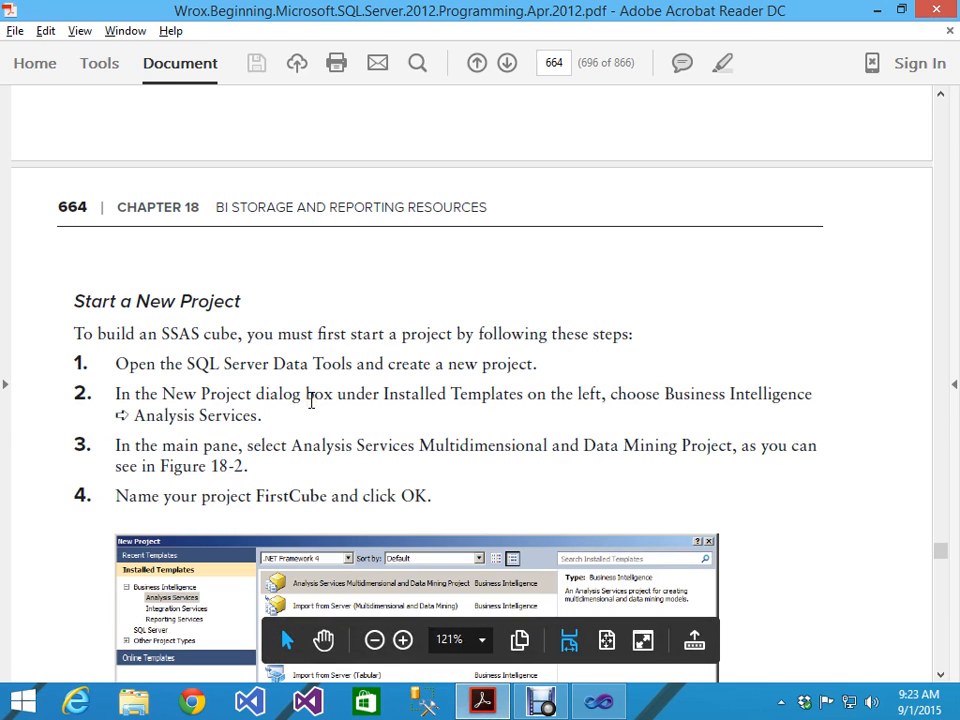
scroll(325, 437, "down", 3)
scroll(319, 480, "down", 7)
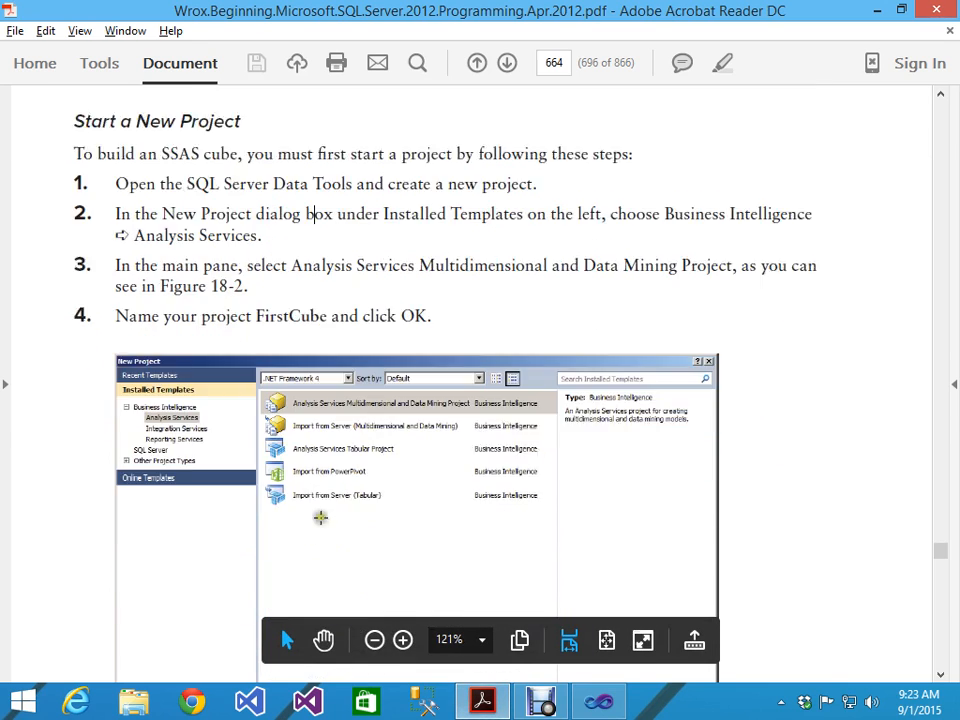
scroll(320, 520, "down", 2)
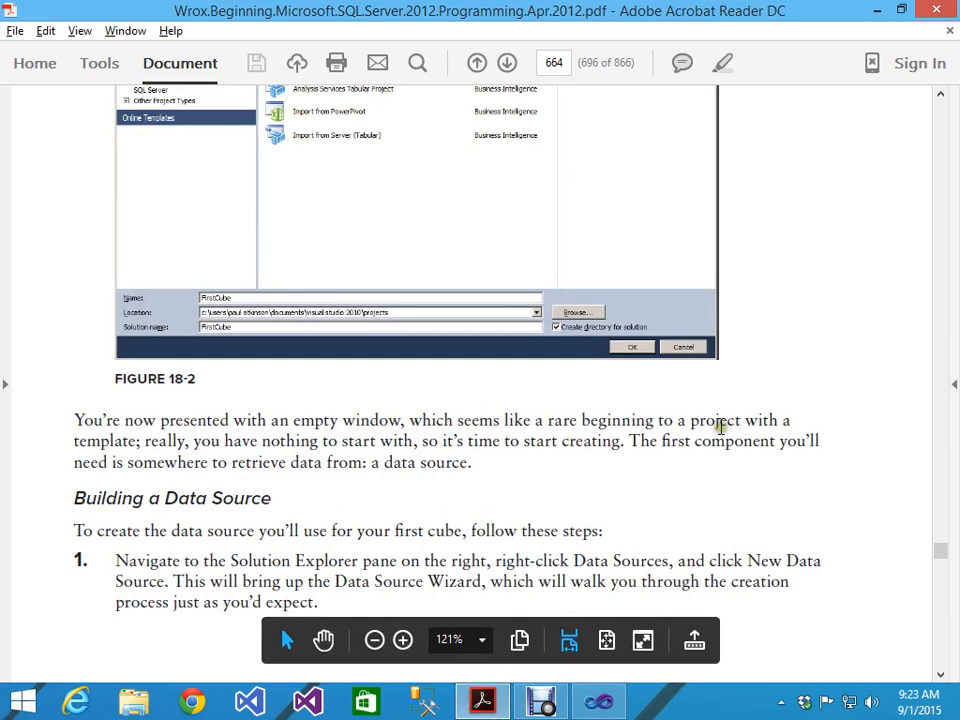
scroll(195, 461, "down", 2)
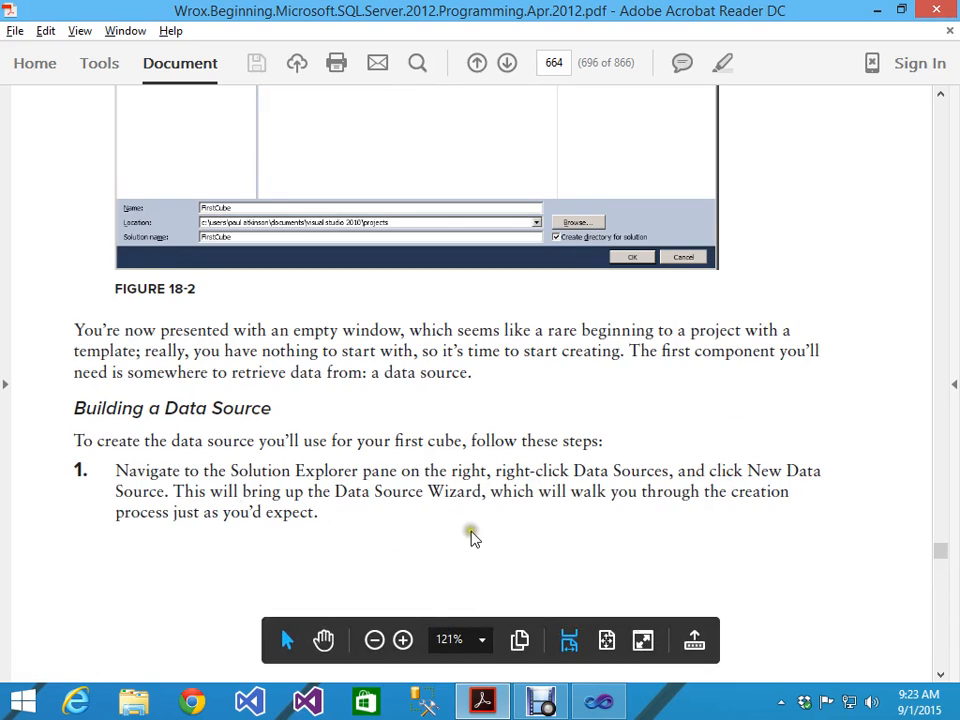
scroll(471, 536, "down", 1)
scroll(542, 514, "down", 4)
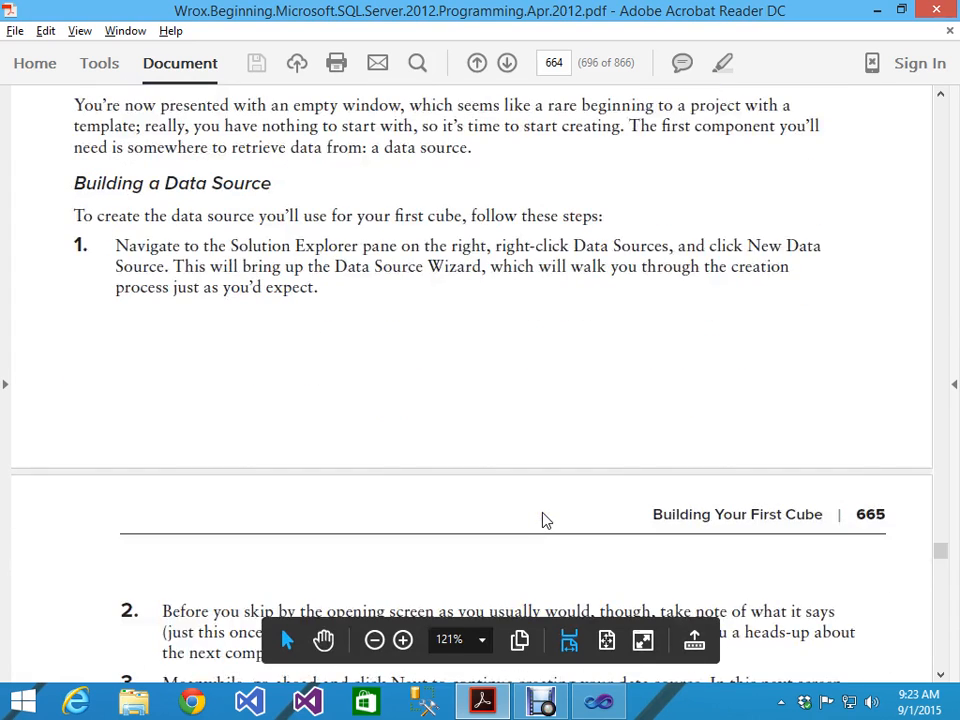
scroll(542, 519, "down", 2)
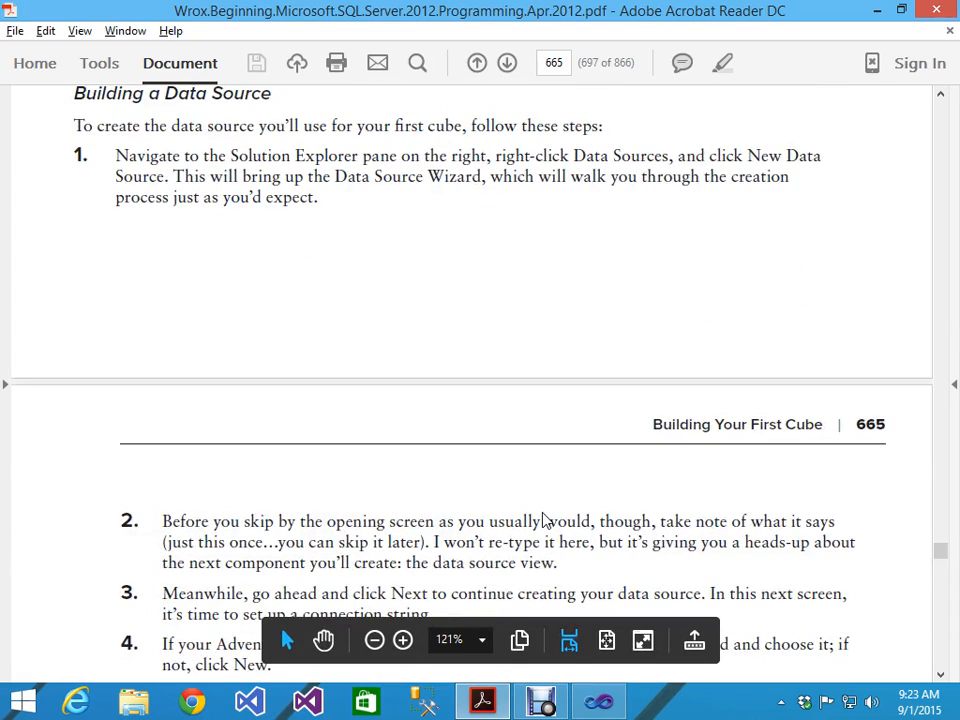
scroll(543, 519, "down", 1)
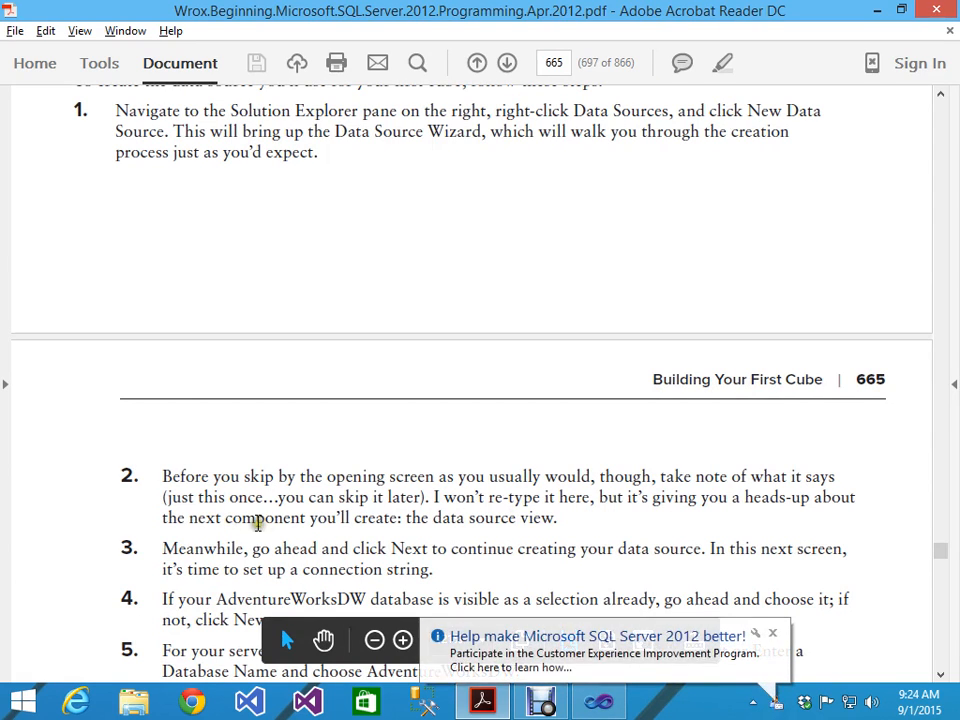
left_click(773, 636)
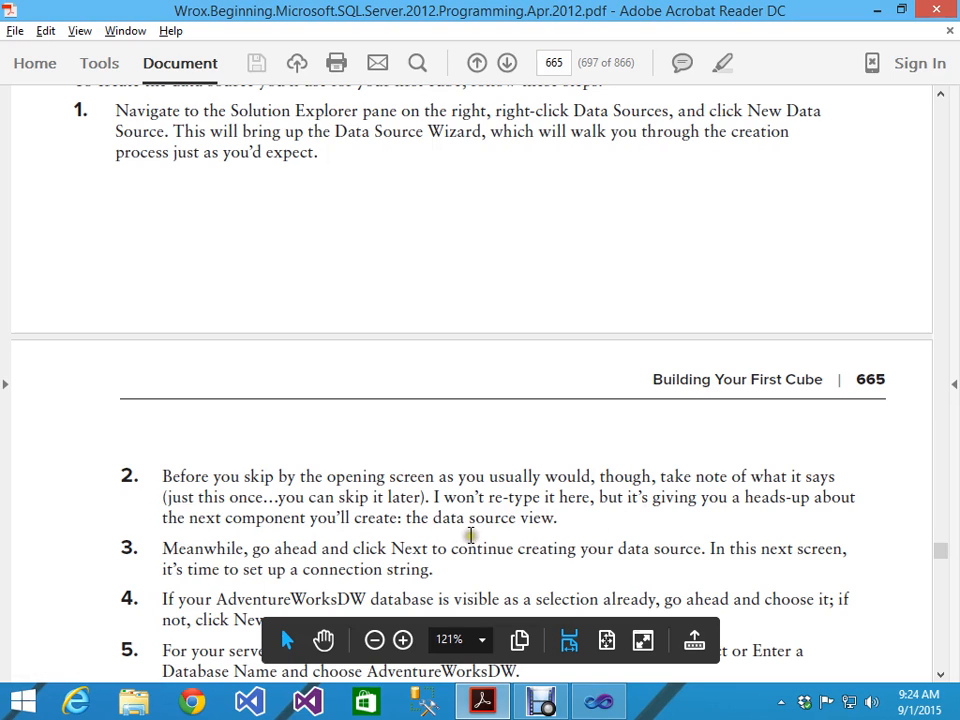
Return to Visual Studio, start a new data source for FirstCube and open the definition of a new connection in the wizard.
left_click(610, 704)
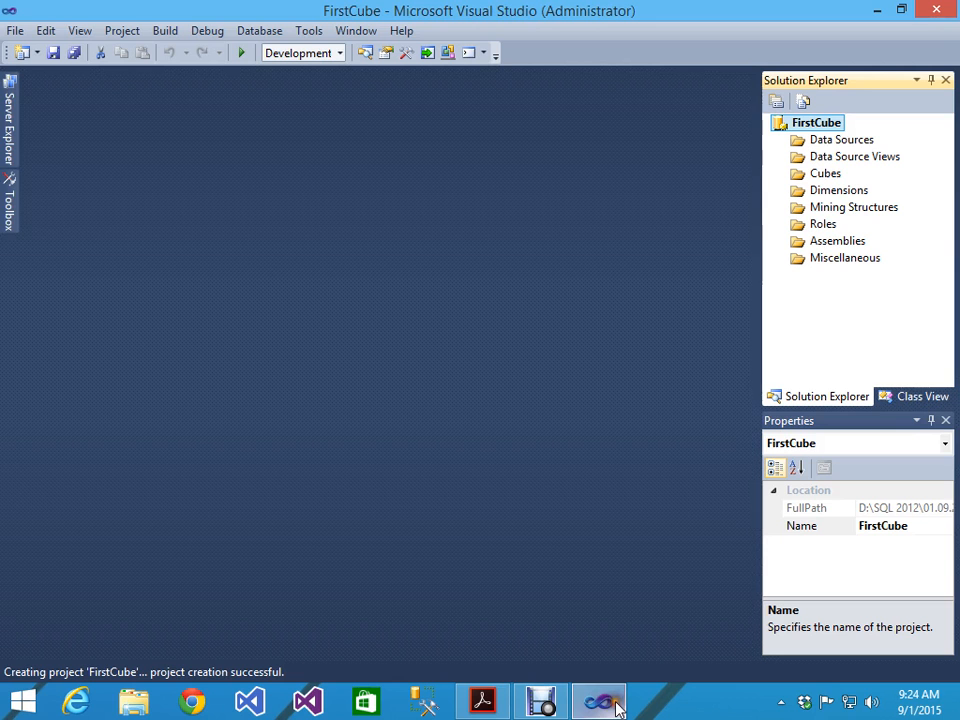
left_click(838, 140)
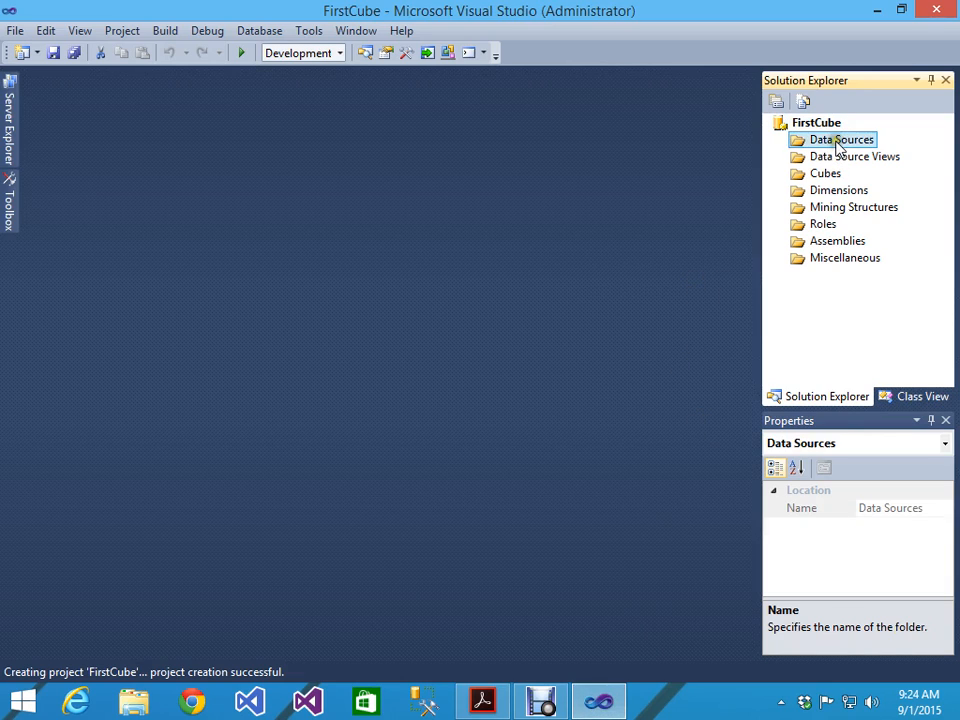
right_click(841, 140)
left_click(677, 154)
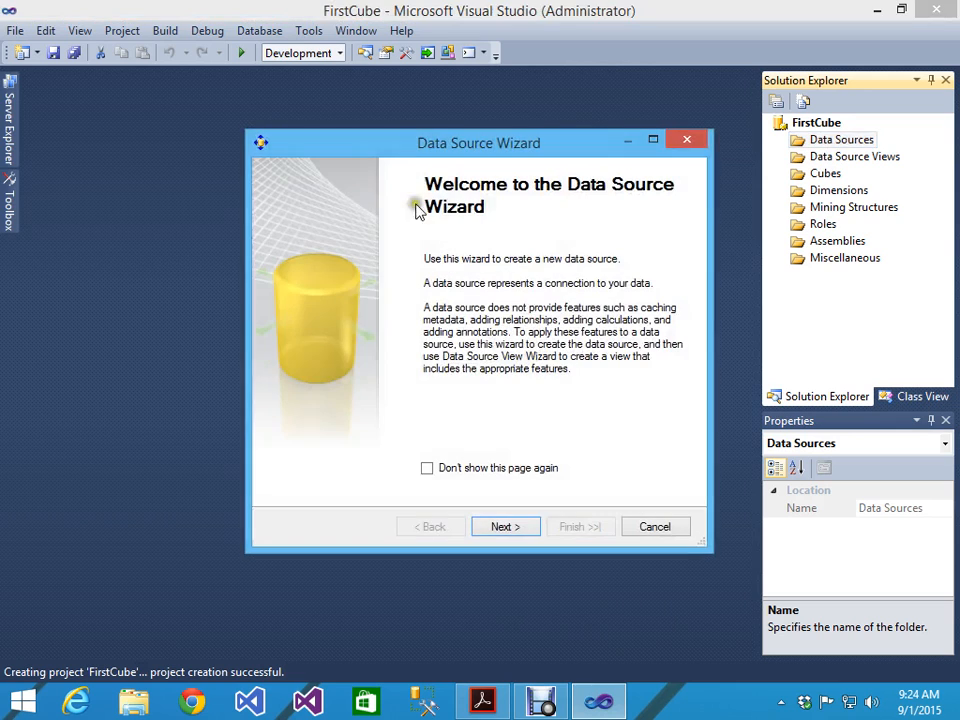
left_click(528, 527)
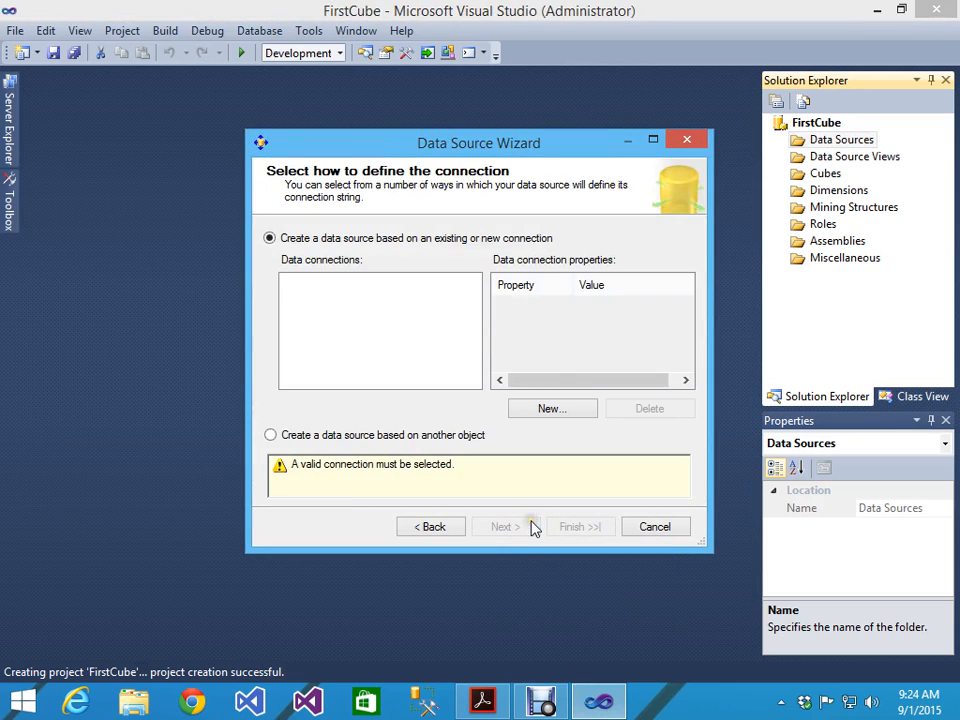
left_click_drag(540, 160, 455, 188)
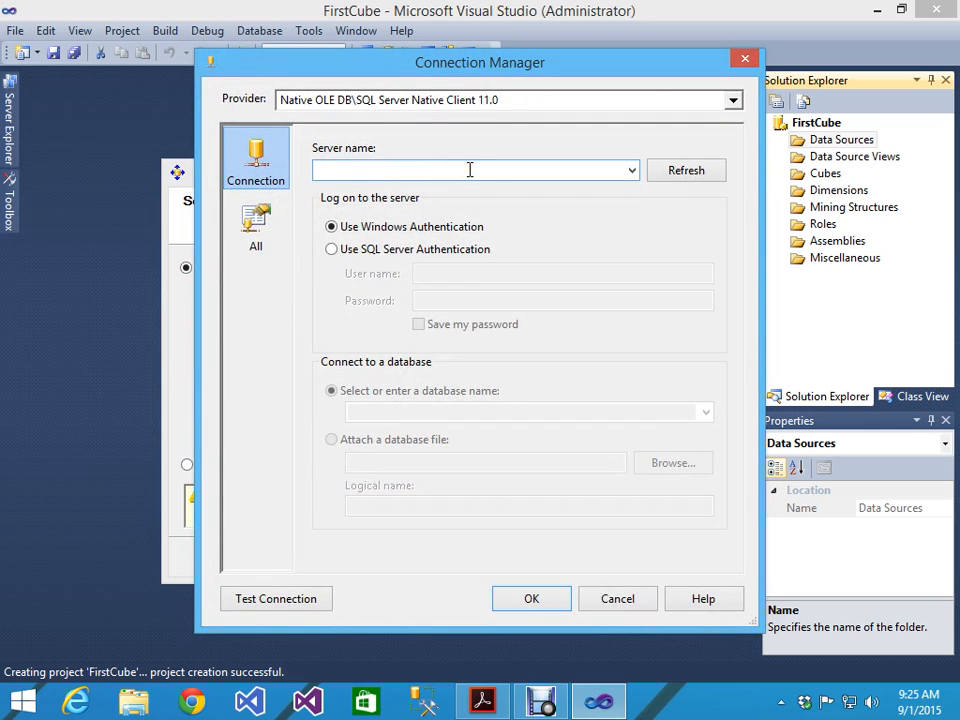
Switch to SQL Server Management Studio and connect to the Database Engine server INSTRUCTROR with Windows Authentication.
left_click(425, 703)
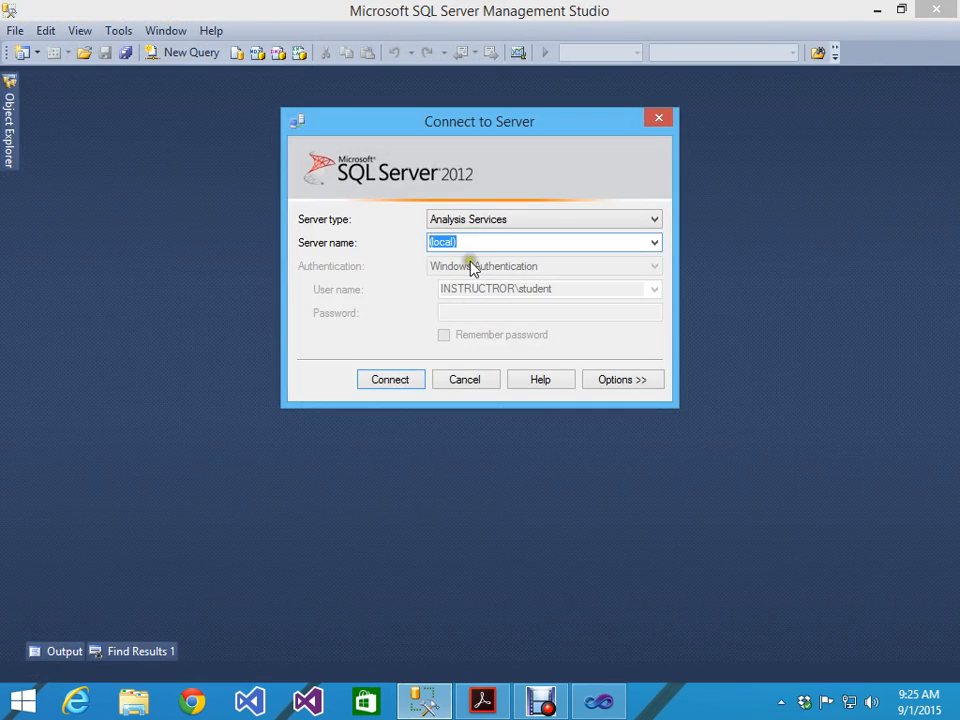
left_click(640, 220)
left_click(532, 238)
left_click(534, 243)
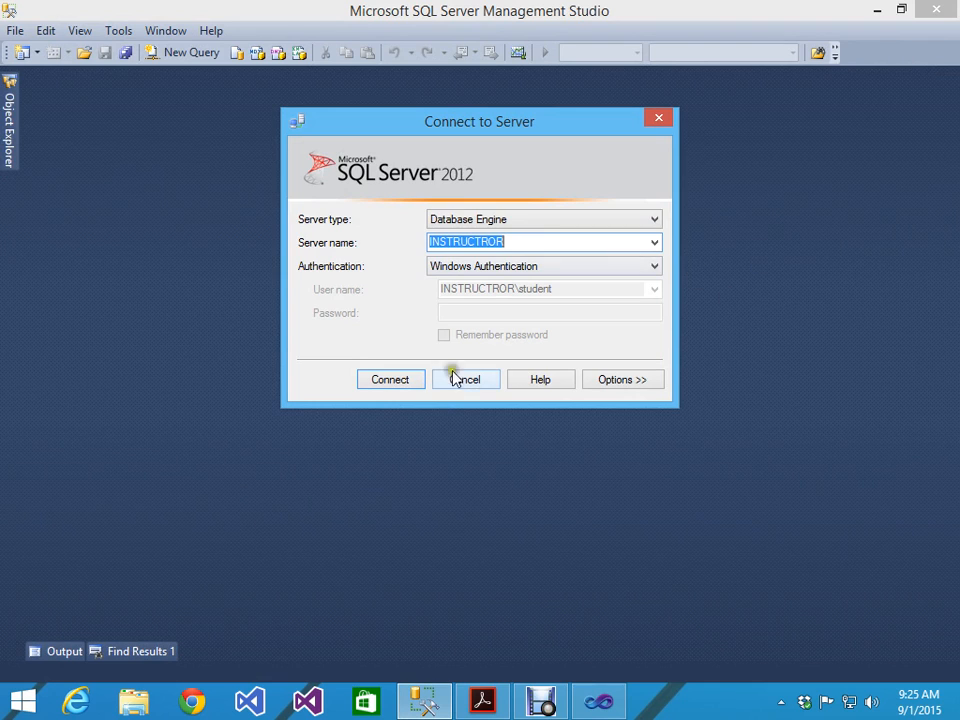
left_click(397, 380)
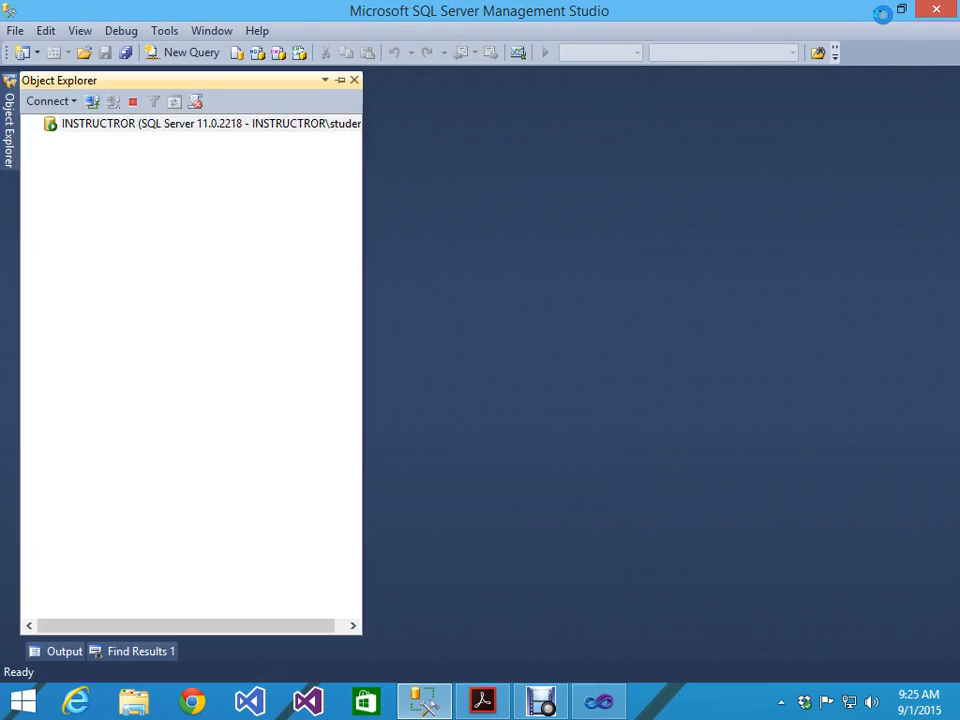
Return to Visual Studio, point the new connection at server INSTRUCTROR and database AdventureWorksDWDenali, and test the connection.
left_click(879, 12)
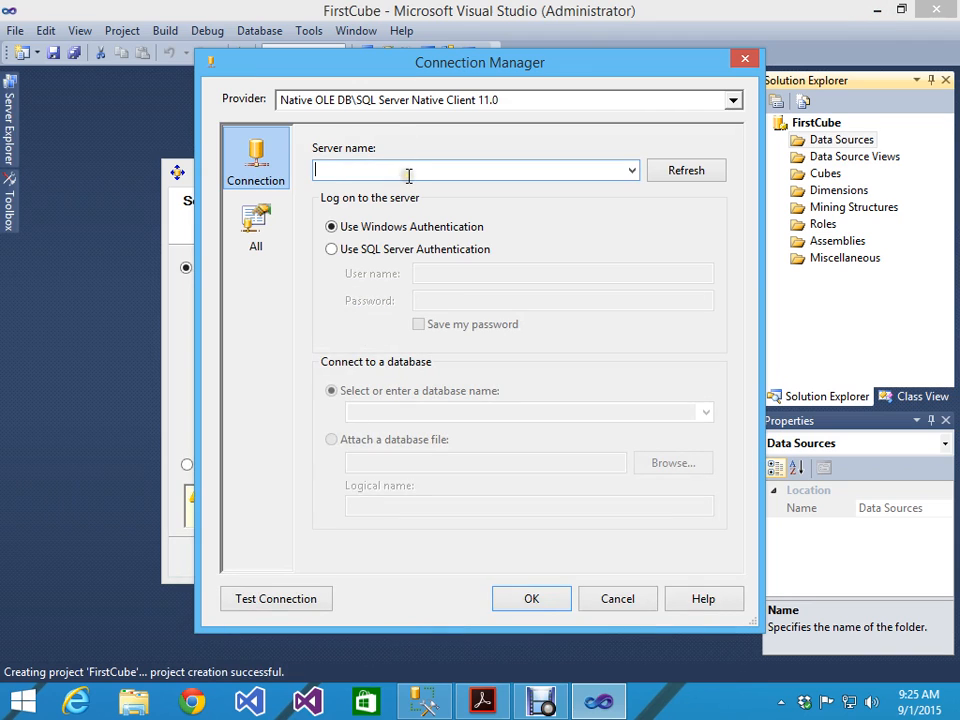
type("INSTRUCTROR")
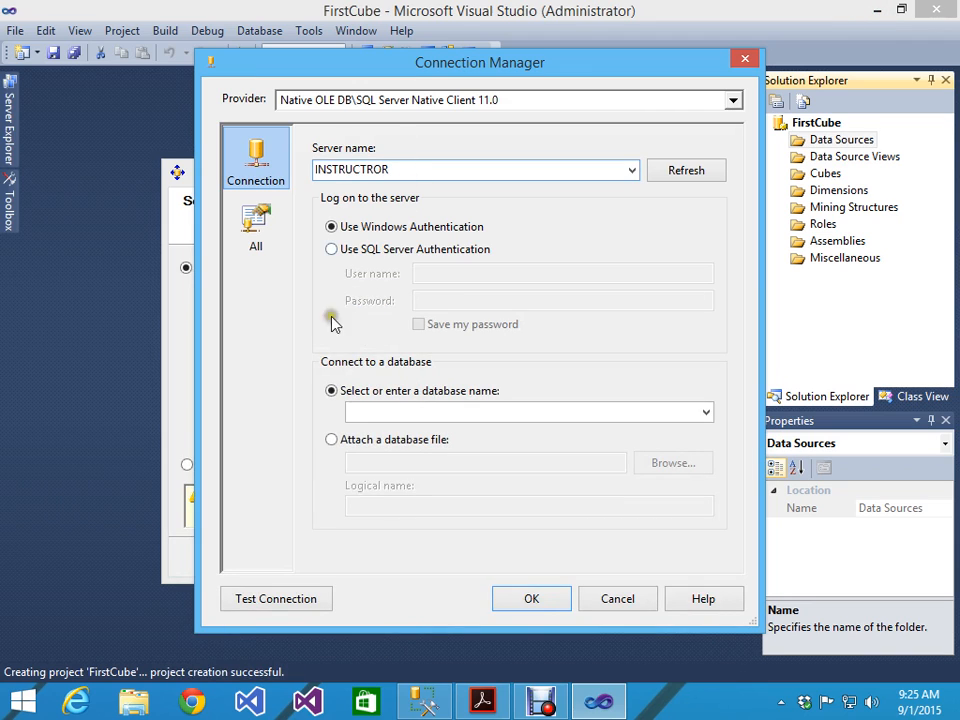
left_click(399, 410)
left_click(705, 413)
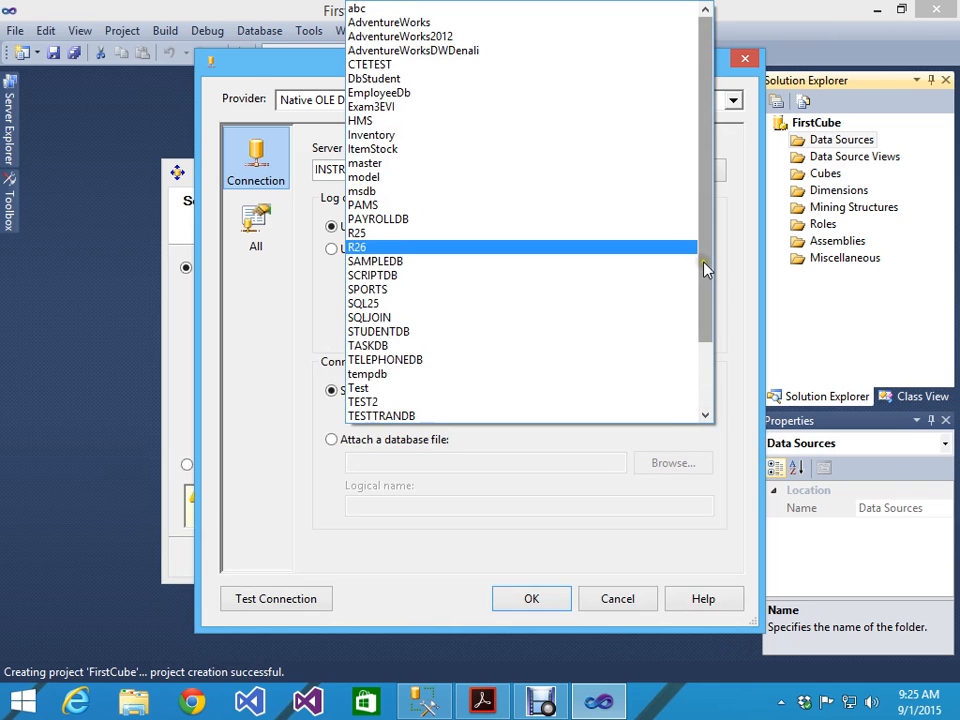
left_click_drag(705, 270, 705, 103)
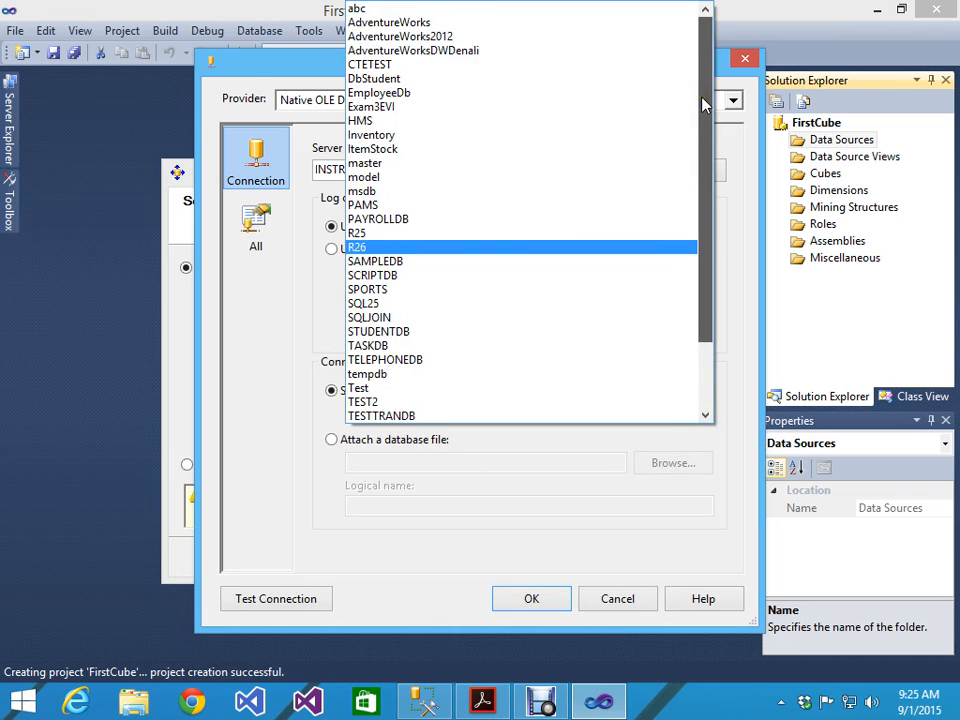
left_click(444, 52)
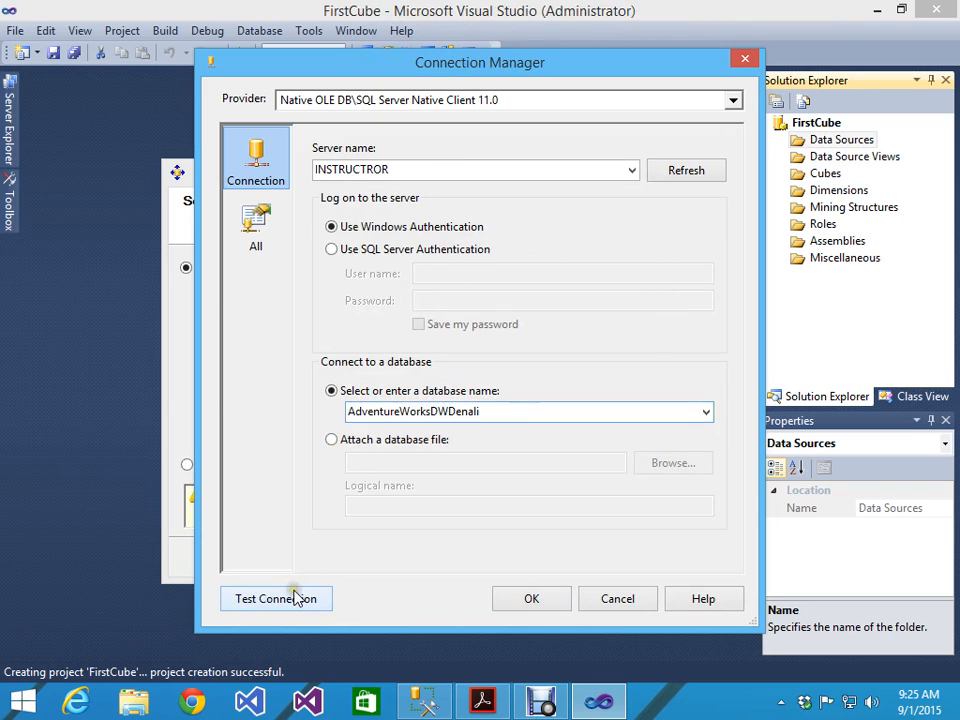
left_click(300, 598)
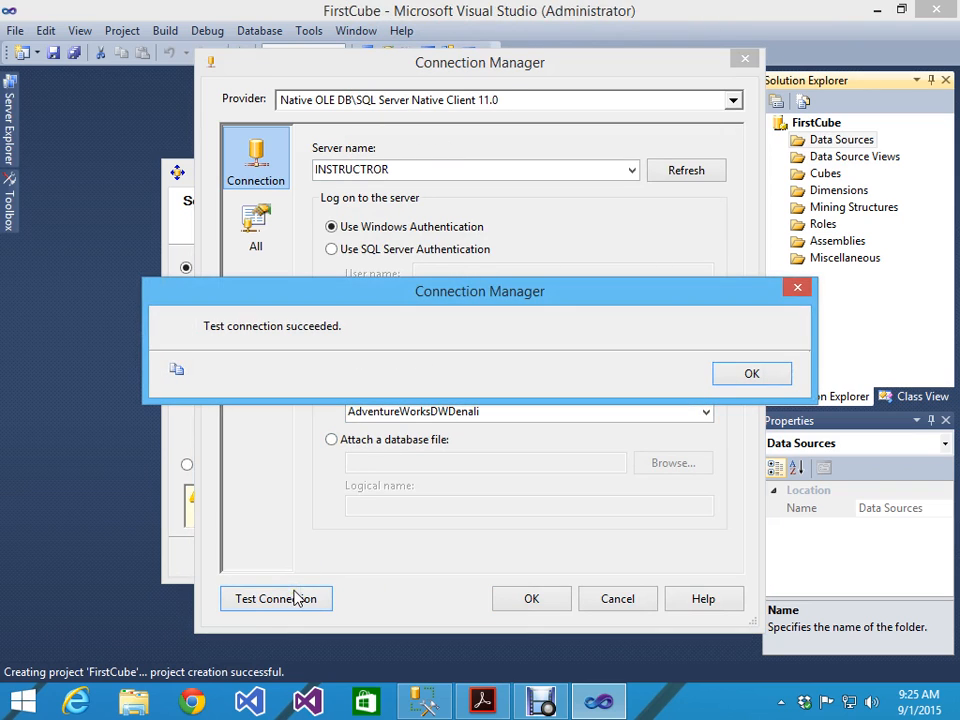
left_click(751, 374)
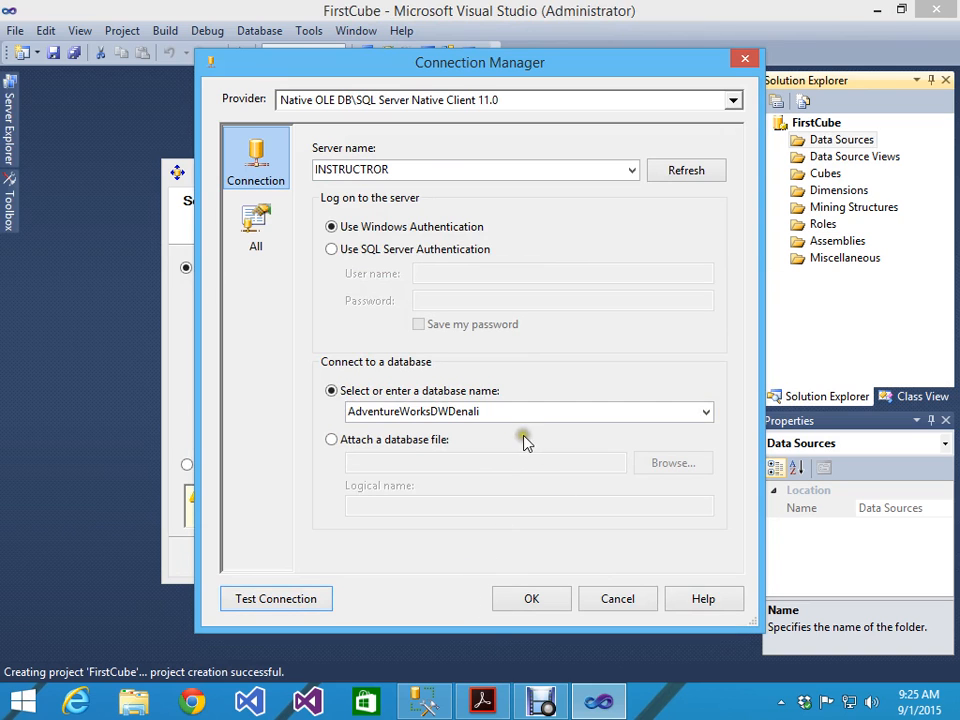
Switch to the PDF book in Acrobat Reader and read data source steps 2 to 8 on page 665.
left_click(482, 701)
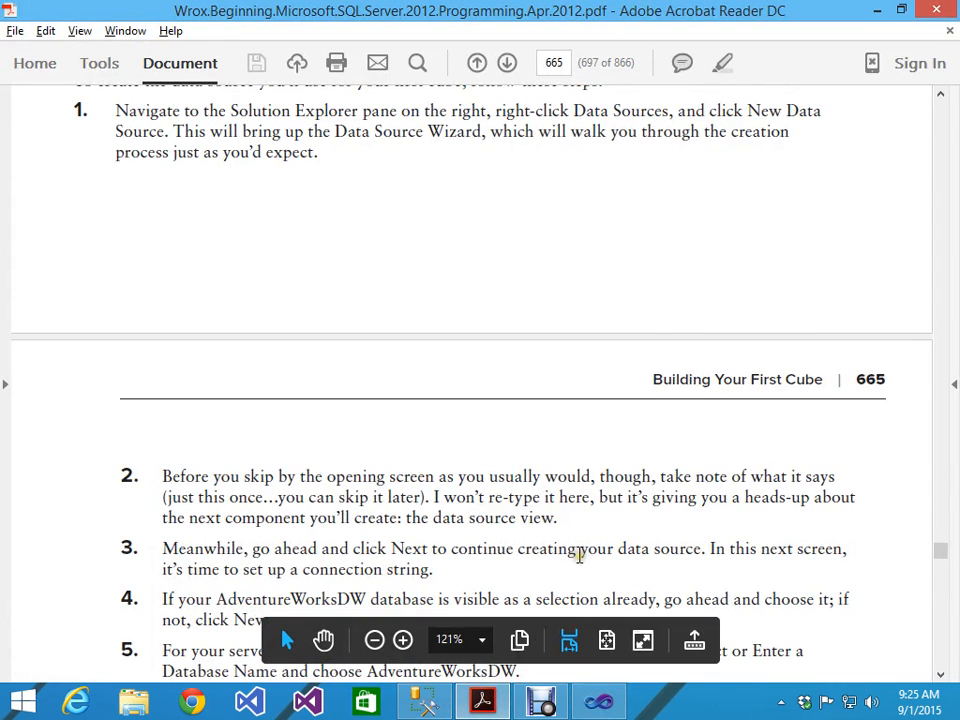
scroll(579, 556, "down", 1)
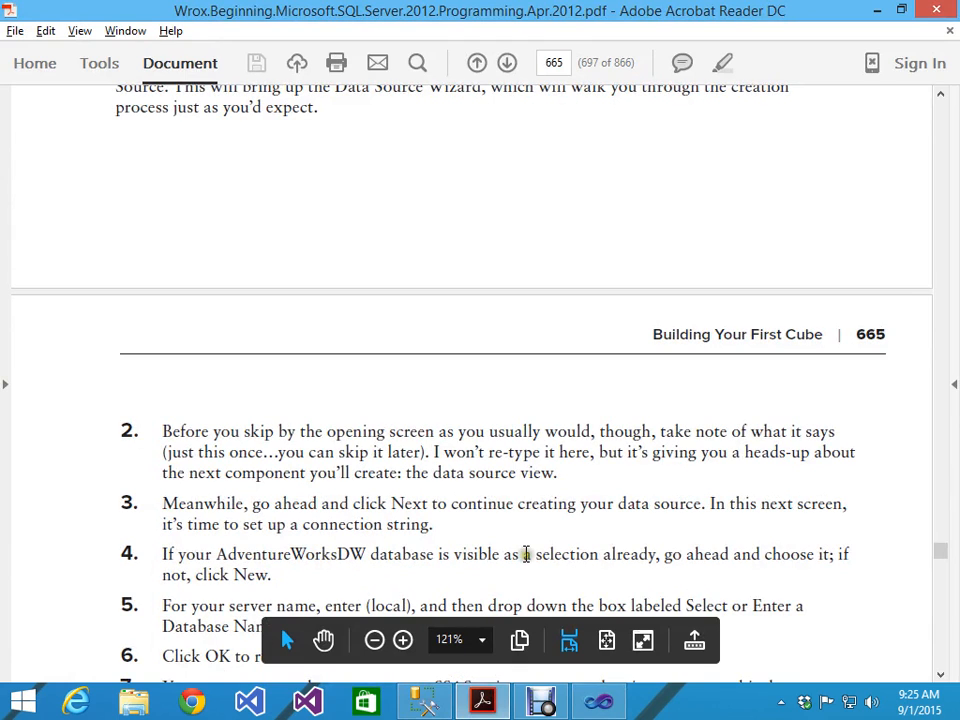
scroll(476, 576, "down", 1)
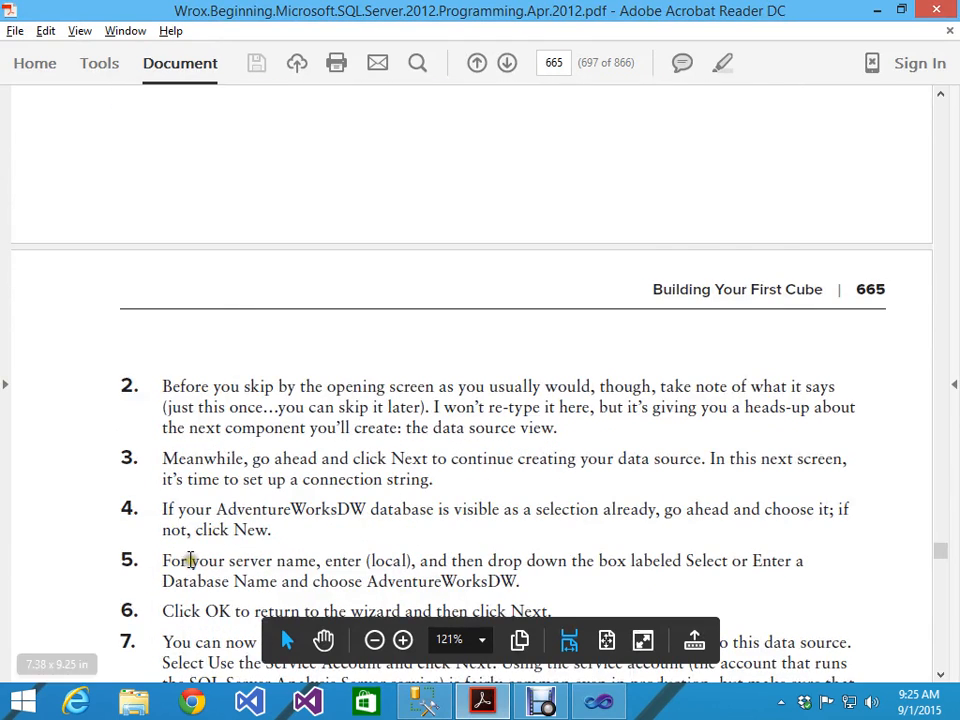
scroll(190, 560, "down", 1)
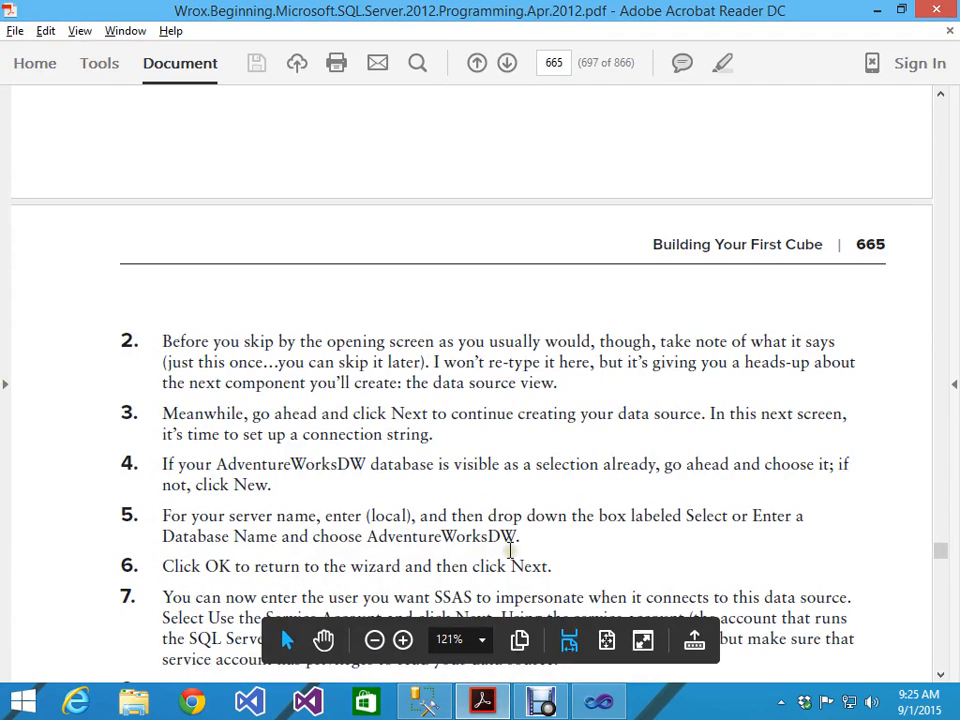
scroll(510, 550, "down", 1)
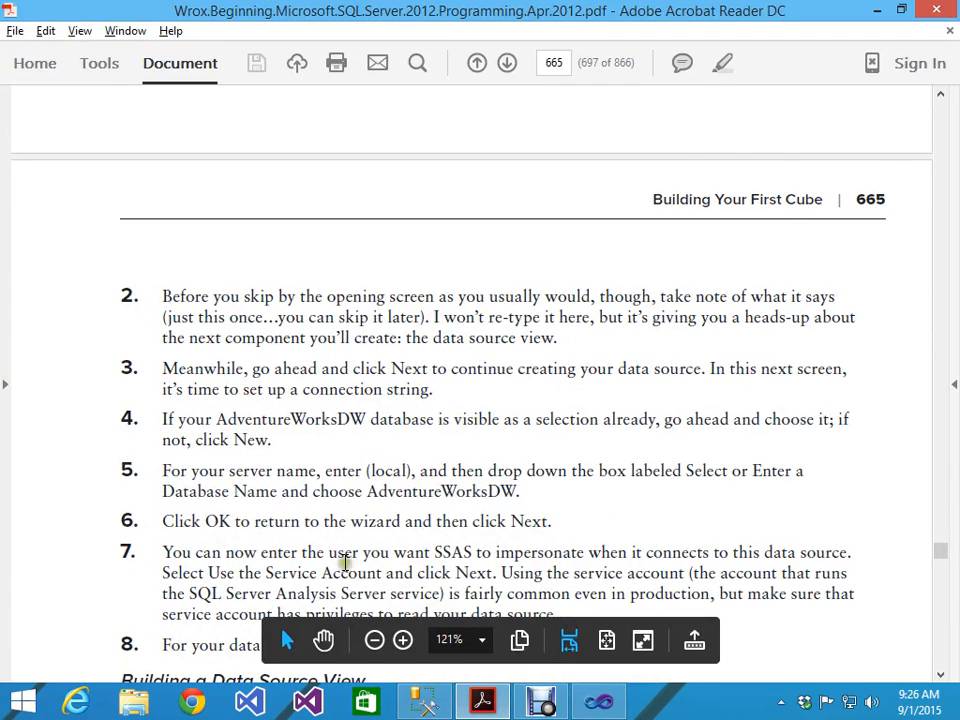
scroll(343, 561, "down", 1)
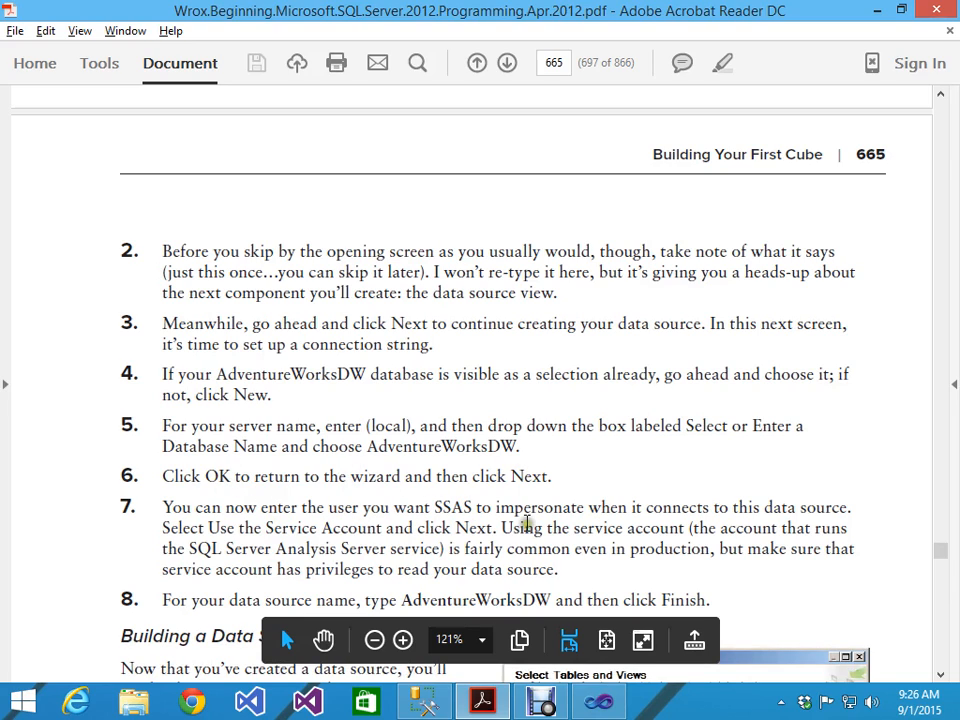
Return to Visual Studio, accept the AdventureWorksDWDenali connection in the Data Source Wizard and choose the service account for impersonation.
left_click(600, 703)
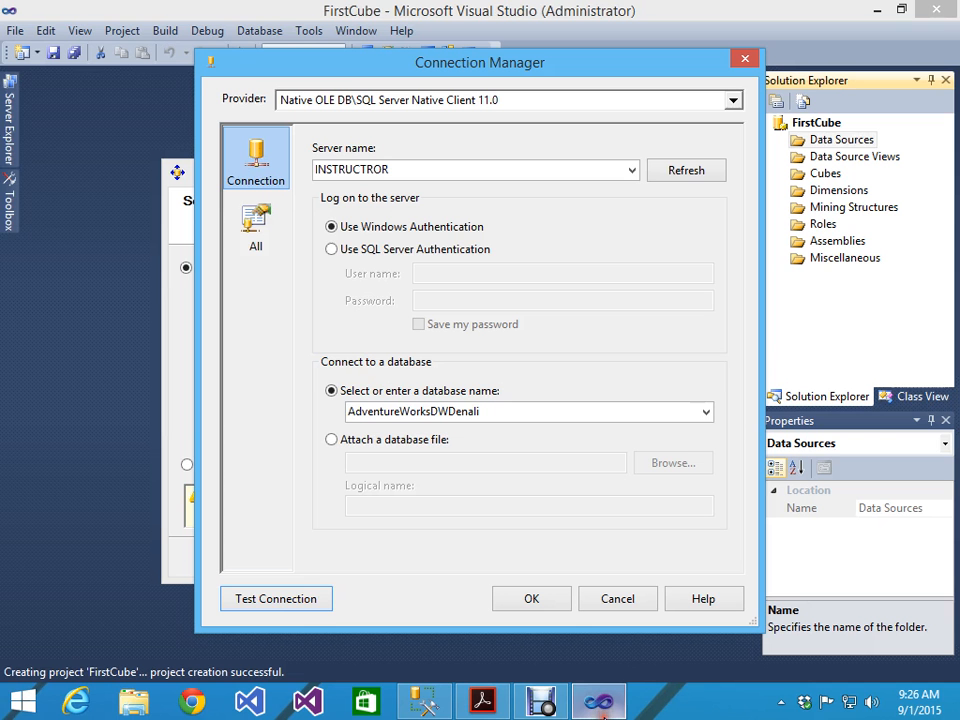
left_click(531, 599)
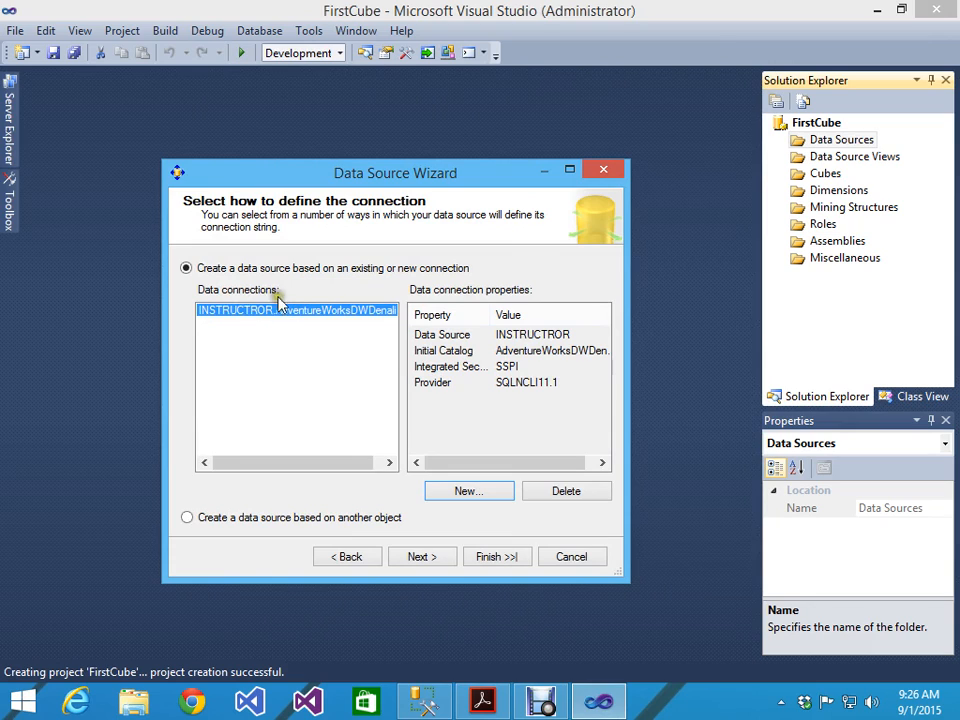
left_click(422, 557)
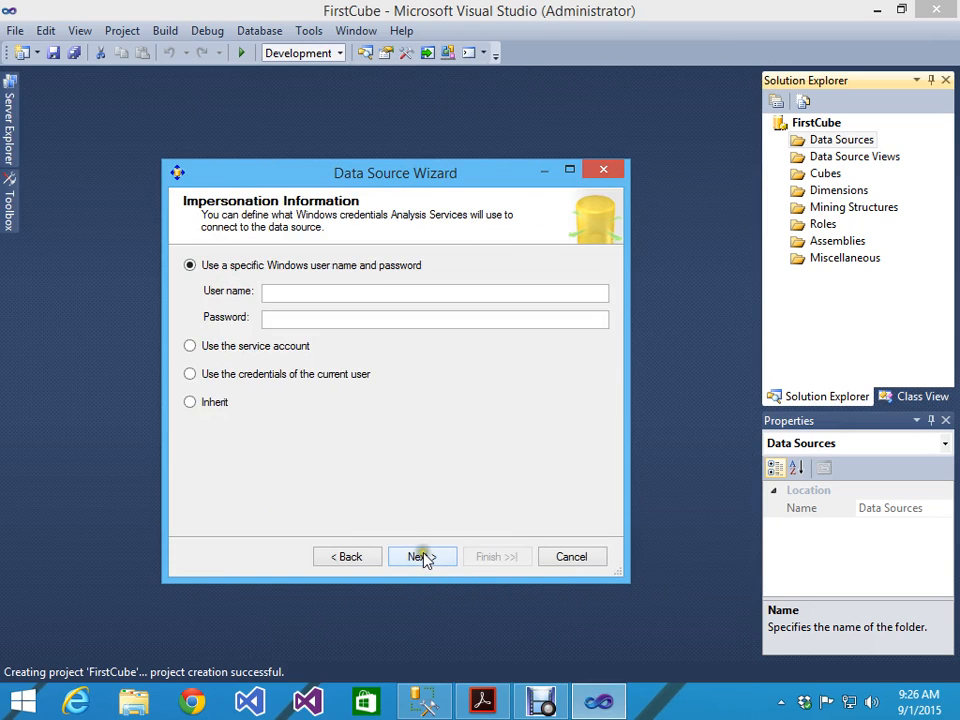
left_click(279, 299)
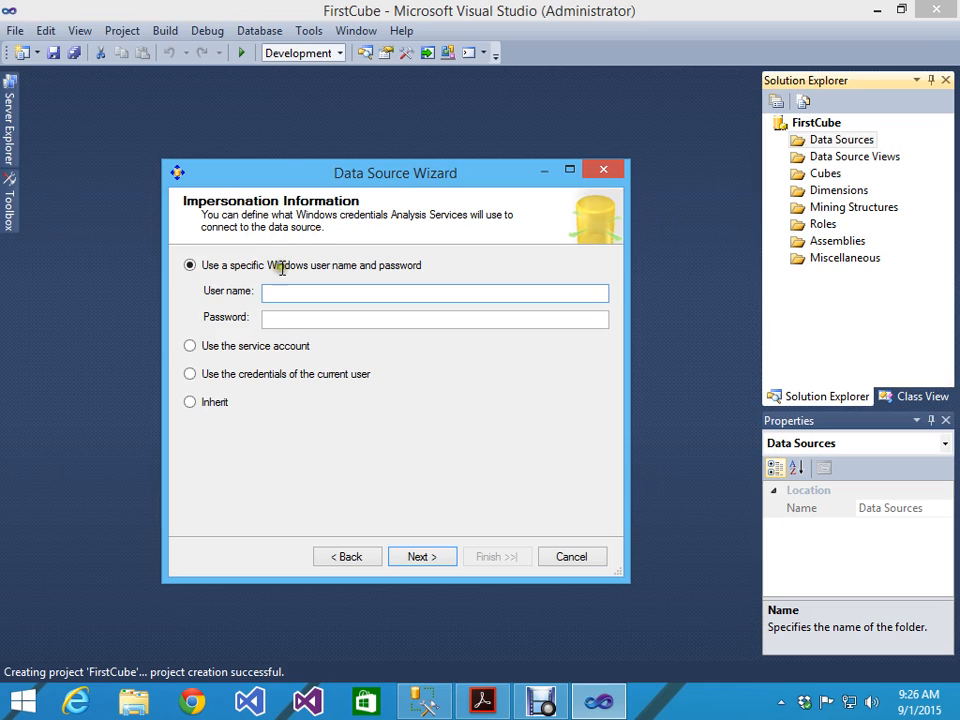
left_click(195, 346)
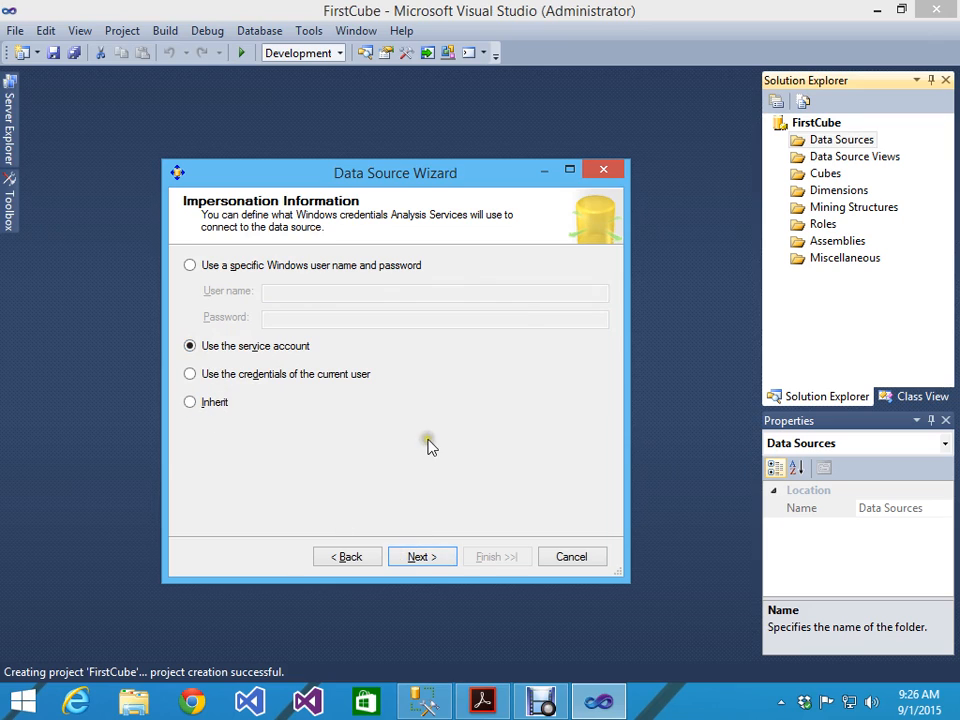
Switch to the PDF book and reread steps 7 and 8 on page 665 about the service account and the data source name.
key("alt+Tab")
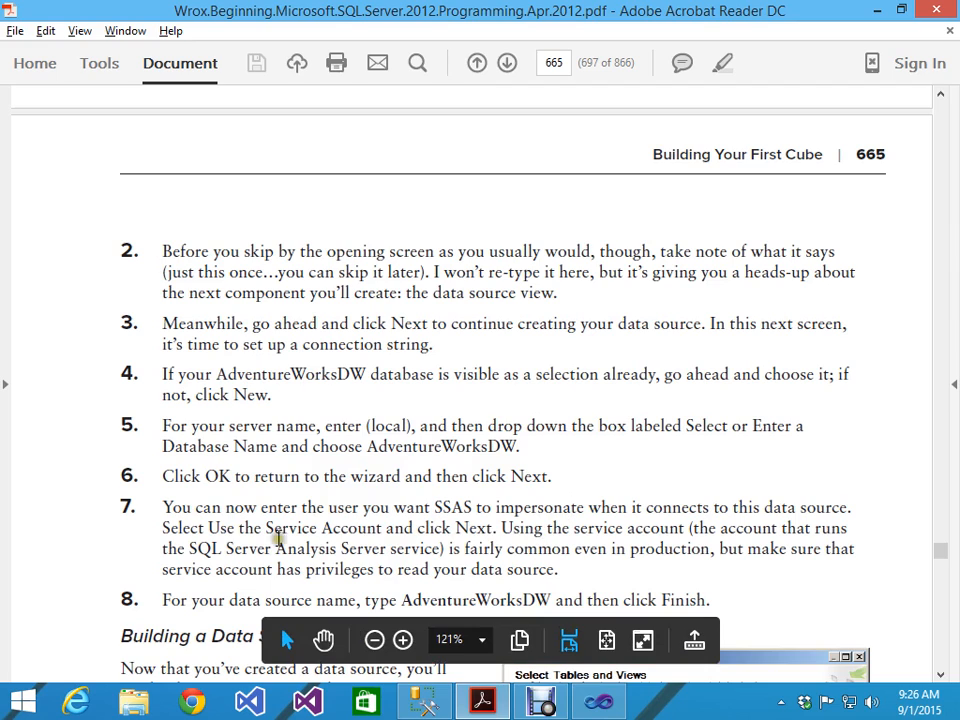
left_click_drag(212, 532, 462, 527)
left_click(533, 528)
scroll(558, 507, "down", 1)
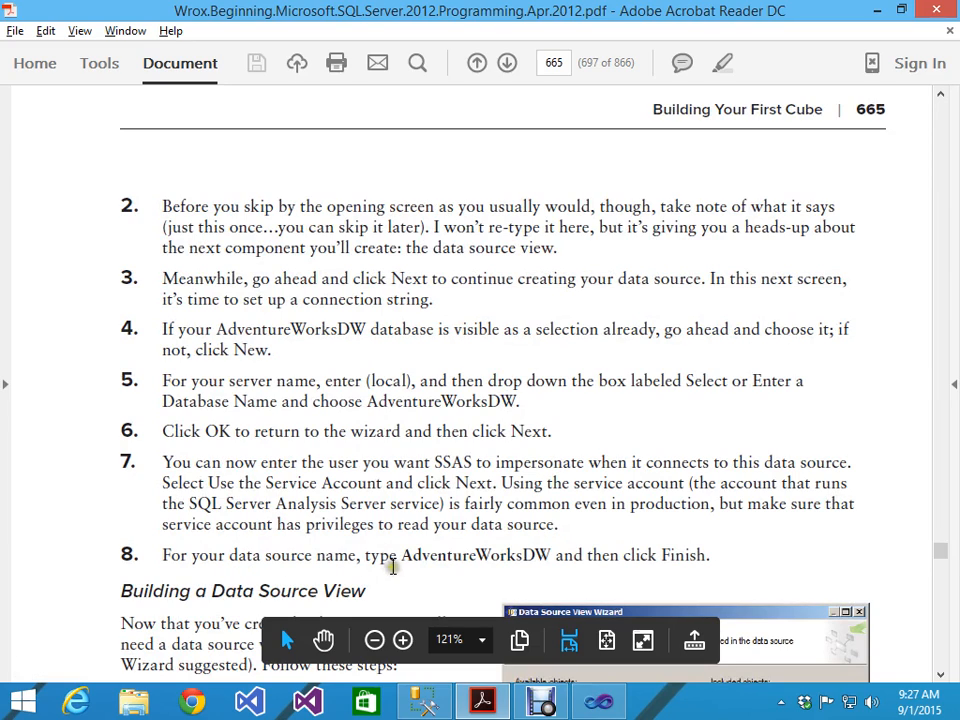
double_click(498, 557)
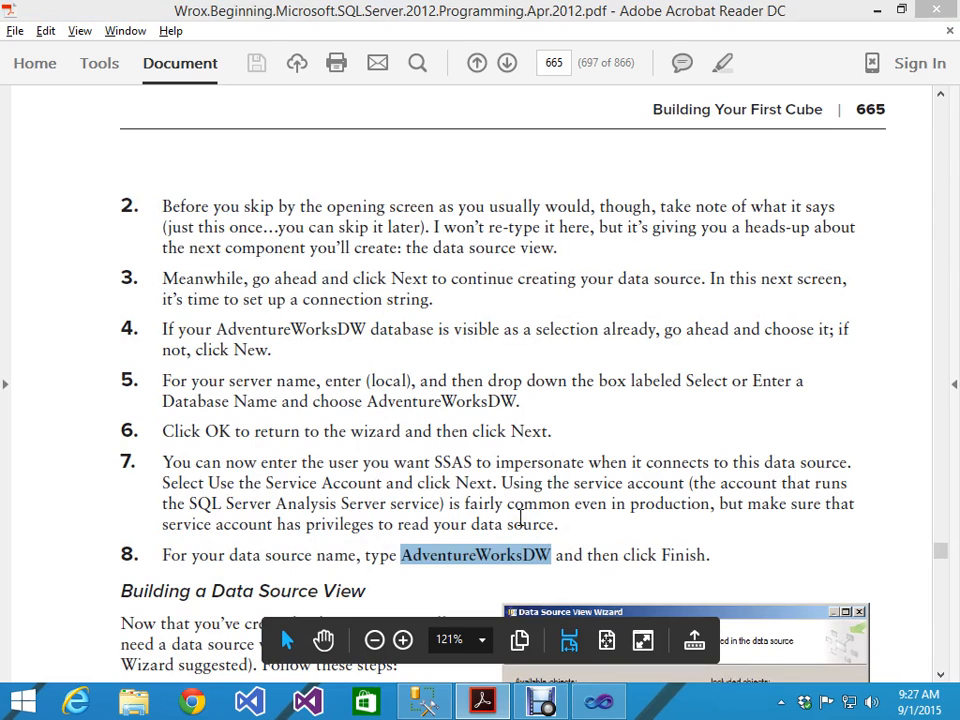
Return to Visual Studio, name the data source AdventureWorksDW and finish the Data Source Wizard.
key("alt+Tab")
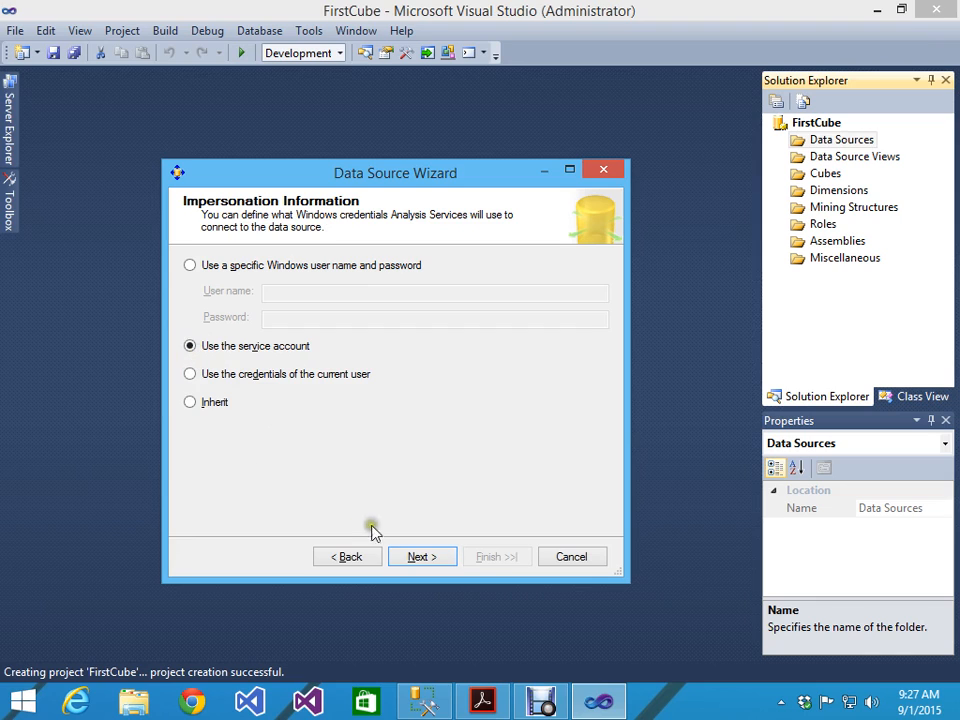
left_click(420, 557)
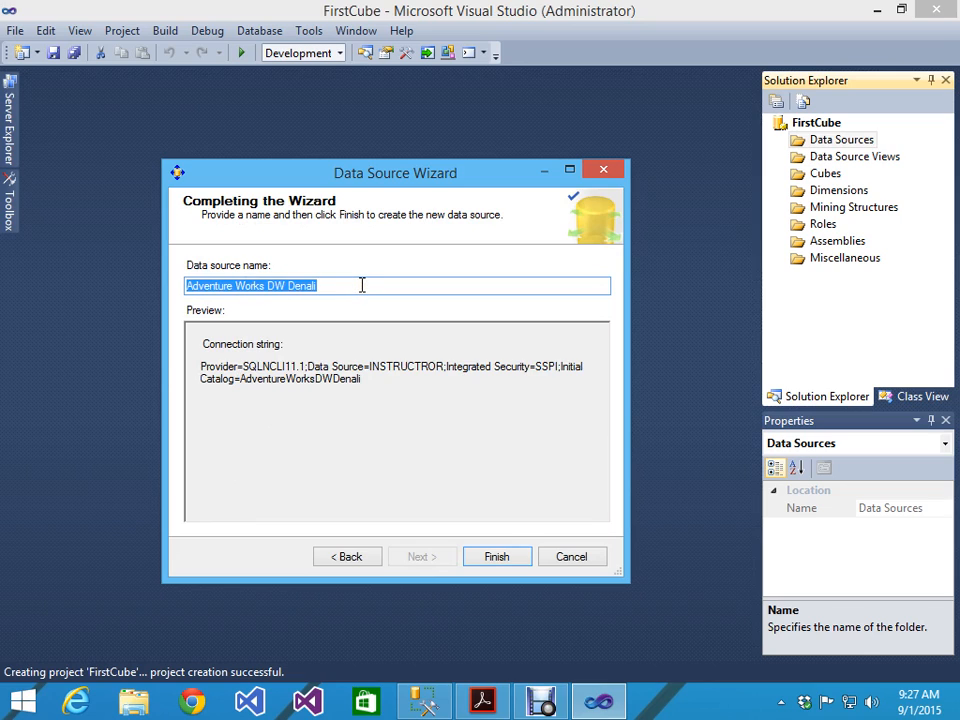
type("AdventureWorksDW")
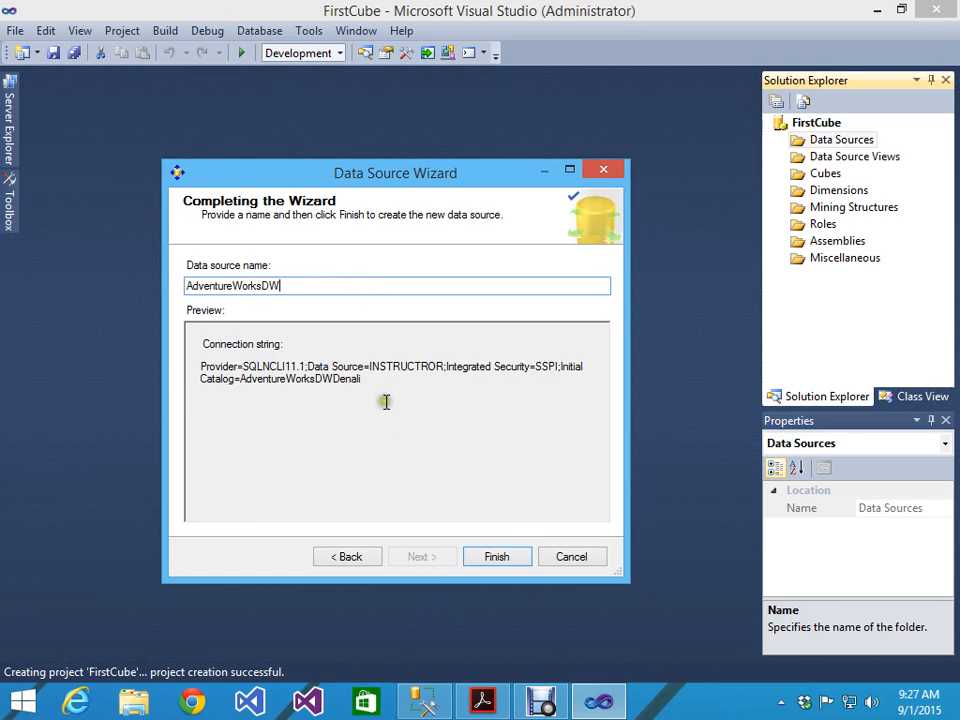
left_click(496, 560)
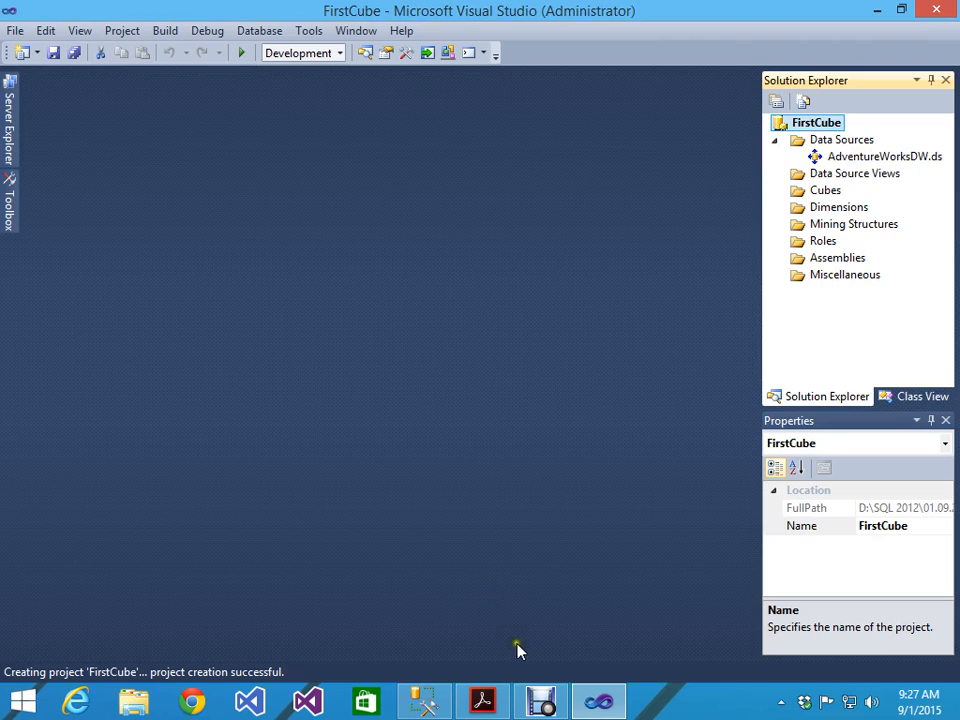
Switch to the PDF book and read the Building a Data Source View instructions on page 665.
left_click(482, 700)
scroll(493, 592, "down", 3)
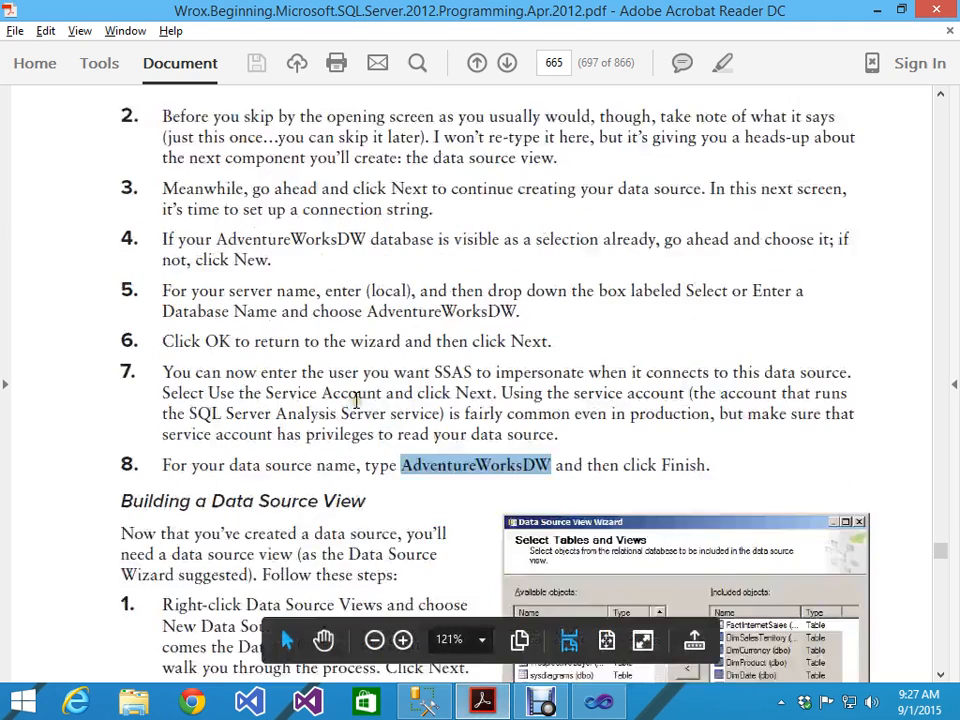
left_click(248, 443)
scroll(356, 432, "down", 2)
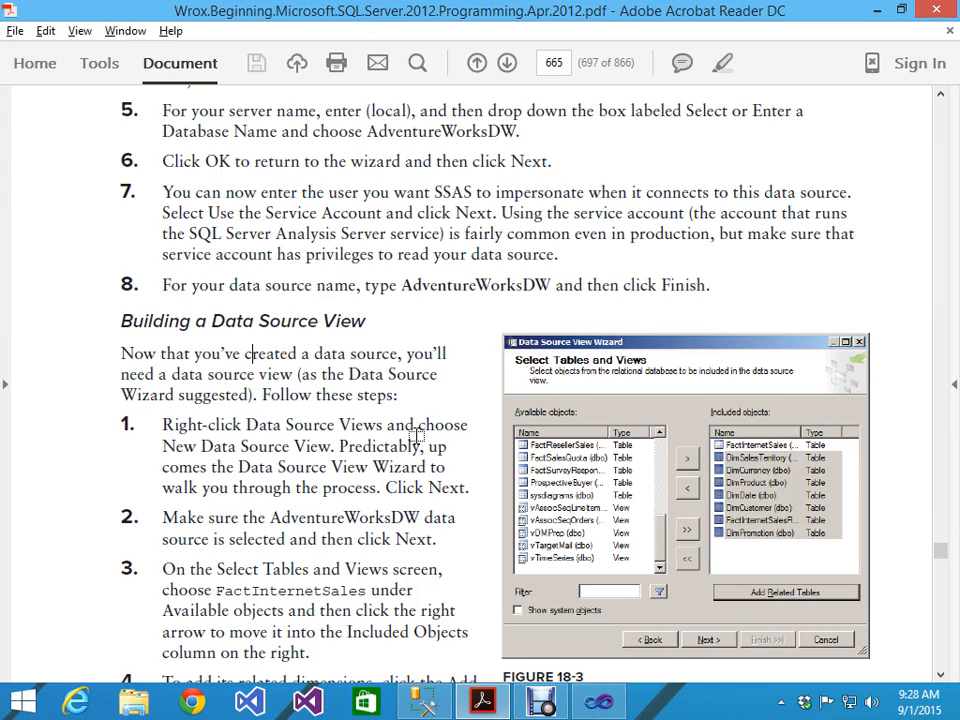
Return to Visual Studio, start a new data source view based on AdventureWorksDW, and widen the wizard at its table and view selection.
key("alt+Tab")
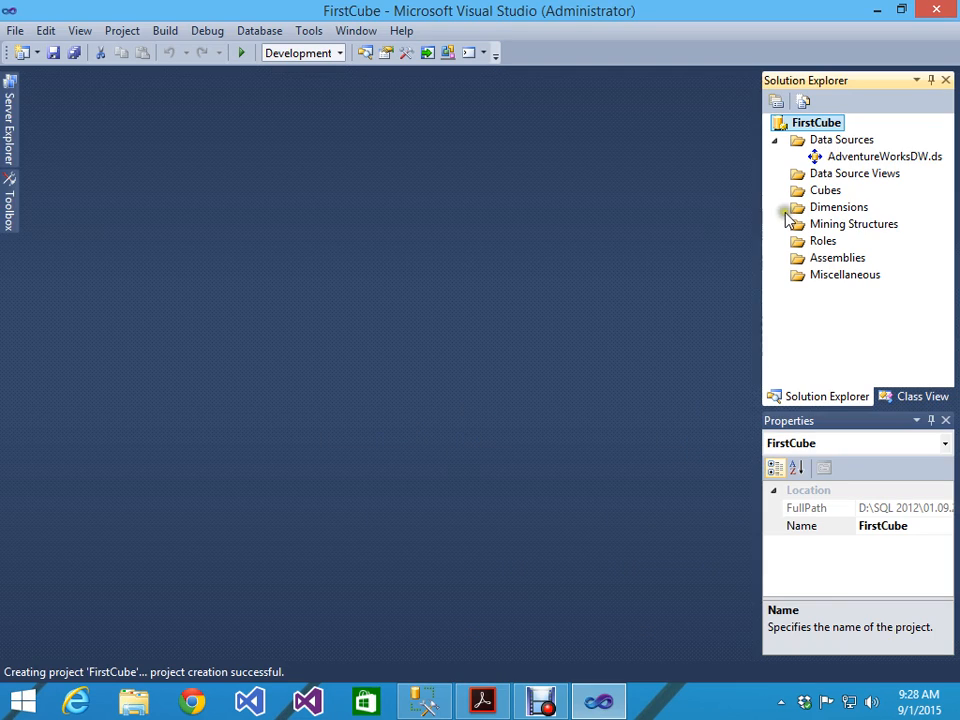
left_click(874, 178)
right_click(872, 179)
left_click(733, 196)
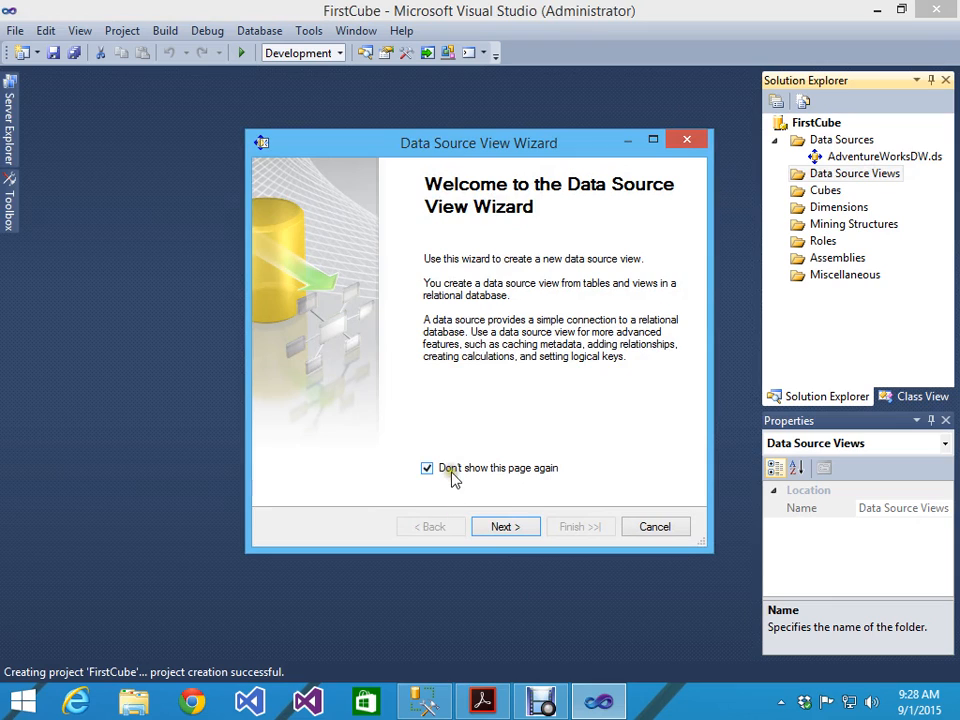
left_click(508, 530)
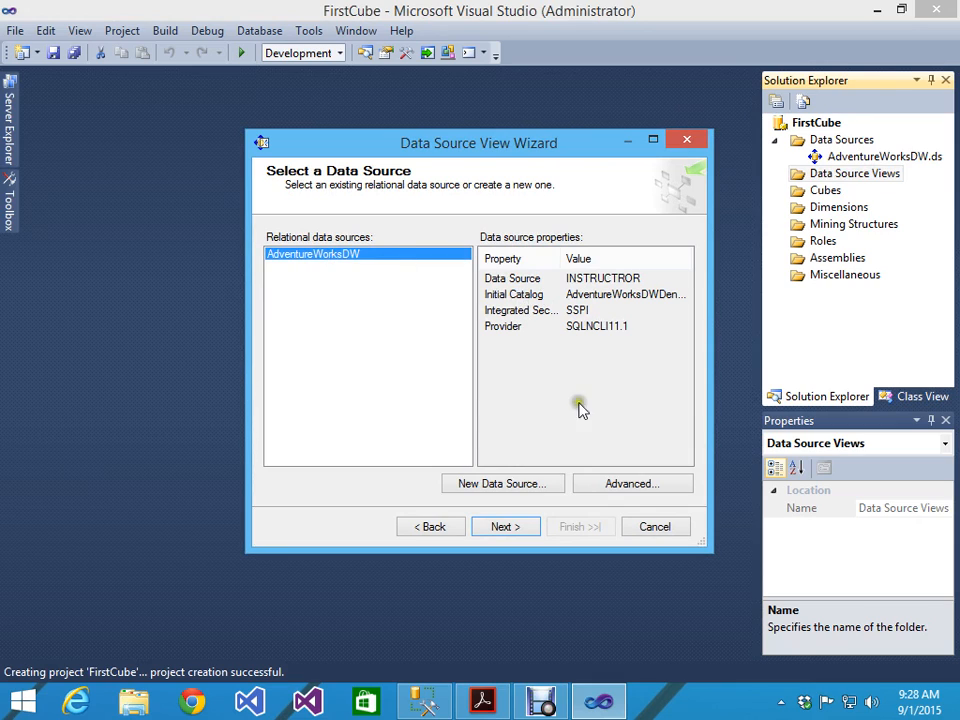
left_click(507, 516)
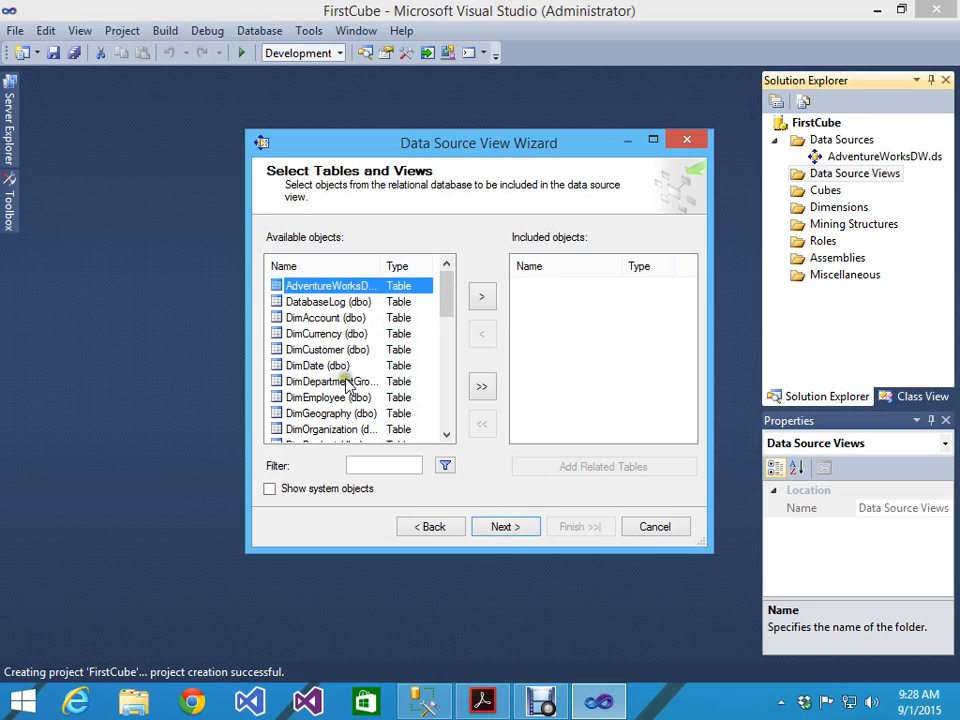
left_click_drag(254, 549, 58, 561)
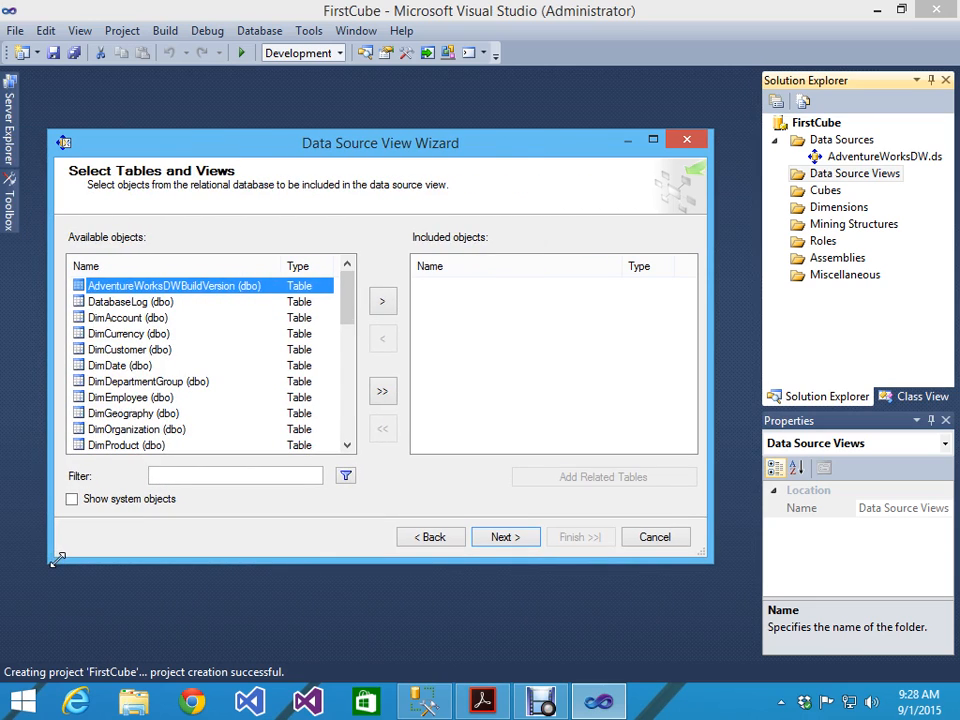
Switch to the PDF book and read steps 3 to 5 on page 665 about choosing tables and naming the data source view.
key("alt+Tab")
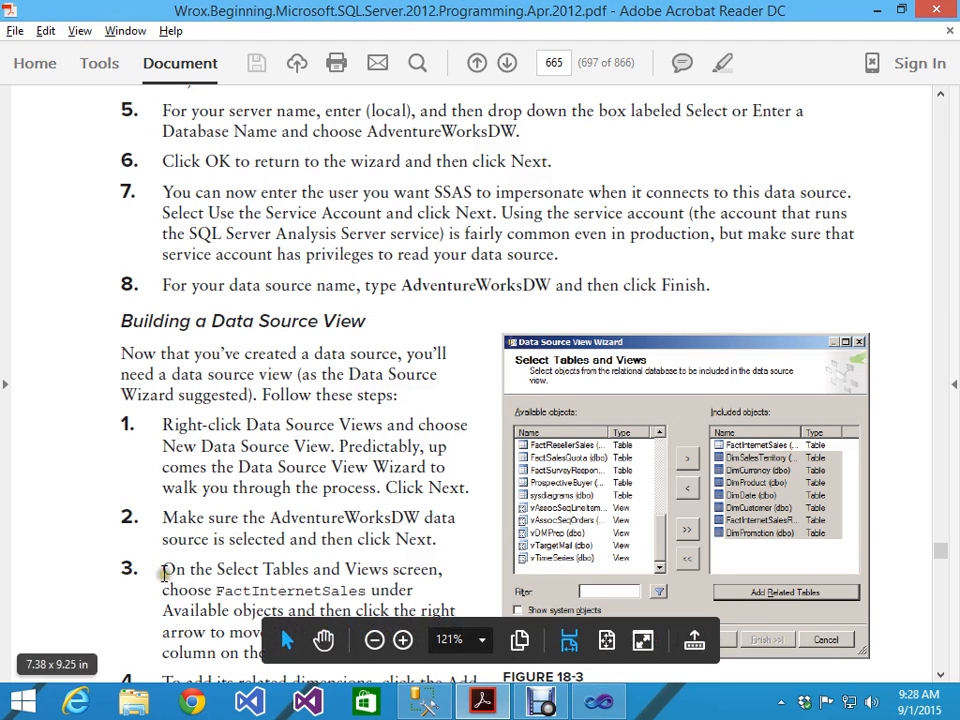
scroll(372, 556, "down", 2)
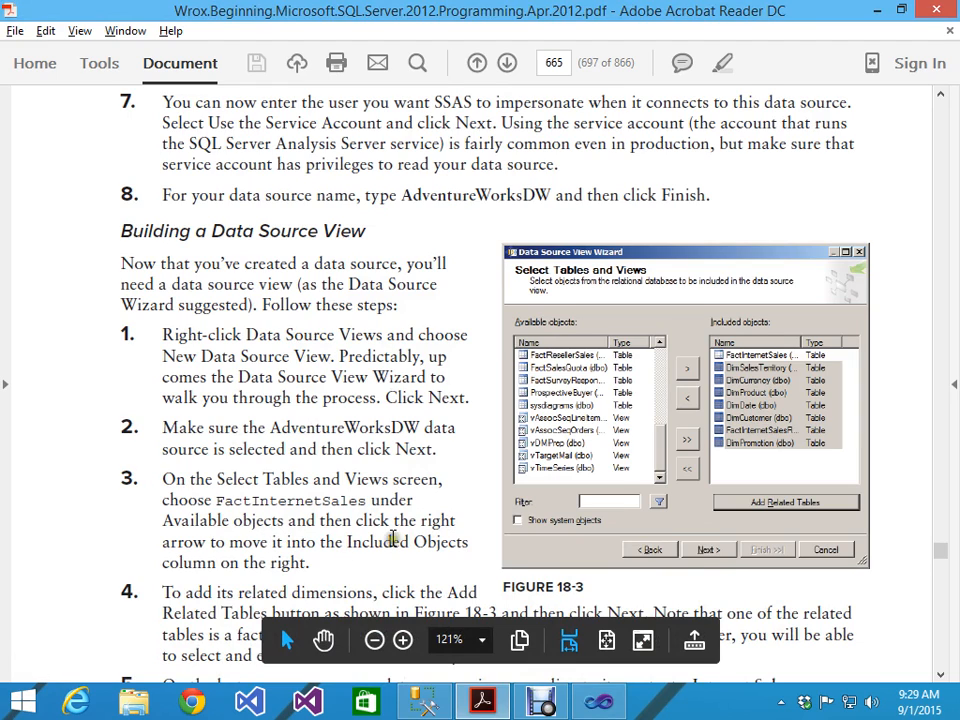
scroll(353, 500, "down", 2)
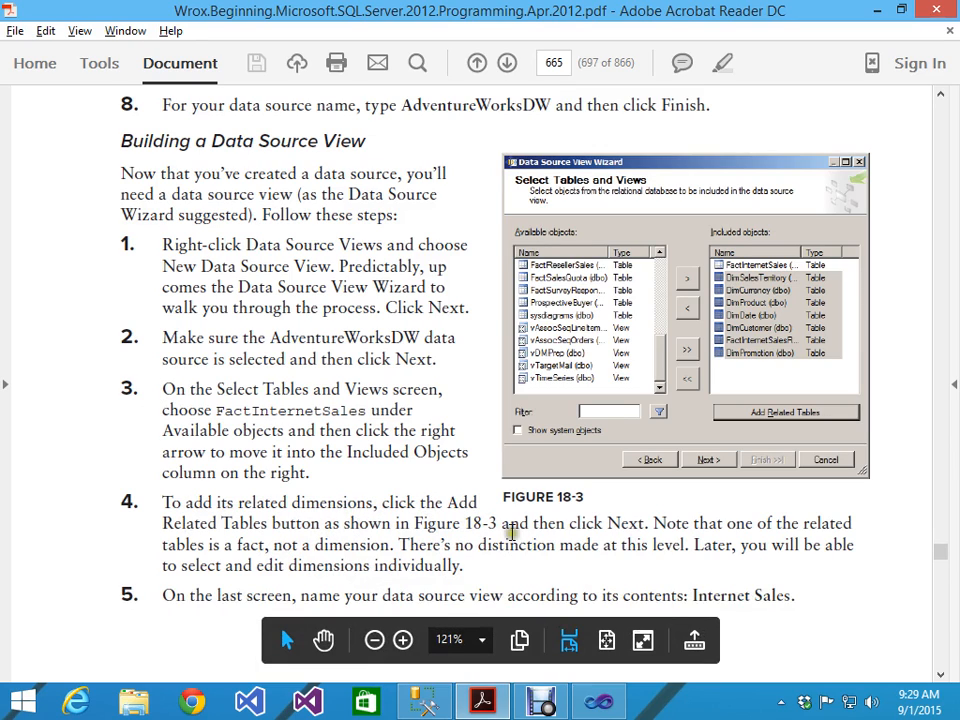
Return to Visual Studio and add the FactInternetSales table to the included objects of the data source view.
key("alt+Tab")
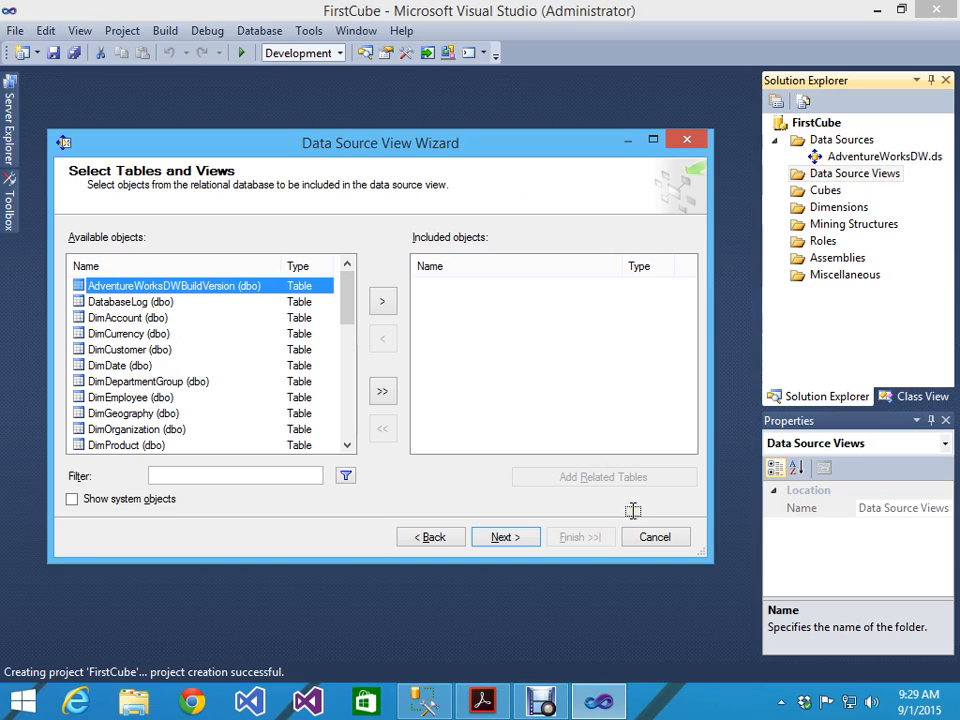
left_click(122, 318)
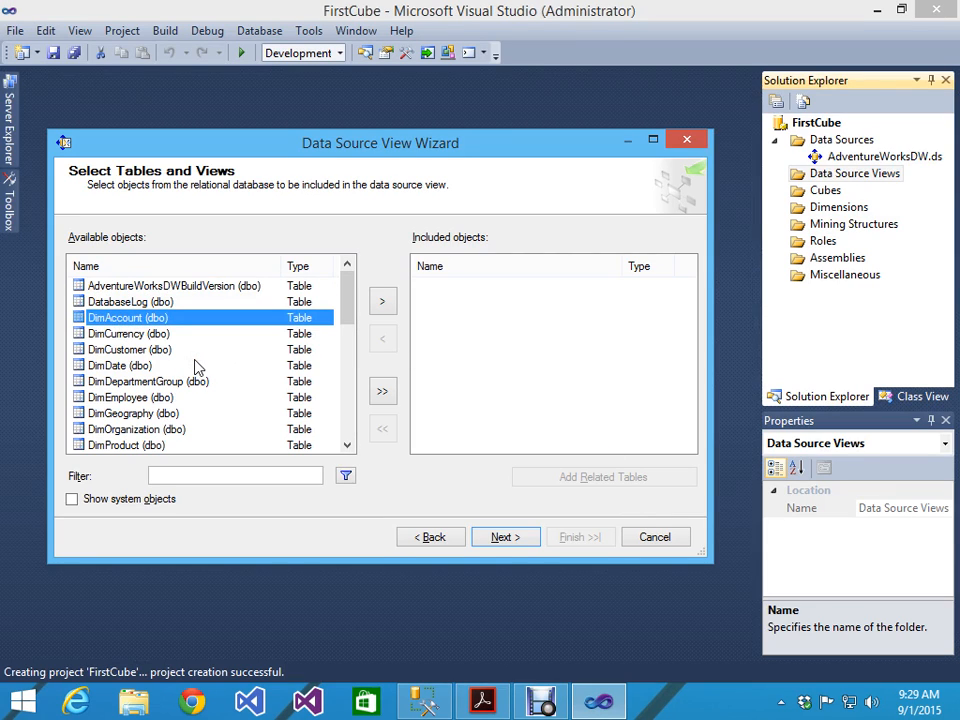
key("f")
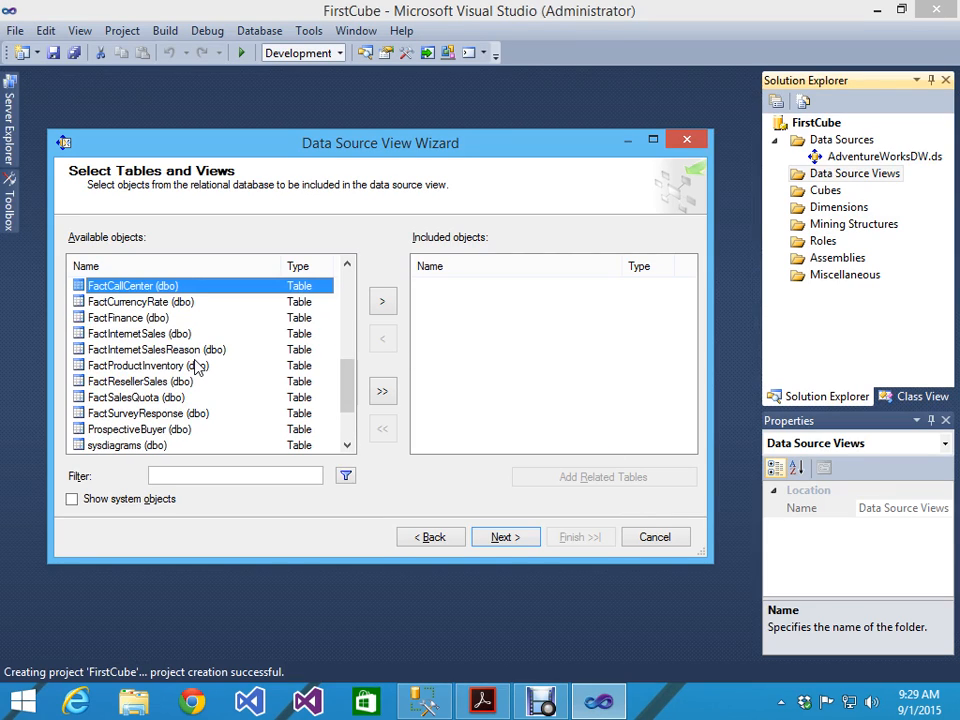
key("Down")
key("Down")
key("Down")
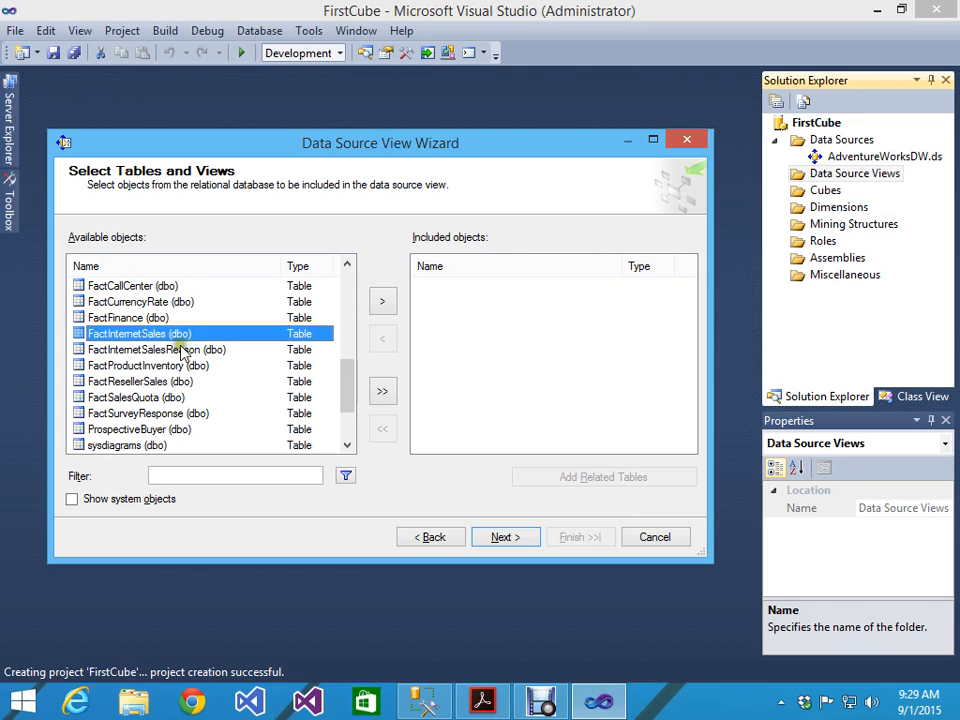
double_click(146, 339)
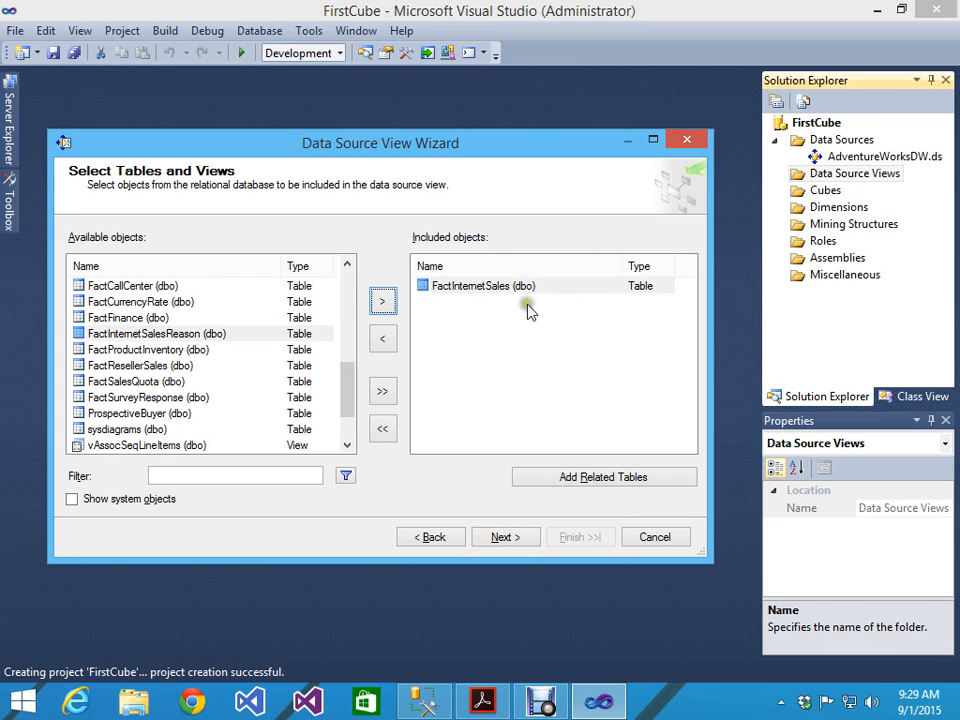
Add the tables related to FactInternetSales and advance the wizard to its naming page.
left_click(505, 290)
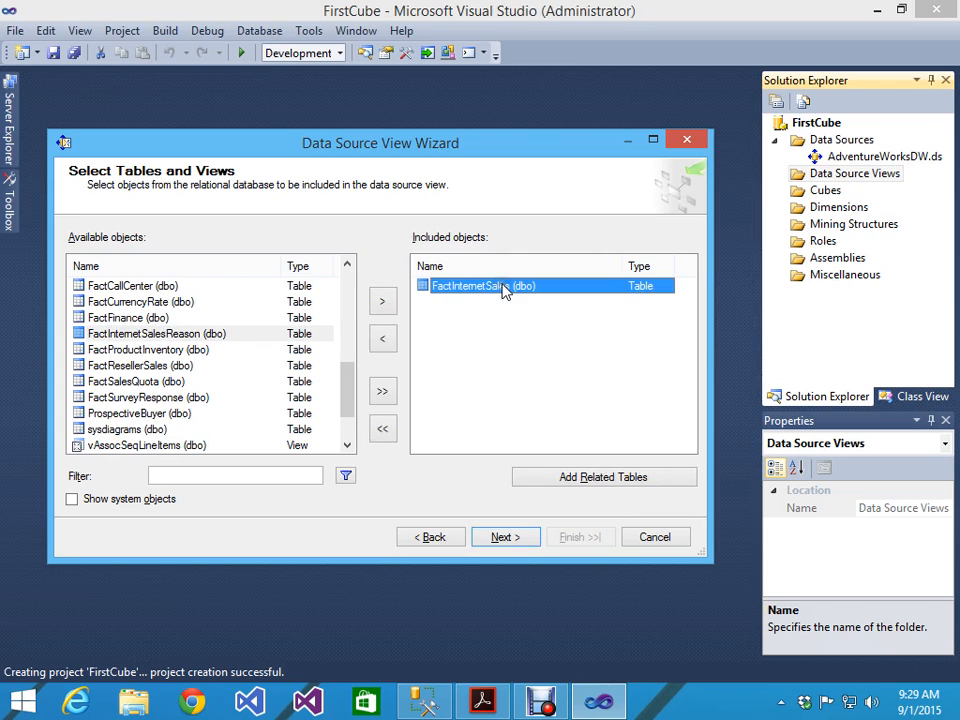
left_click(587, 480)
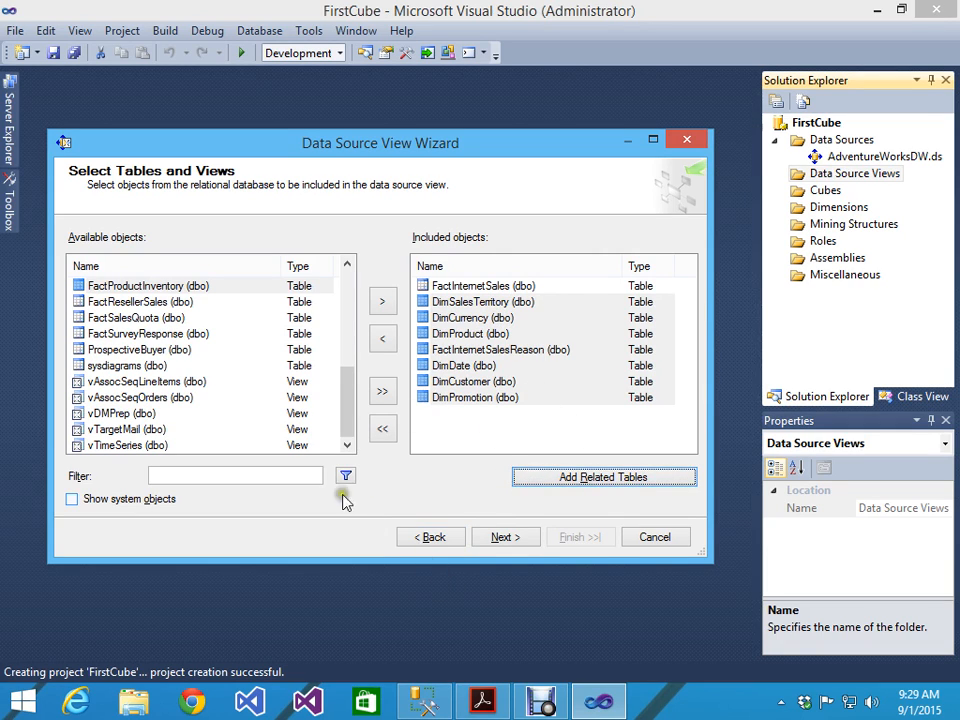
left_click(498, 538)
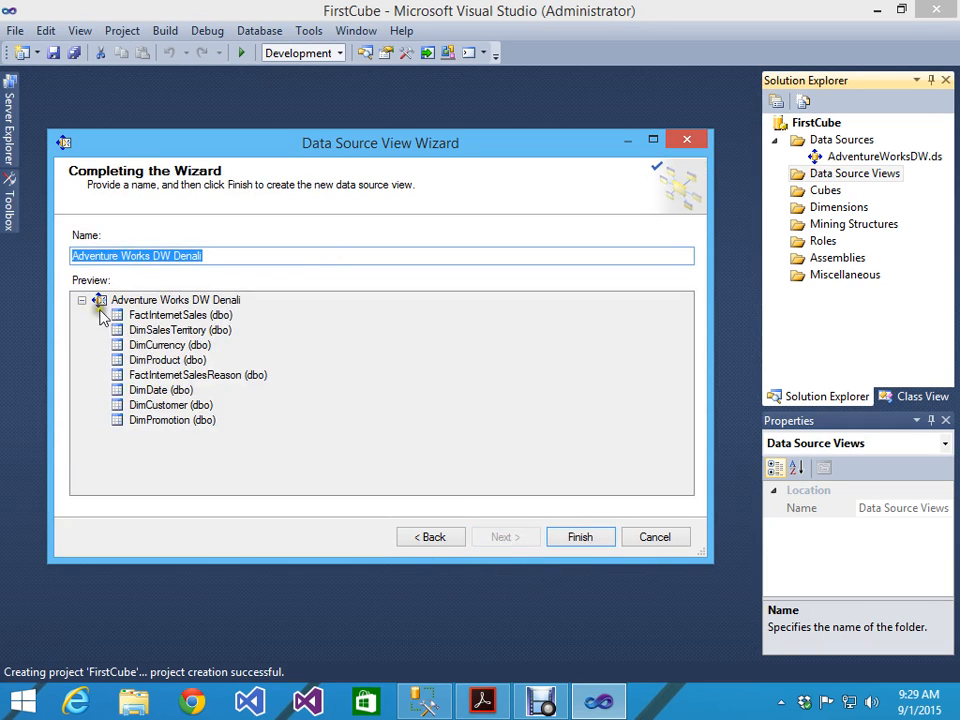
Switch to the PDF book, copy the name Internet Sales from step 5, and read on to step 6 on page 666.
key("alt+Tab")
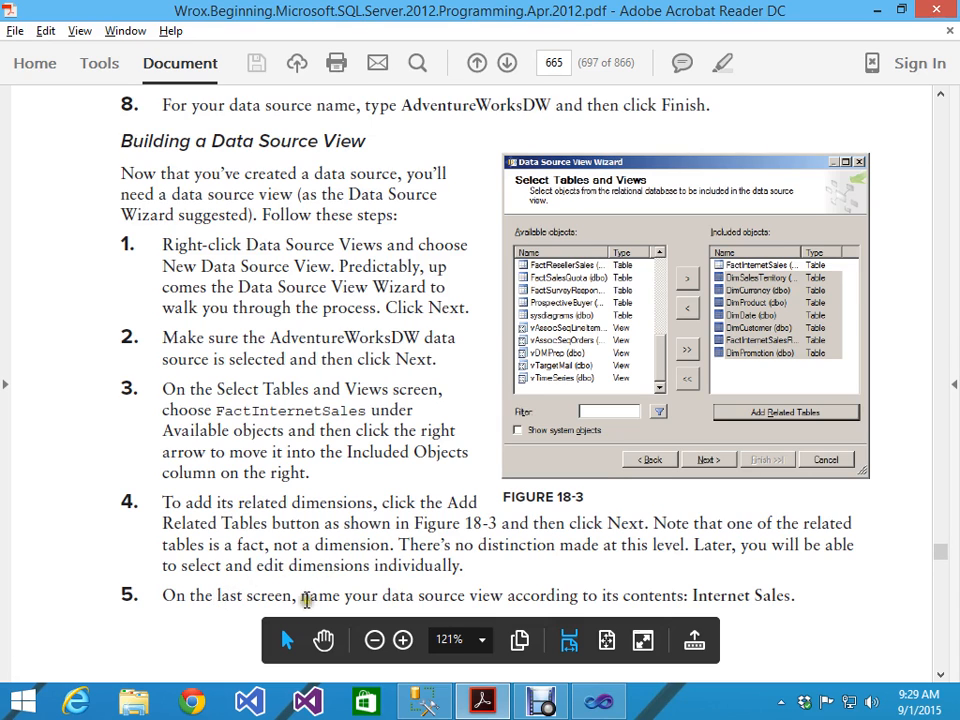
scroll(757, 606, "down", 2)
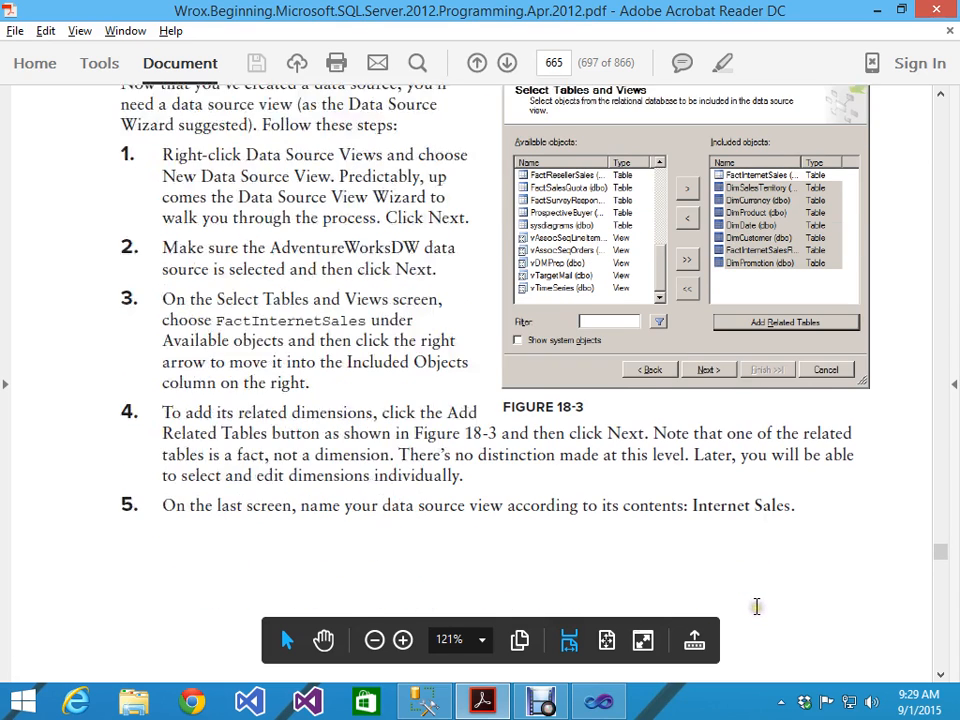
scroll(757, 606, "down", 1)
scroll(755, 572, "down", 1)
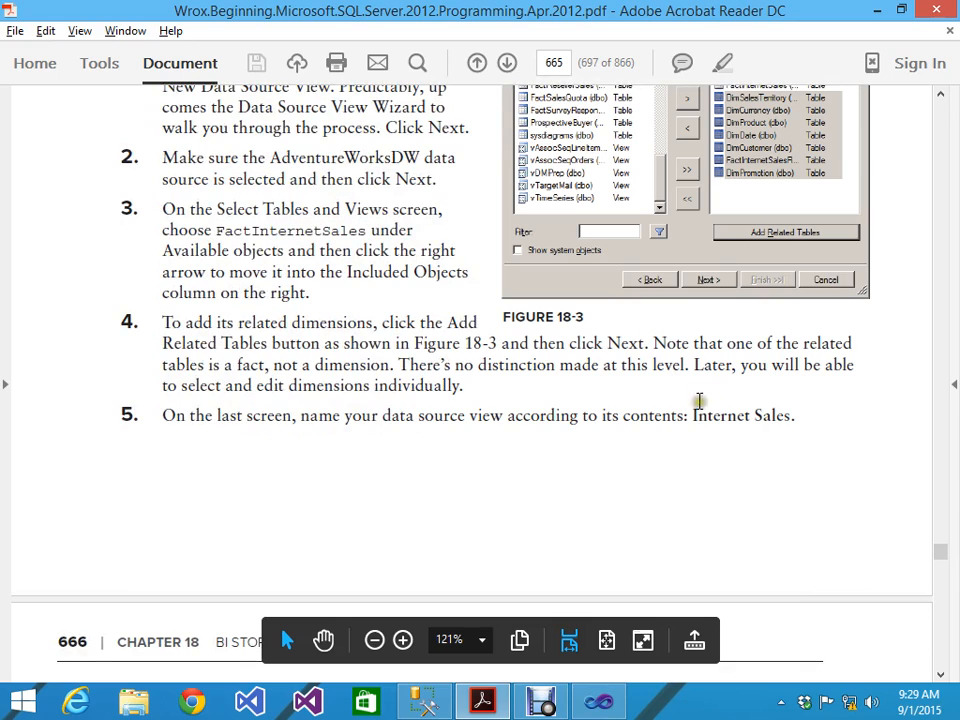
left_click_drag(694, 416, 785, 422)
key("ctrl+c")
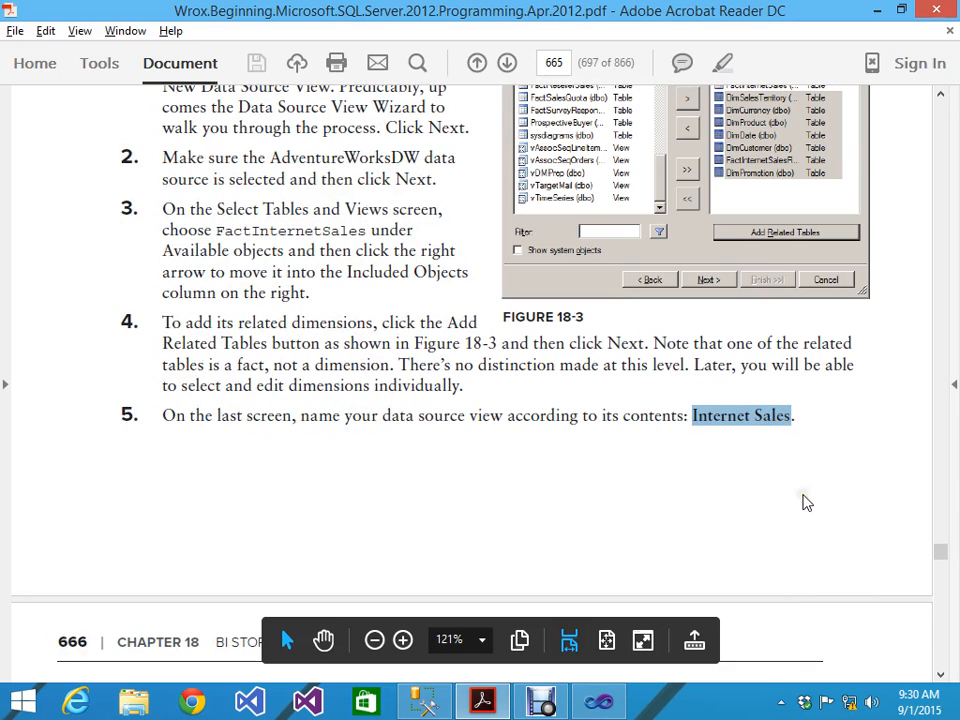
left_click(594, 504)
scroll(594, 504, "down", 10)
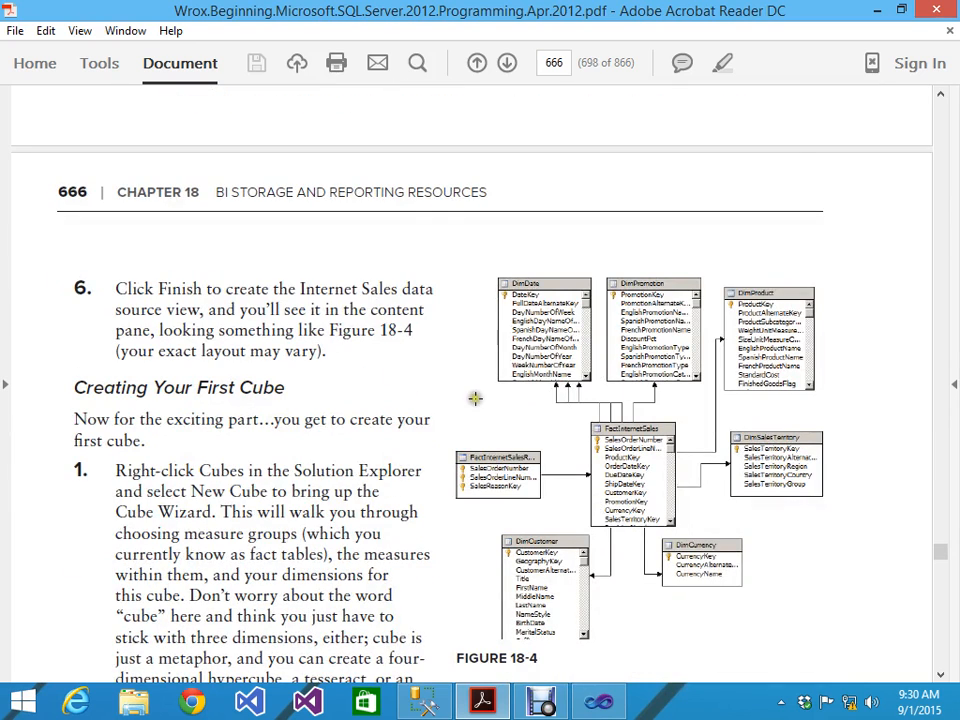
Return to Visual Studio, name the data source view Internet Sales, finish the wizard and view the table diagram up to DimDate and DimProduct.
key("alt+Tab")
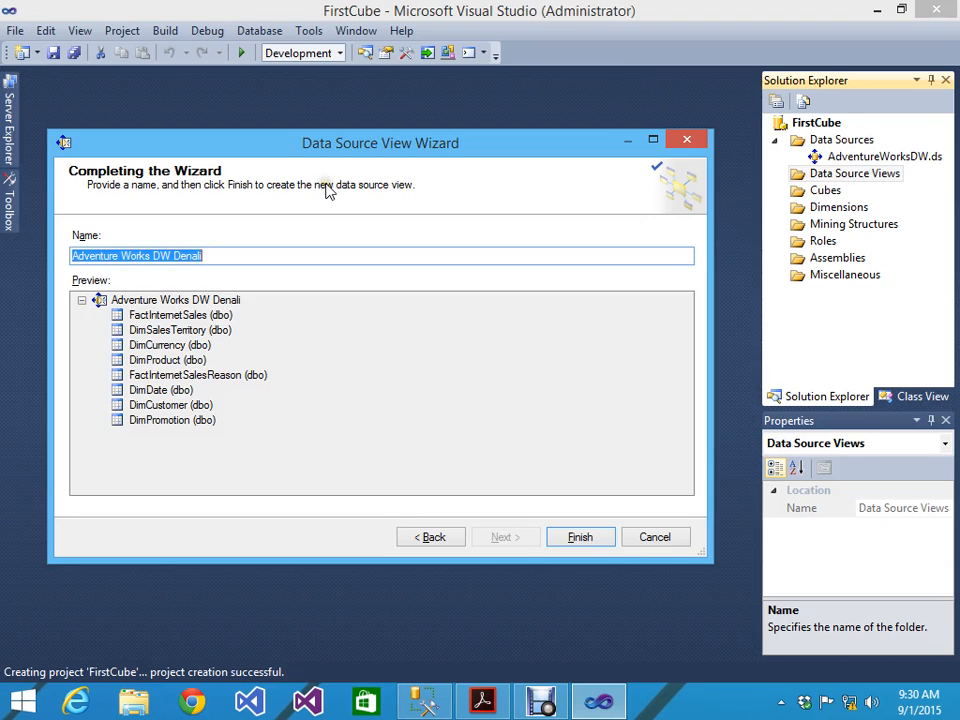
key("ctrl+v")
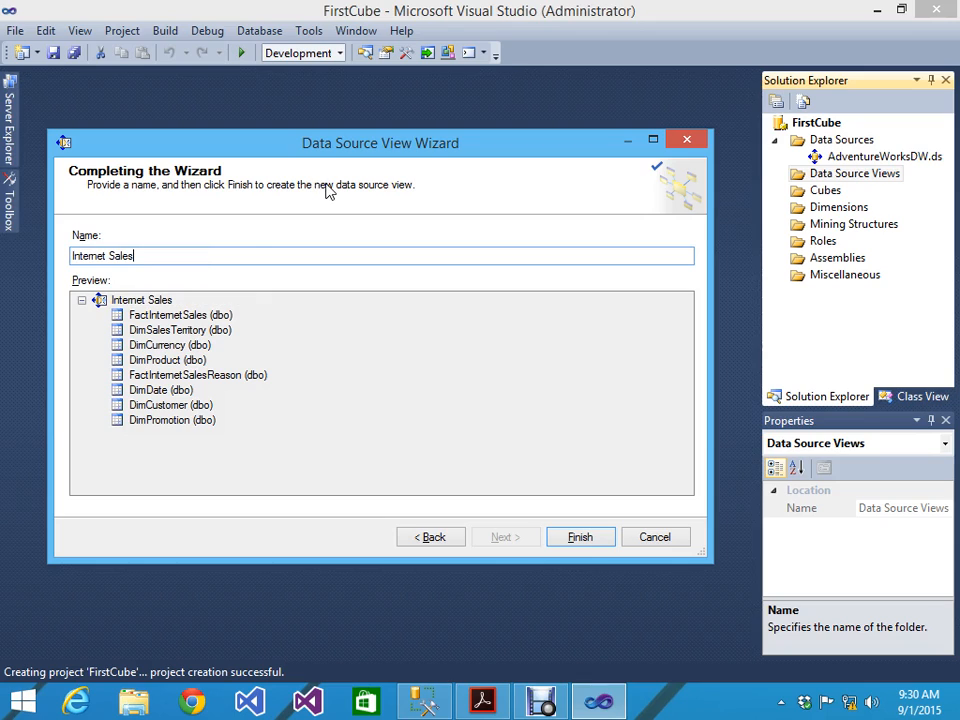
left_click(580, 541)
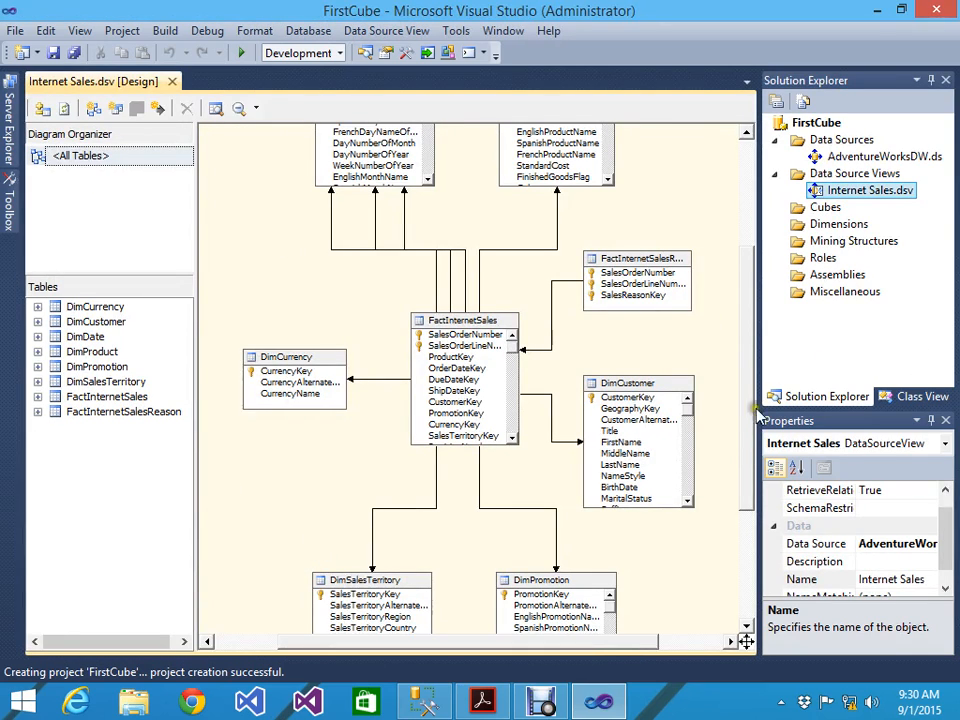
left_click_drag(748, 411, 747, 281)
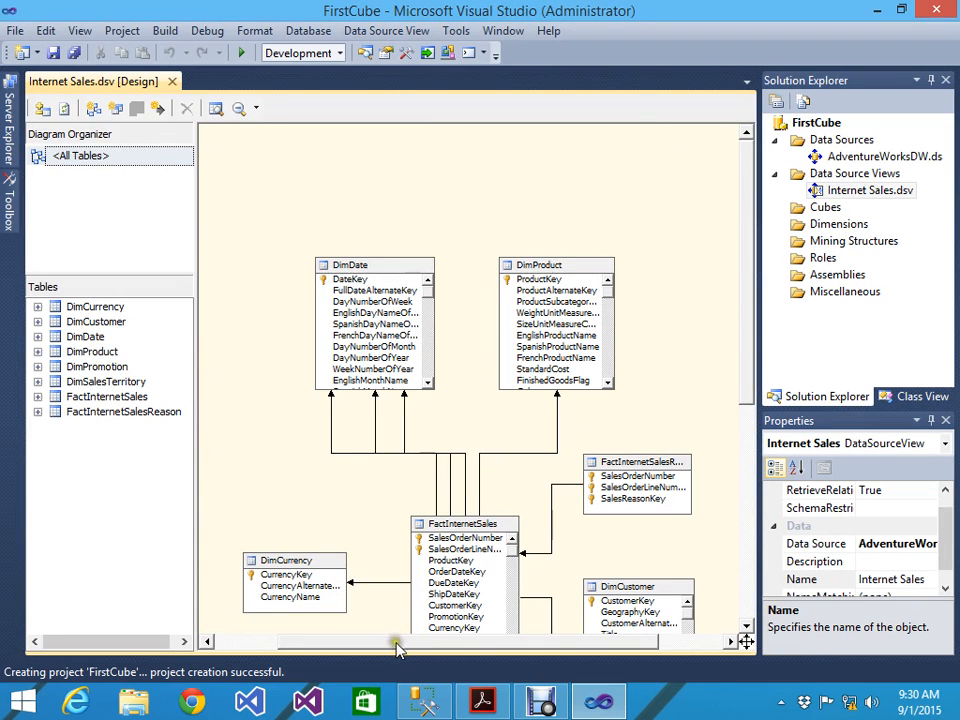
Check the book's cube instructions, start a new cube in the FirstCube project, and go past the welcome page, hiding it for future use.
key("alt+Tab")
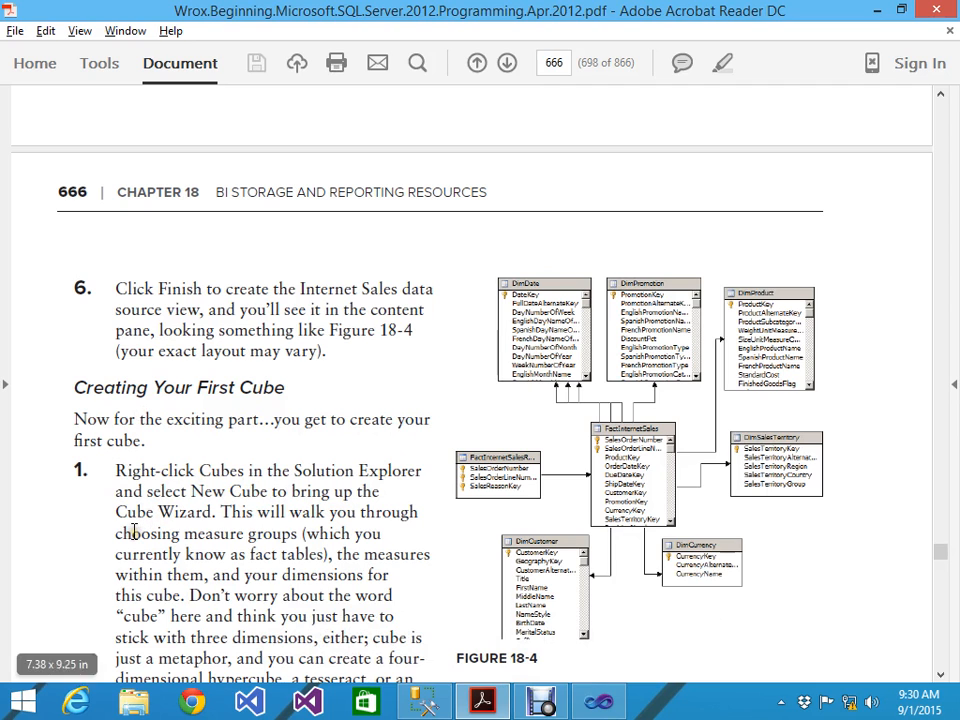
key("alt+Tab")
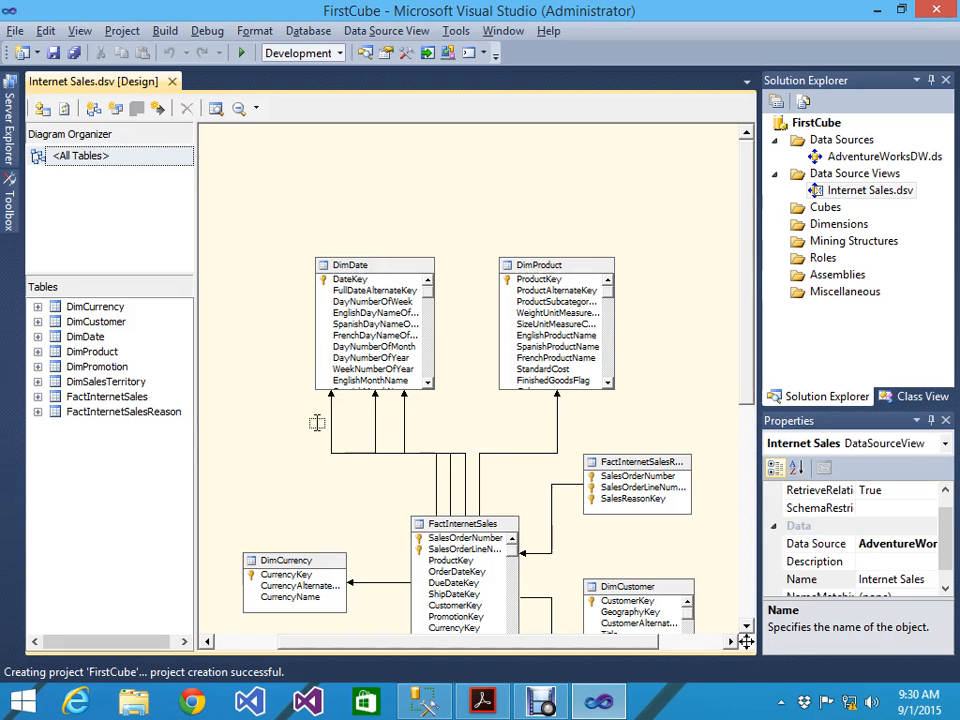
left_click(814, 124)
right_click(814, 124)
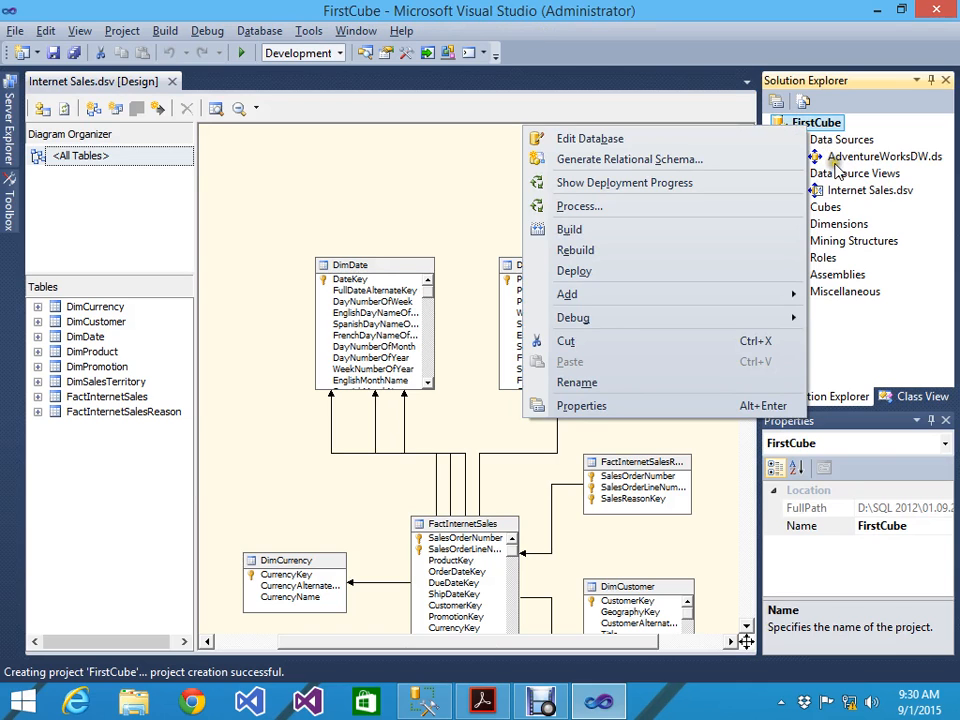
left_click(860, 190)
left_click(834, 207)
right_click(834, 207)
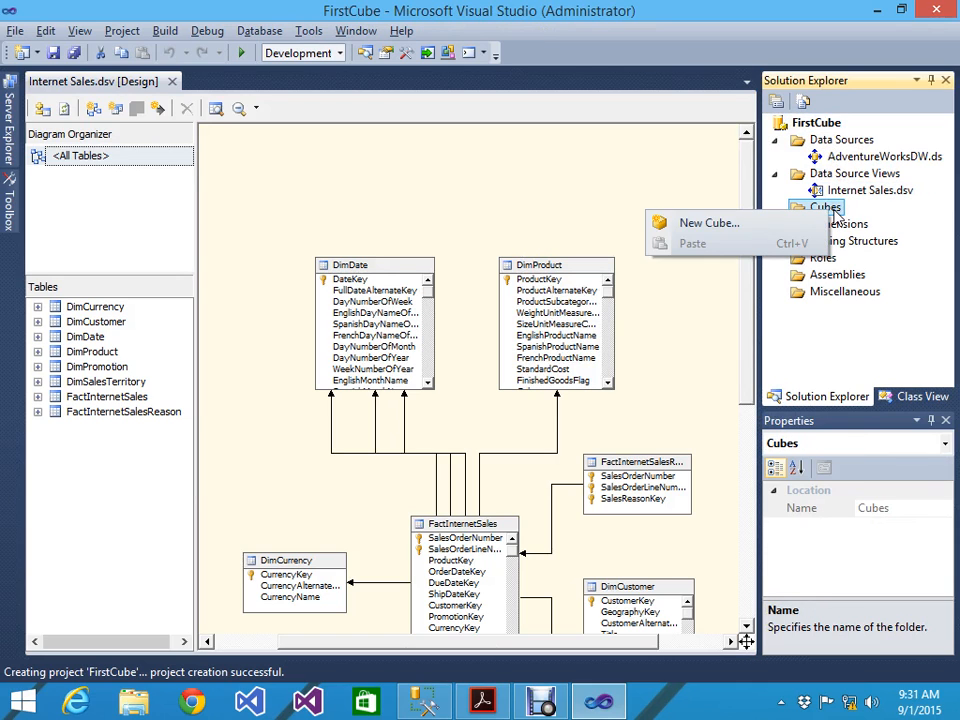
left_click(730, 220)
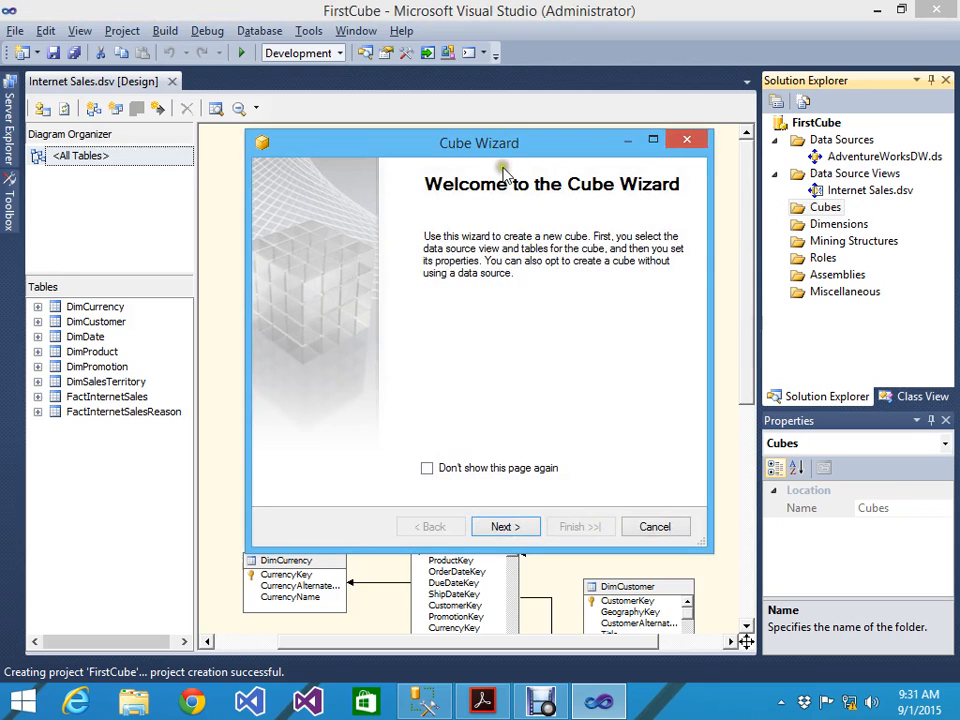
left_click(427, 467)
left_click(505, 527)
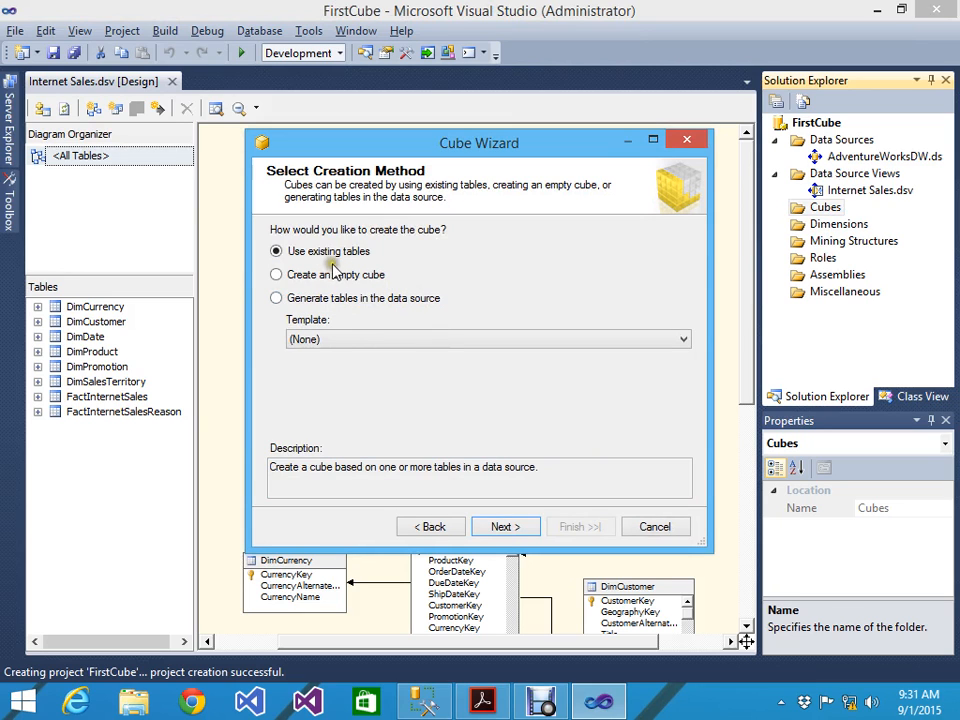
Switch to the PDF book, read the Creating Your First Cube steps on page 666, and return to Visual Studio.
key("alt+Tab")
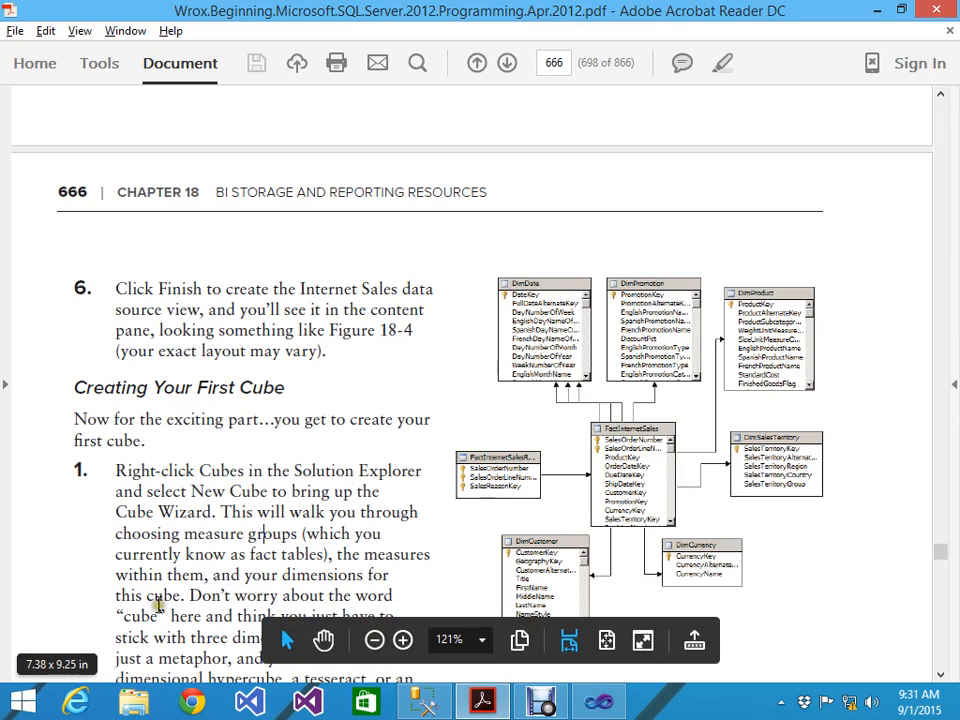
scroll(224, 585, "down", 1)
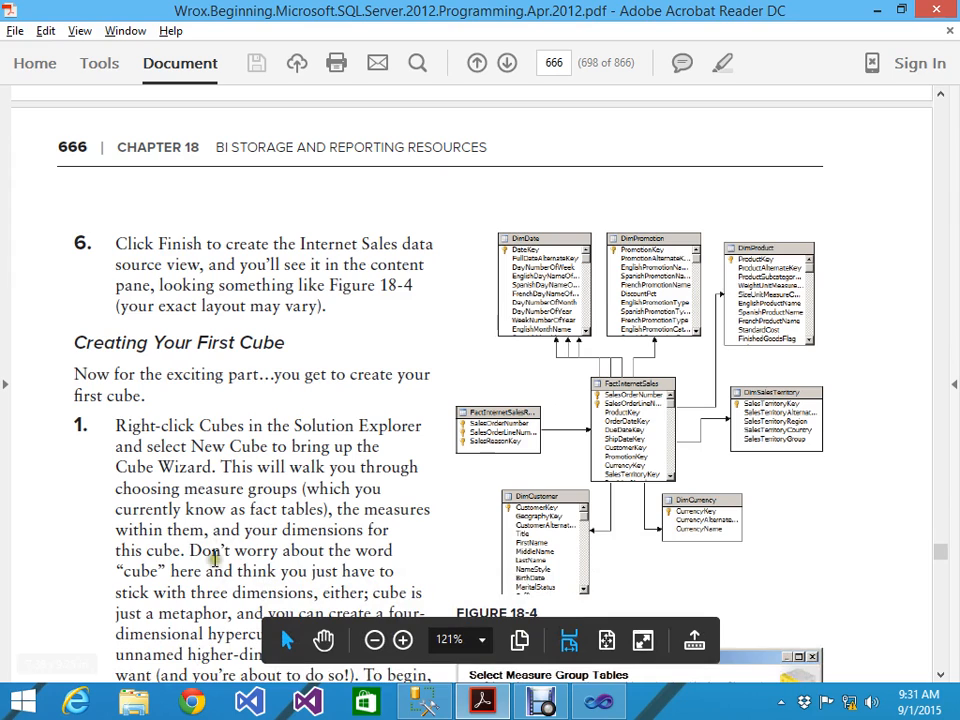
scroll(220, 432, "down", 1)
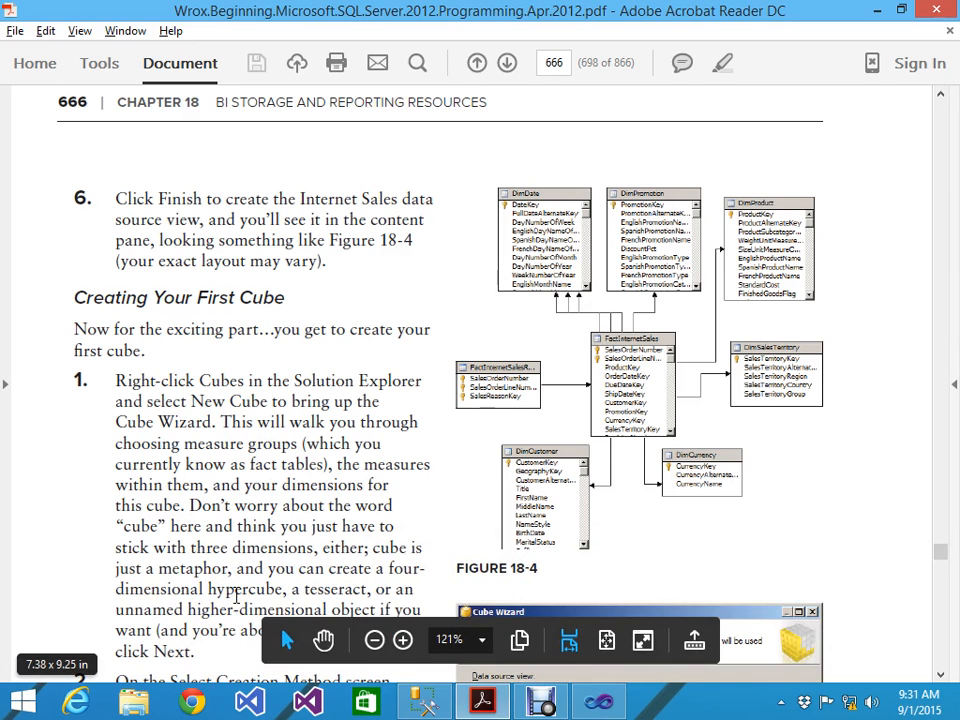
scroll(236, 595, "down", 1)
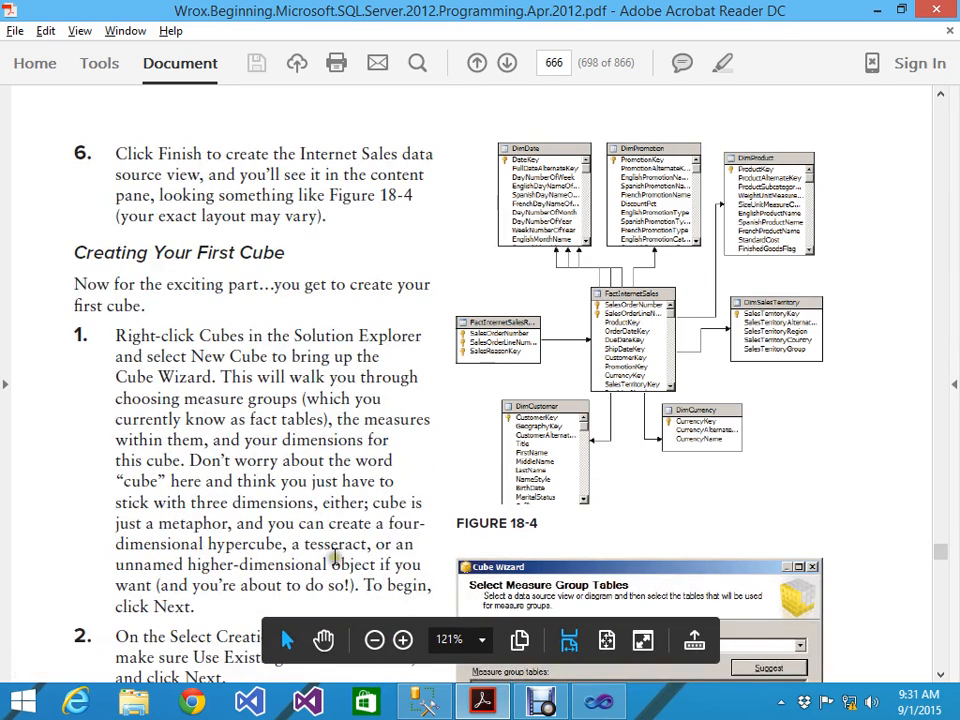
scroll(193, 600, "down", 2)
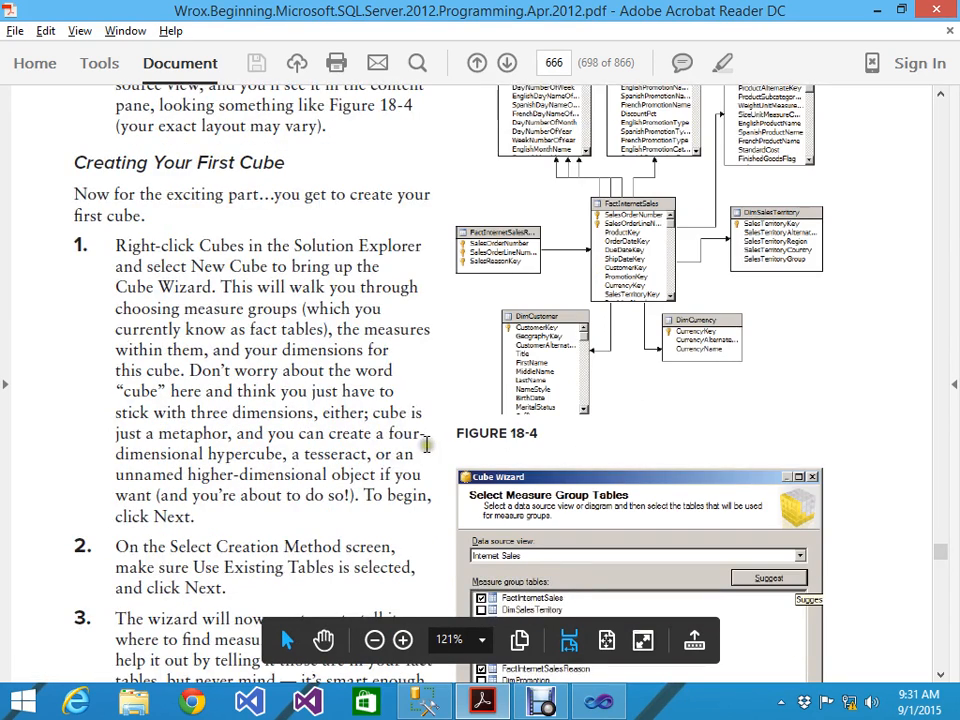
scroll(425, 444, "down", 2)
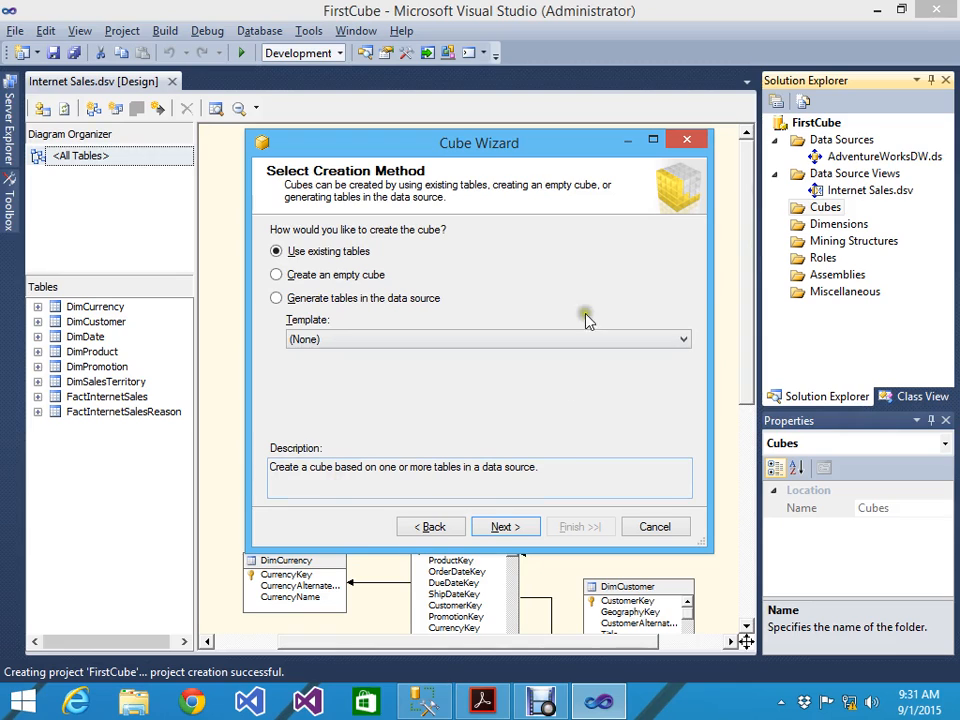
Keep Use existing tables as the cube's creation method and advance to the measure group table selection.
left_click(505, 528)
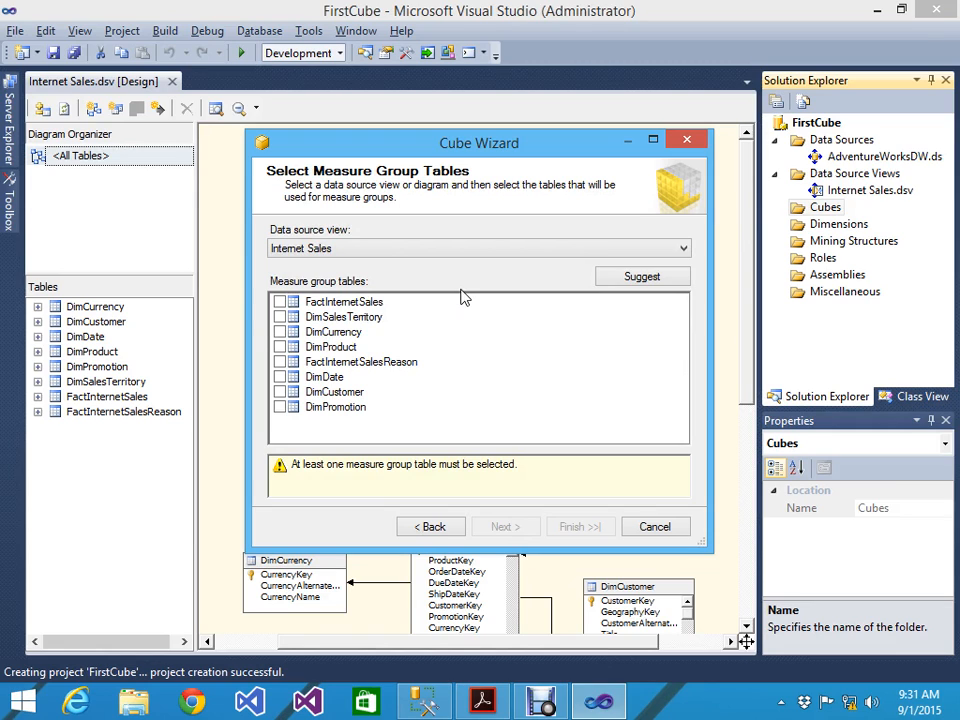
left_click(430, 527)
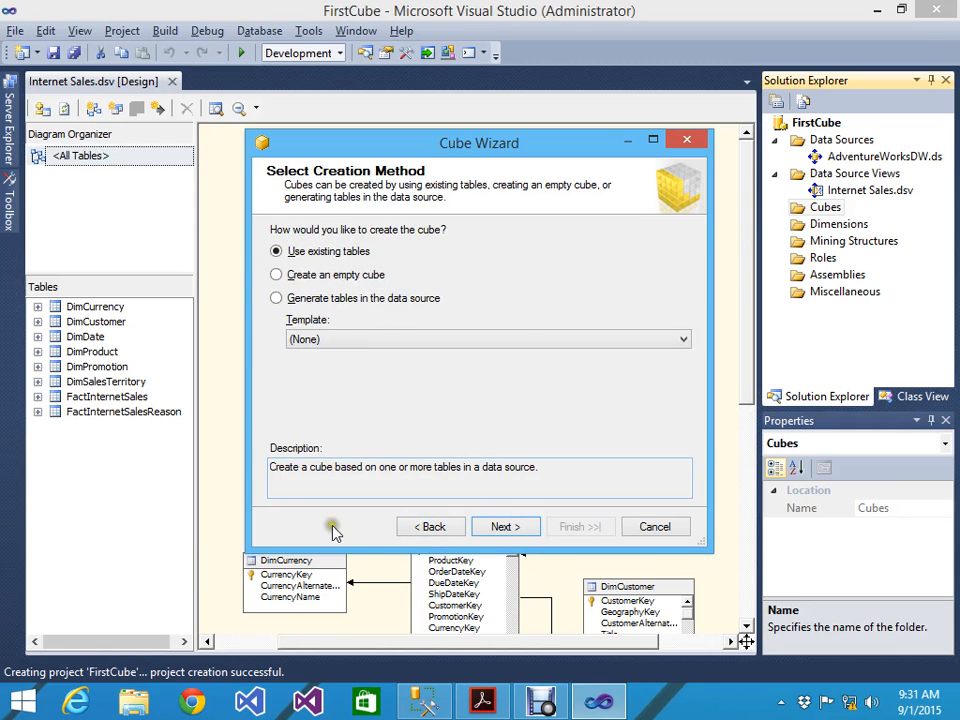
left_click(507, 529)
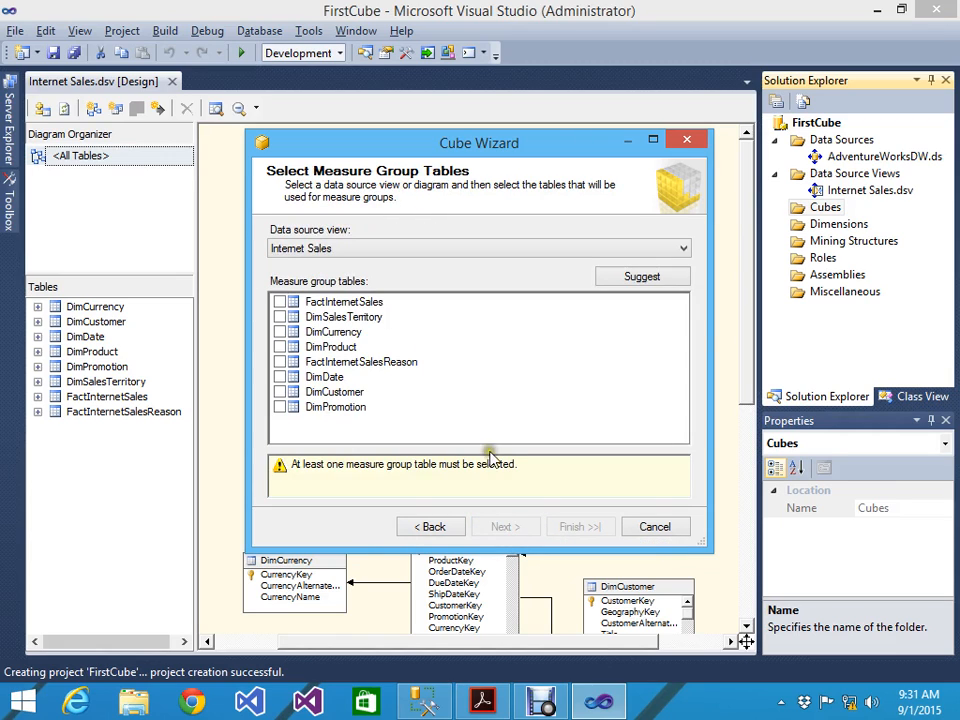
Read step 3 in the PDF book, return to Visual Studio and let the Cube Wizard suggest the measure group tables.
key("alt+Tab")
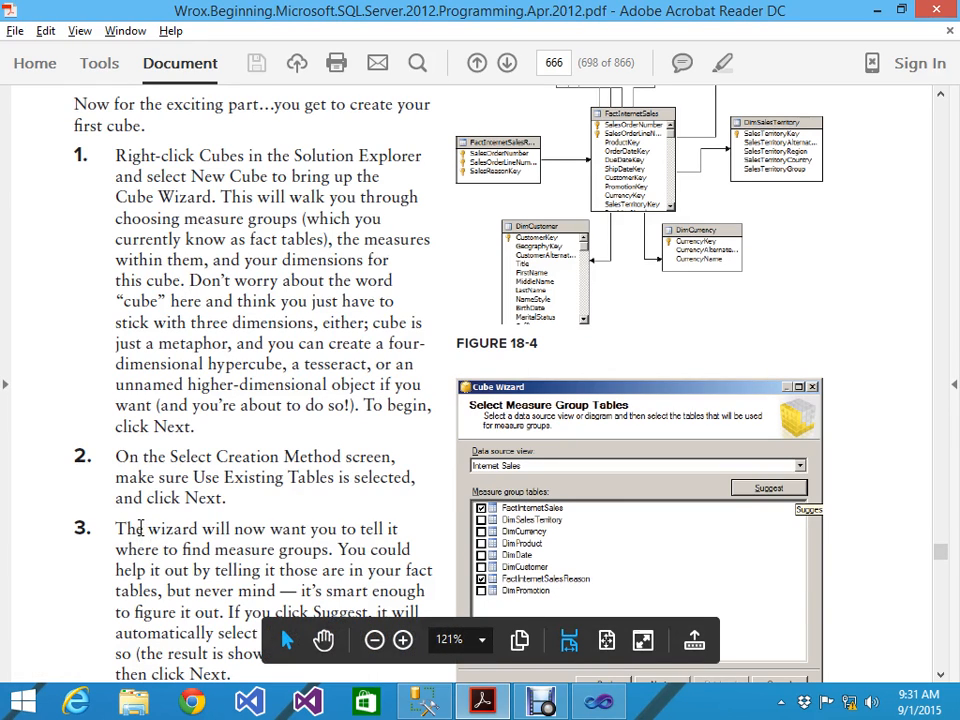
scroll(137, 519, "down", 1)
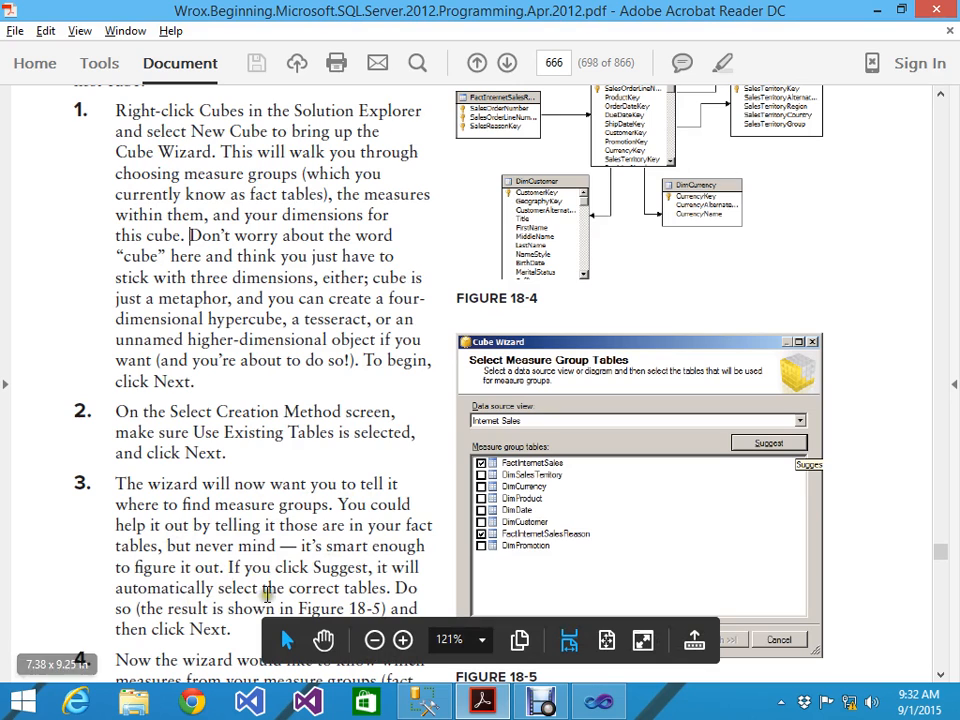
key("alt+Tab")
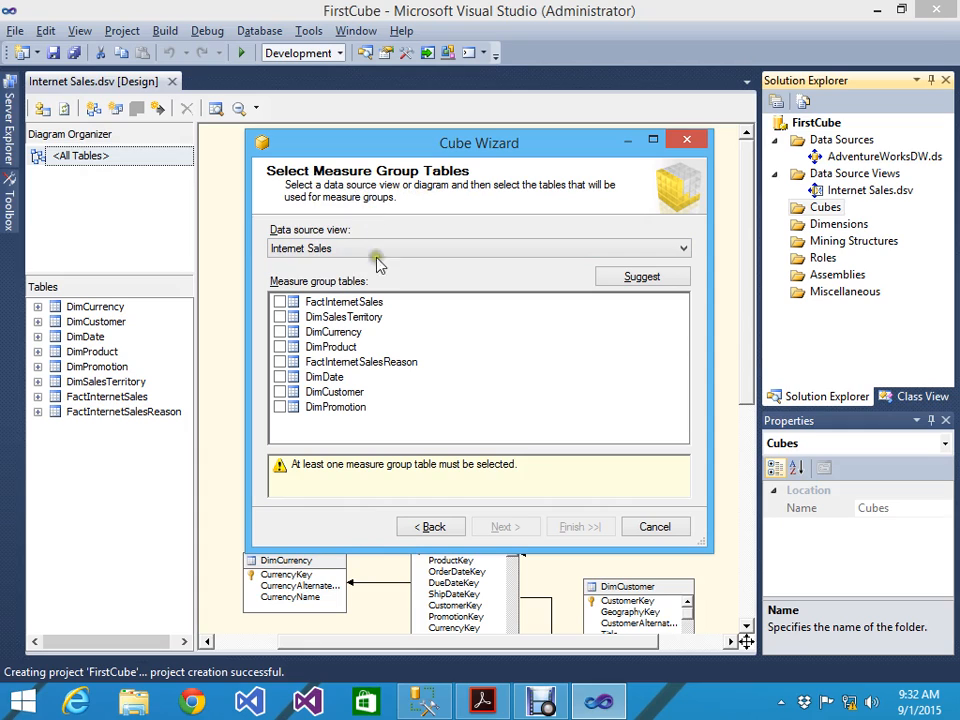
left_click(646, 287)
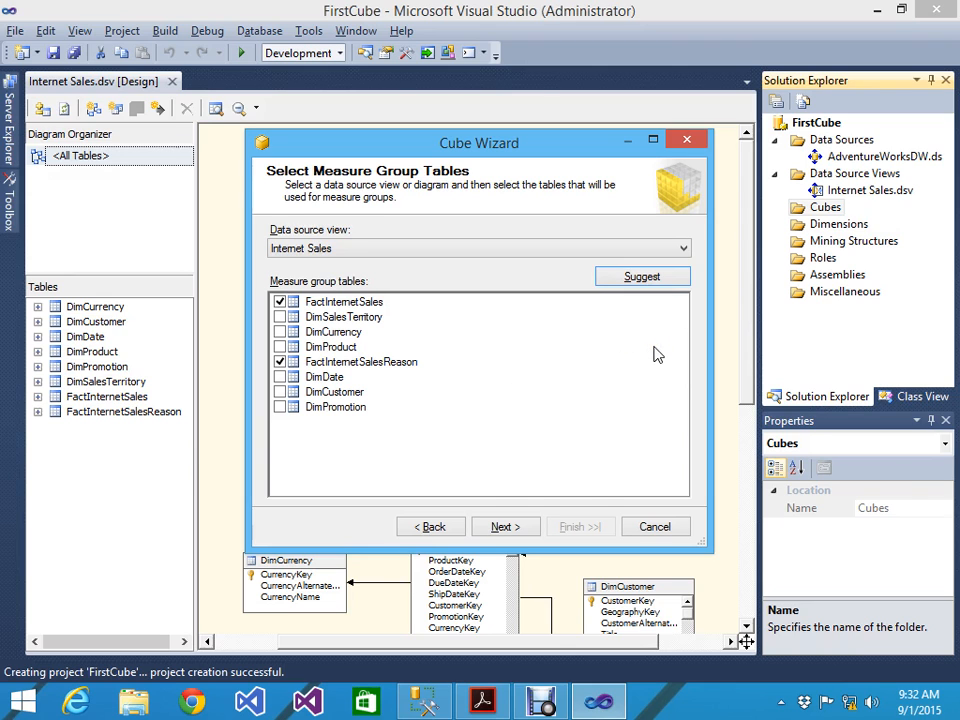
Check steps 3 and 4 in the PDF book, then in Visual Studio accept the suggested measure group tables and keep all measures selected.
key("alt+Tab")
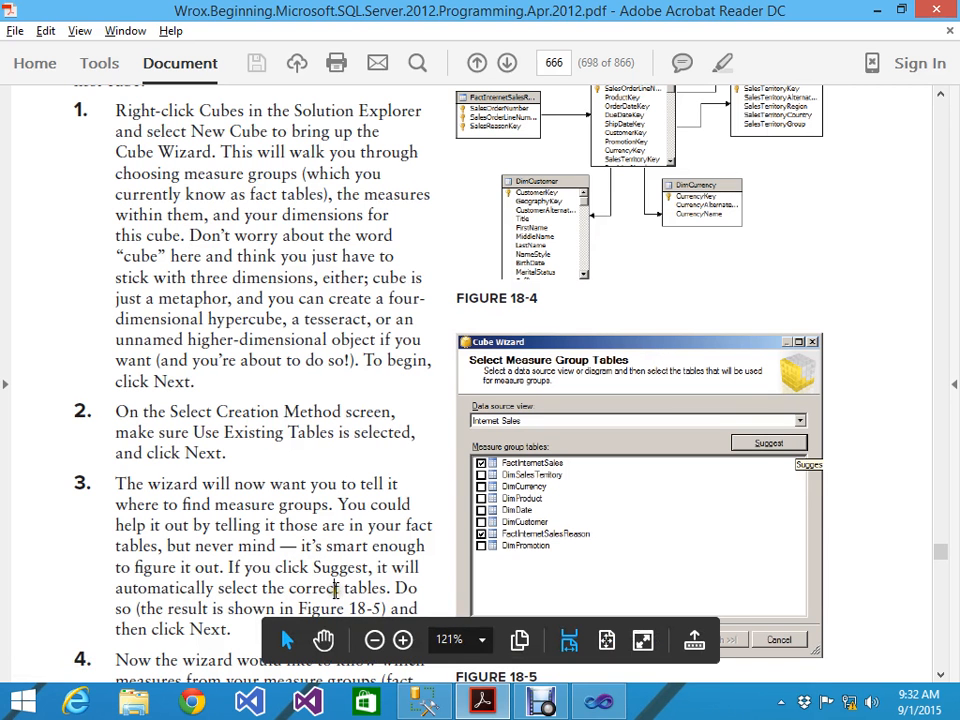
scroll(179, 594, "down", 1)
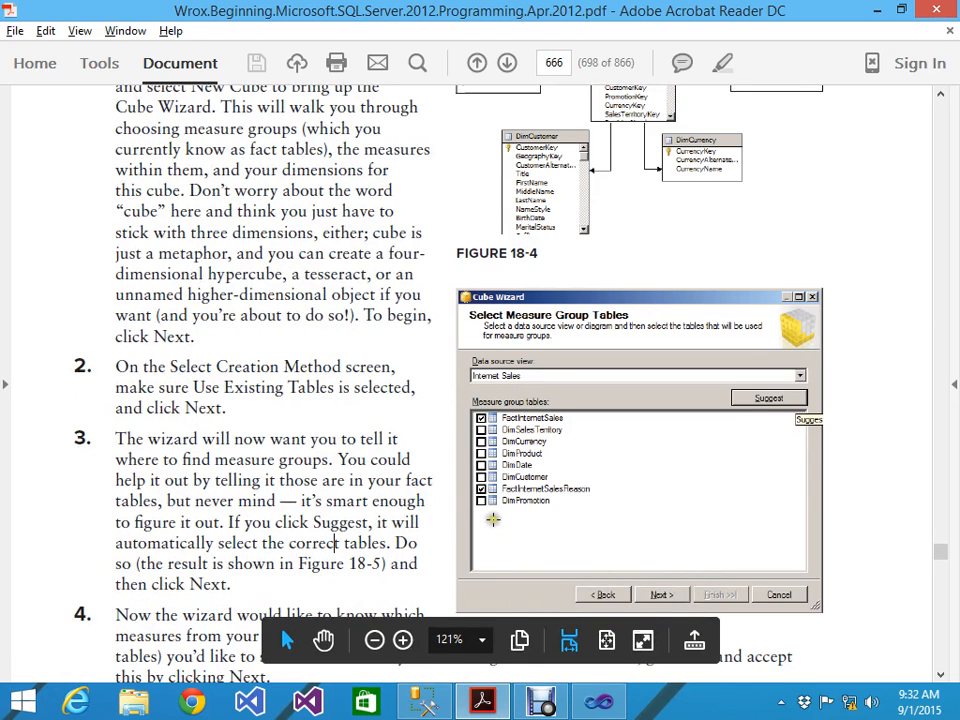
scroll(492, 519, "down", 2)
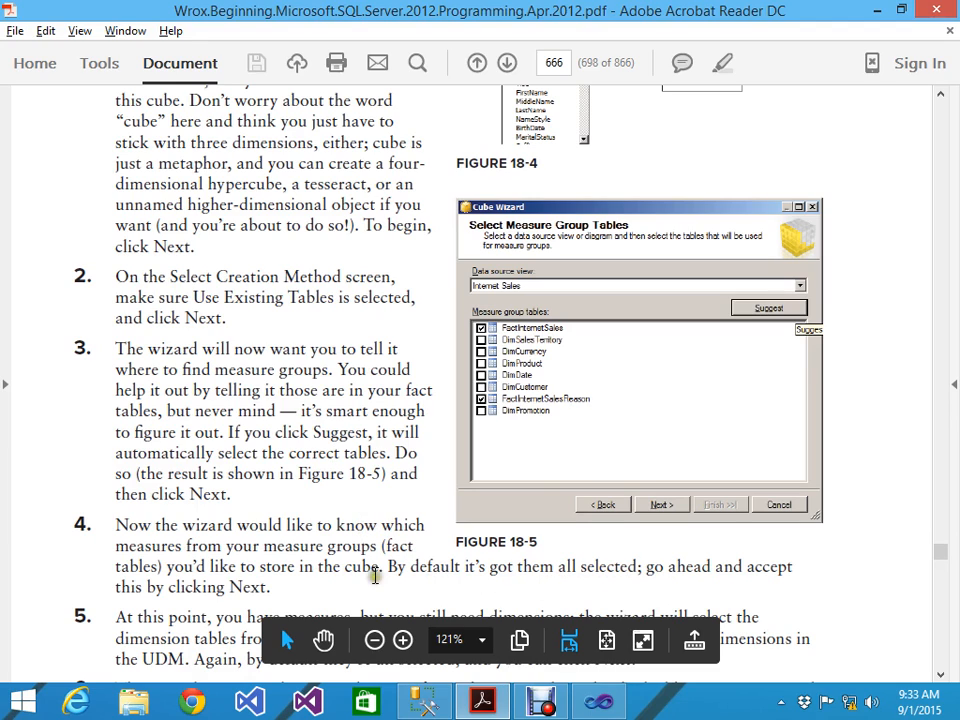
key("alt+Tab")
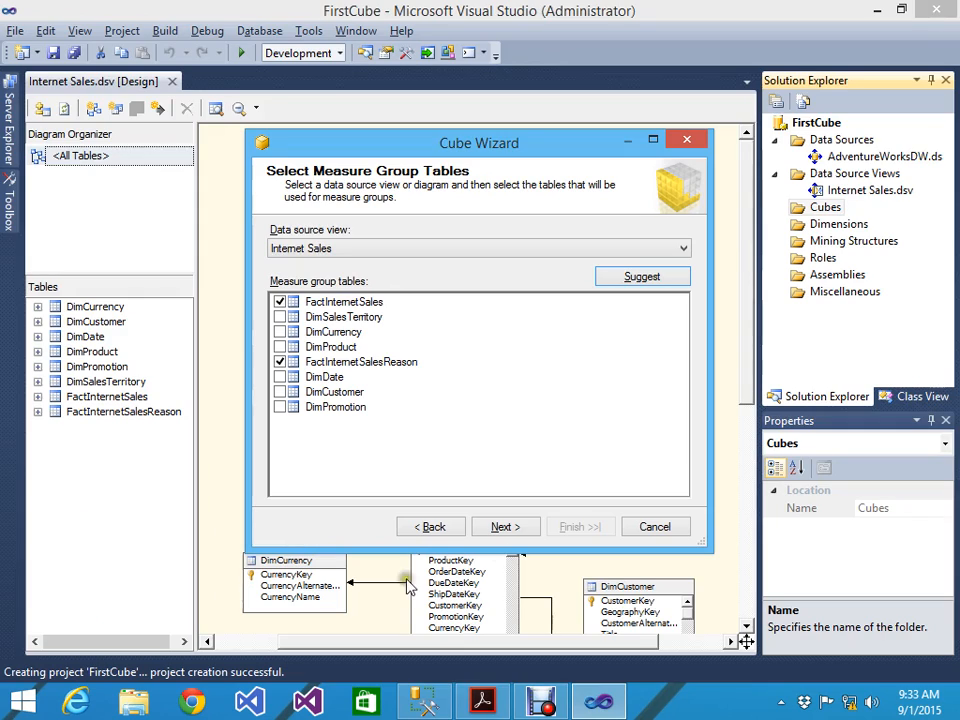
left_click(505, 527)
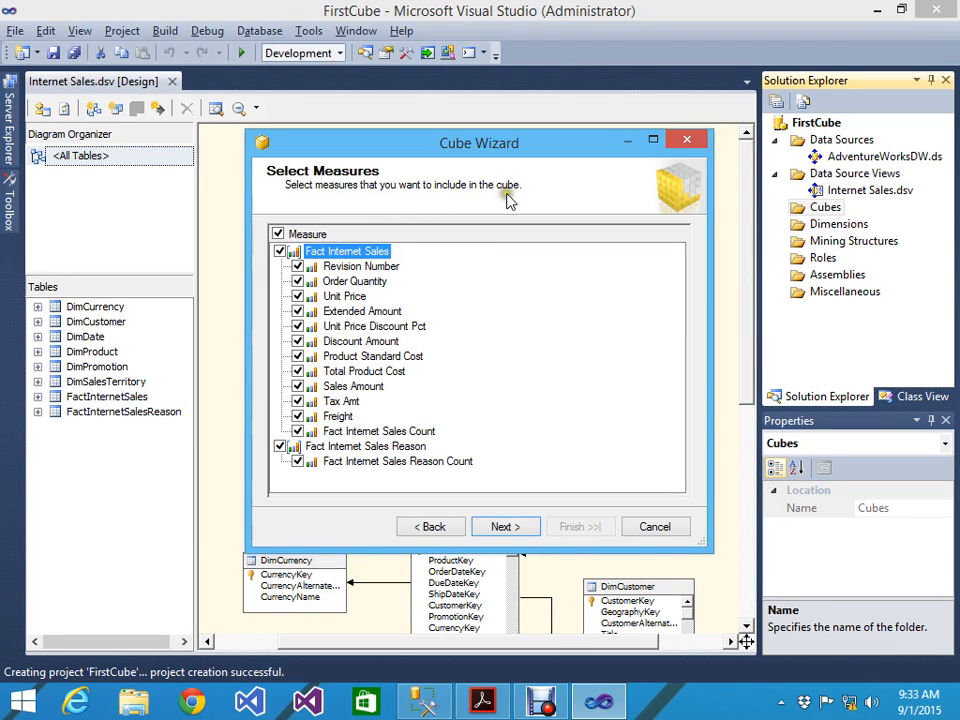
left_click(506, 527)
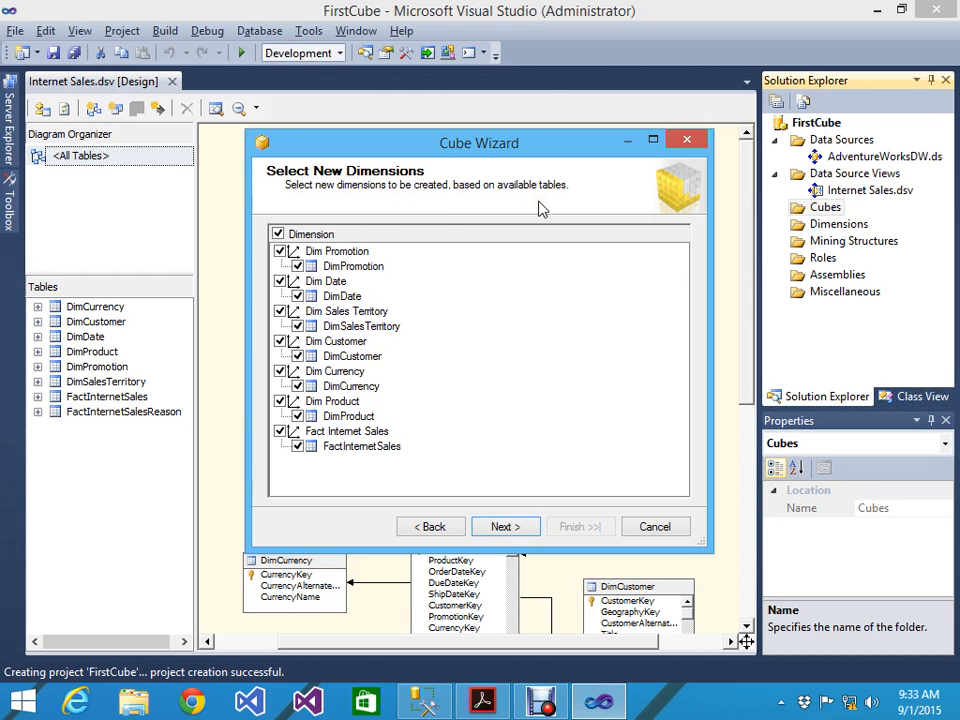
Read steps 4 to 6 in the PDF book, return to Visual Studio and accept all the proposed new dimensions.
key("alt+Tab")
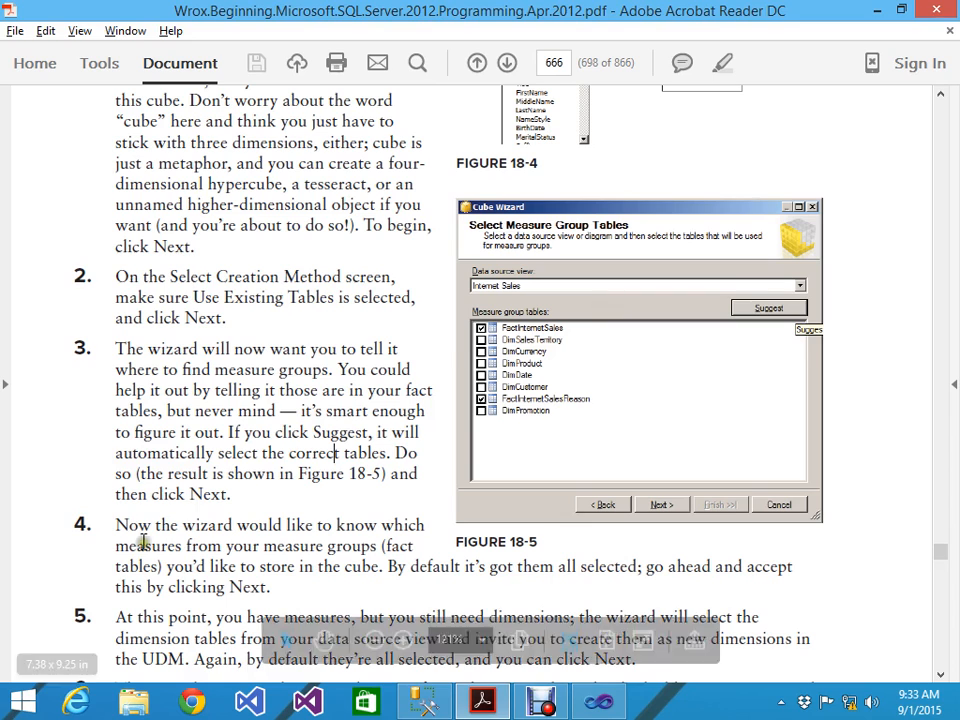
left_click_drag(152, 528, 283, 525)
scroll(334, 549, "down", 1)
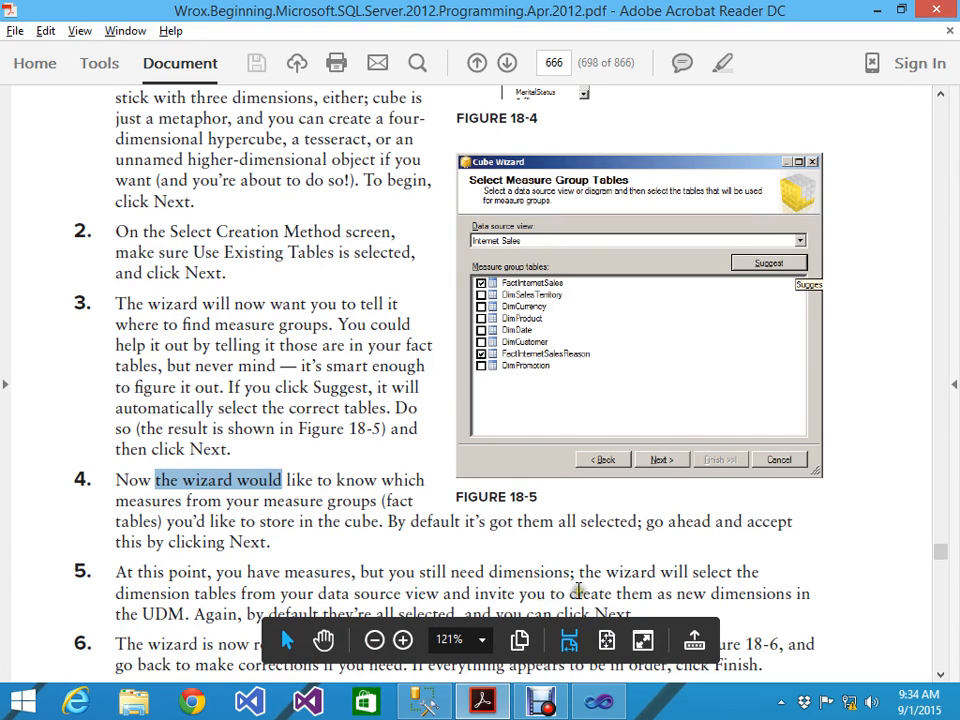
scroll(628, 588, "down", 1)
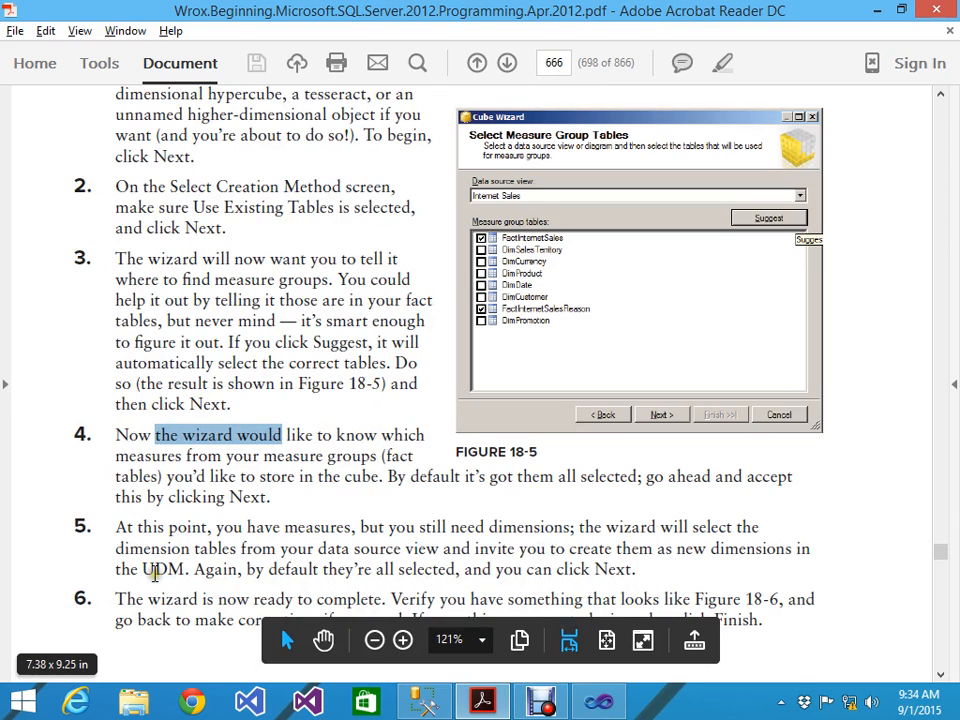
left_click_drag(141, 572, 186, 572)
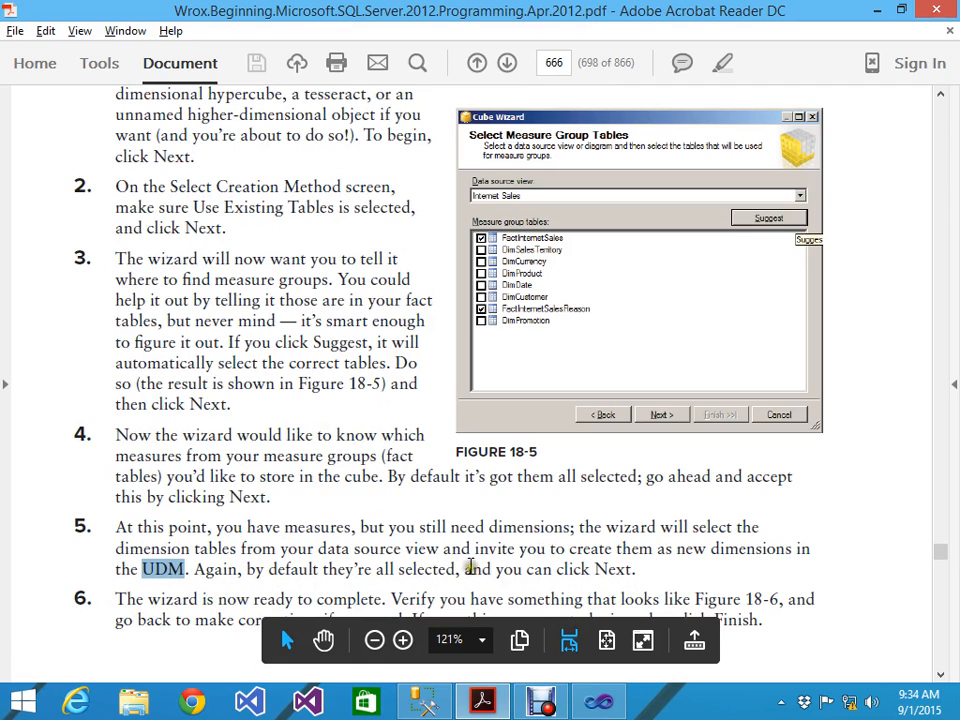
scroll(500, 580, "down", 3)
key("alt+Tab")
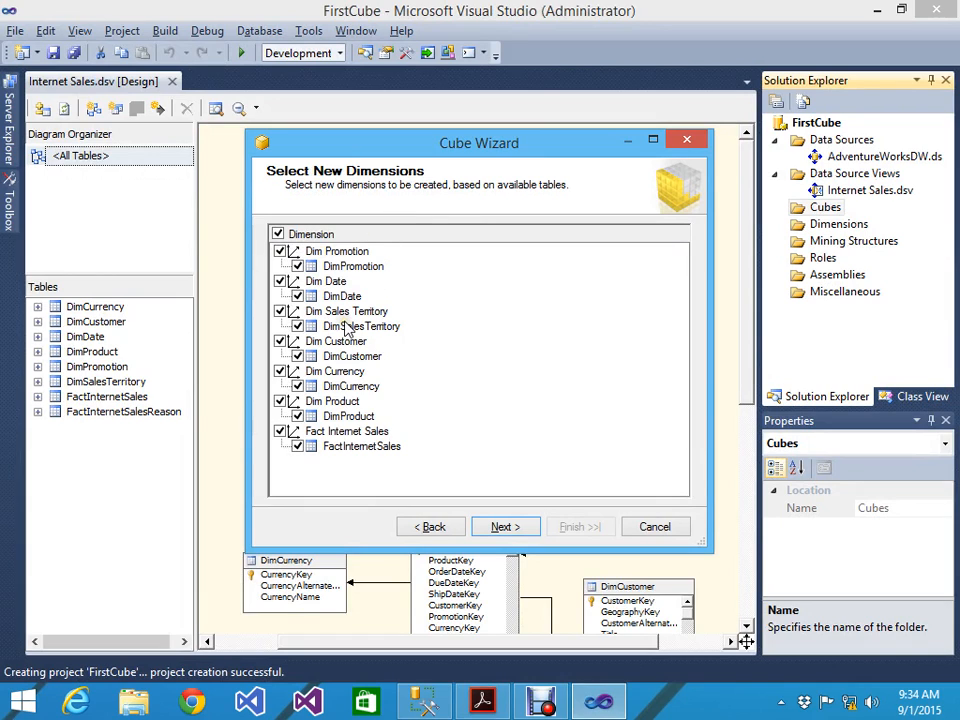
left_click(505, 527)
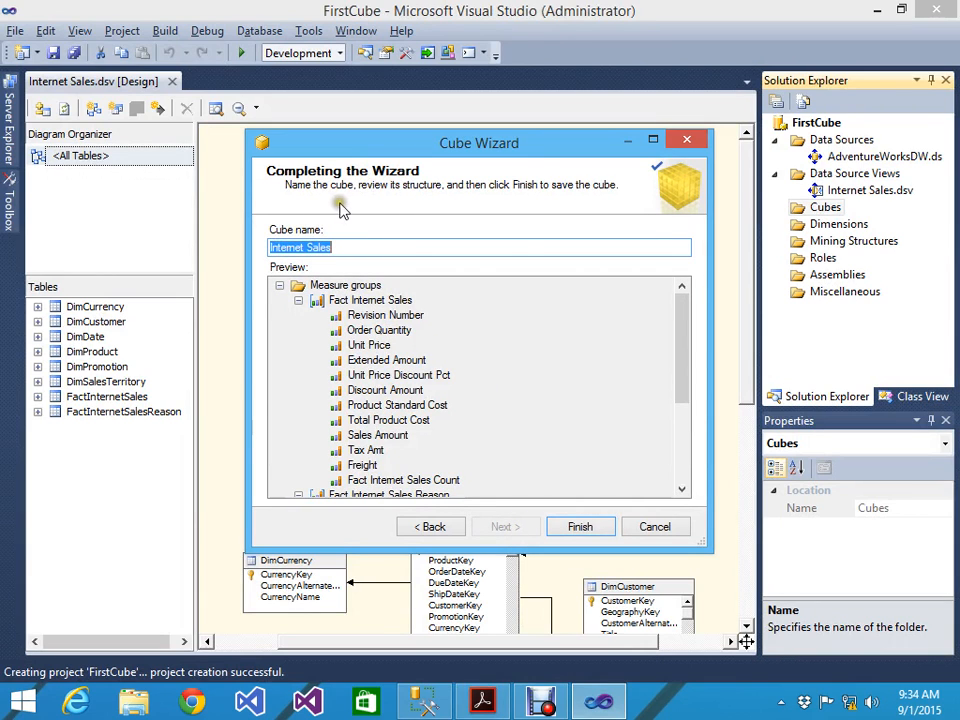
Consult Figure 18-6 on page 667 of the PDF book, then finish the Cube Wizard in Visual Studio, keeping the cube name Internet Sales.
key("alt+Tab")
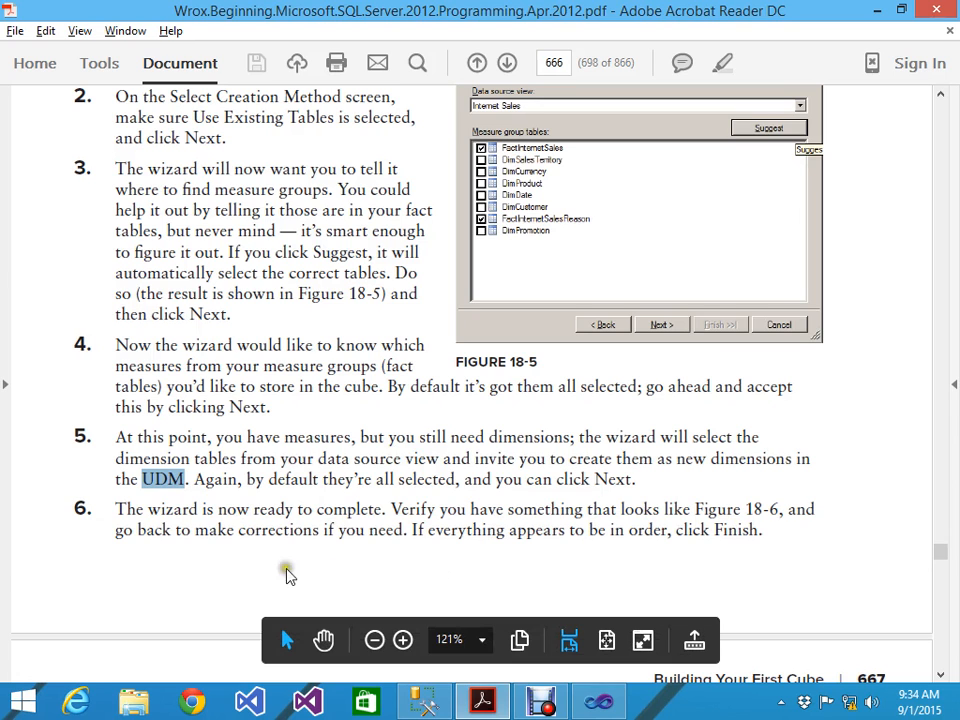
scroll(335, 556, "down", 5)
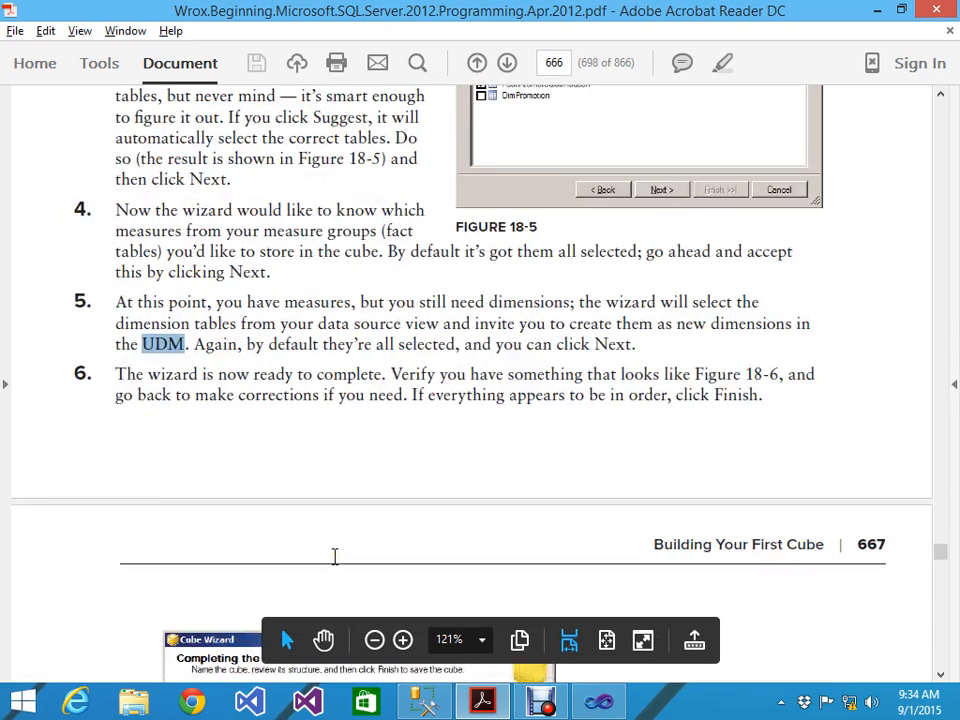
scroll(335, 556, "down", 7)
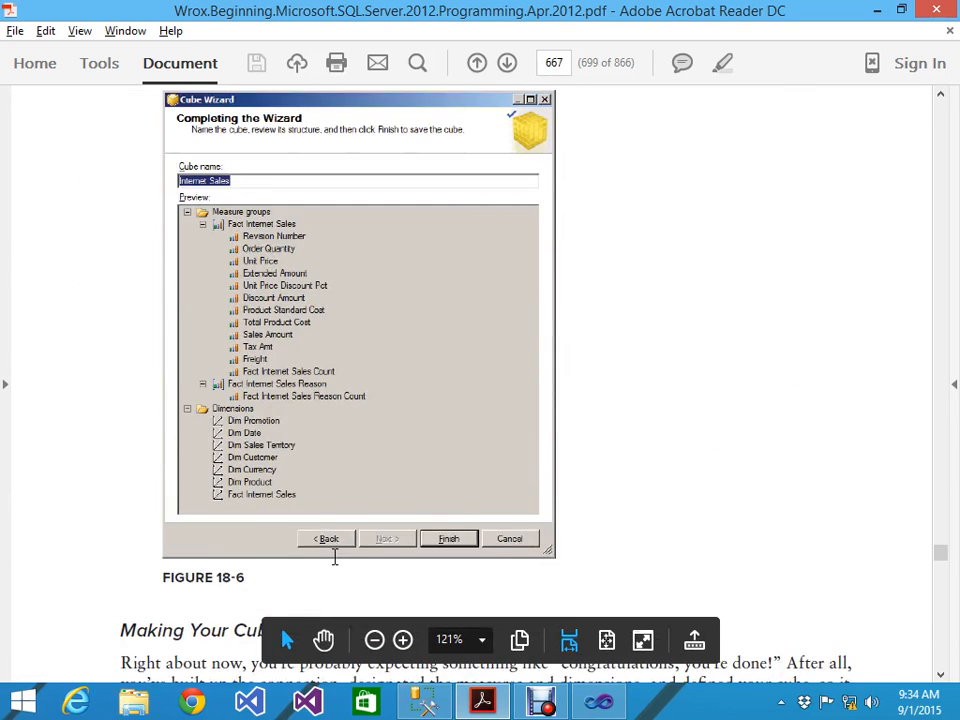
scroll(335, 556, "down", 3)
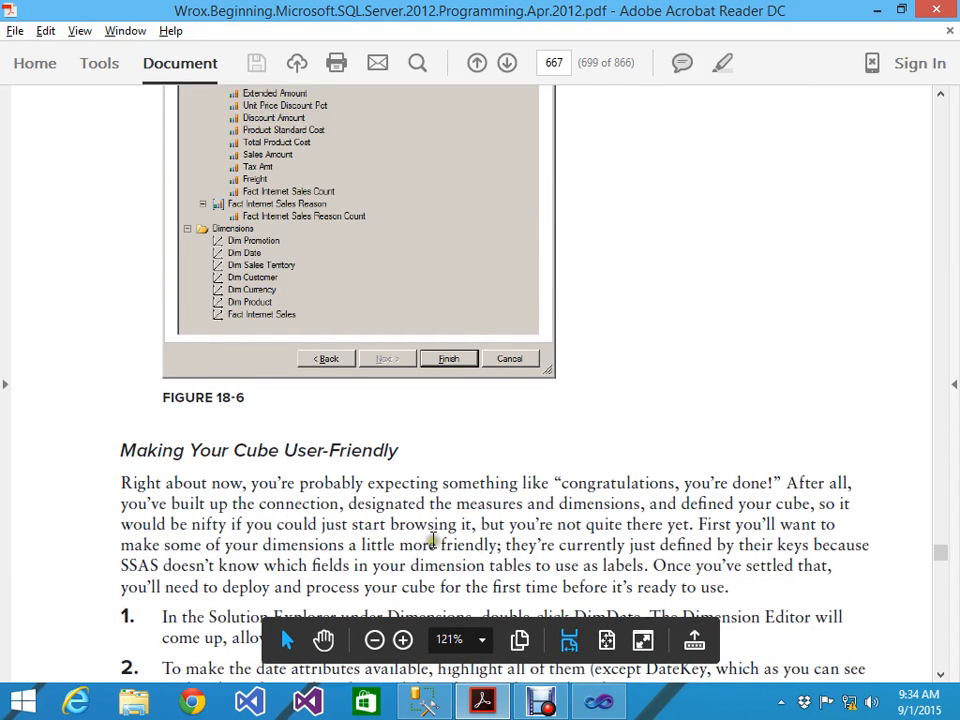
key("alt+Tab")
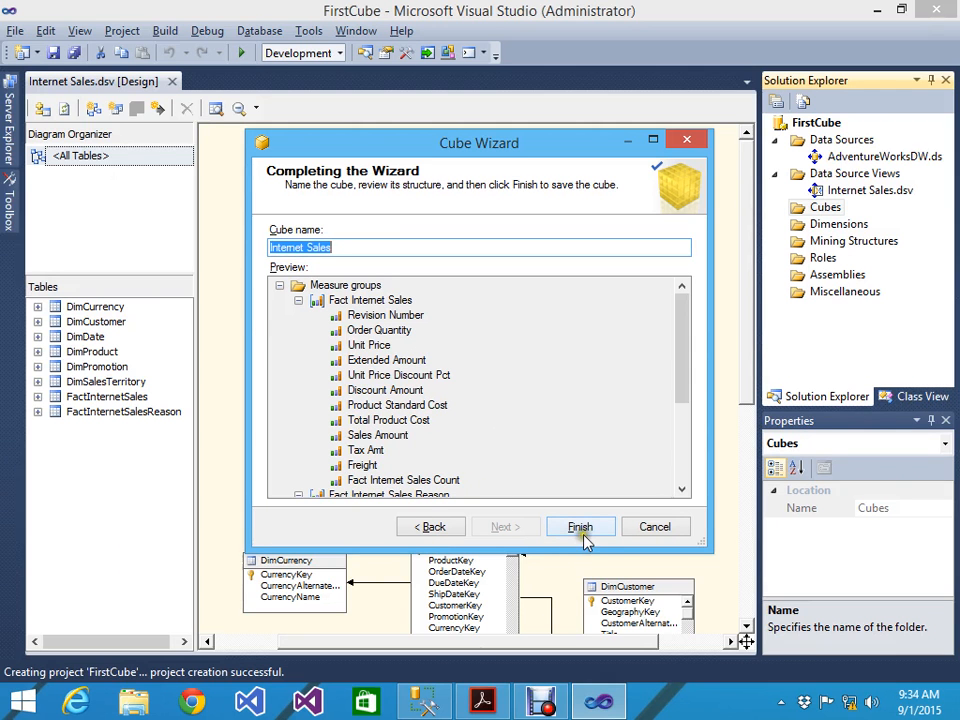
left_click(582, 530)
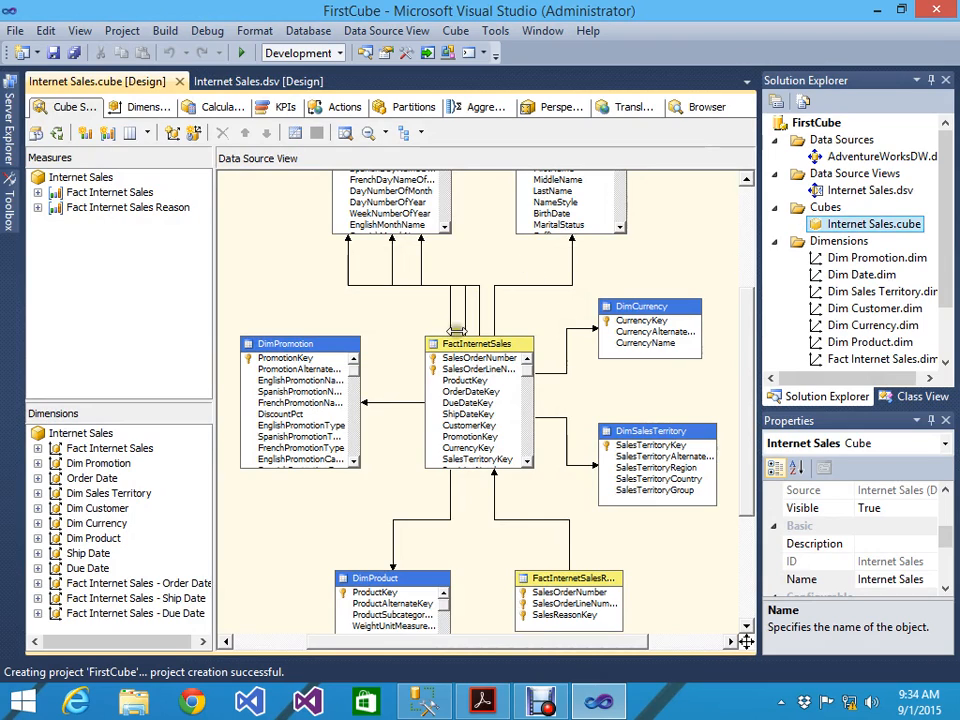
Look over the project's Dimensions folder, then read the Making Your Cube User-Friendly section on page 667 of the PDF book.
left_click(776, 243)
left_click(776, 243)
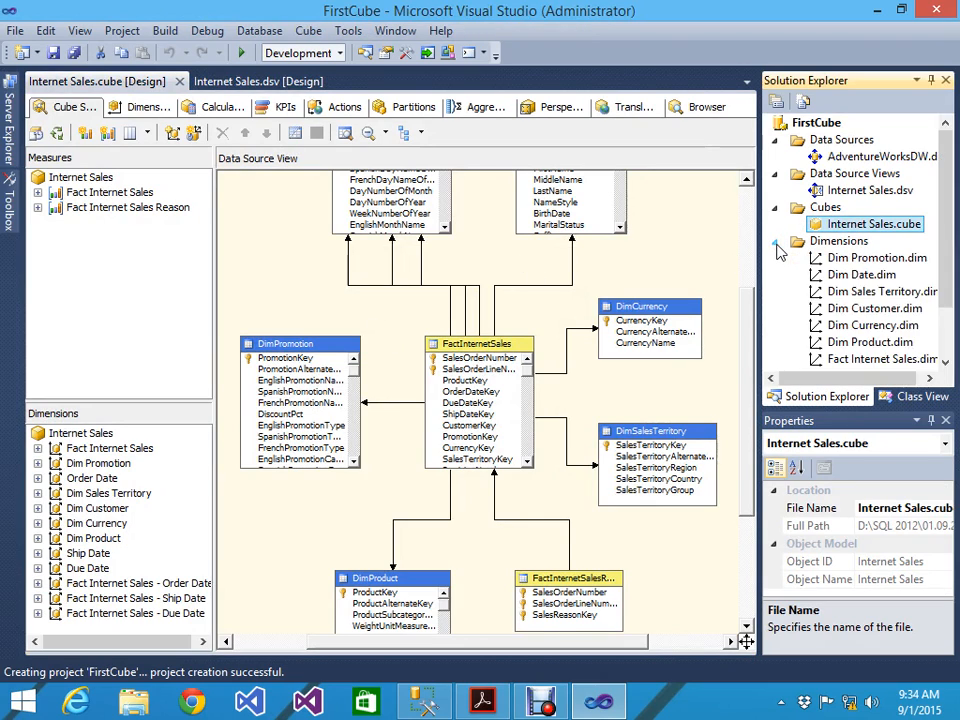
left_click(776, 243)
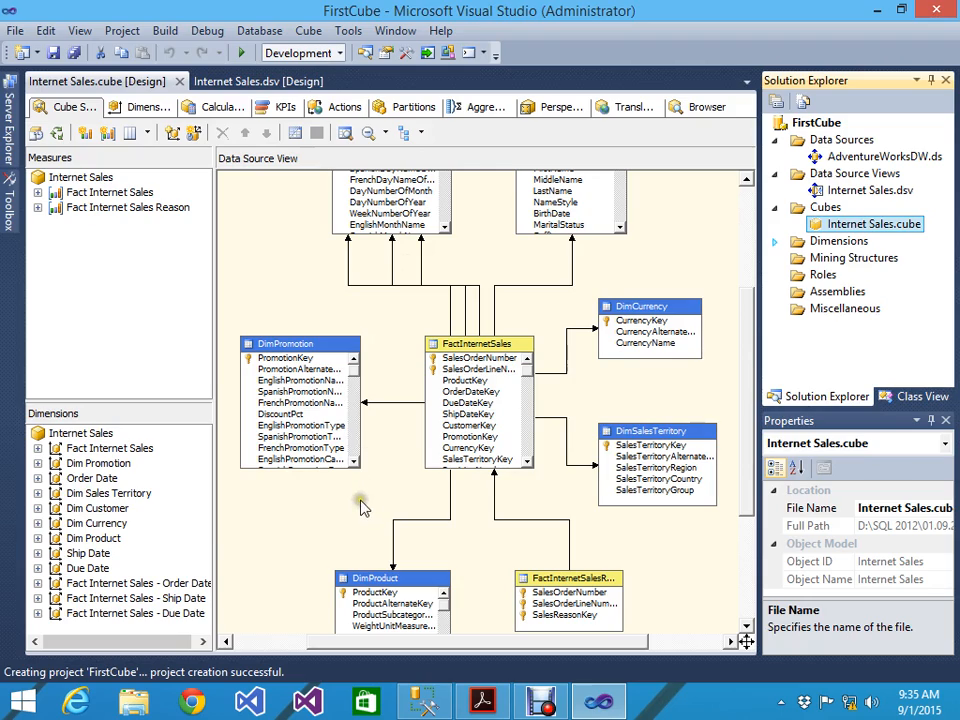
key("alt+Tab")
scroll(297, 565, "down", 3)
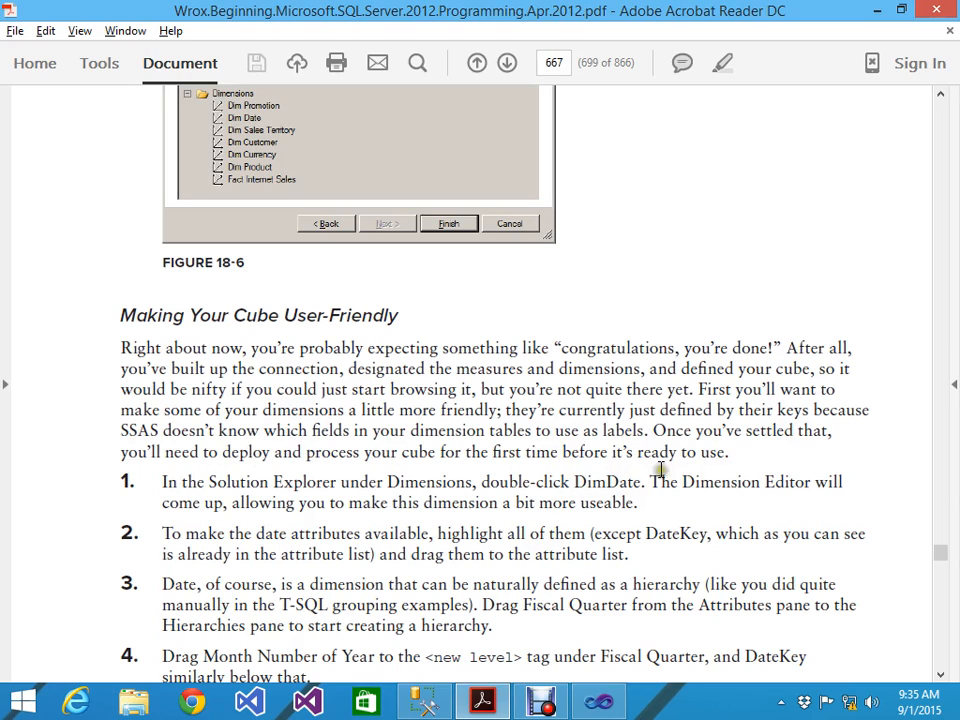
scroll(228, 500, "down", 1)
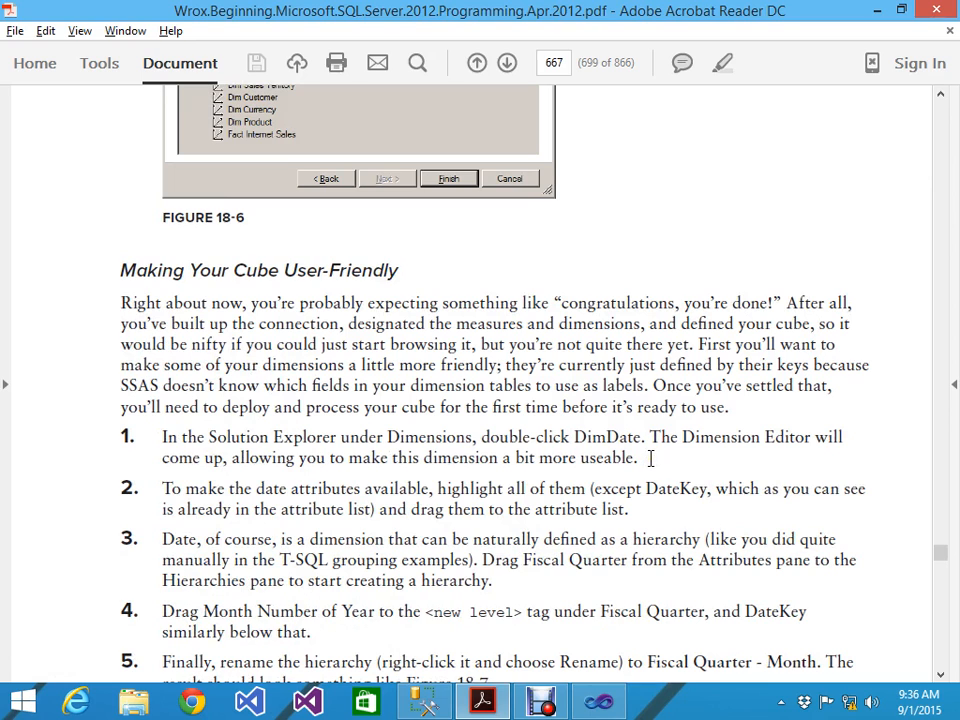
left_click(546, 704)
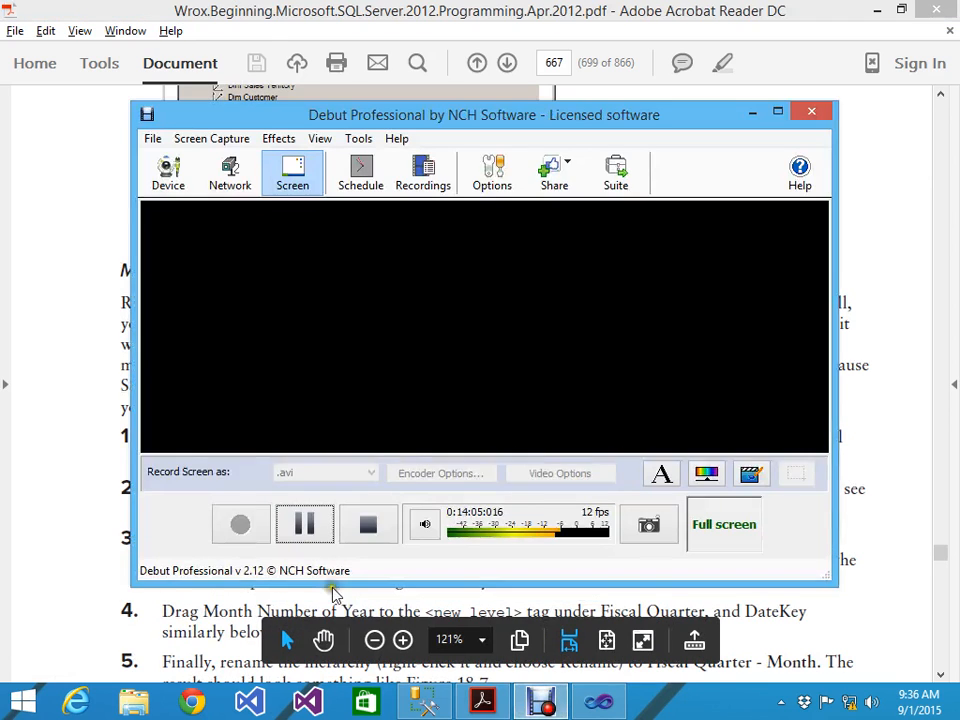
left_click(311, 524)
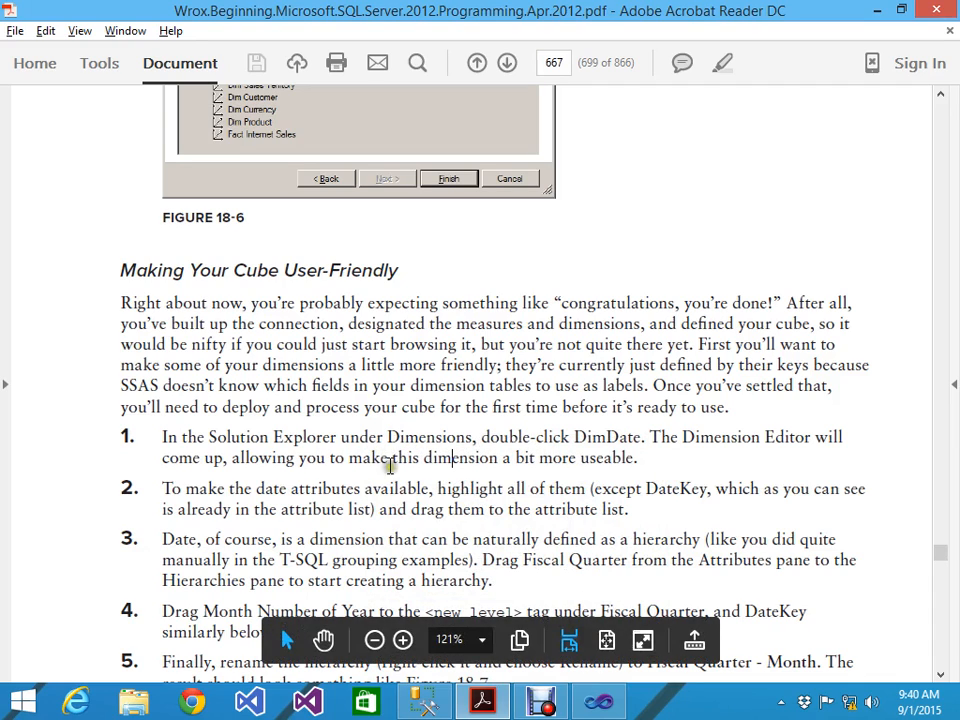
Return to Visual Studio, expand the project's Dimensions folder and open Dim Date.dim for editing.
left_click(600, 698)
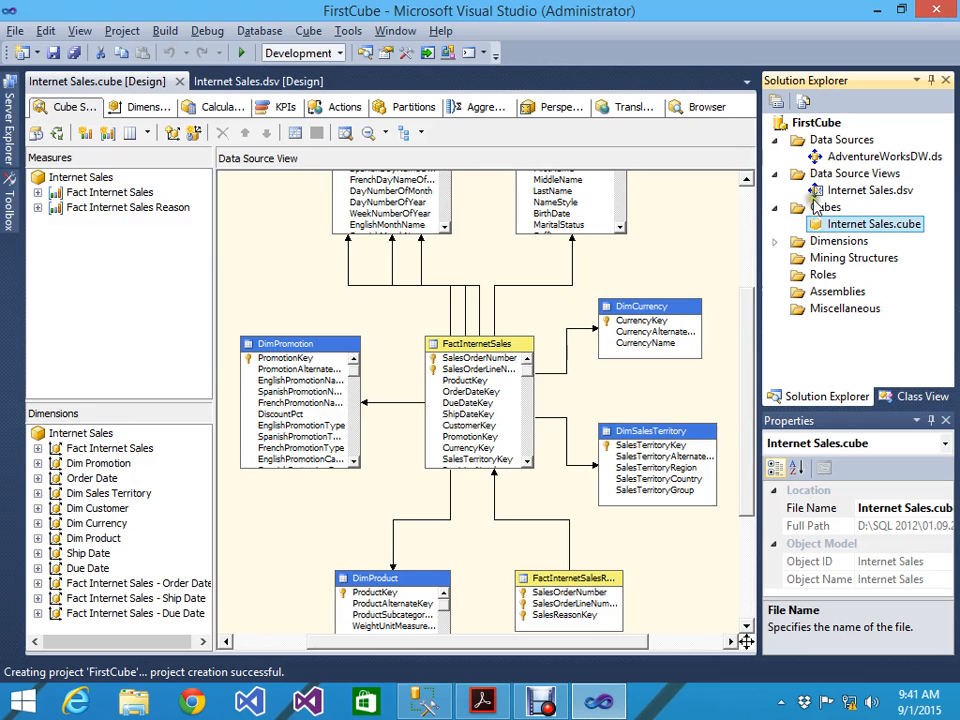
left_click(775, 242)
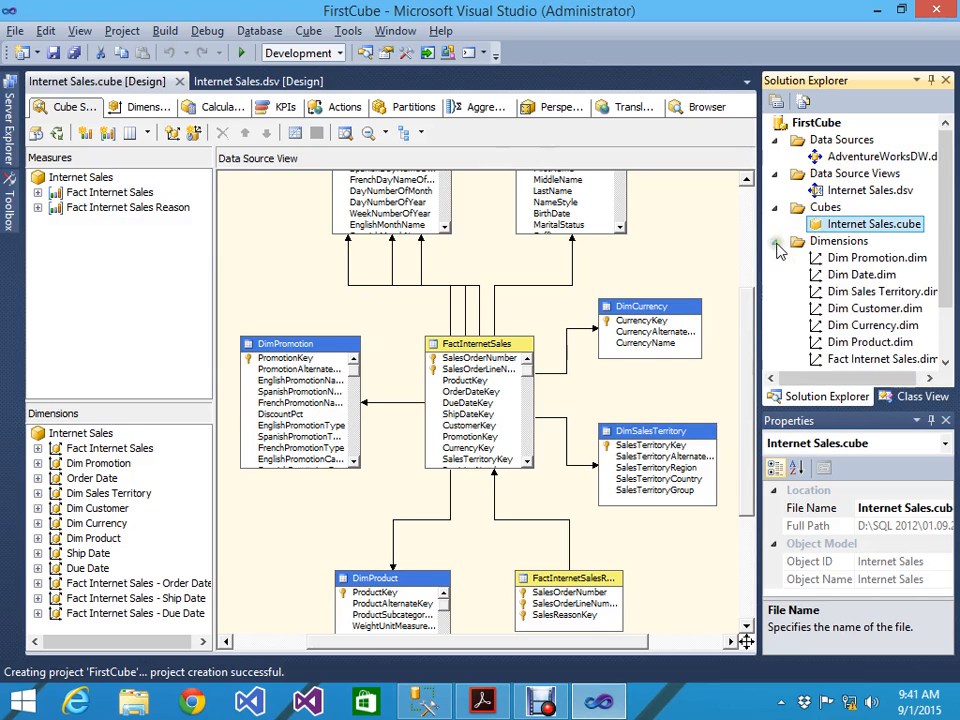
left_click(845, 275)
double_click(845, 275)
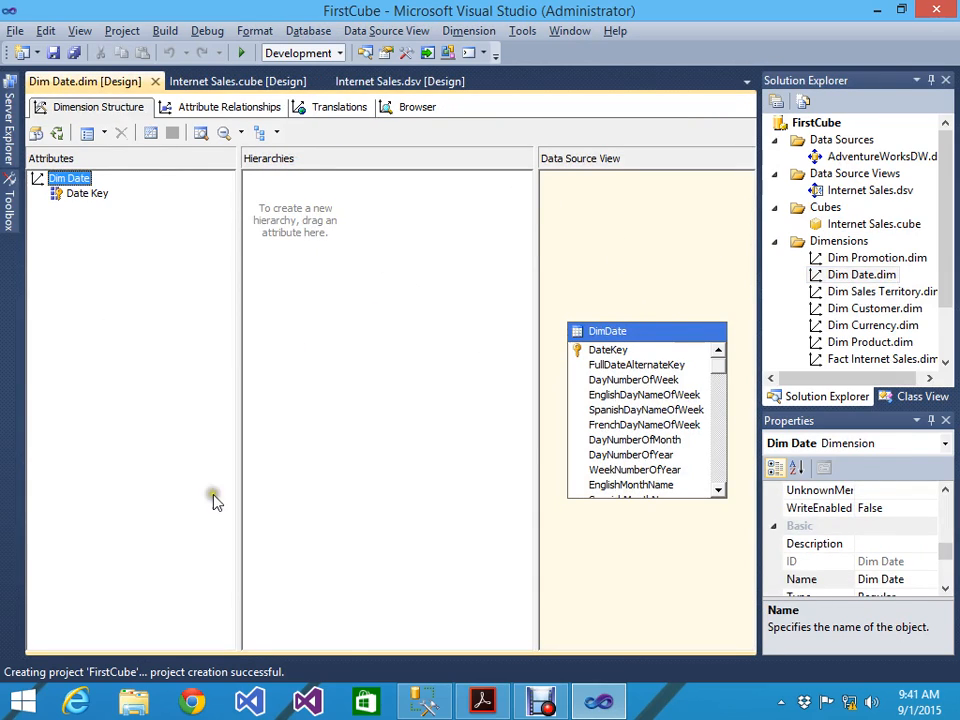
Read step 2 on page 667 of the PDF book, then in Visual Studio add DimDate columns FullDateAlternateKey through EnglishMonthName to the attributes.
left_click(482, 700)
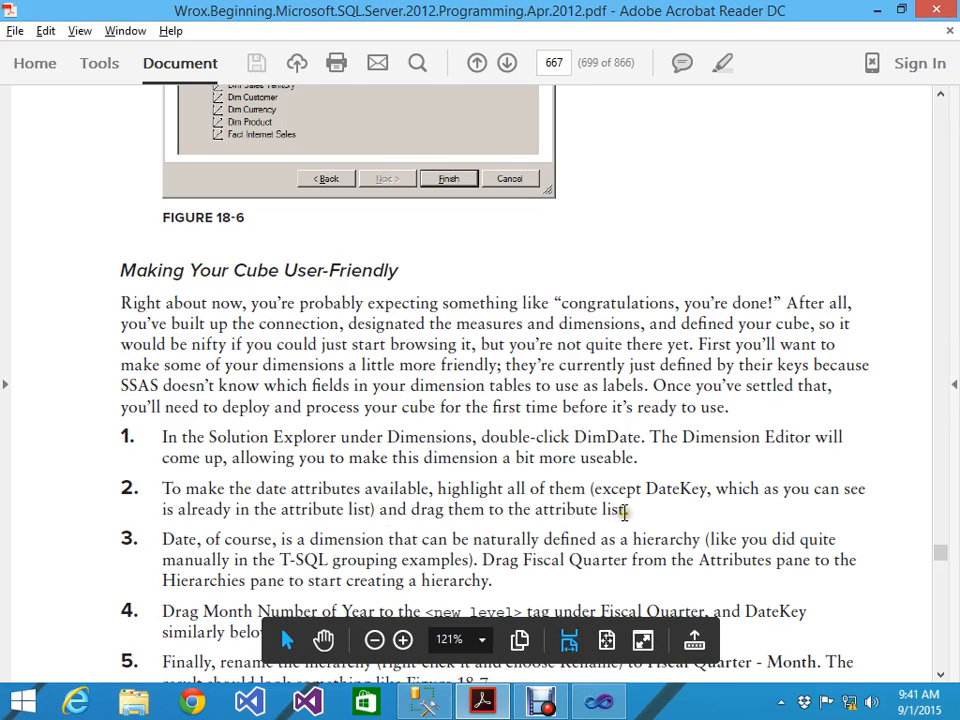
left_click(600, 702)
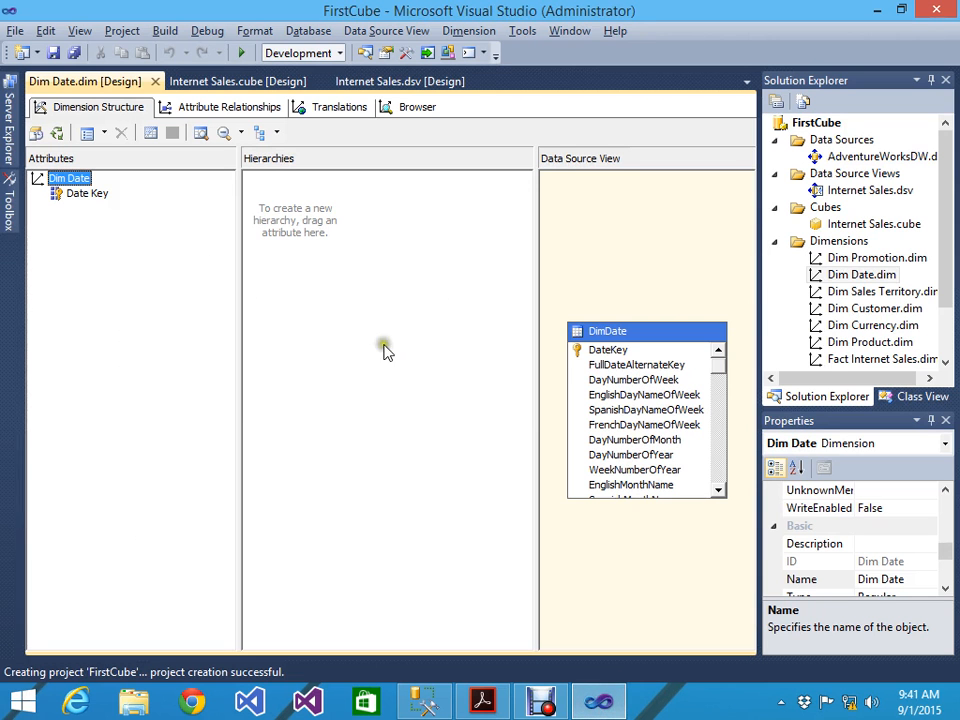
left_click(607, 370)
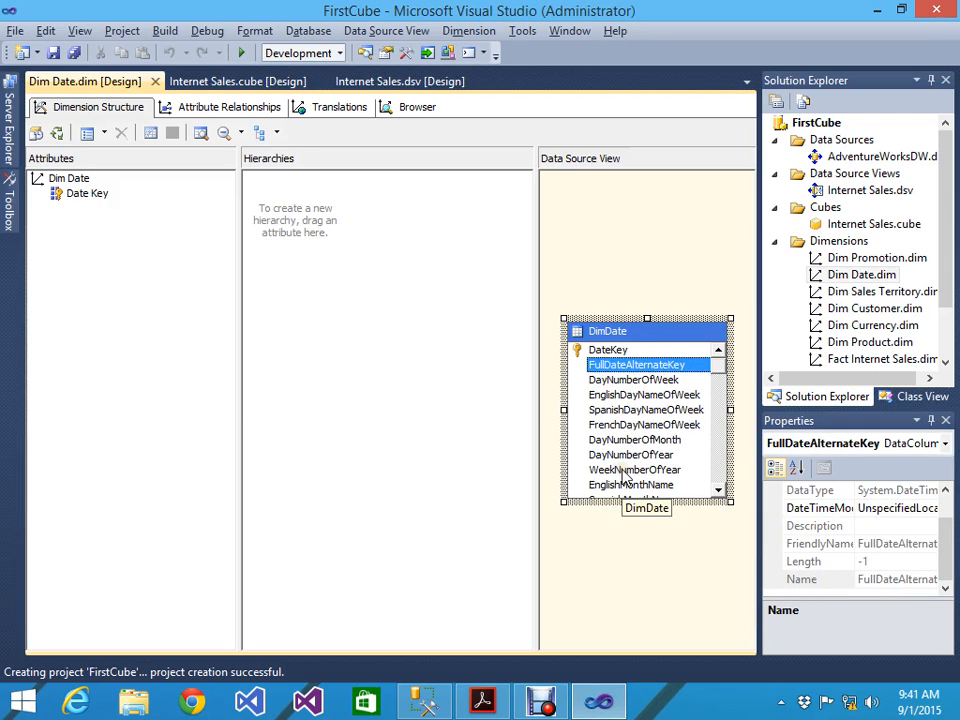
left_click(621, 459, "shift")
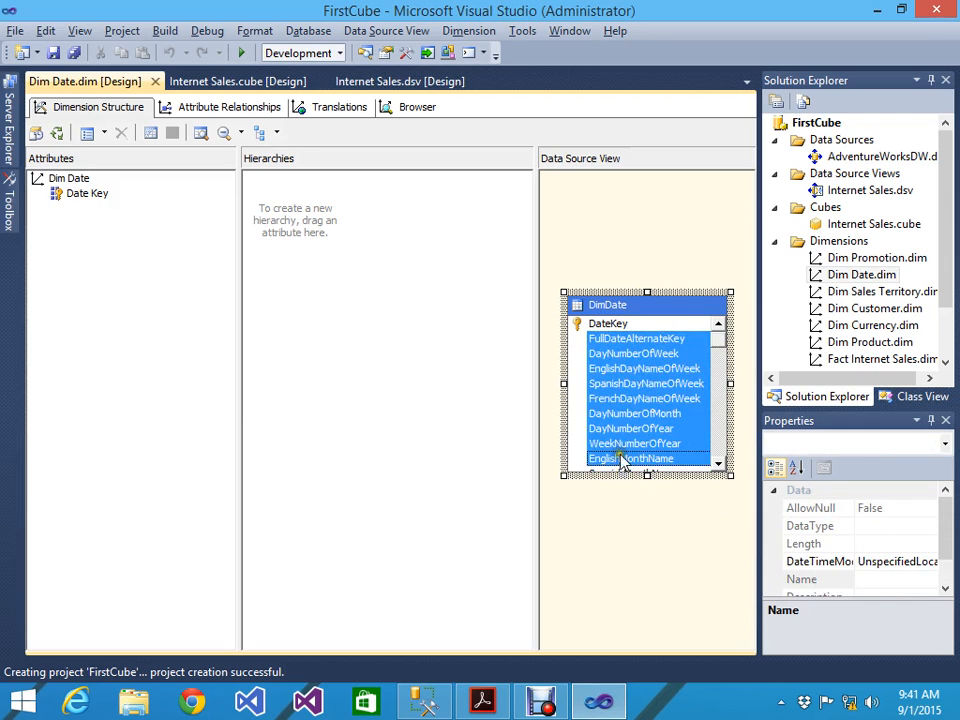
left_click_drag(628, 360, 75, 326)
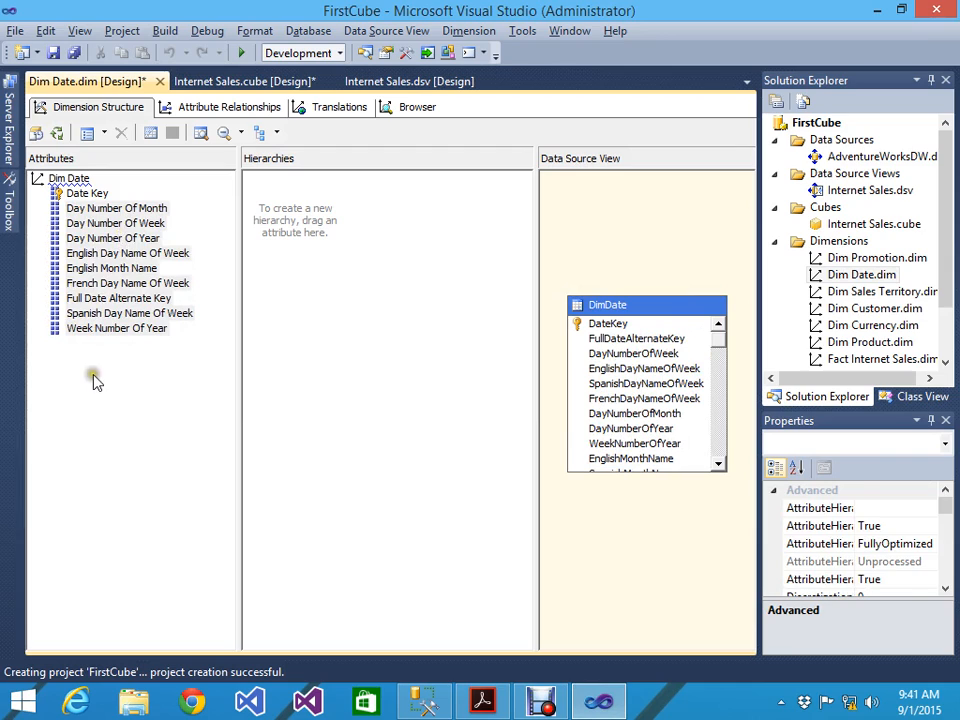
left_click(87, 272)
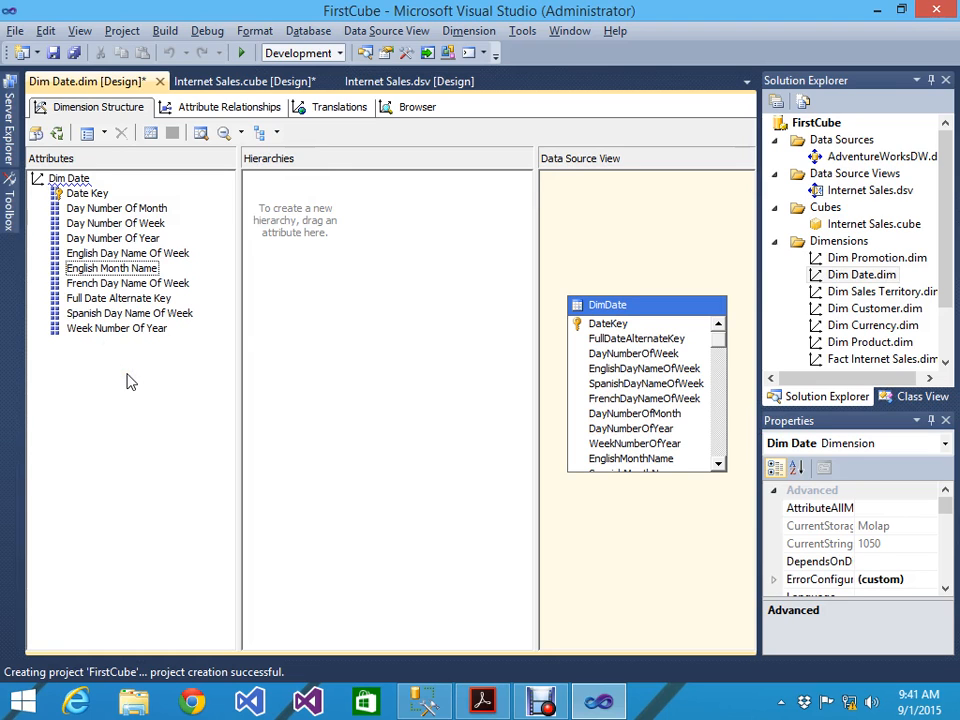
Read step 3 in the PDF book, then in Visual Studio add DimDate columns EnglishMonthName through FiscalSemester to the Dim Date attributes.
key("alt+Tab")
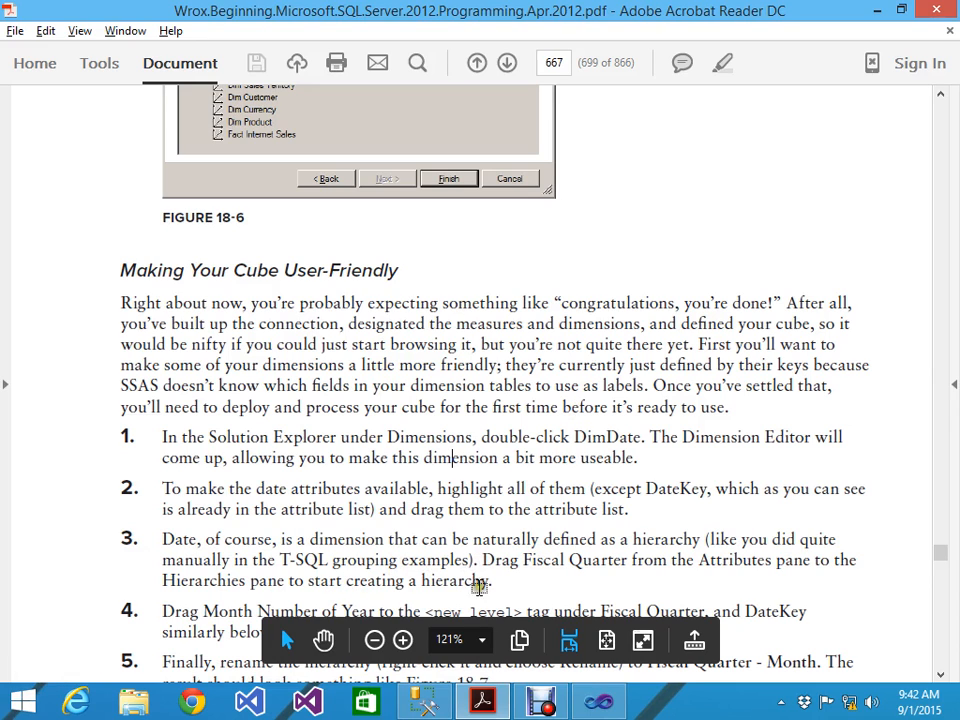
key("alt+Tab")
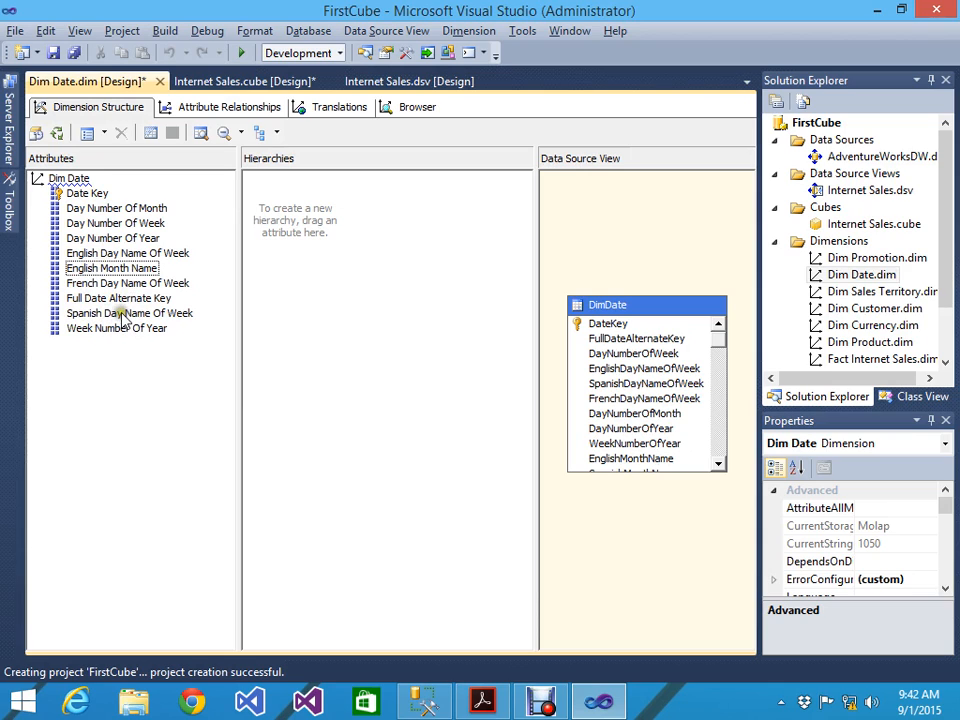
left_click(718, 465)
left_click(718, 465)
left_click(718, 465)
left_click(718, 465)
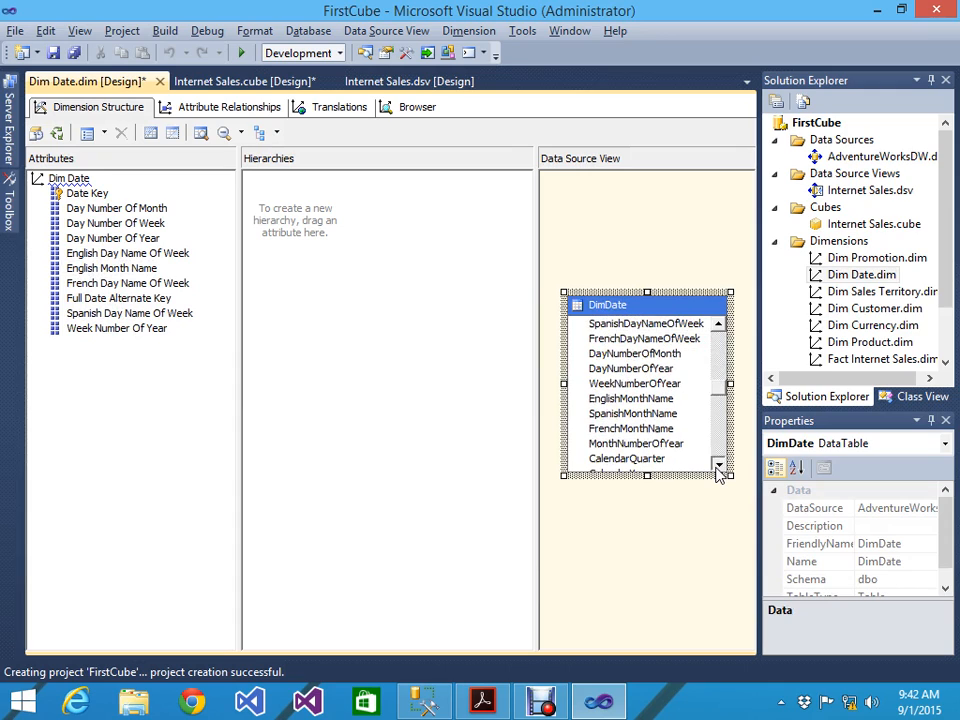
left_click(718, 465)
left_click(718, 465)
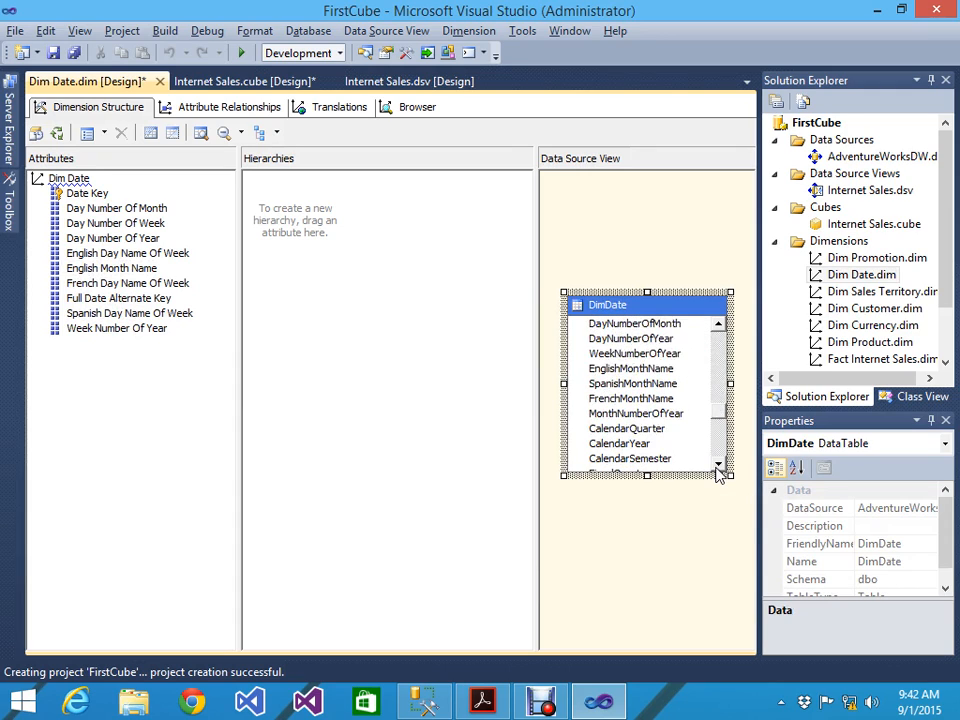
left_click(718, 465)
left_click(718, 465)
left_click(718, 465)
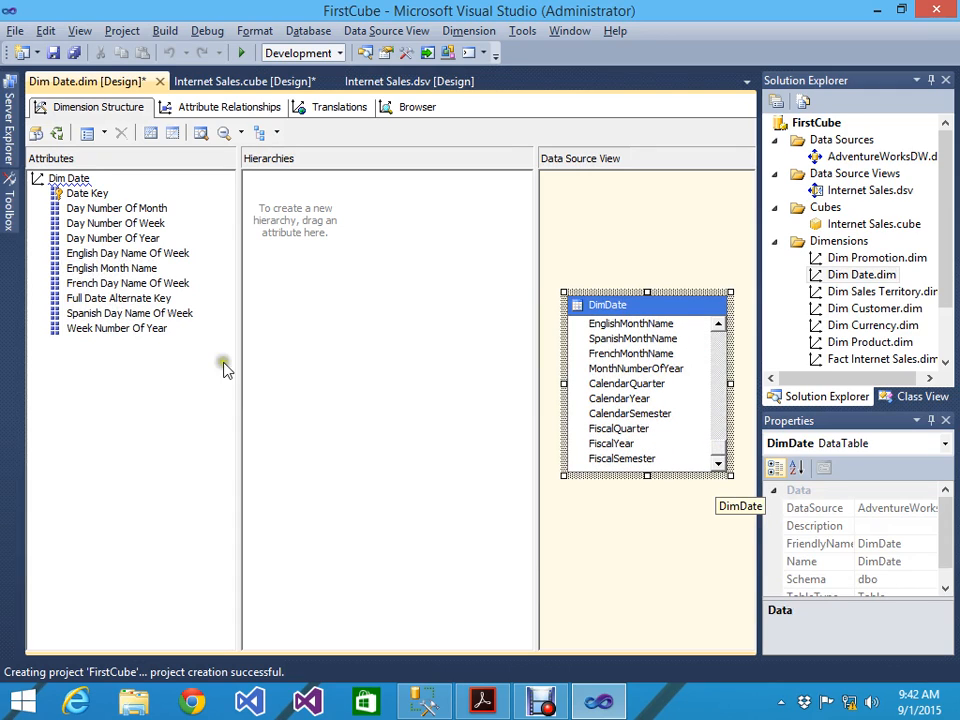
left_click(719, 326)
left_click(719, 326)
left_click(719, 326)
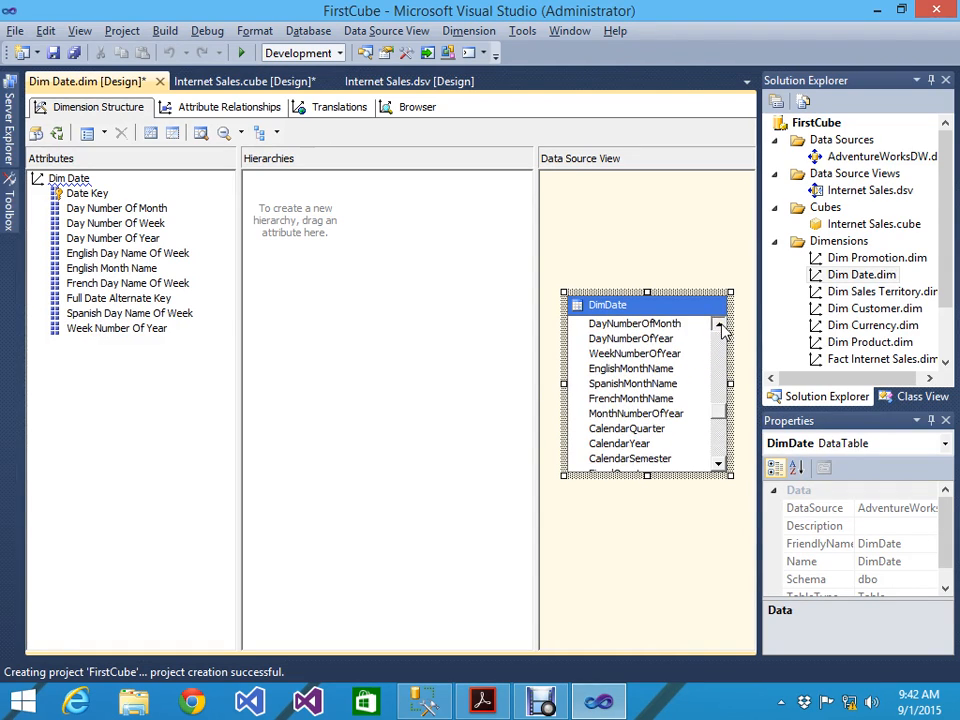
left_click(607, 369)
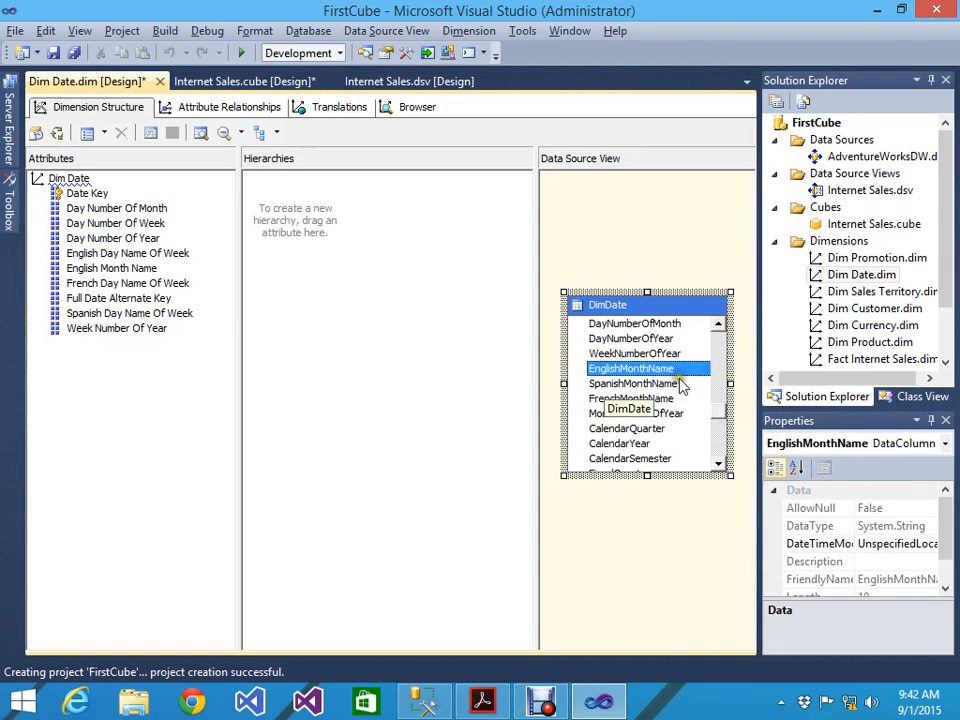
left_click(718, 465)
left_click(718, 465)
left_click(718, 465)
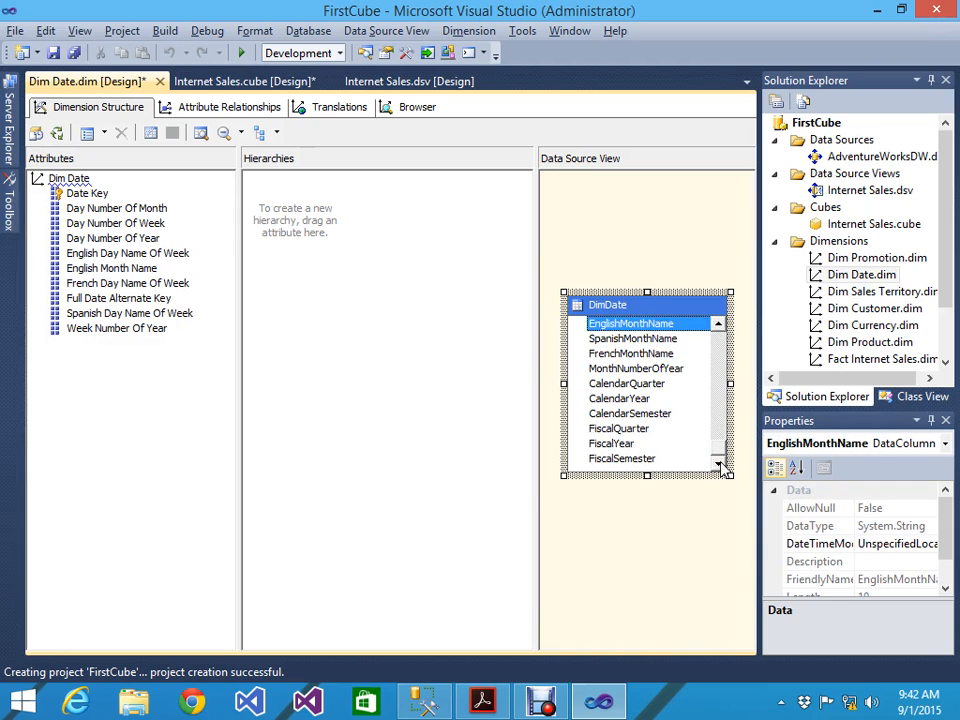
left_click(622, 458, "shift")
left_click_drag(624, 386, 73, 418)
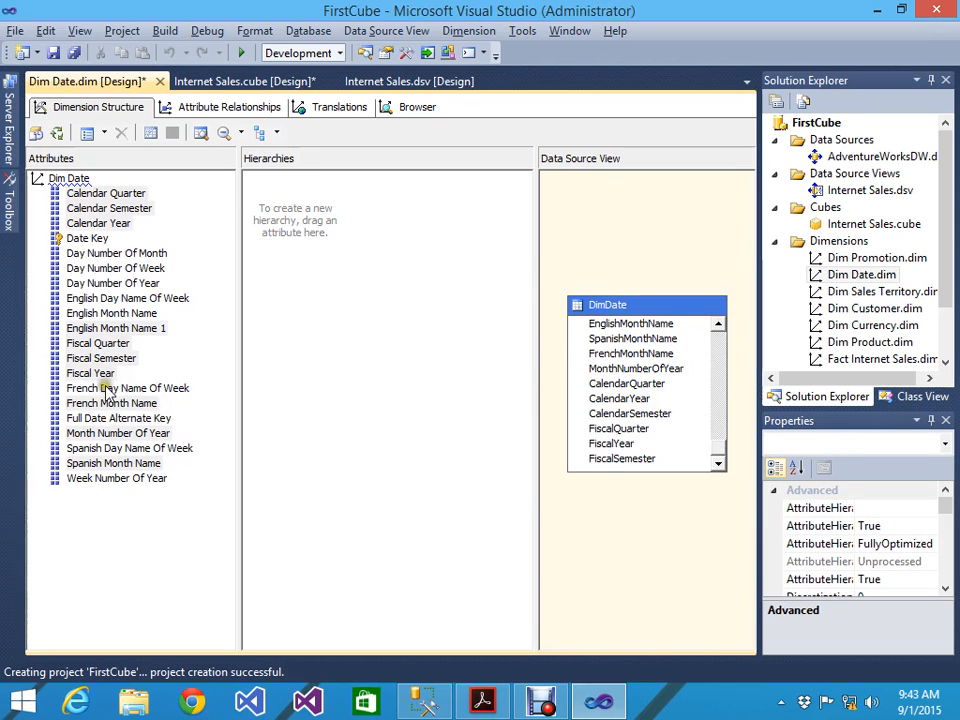
Create a new hierarchy from the Fiscal Quarter attribute, then read steps 4 and 5 on page 667 of the PDF book.
left_click(76, 345)
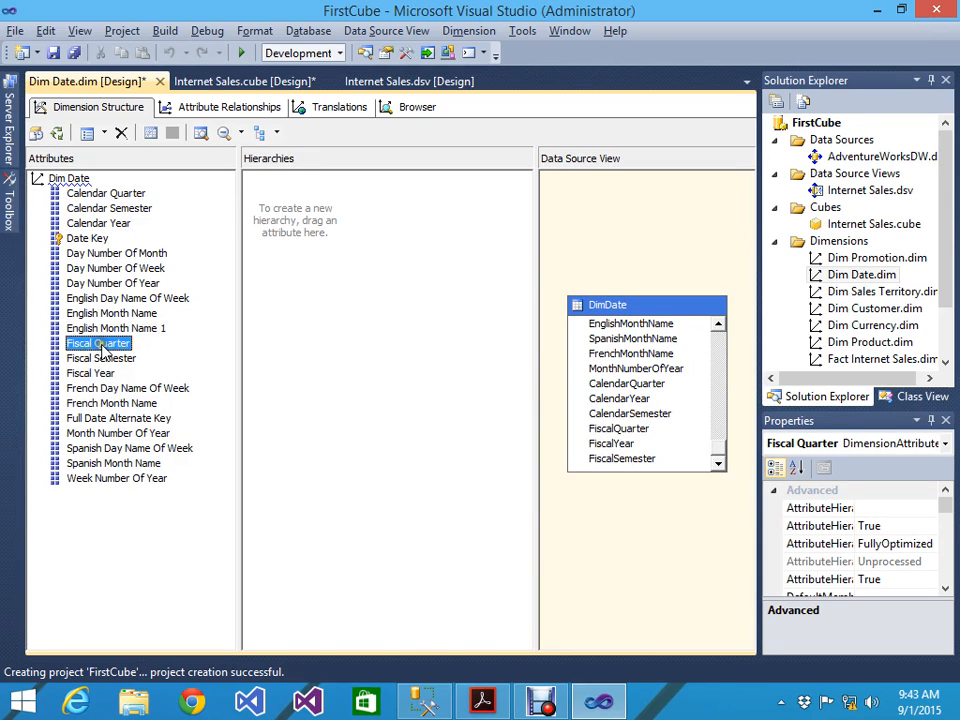
left_click_drag(185, 317, 366, 236)
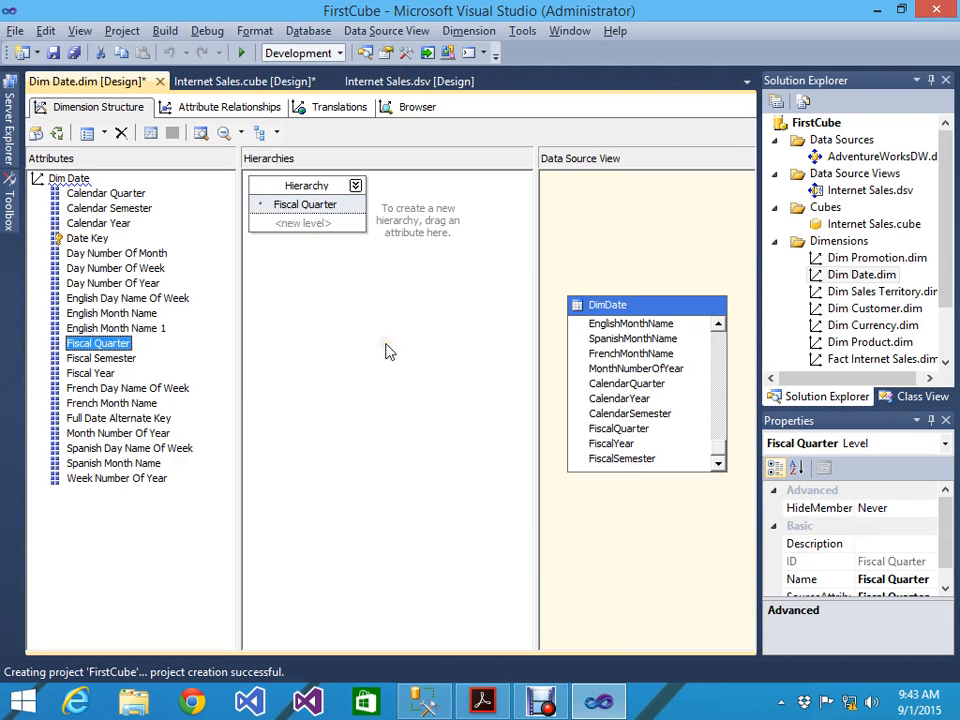
key("alt+Tab")
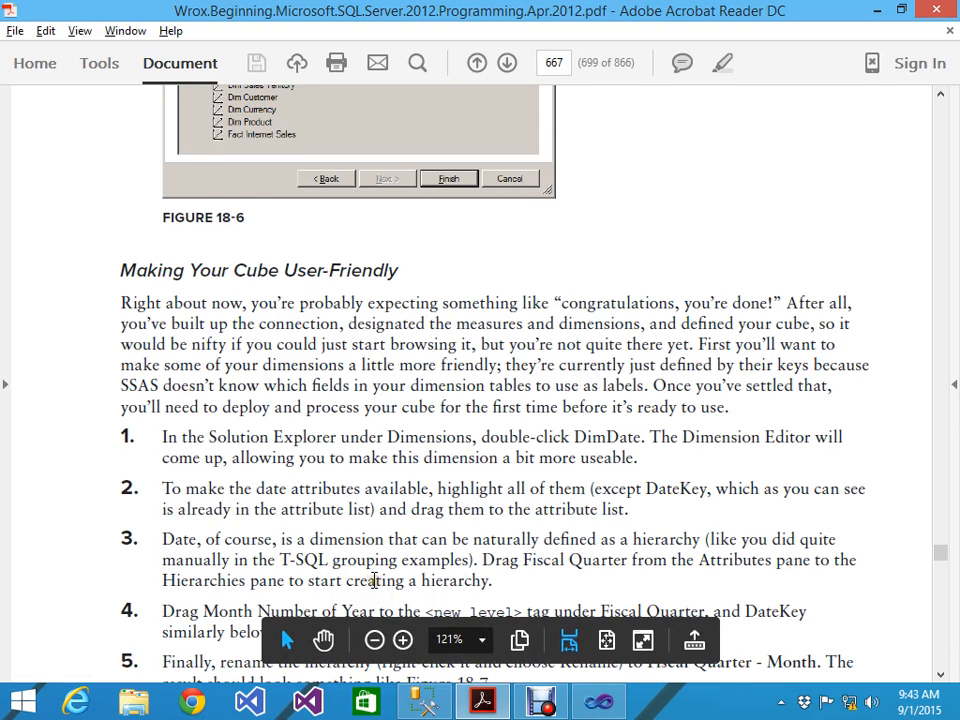
left_click(375, 581)
scroll(380, 590, "down", 2)
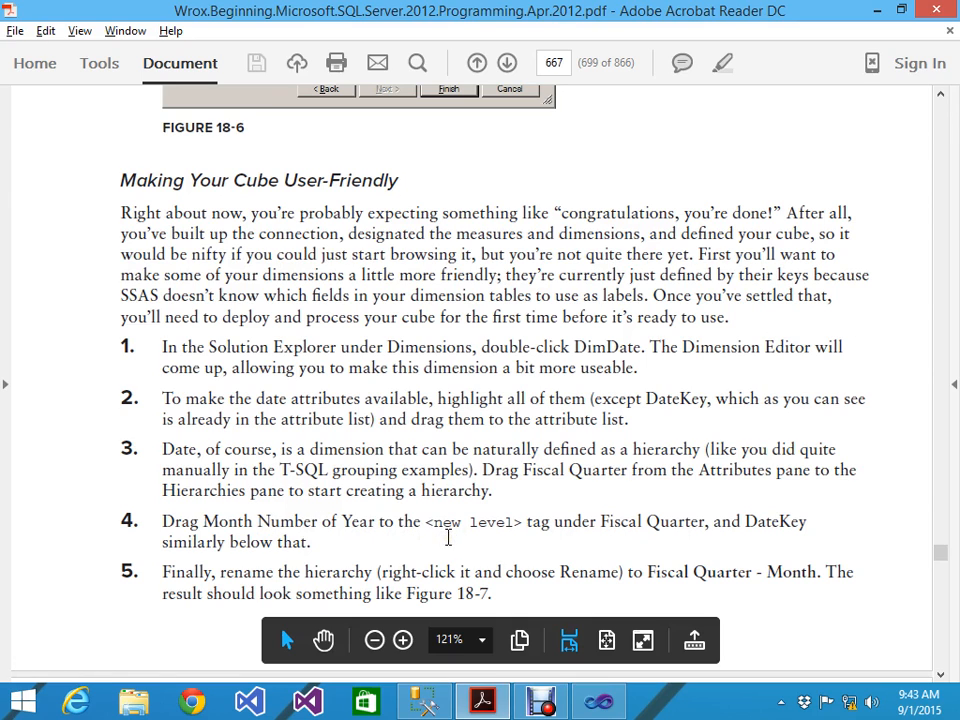
Recheck step 4 in the PDF book, then in Visual Studio add Month Number Of Year as the hierarchy level below Fiscal Quarter.
key("alt+Tab")
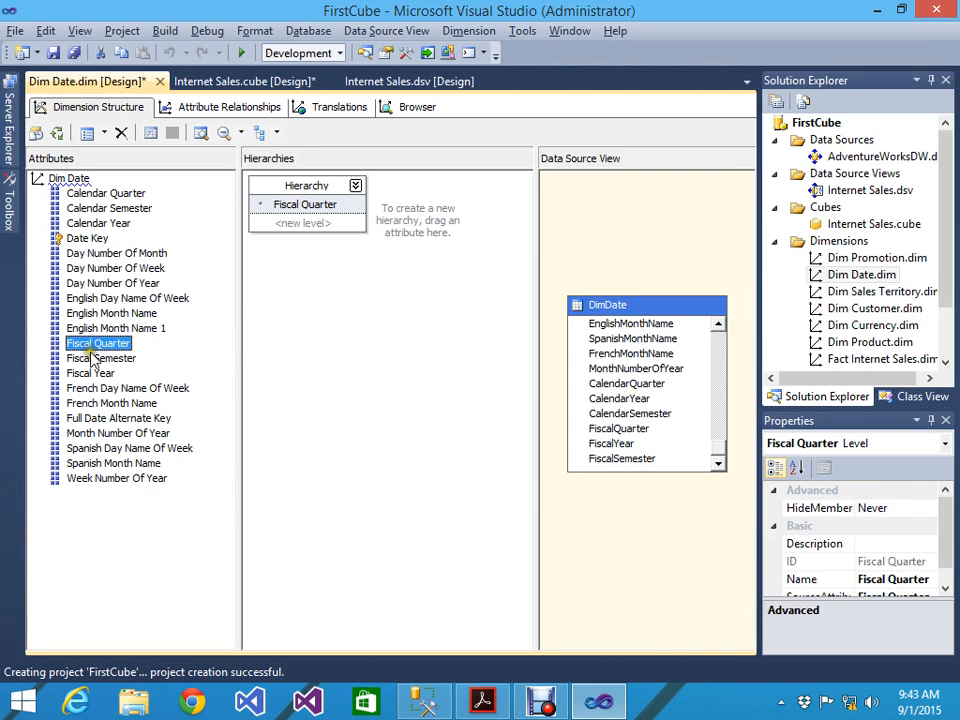
key("alt+Tab")
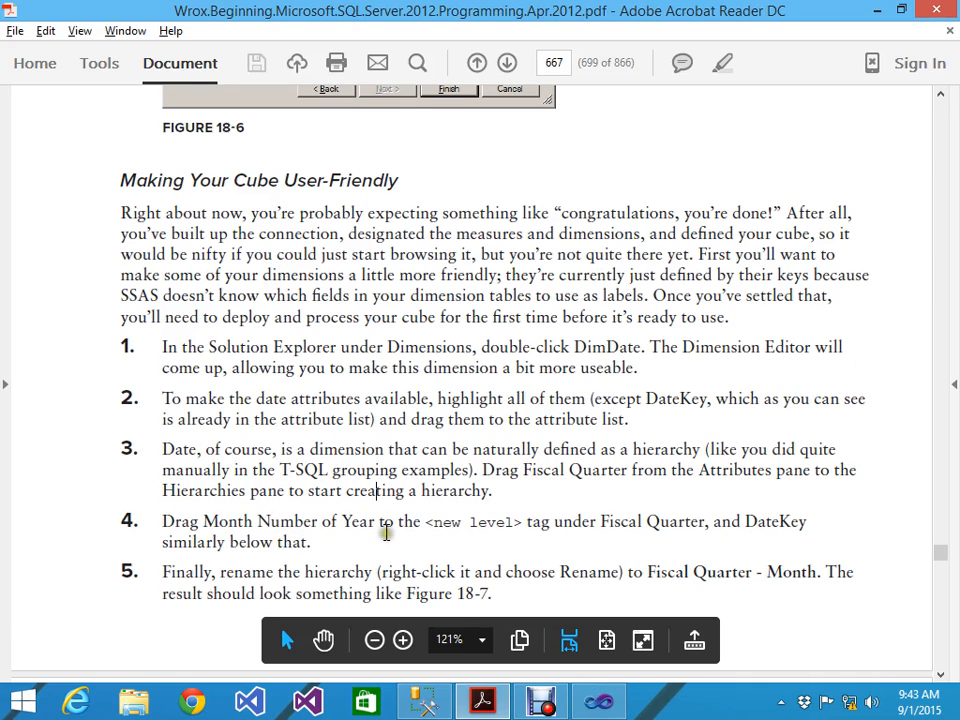
key("alt+Tab")
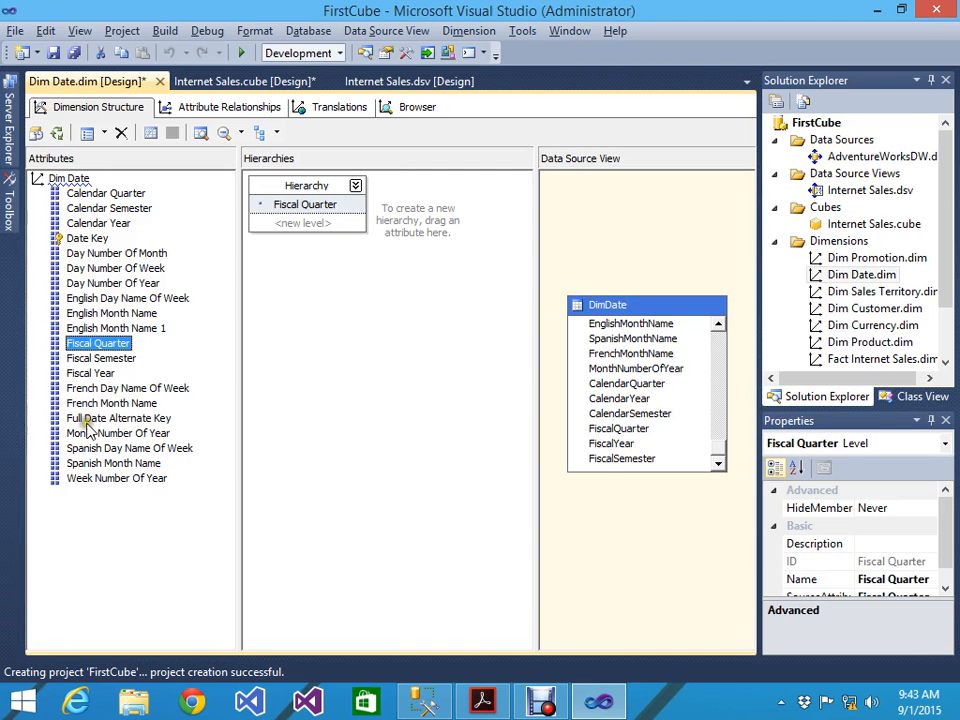
left_click(88, 436)
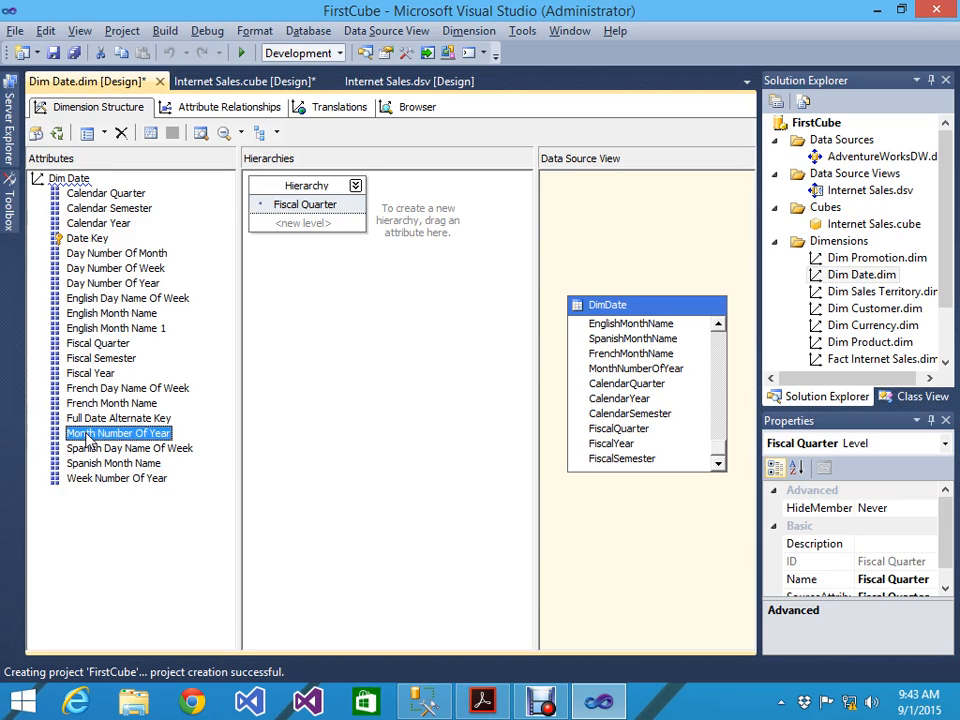
left_click_drag(88, 436, 310, 232)
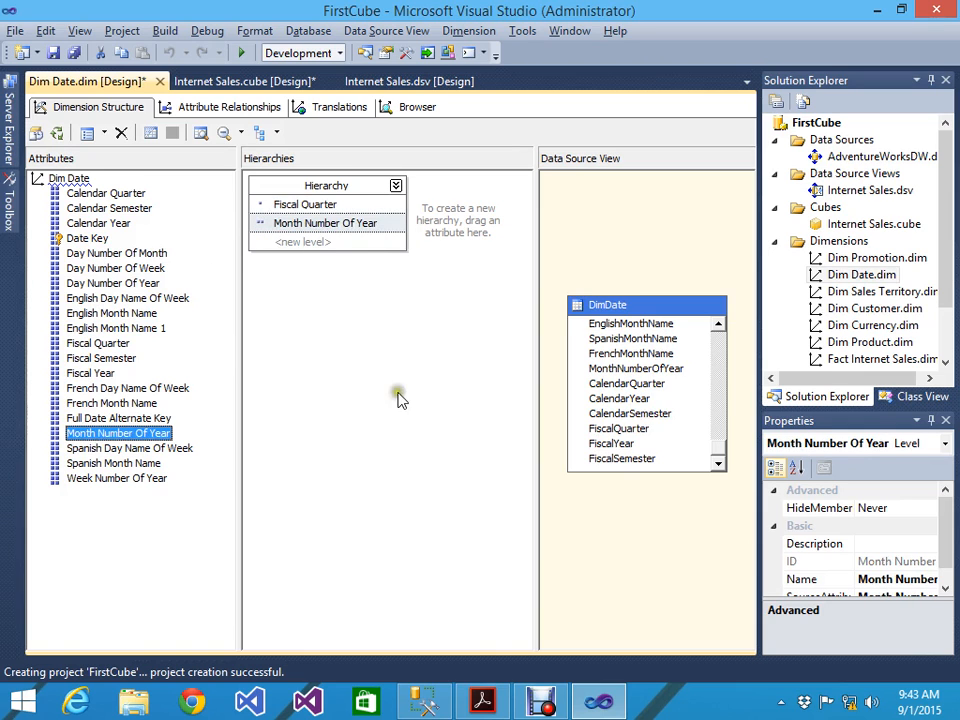
Consult step 4 and the figure on page 668 of the PDF book, then in Visual Studio add Date Key below Month Number Of Year.
key("alt+Tab")
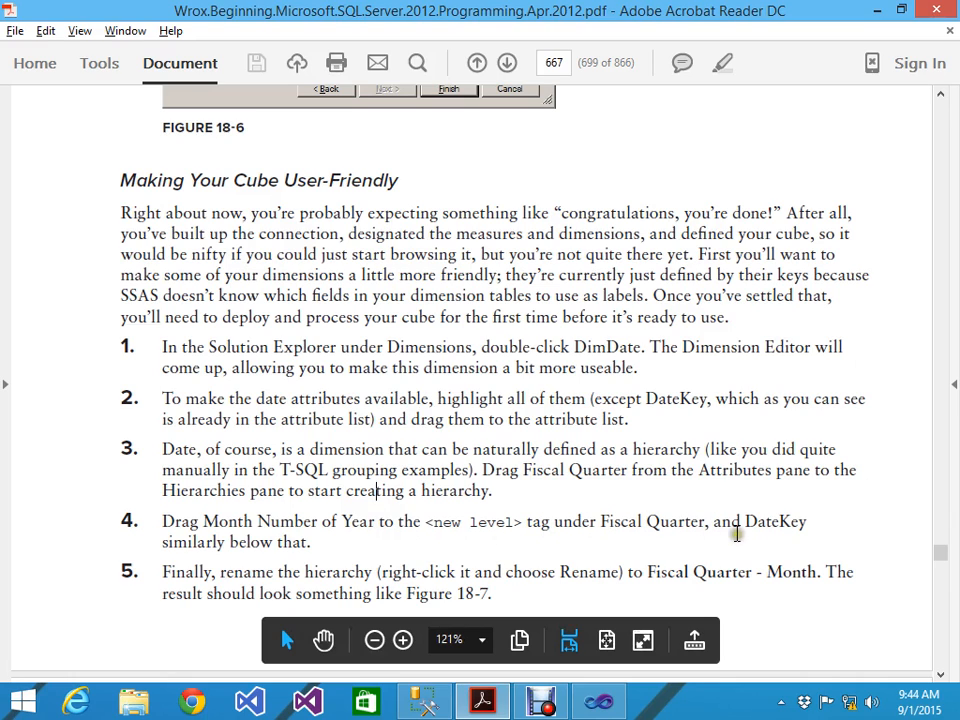
scroll(487, 490, "down", 10)
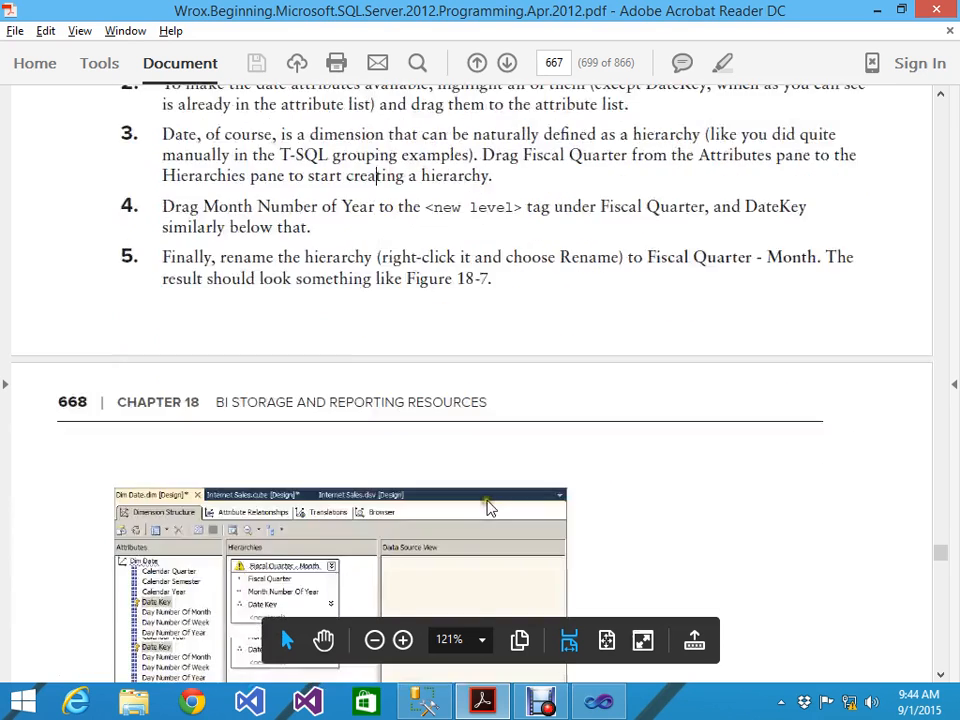
key("alt+Tab")
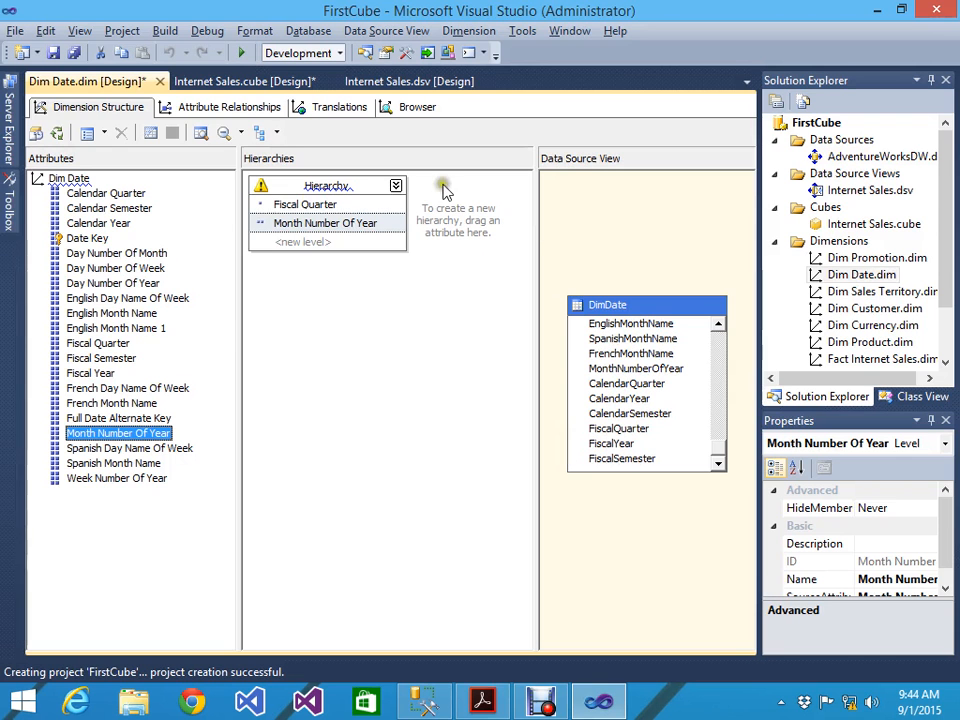
left_click_drag(87, 238, 311, 249)
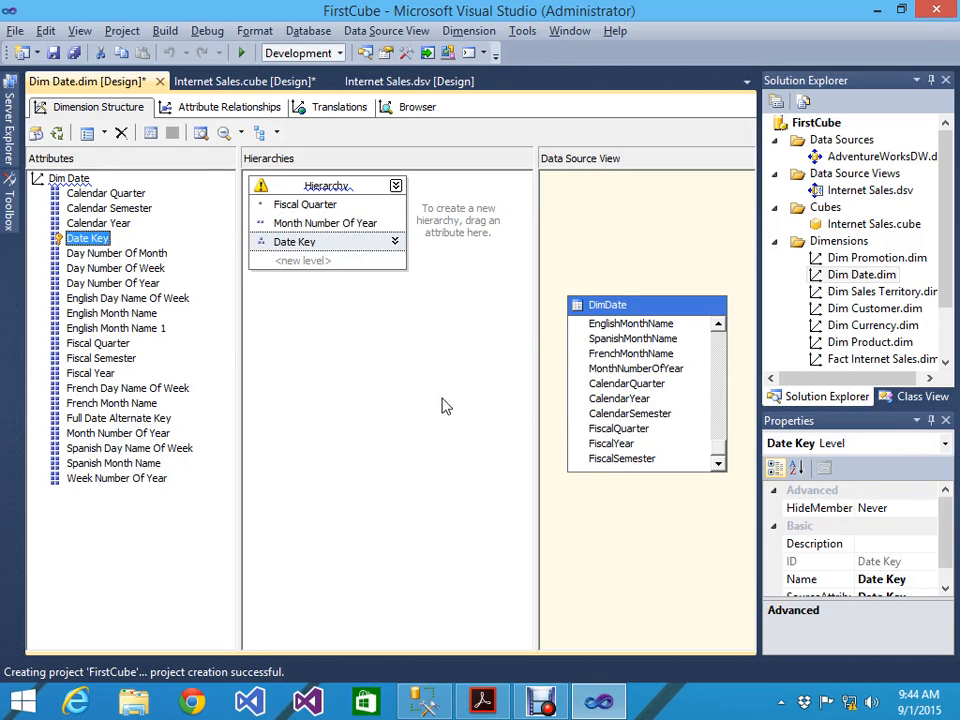
Copy the name Fiscal Quarter - Month from step 5 of the PDF book and rename the hierarchy with it in Visual Studio.
key("alt+Tab")
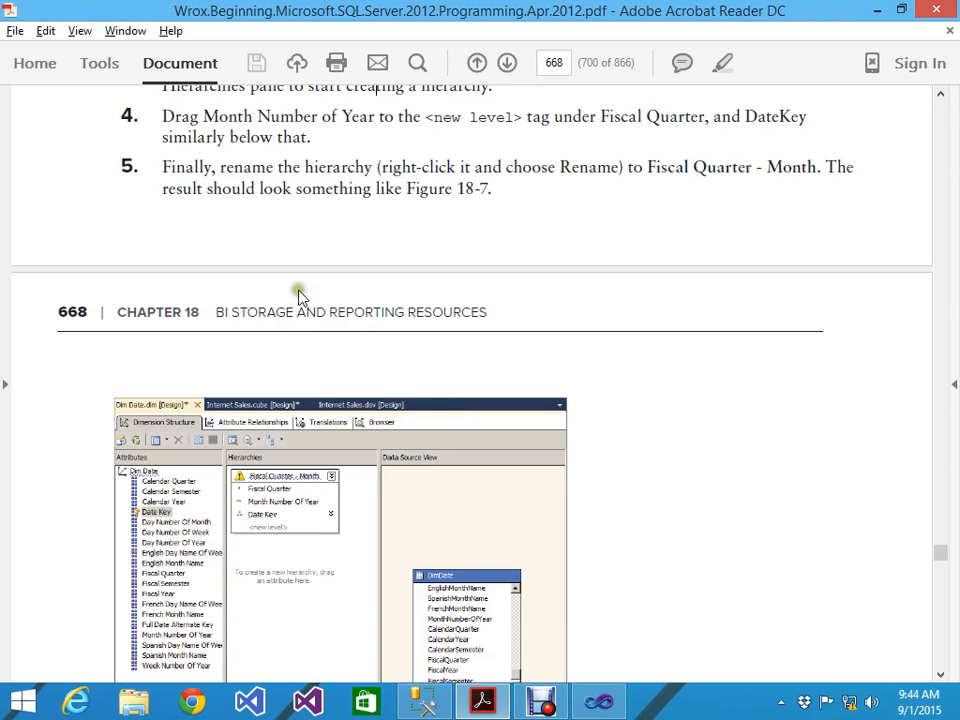
scroll(270, 293, "up", 1)
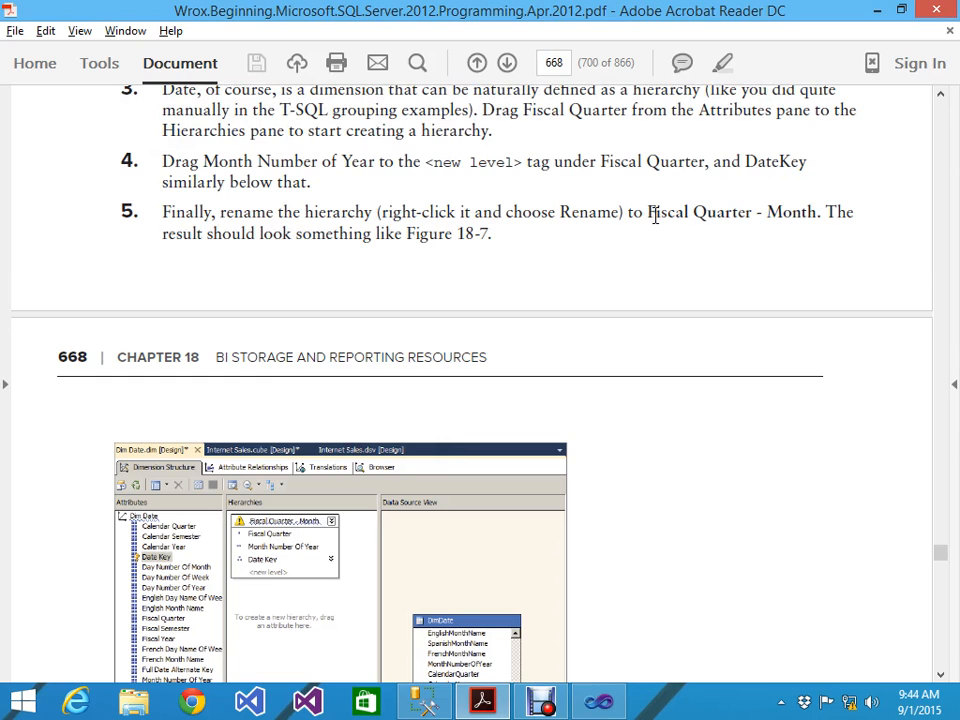
left_click_drag(654, 215, 811, 213)
key("ctrl+c")
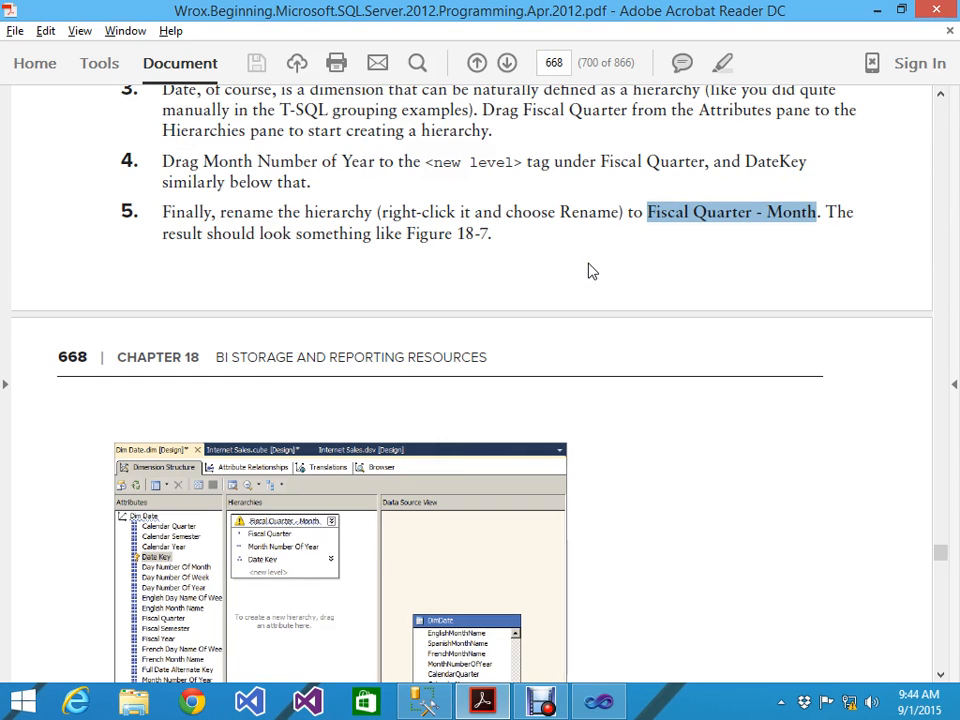
key("alt+Tab")
left_click(336, 186)
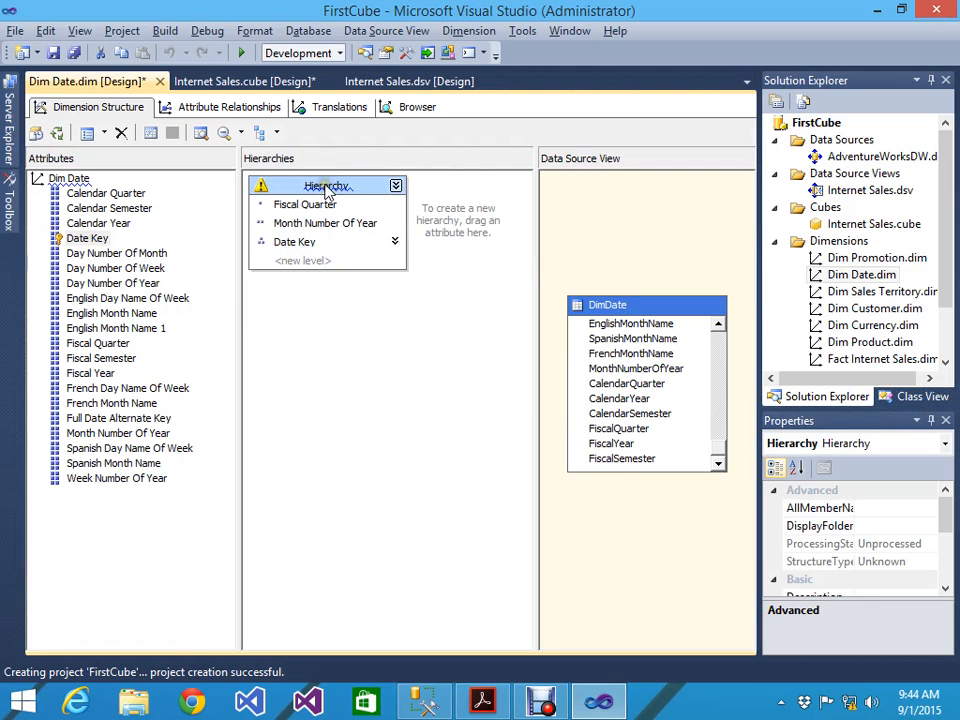
left_click(345, 188)
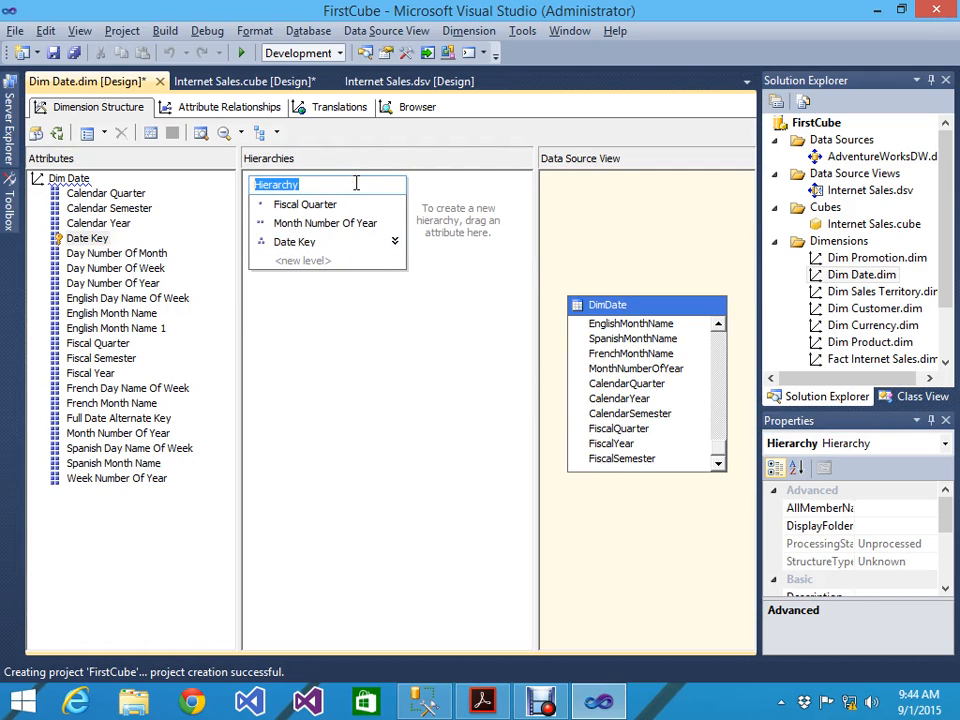
key("ctrl+v")
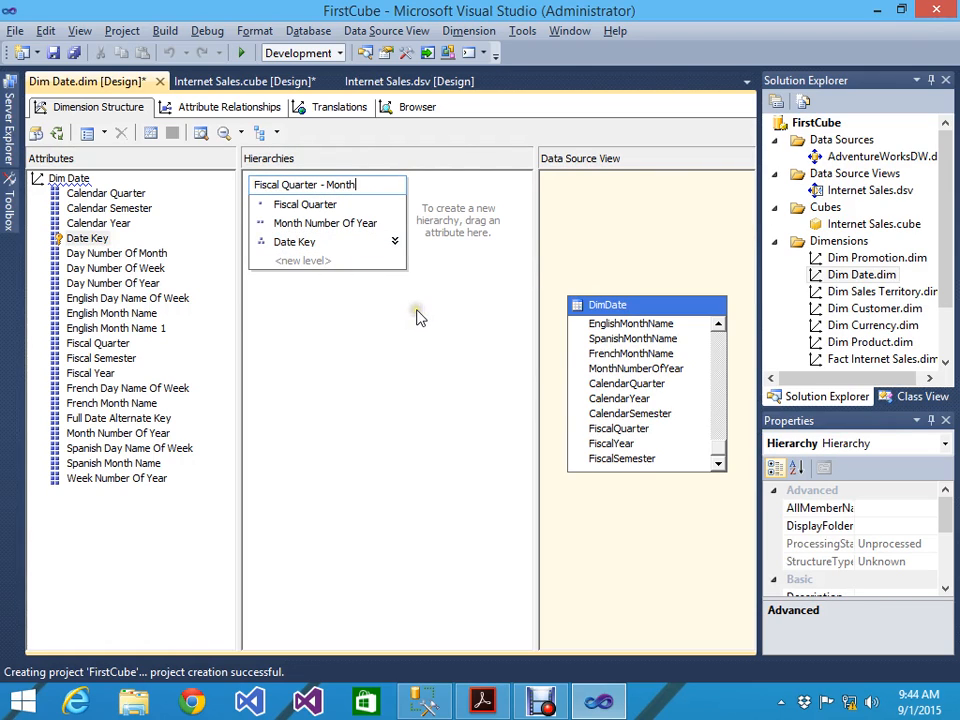
left_click(389, 345)
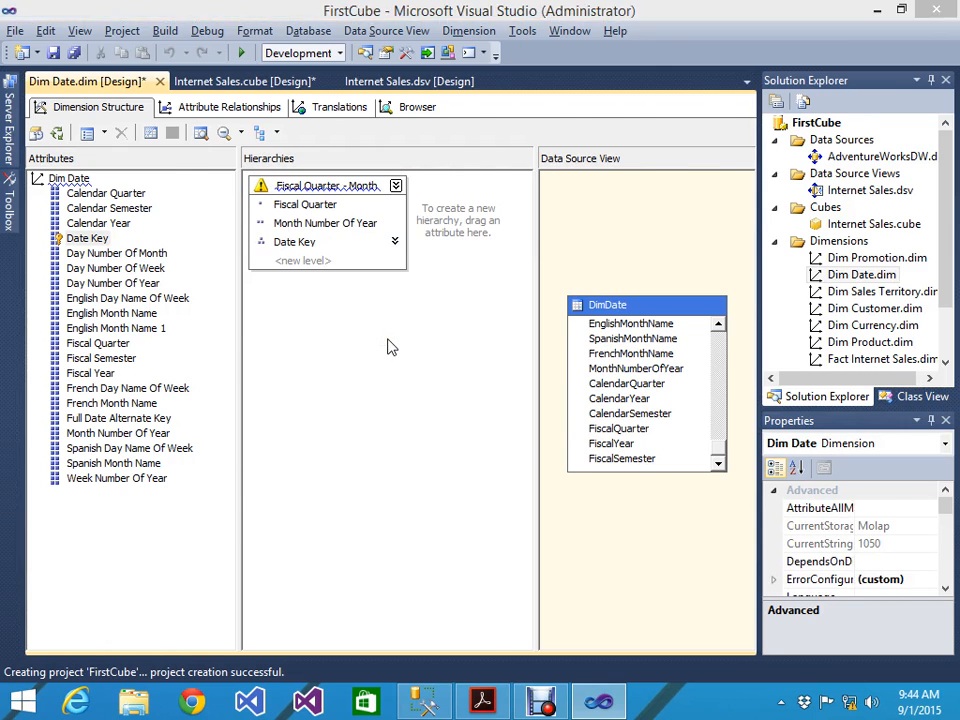
Read step 6 in the PDF book, then in Visual Studio save the Dim Date dimension together with the Internet Sales cube and close its editor.
key("alt+Tab")
scroll(416, 293, "down", 7)
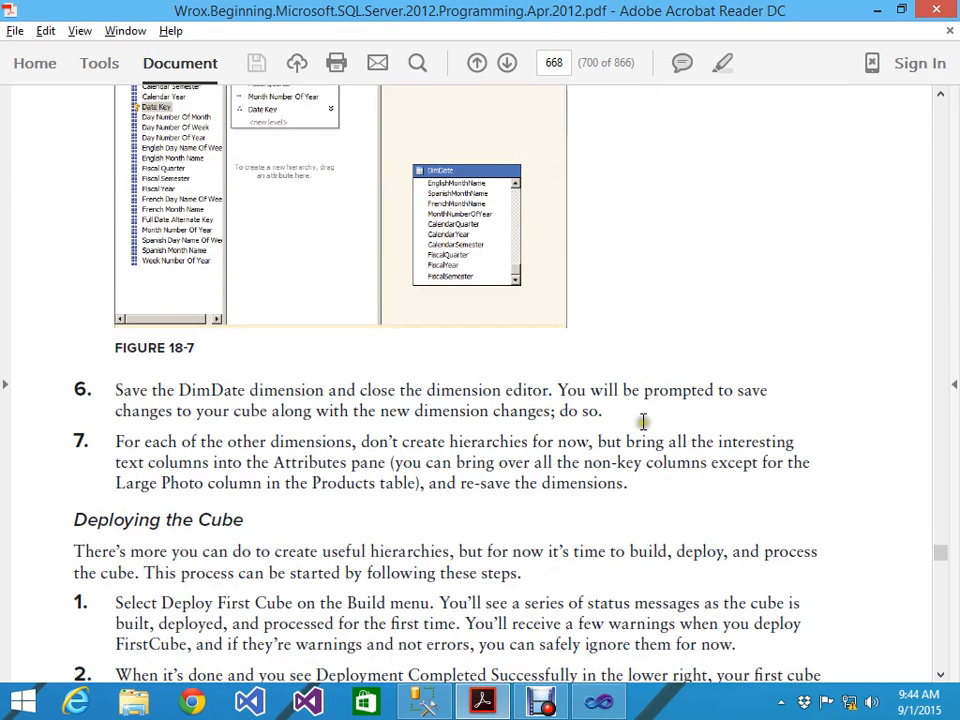
key("alt+Tab")
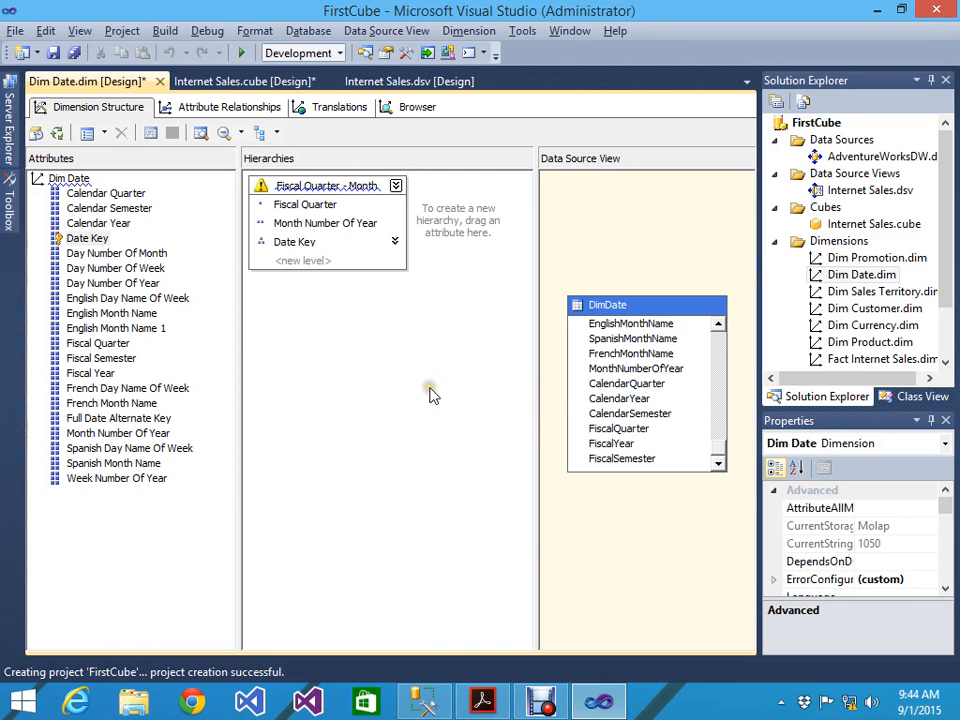
key("ctrl+s")
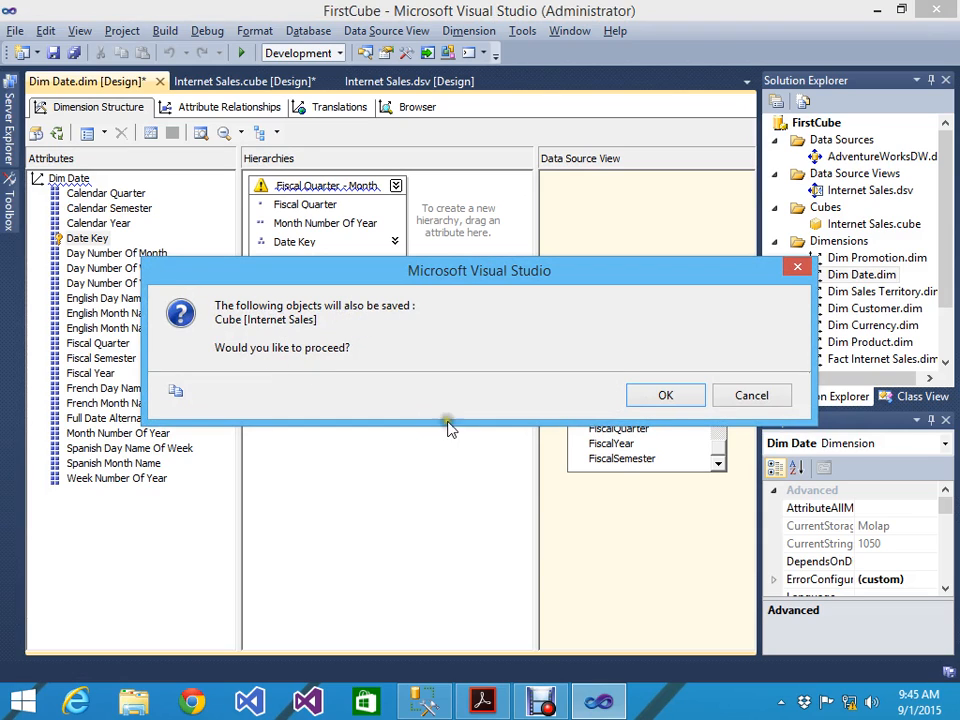
left_click(665, 393)
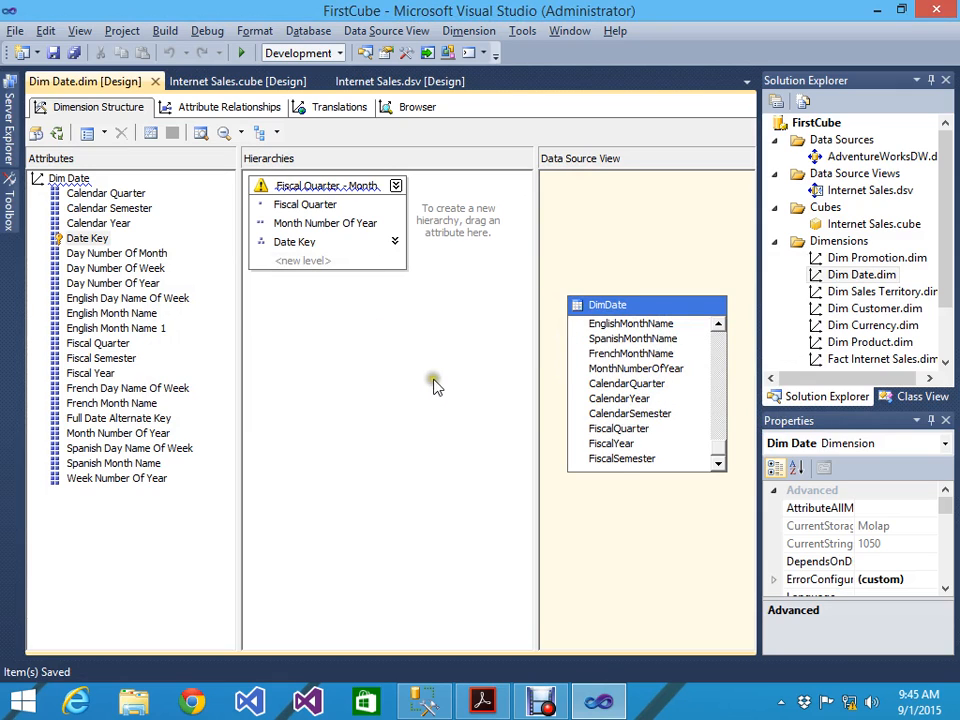
left_click(155, 81)
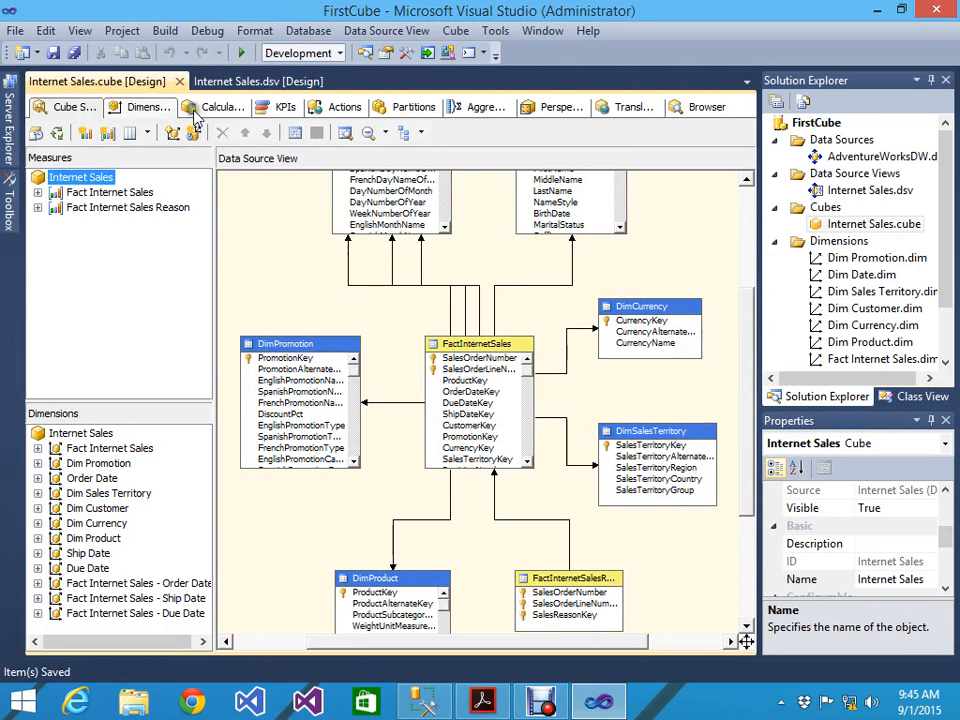
Read step 7 in the PDF book, then open Dim Promotion.dim for design in Visual Studio.
key("alt+Tab")
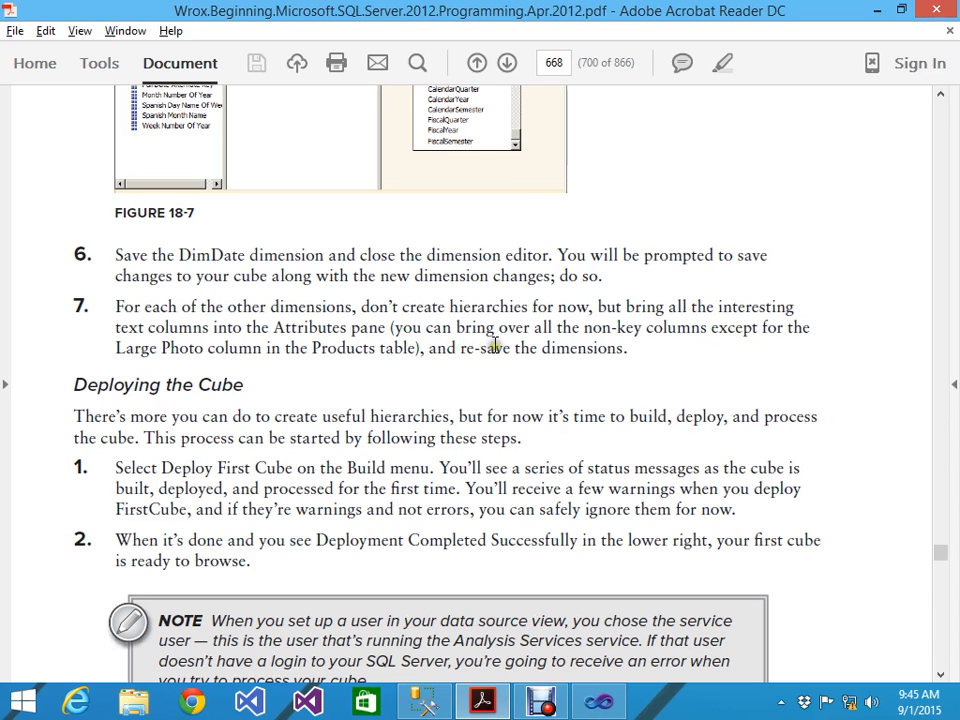
key("alt+Tab")
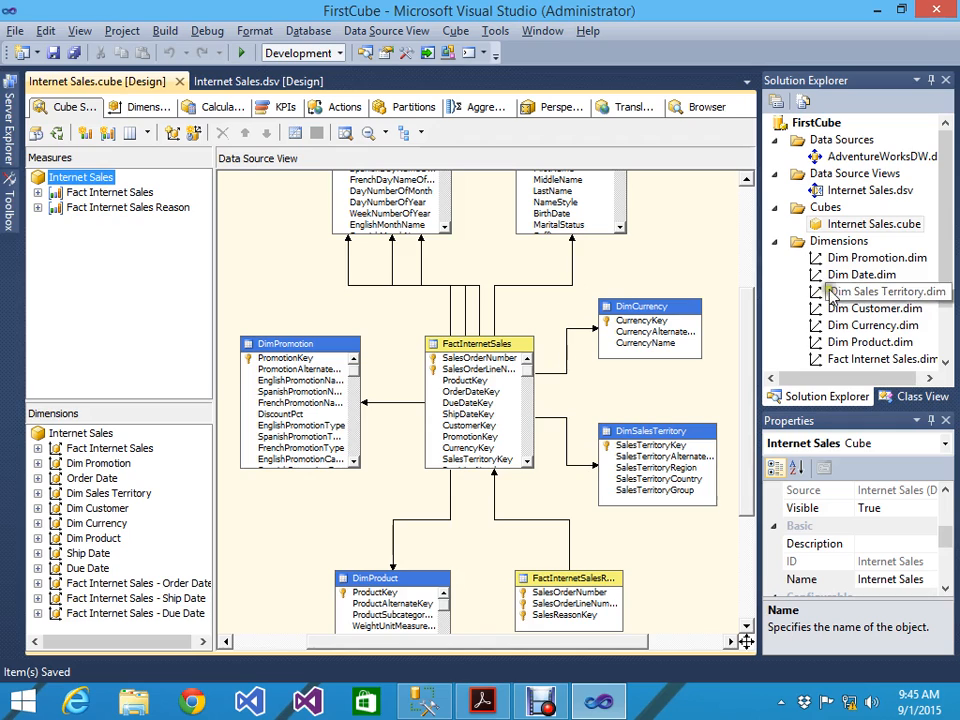
left_click(866, 259)
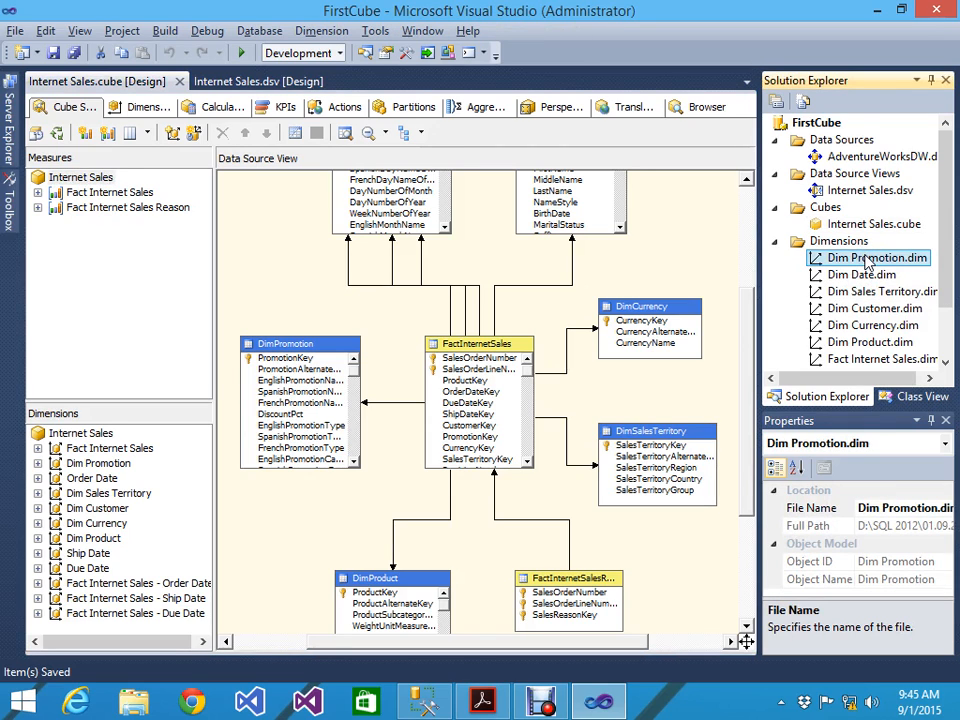
double_click(868, 259)
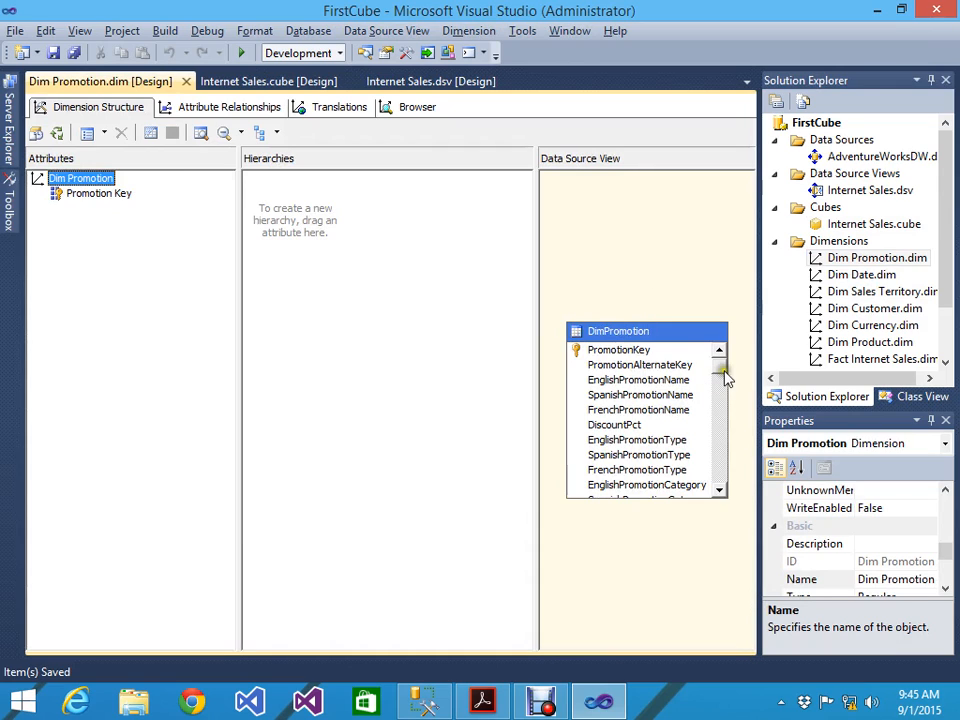
left_click_drag(722, 373, 746, 390)
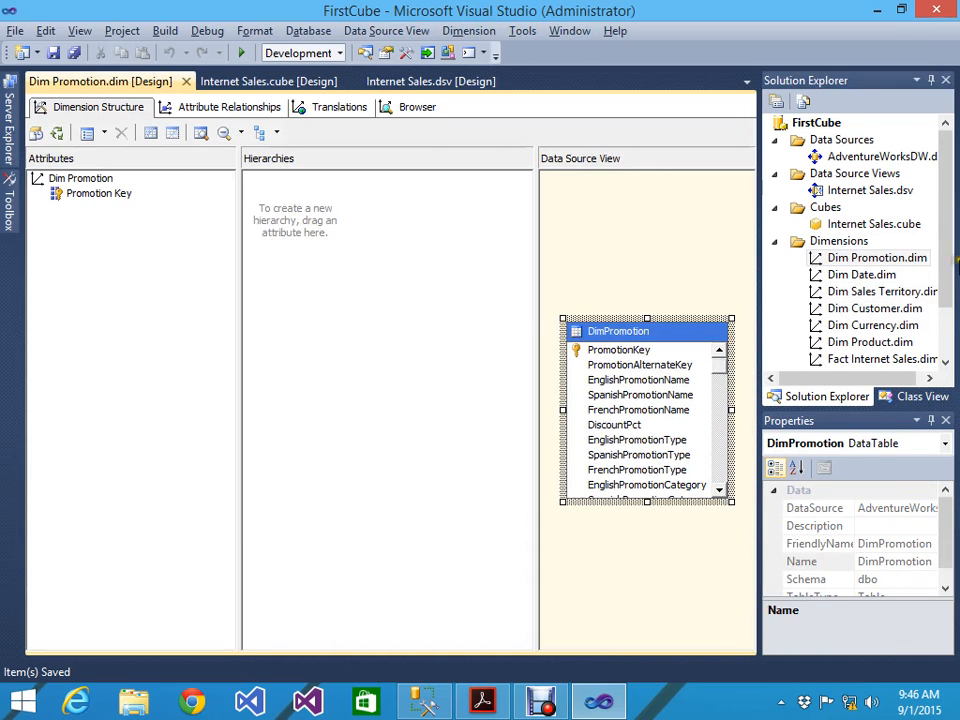
left_click_drag(945, 266, 945, 316)
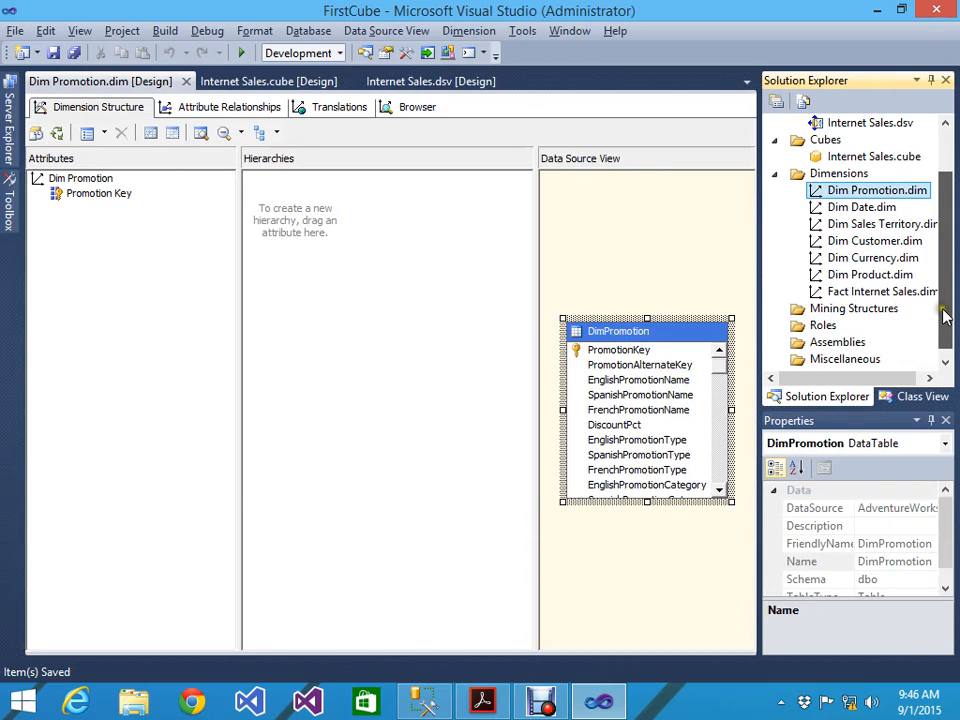
Recheck step 7 in the PDF book, then in Visual Studio enlarge the DimPromotion table in the data source view to fit all its columns.
key("alt+Tab")
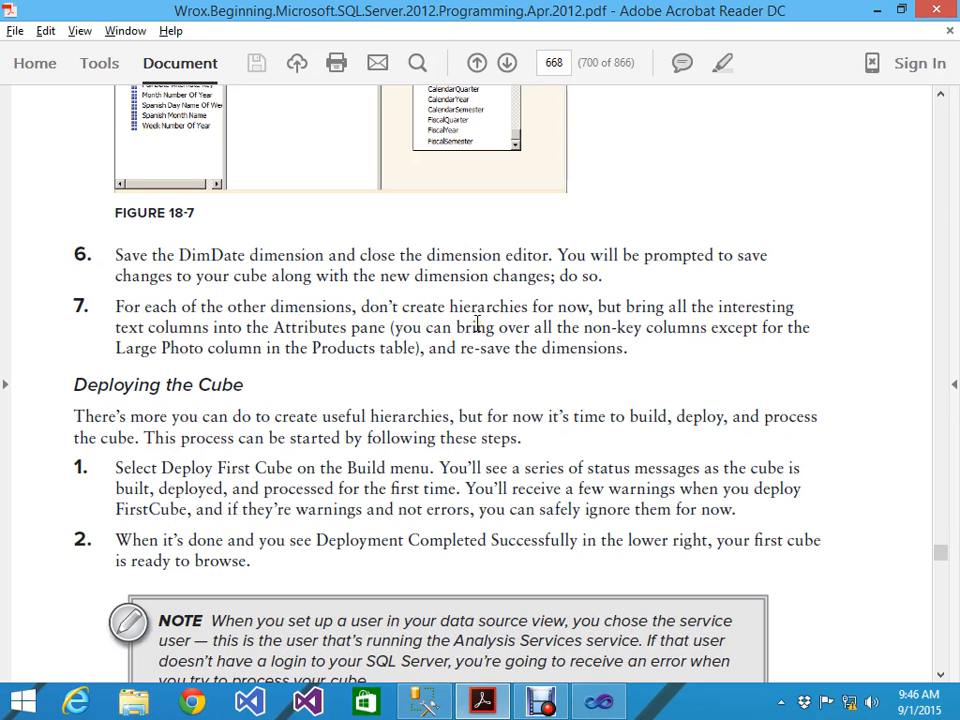
key("alt+Tab")
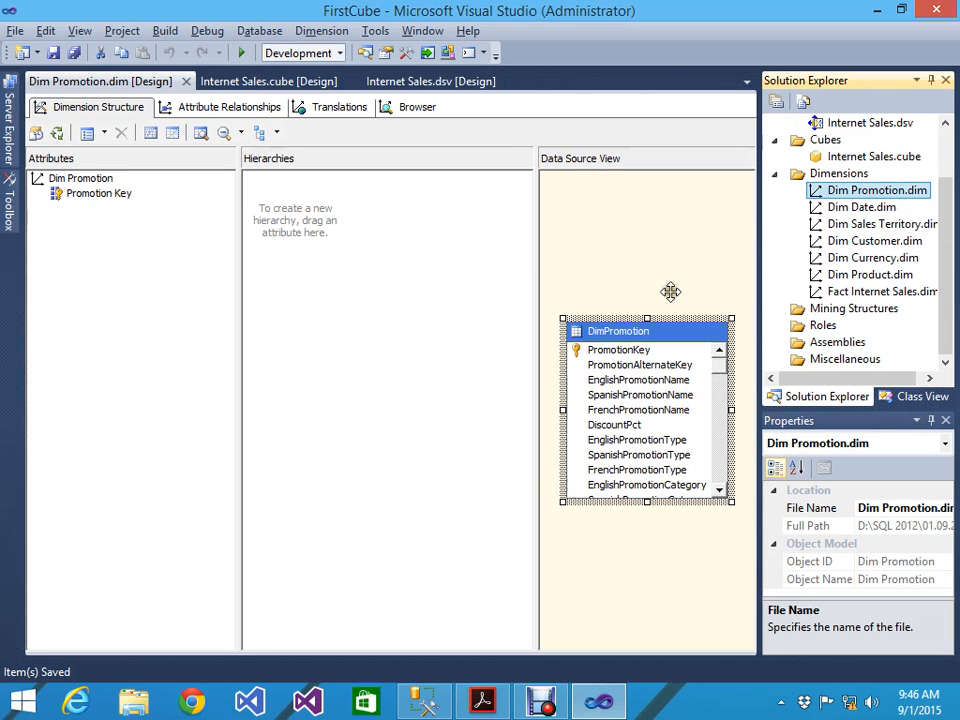
left_click(625, 366)
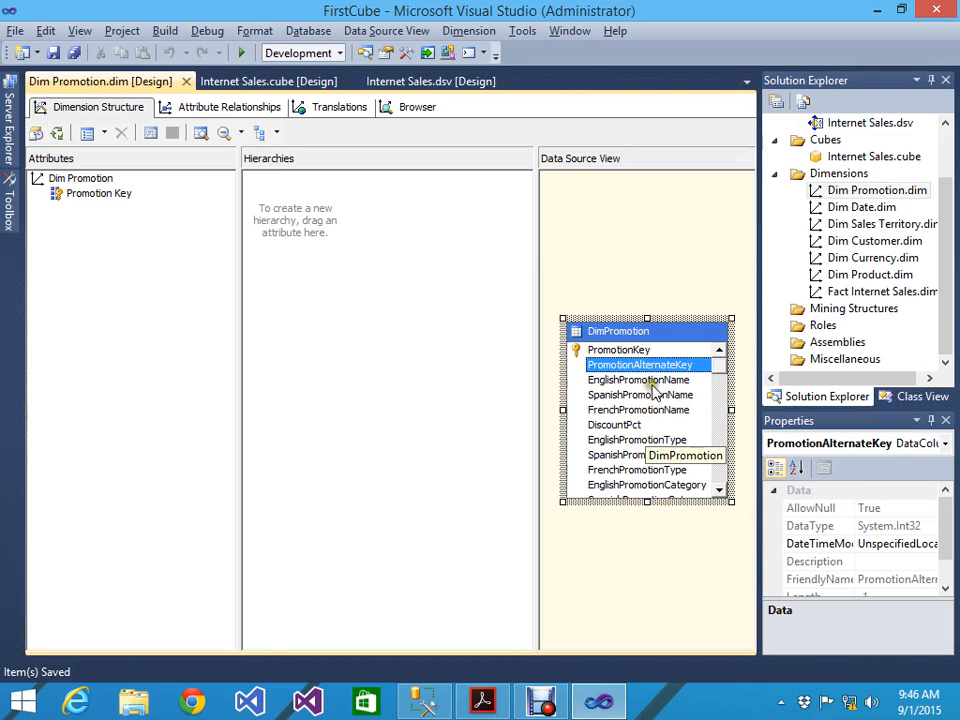
left_click(652, 383)
left_click(650, 396)
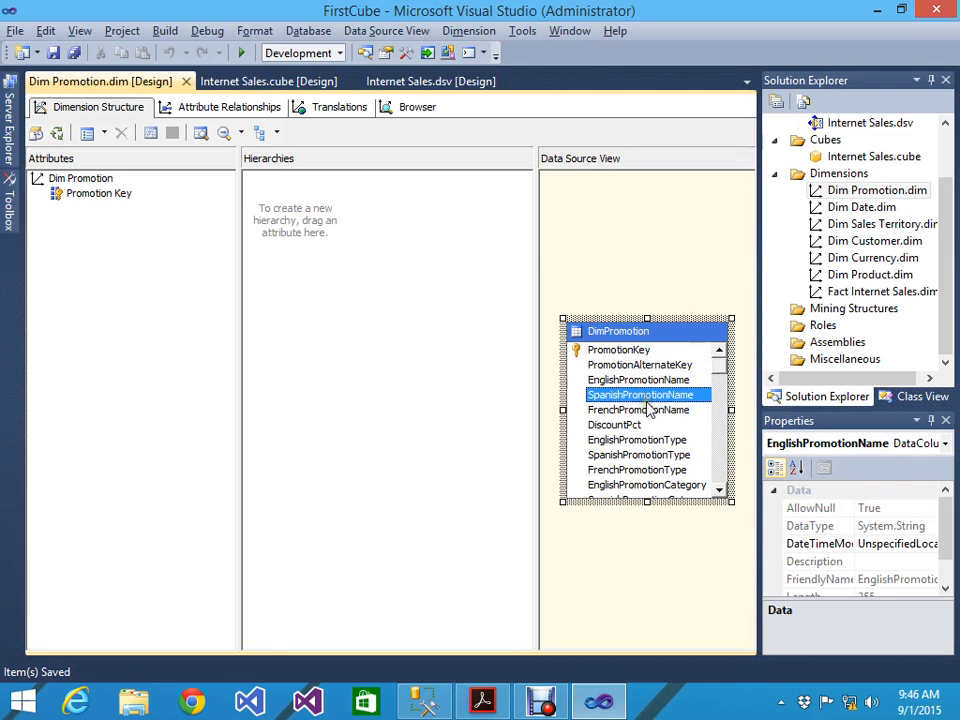
scroll(634, 480, "down", 1)
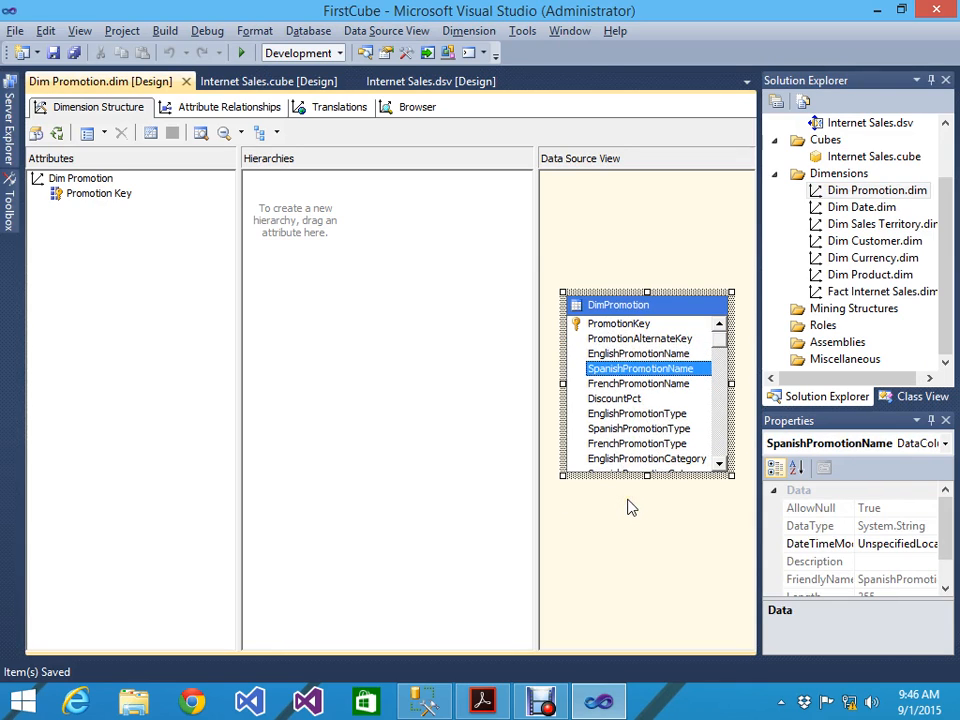
left_click(719, 465)
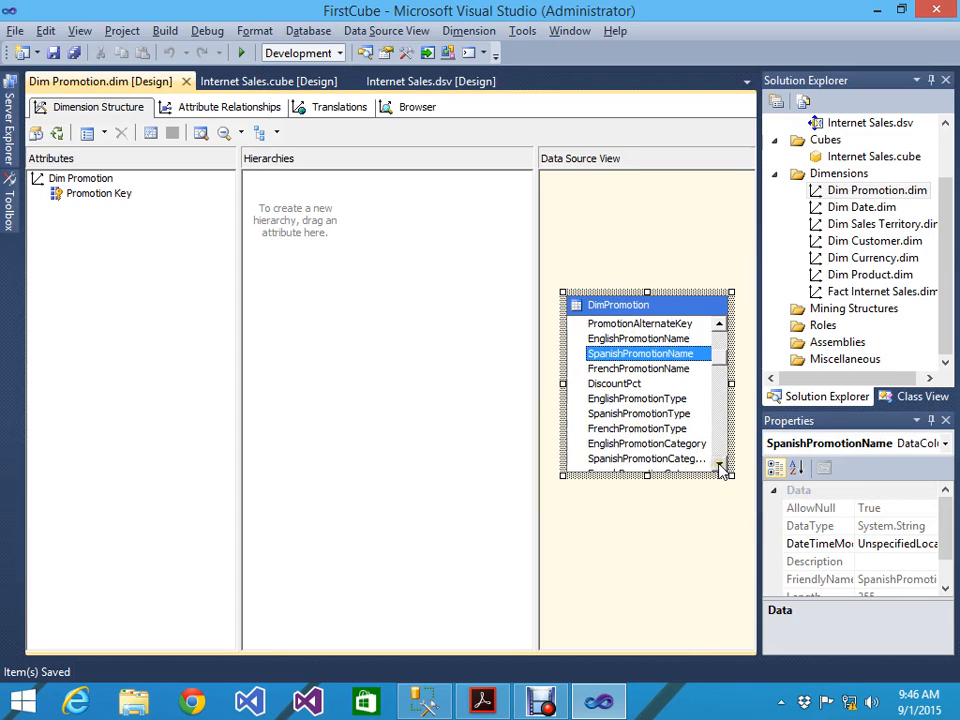
left_click(720, 466)
left_click(720, 466)
left_click(720, 466)
left_click(720, 466)
left_click(720, 466)
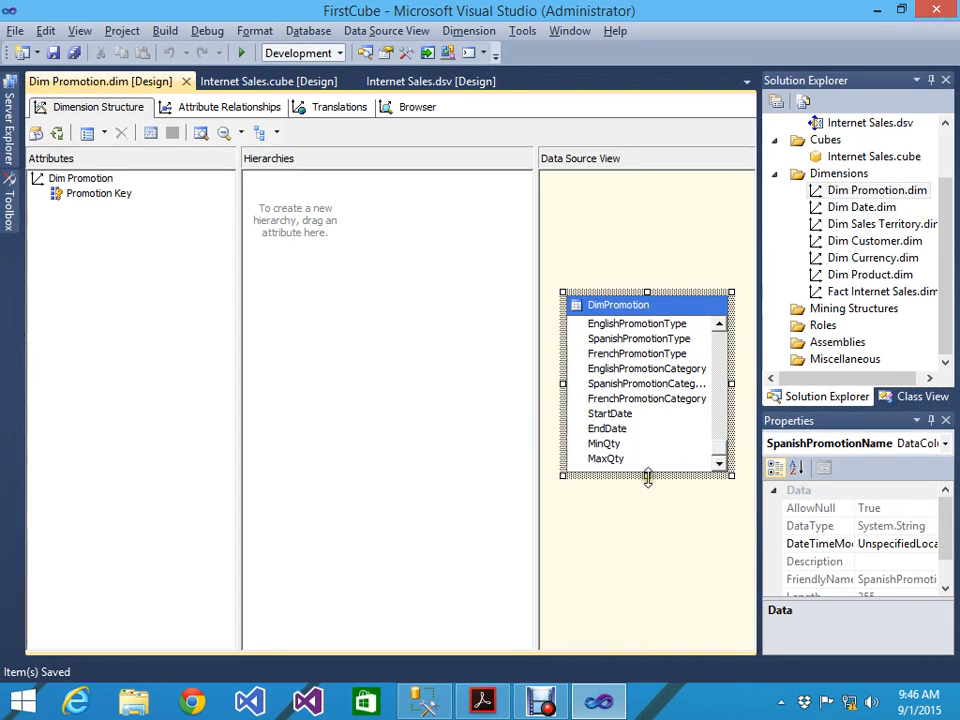
left_click_drag(645, 477, 645, 600)
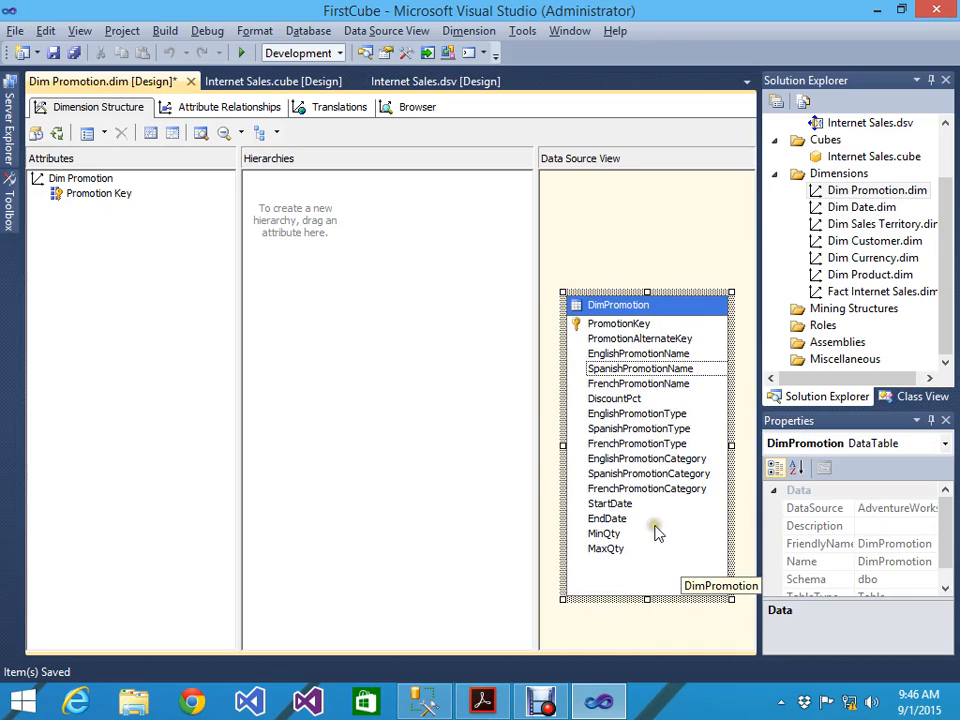
Check several columns of the DimPromotion table, then add EnglishPromotionName to the Dim Promotion attributes.
scroll(658, 534, "up", 1)
left_click(640, 481)
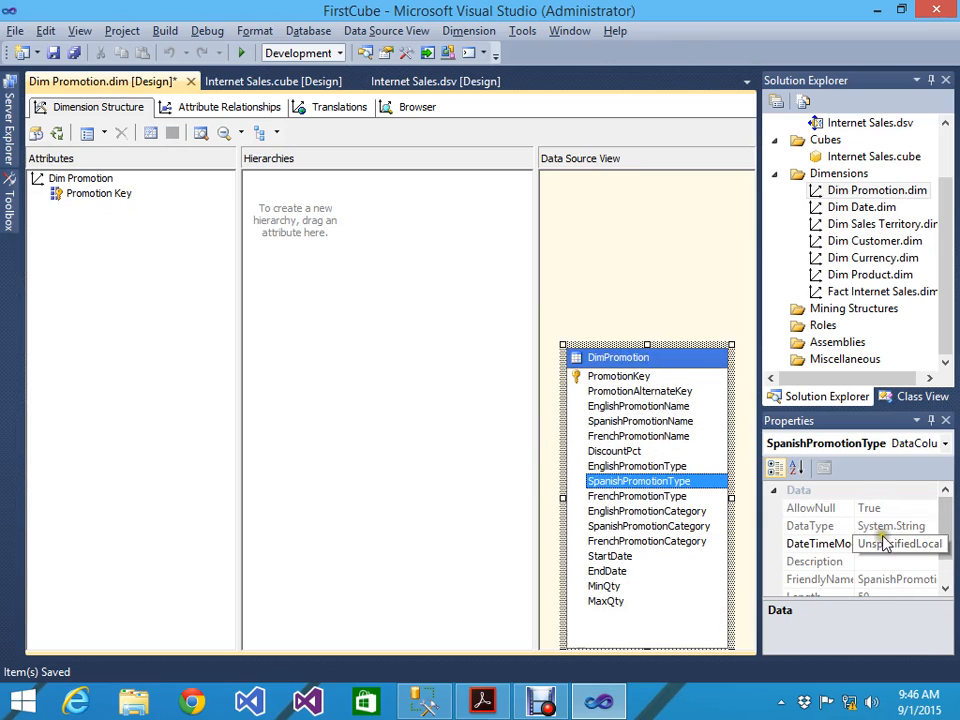
left_click(630, 392)
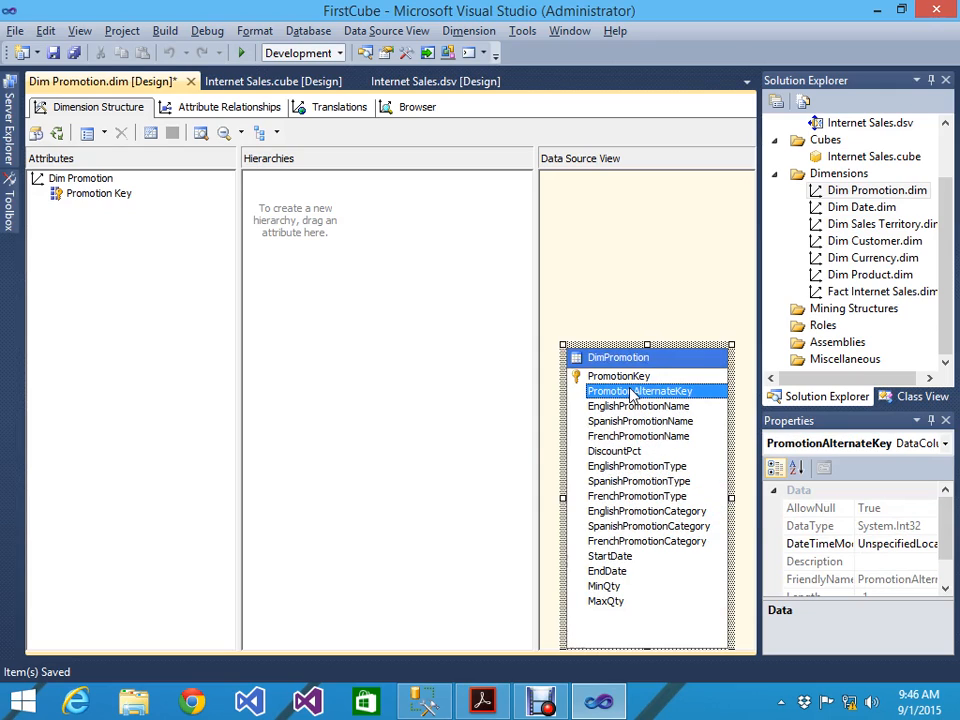
left_click(598, 421)
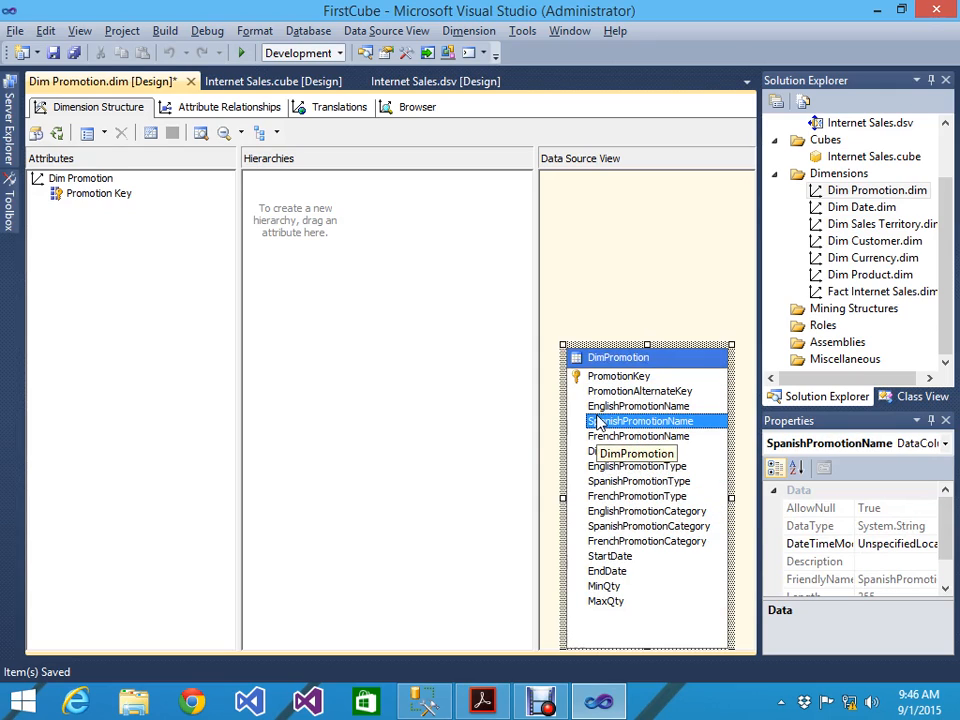
left_click(600, 440)
left_click(604, 452)
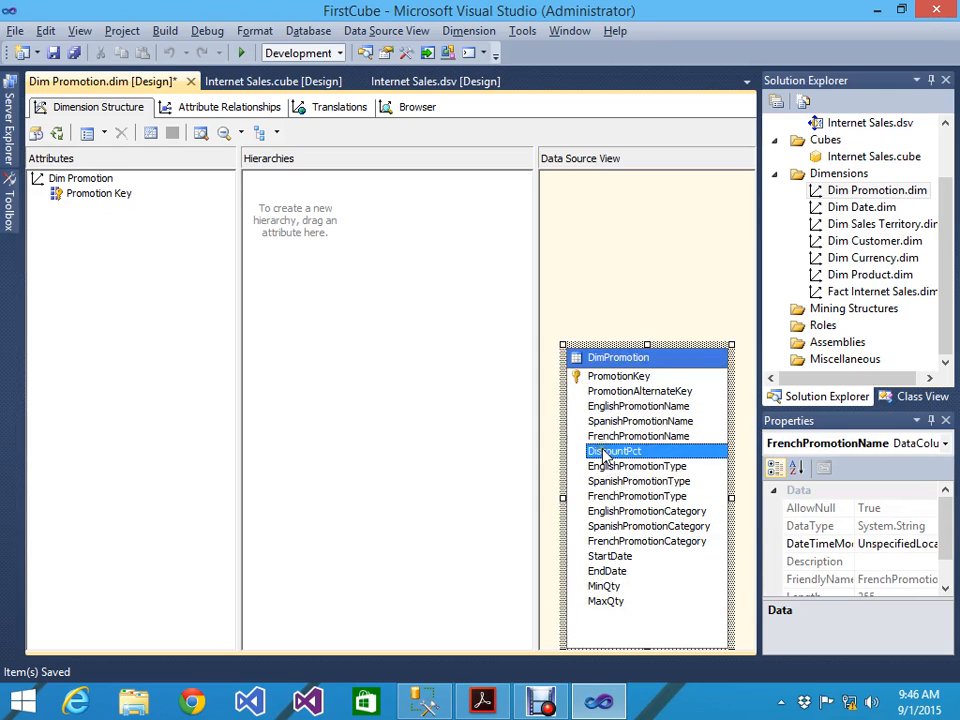
left_click(614, 408)
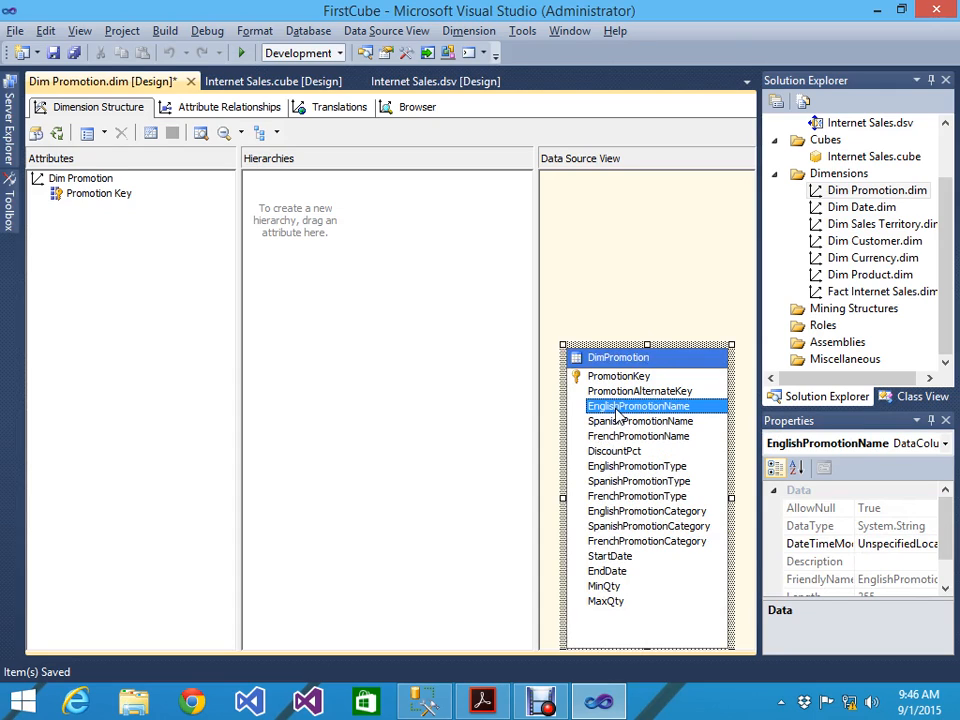
left_click_drag(615, 410, 567, 404)
left_click_drag(30, 357, 124, 326)
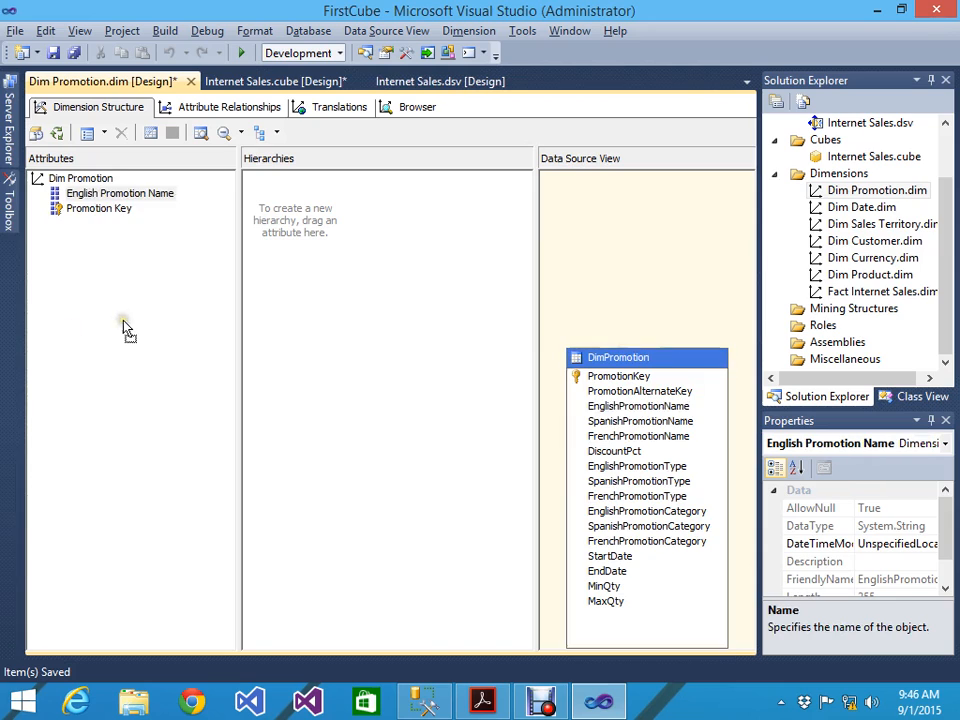
Add the EnglishPromotionName column to the Dim Promotion attributes a second time.
left_click(664, 392)
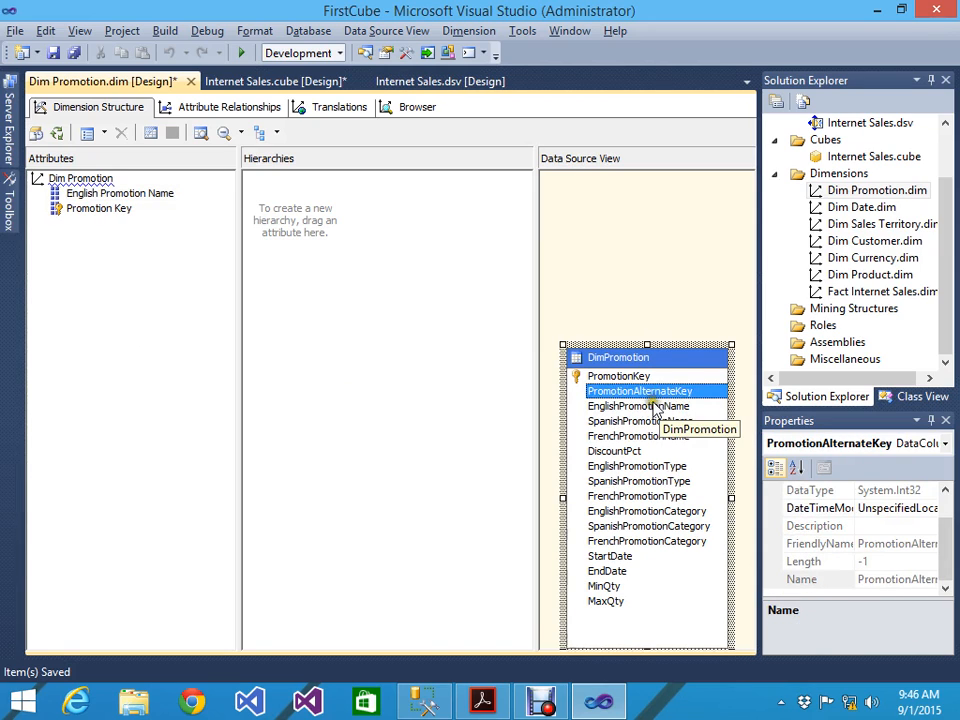
left_click(650, 406)
left_click_drag(193, 377, 150, 375)
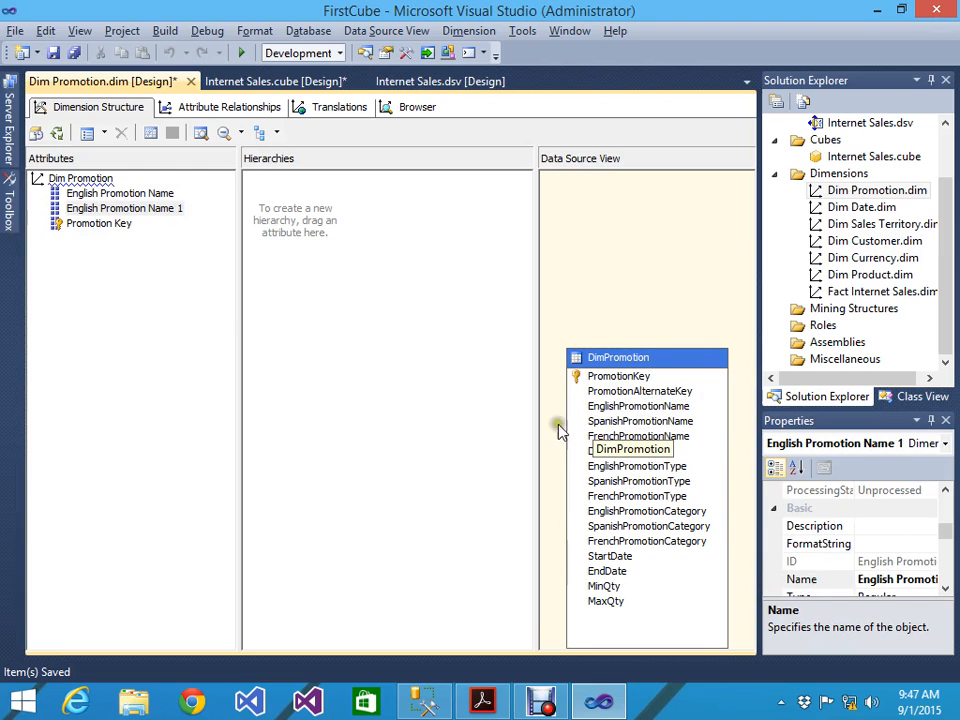
left_click(101, 225)
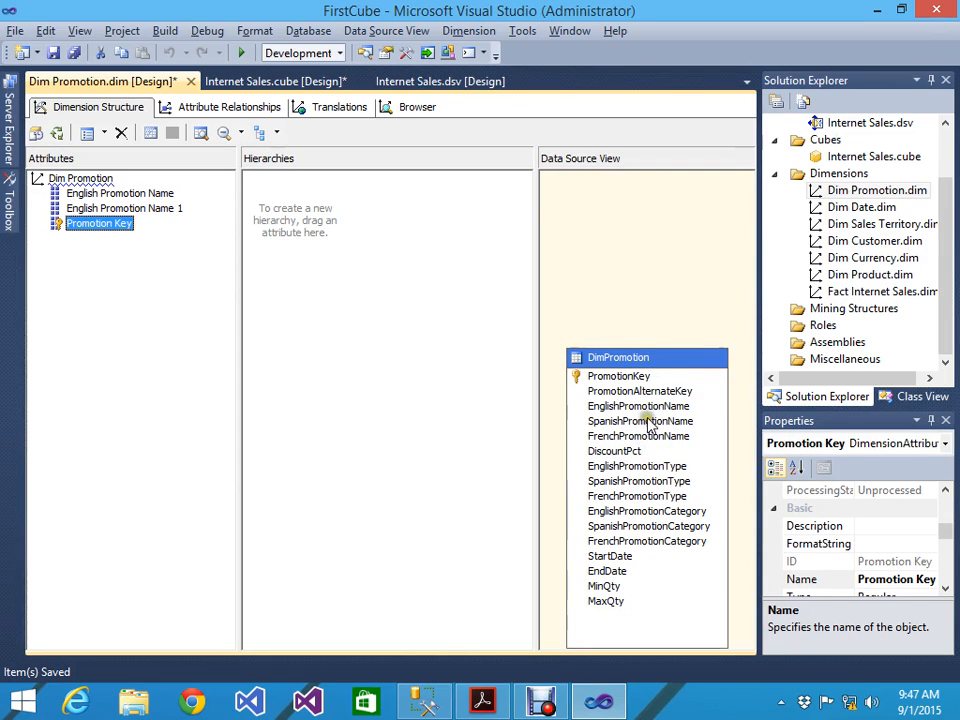
left_click(135, 210)
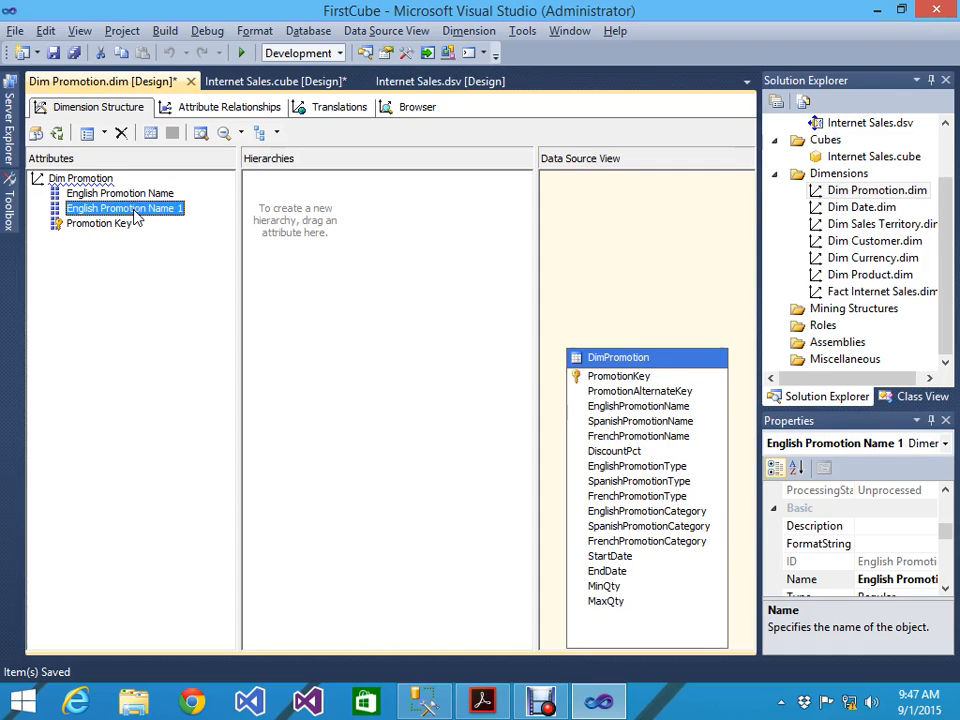
right_click(137, 217)
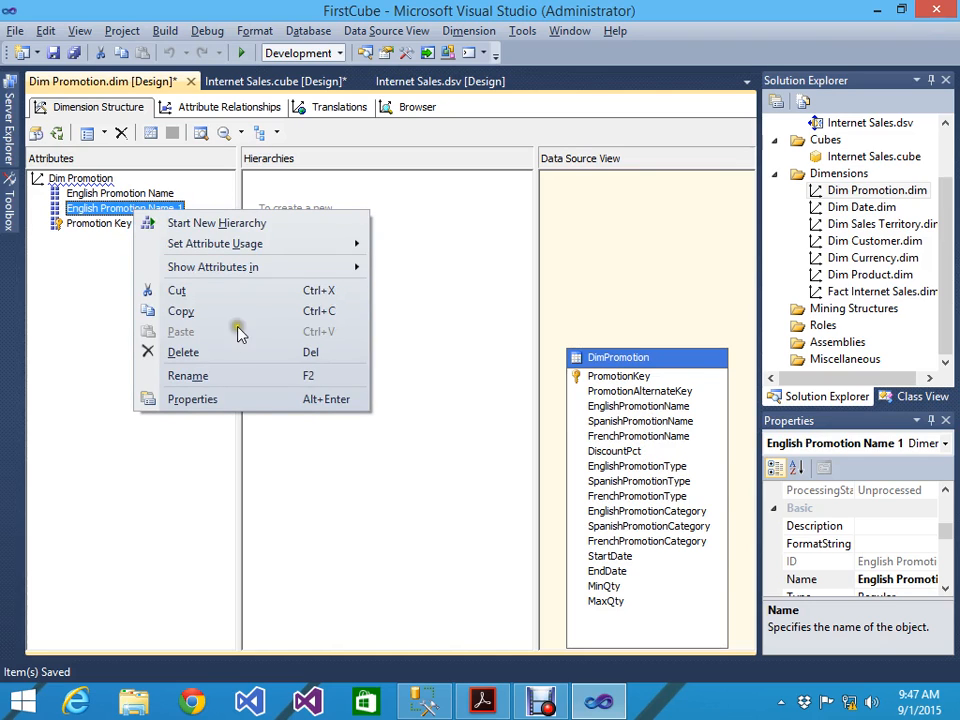
left_click(244, 364)
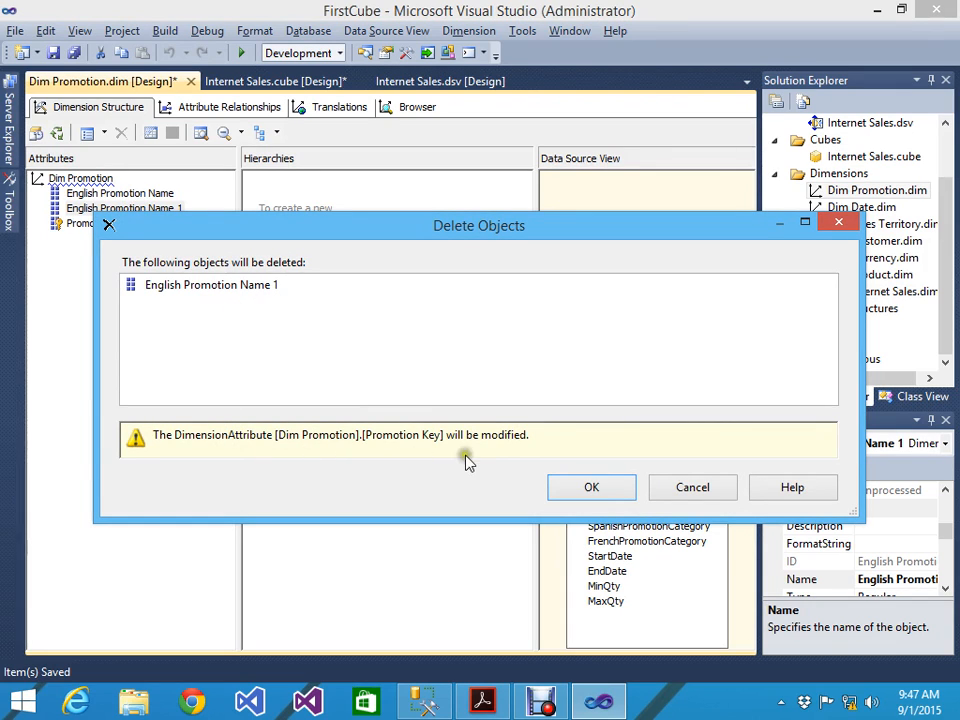
left_click(698, 494)
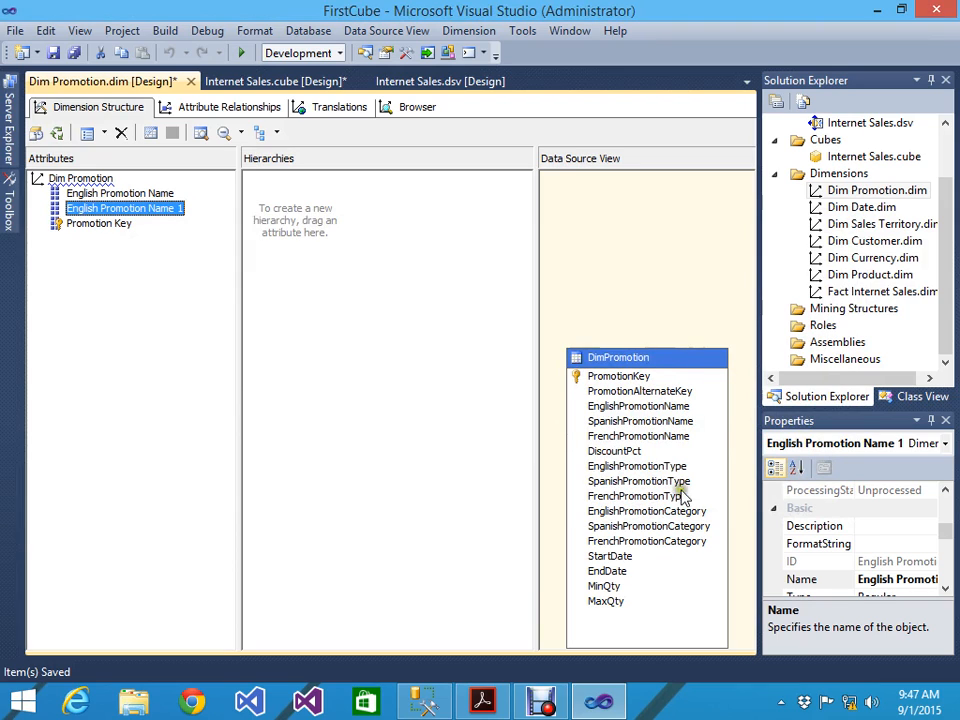
Add the SpanishPromotionName and FrenchPromotionName columns together to the Dim Promotion attributes.
left_click(643, 408)
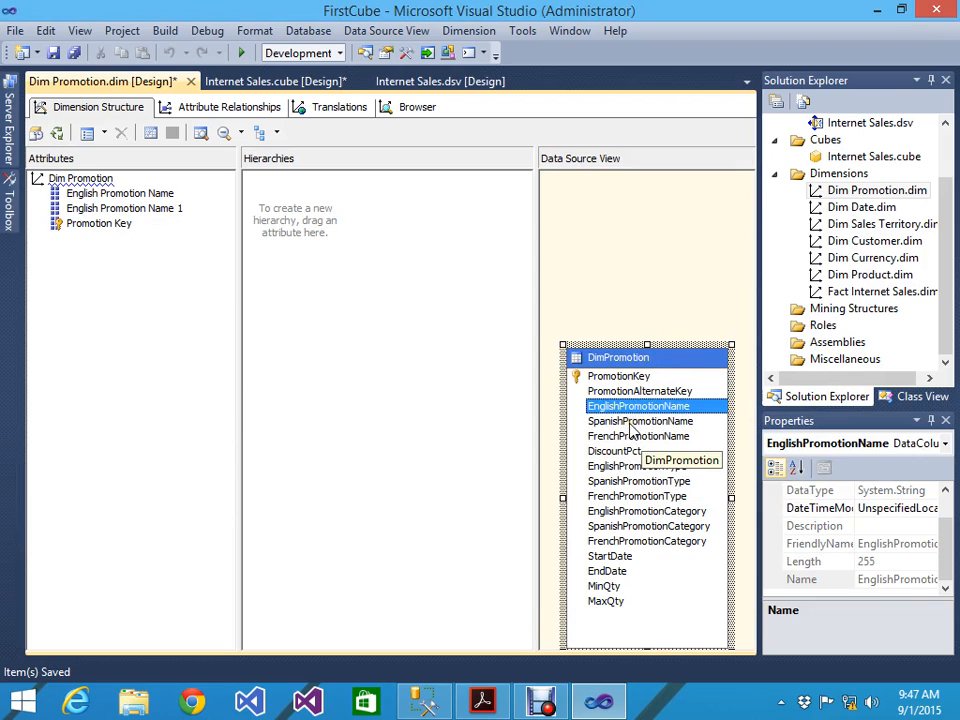
left_click(630, 422)
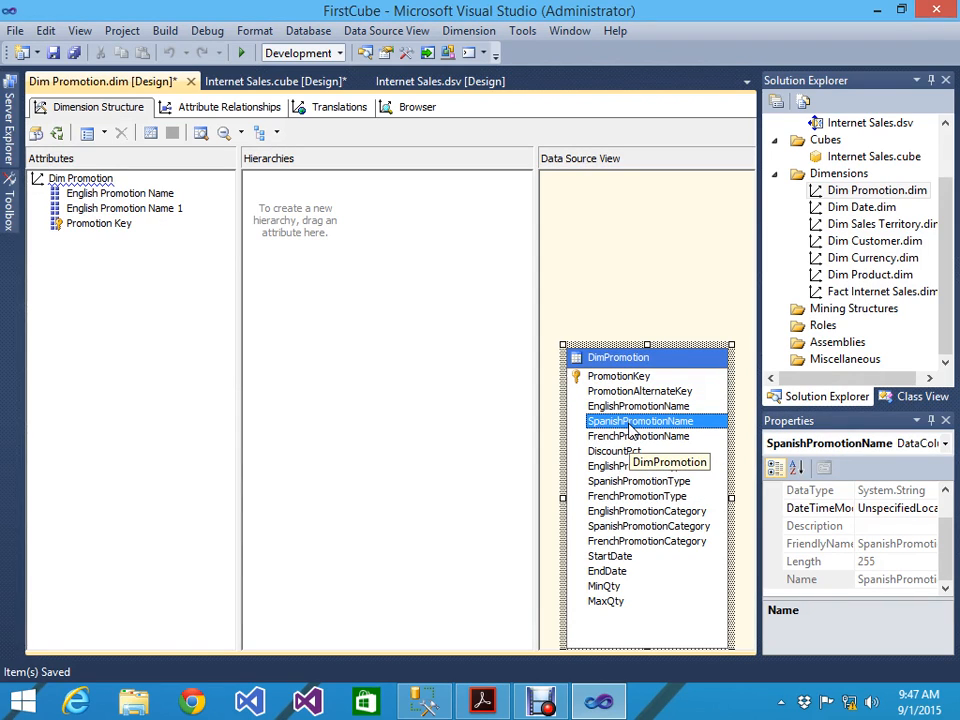
left_click(623, 437)
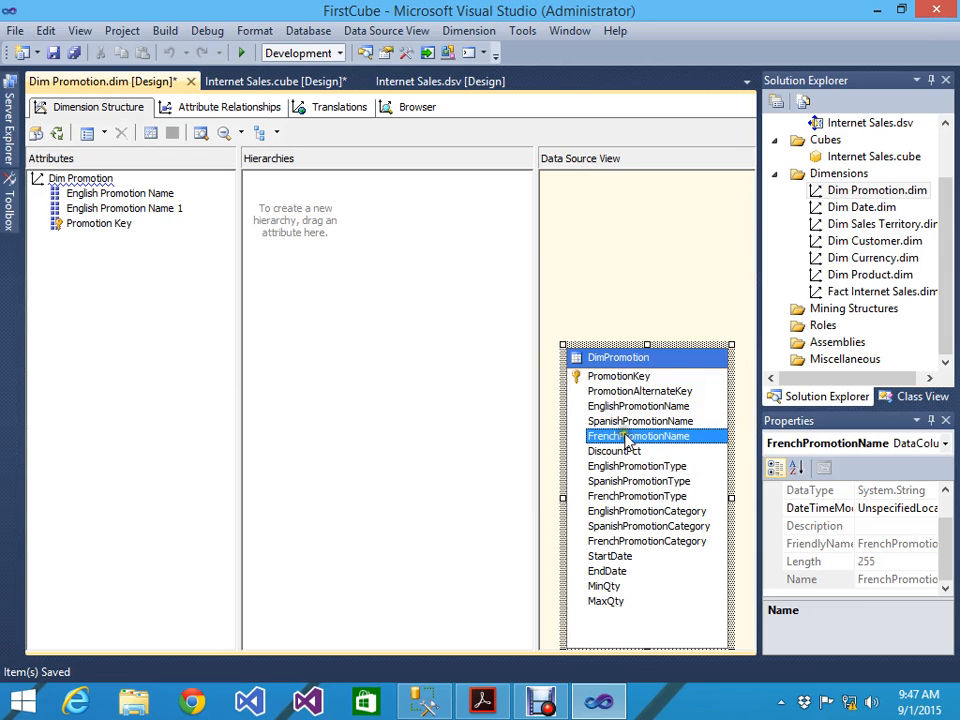
left_click(621, 422)
left_click(630, 437, "ctrl")
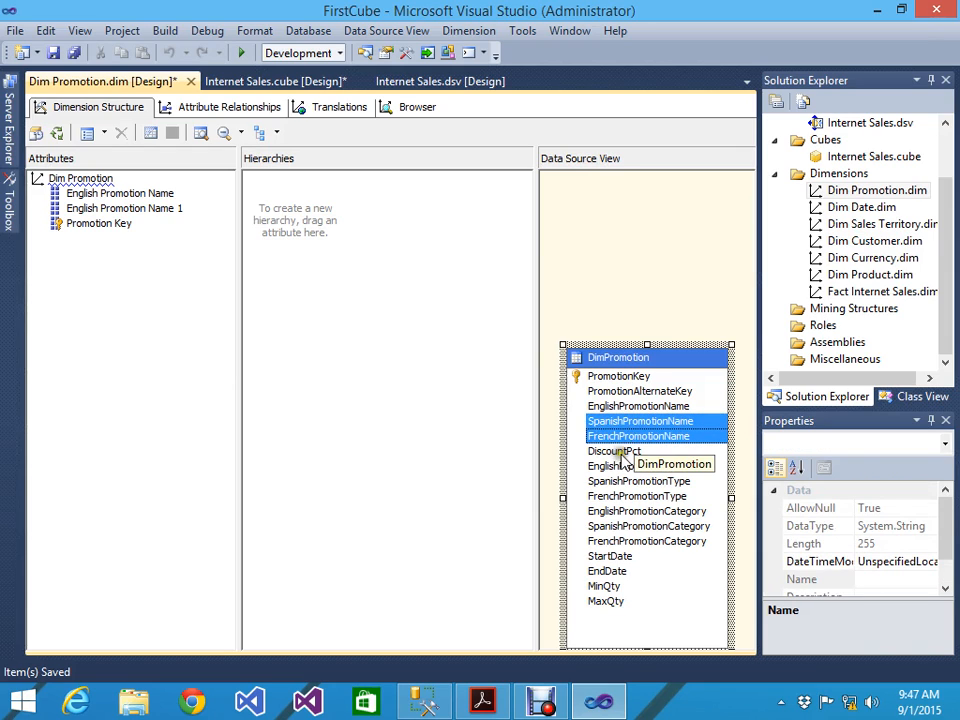
left_click_drag(581, 437, 138, 280)
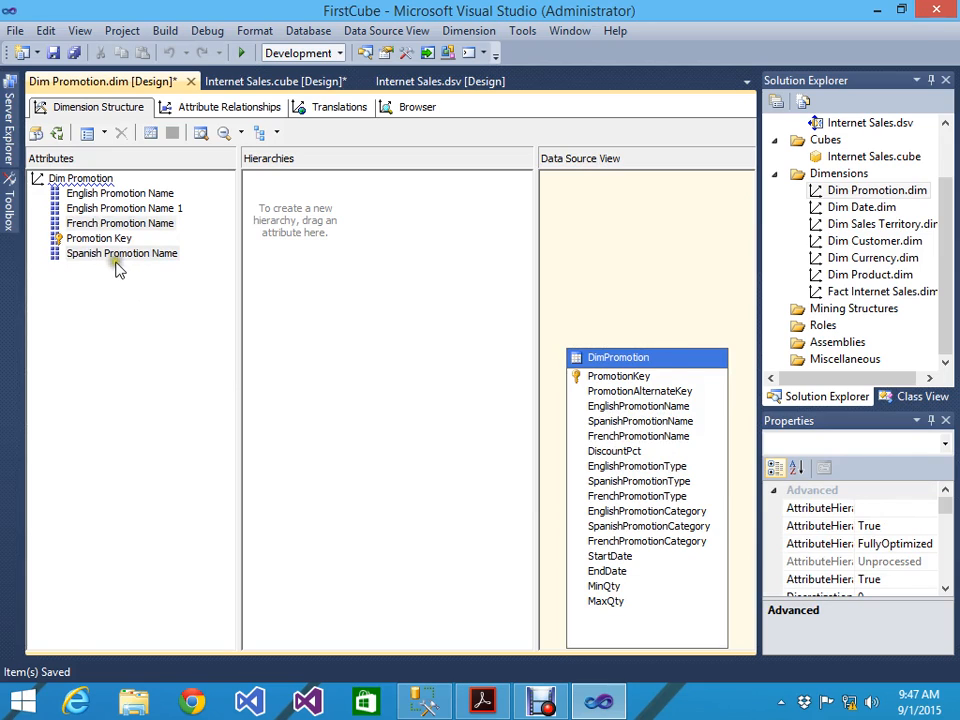
Add the English, Spanish and French PromotionType and PromotionCategory columns to the Dim Promotion attributes.
left_click(619, 467)
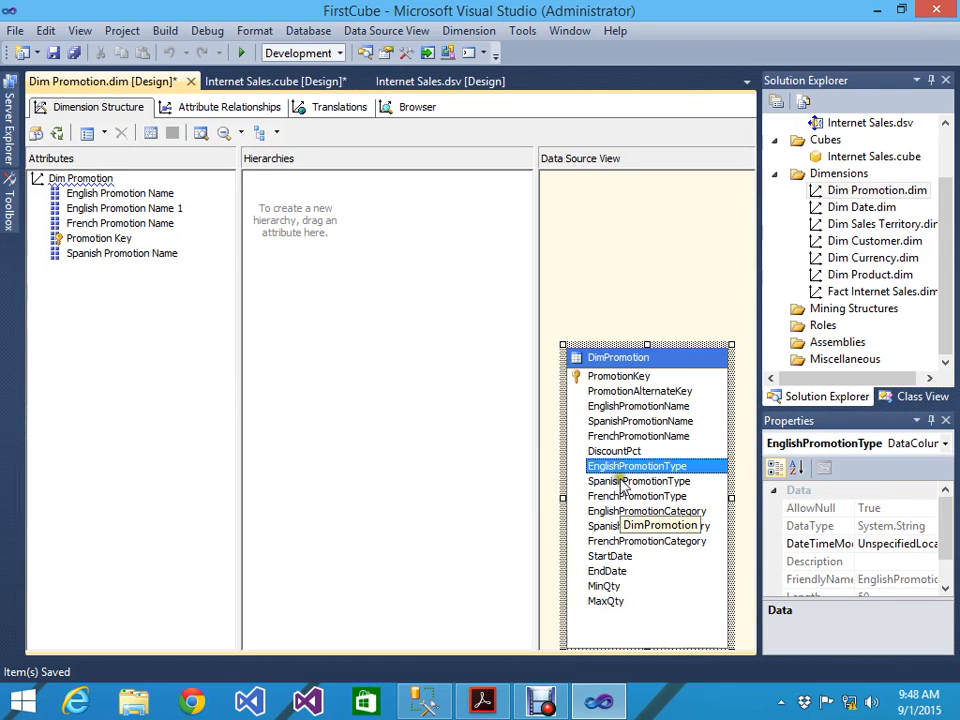
left_click(620, 481, "ctrl")
left_click(620, 496, "ctrl")
left_click(621, 511, "ctrl")
left_click(621, 526, "ctrl")
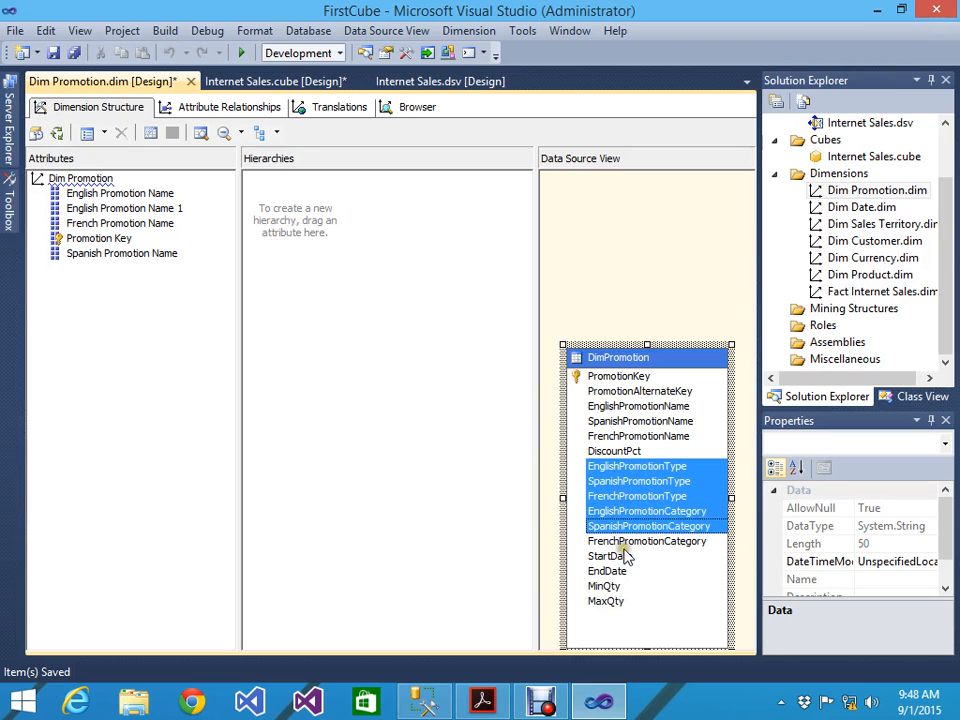
left_click(621, 541, "ctrl")
left_click_drag(640, 510, 92, 398)
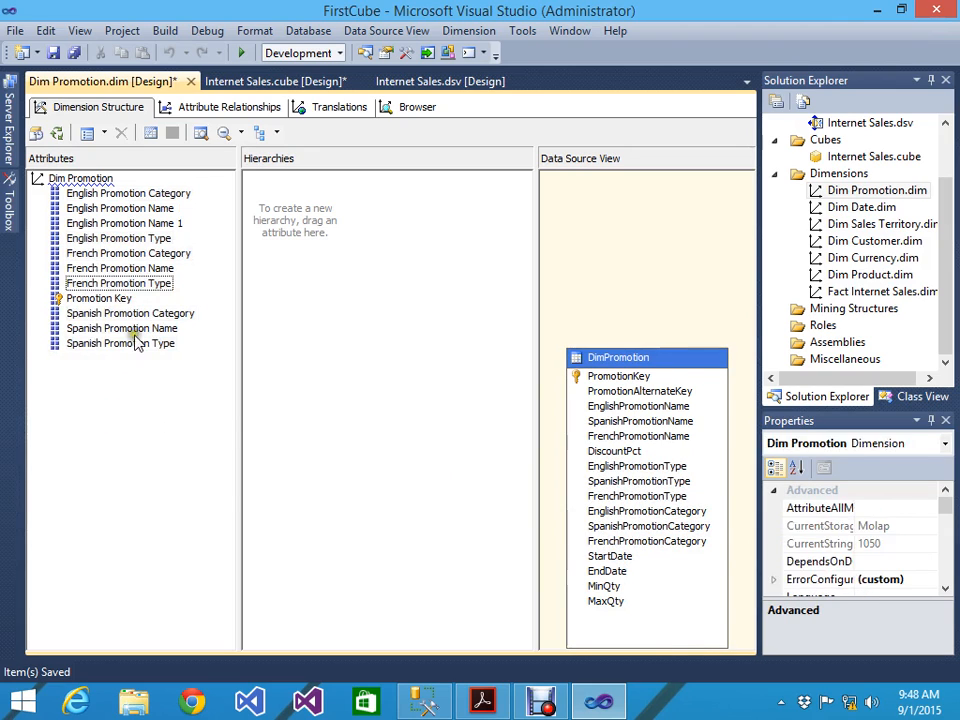
Delete the duplicate attribute English Promotion Name 1 from Dim Promotion, then check the remaining English attributes.
left_click(155, 224)
right_click(157, 226)
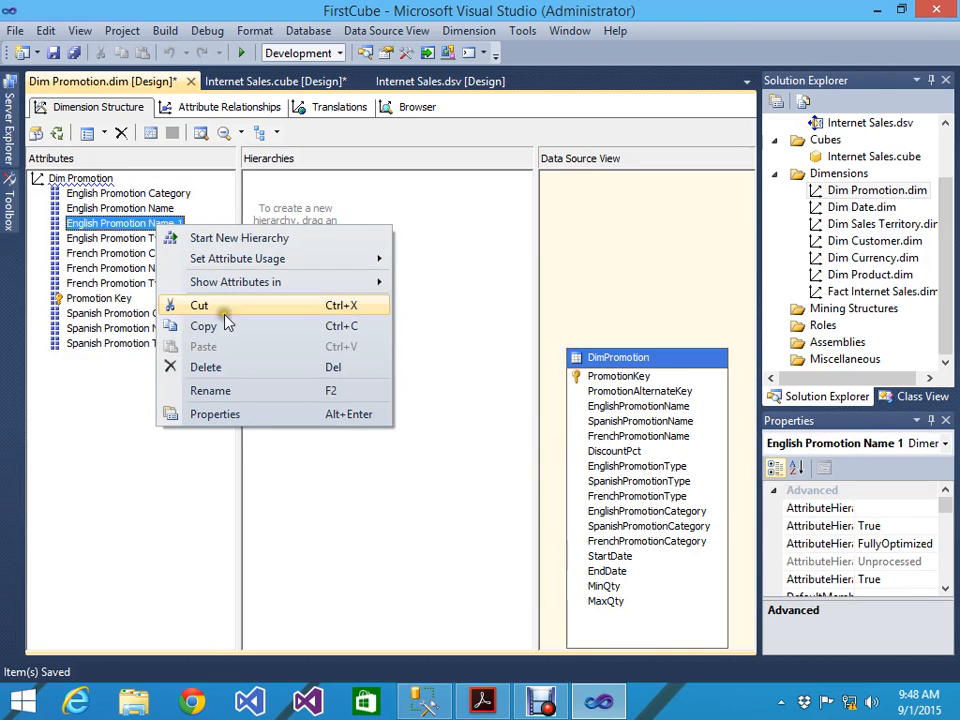
left_click(228, 369)
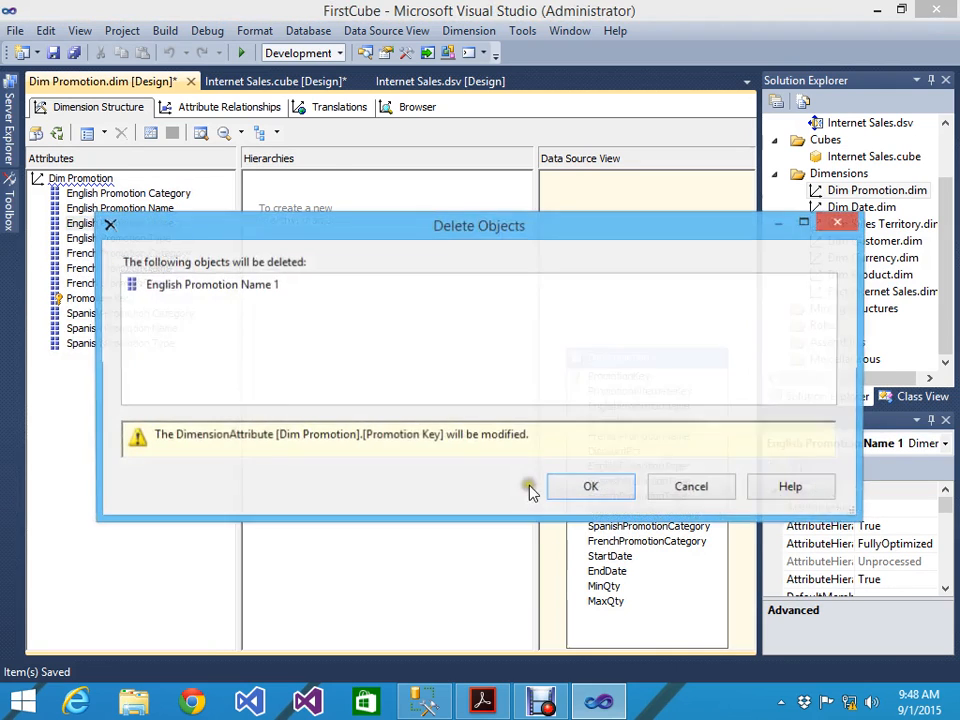
left_click(578, 490)
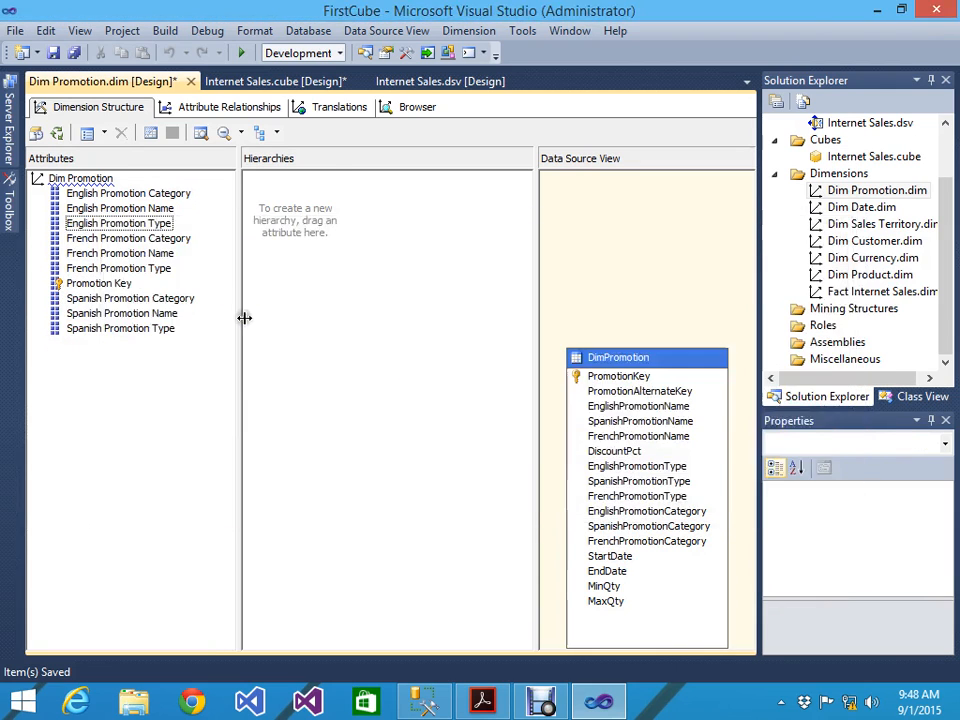
left_click(131, 194)
left_click(130, 224)
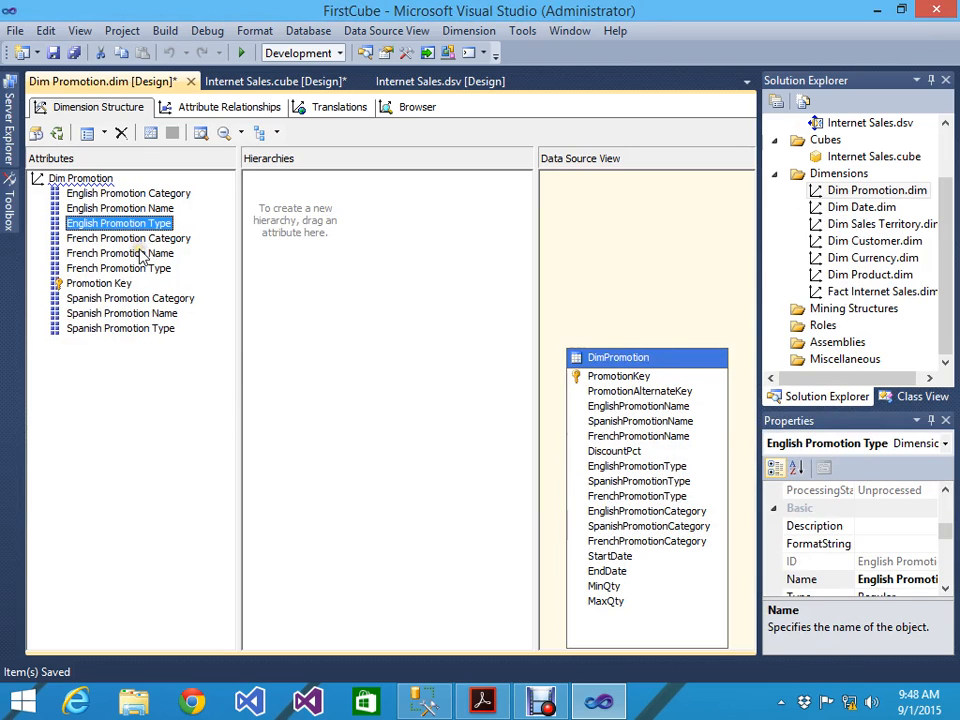
Save the changes to the project and close the Dim Promotion.dim designer.
left_click(862, 224)
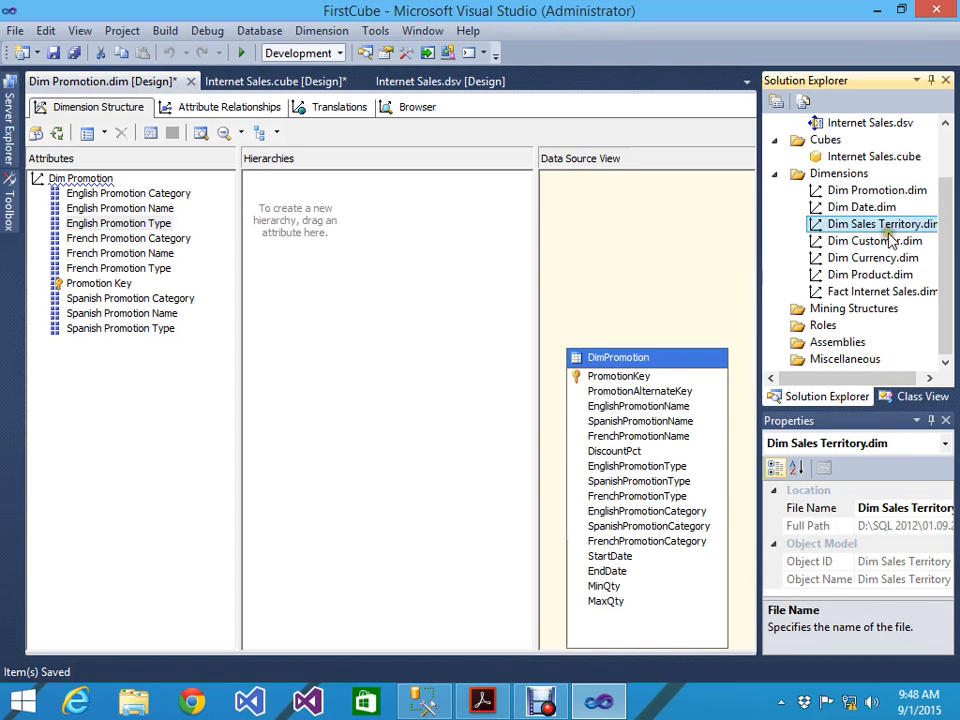
left_click(52, 54)
left_click(680, 402)
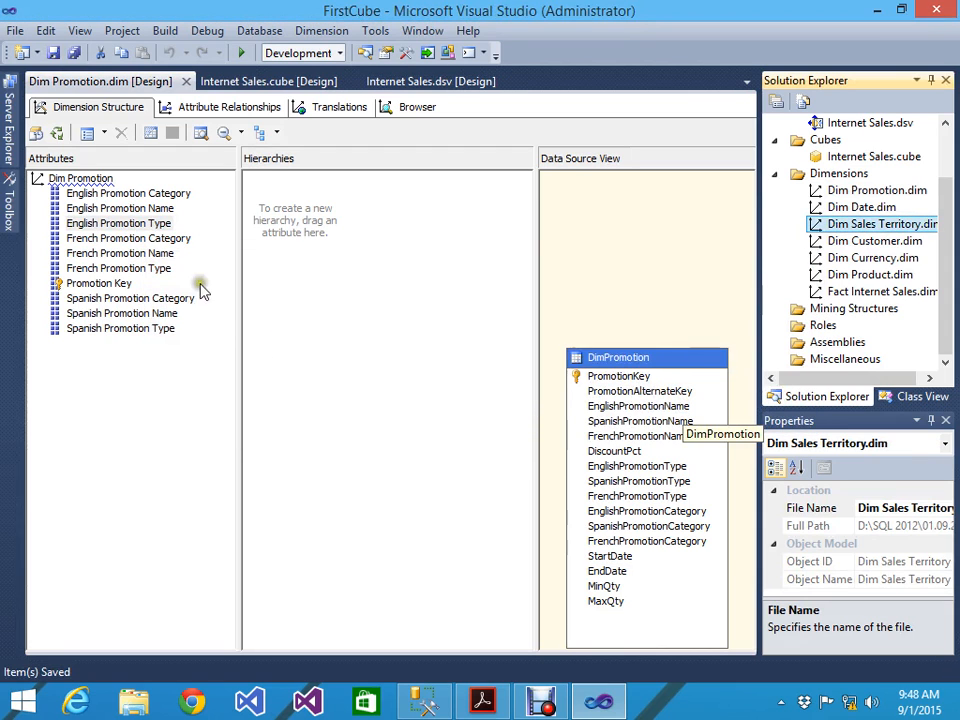
left_click(189, 81)
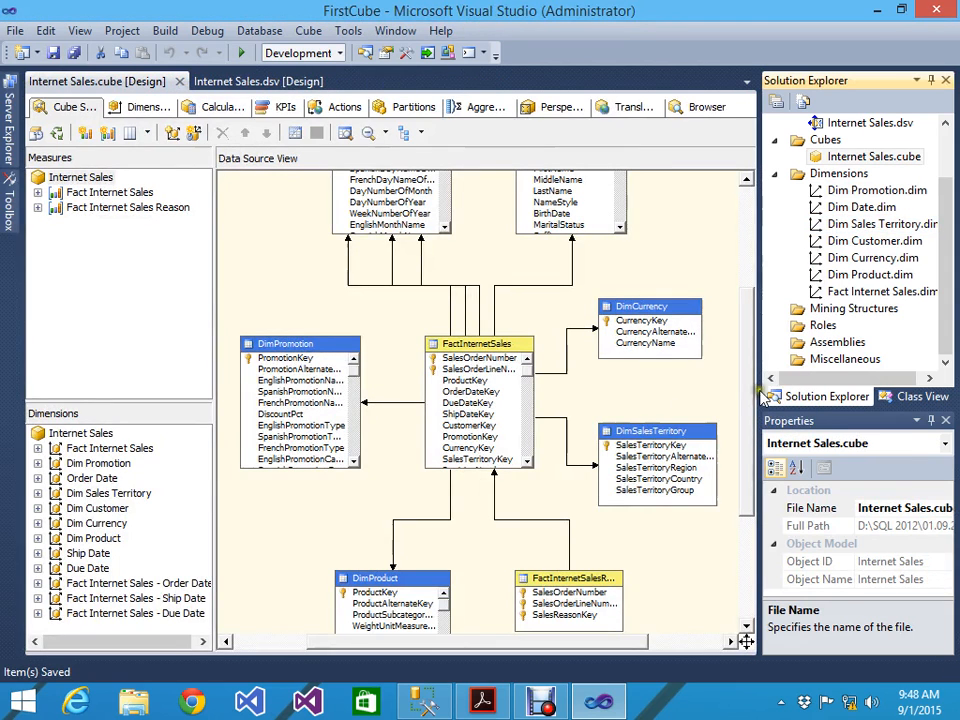
Open Dim Sales Territory.dim for design and add SalesTerritoryRegion, SalesTerritoryCountry and SalesTerritoryGroup to its attributes.
double_click(864, 228)
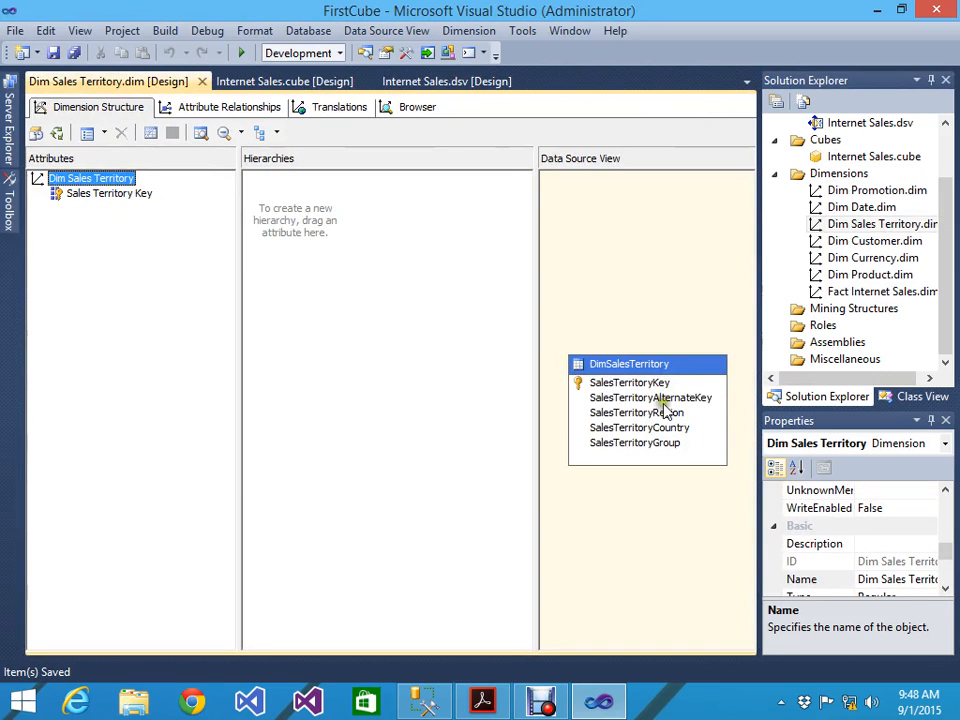
left_click(642, 412)
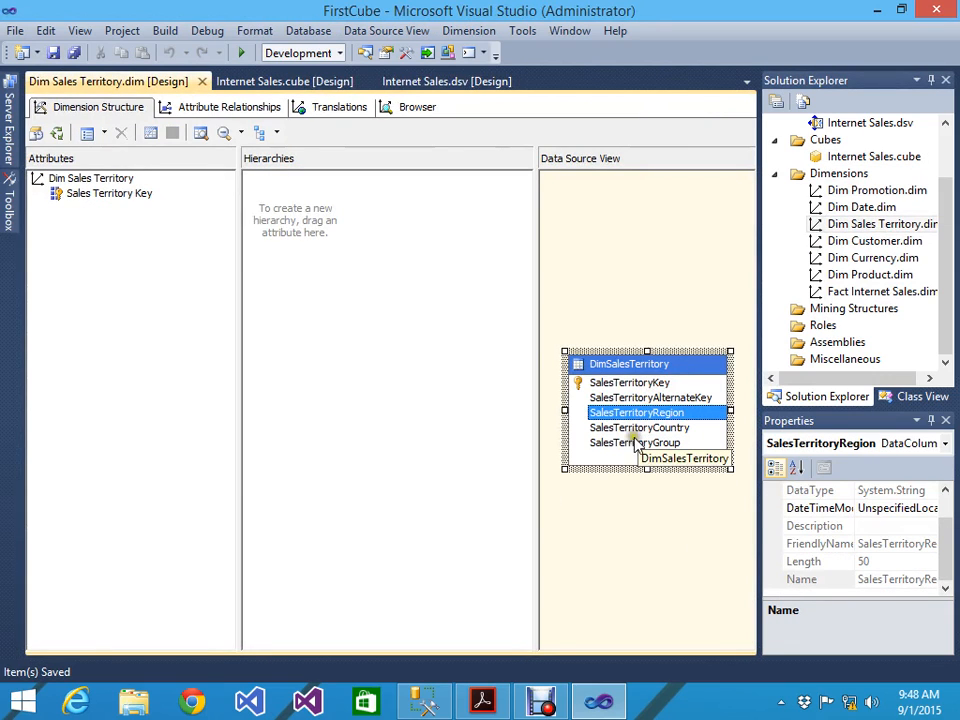
left_click(648, 430, "ctrl")
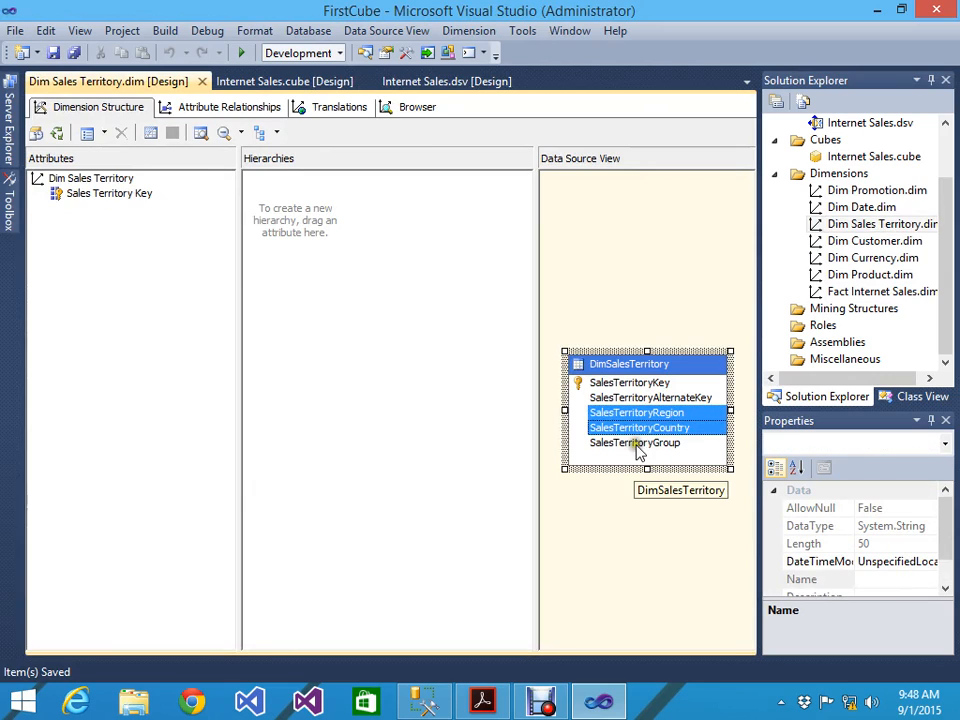
left_click(638, 446, "ctrl")
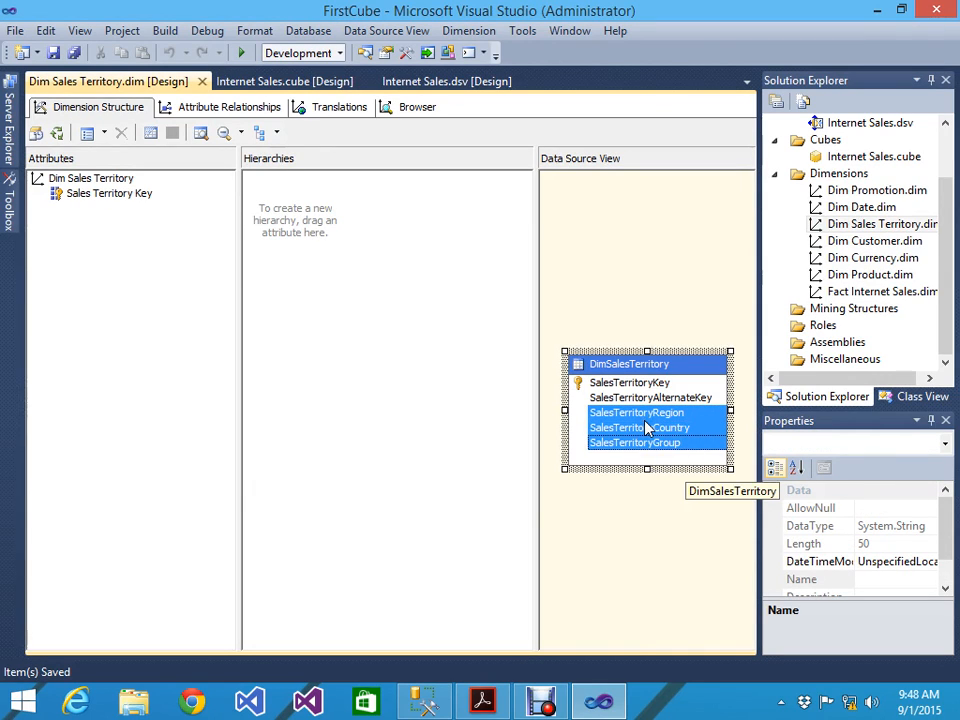
left_click_drag(645, 428, 150, 361)
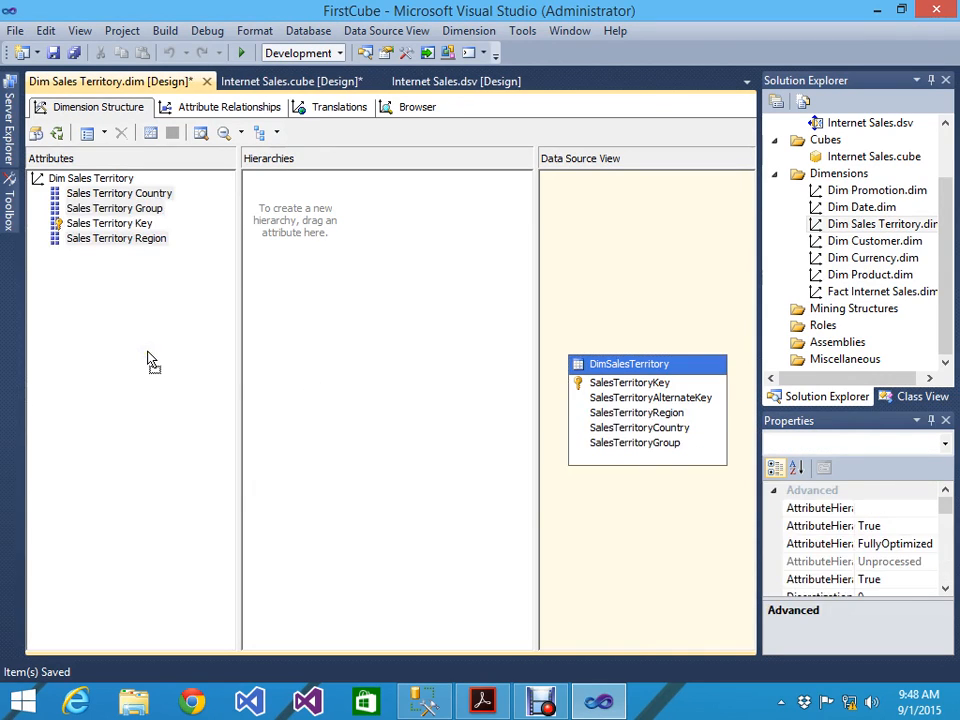
Open Dim Customer.dim for design and add Title, FirstName, MiddleName, LastName and NameStyle to its attributes.
left_click(861, 253)
double_click(861, 250)
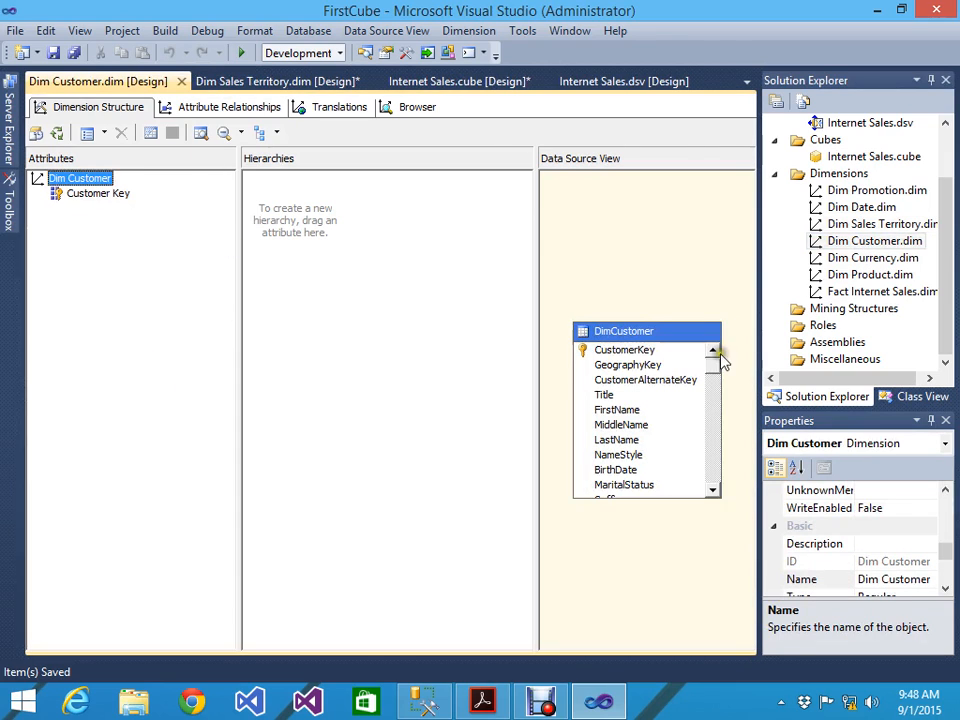
left_click(605, 410)
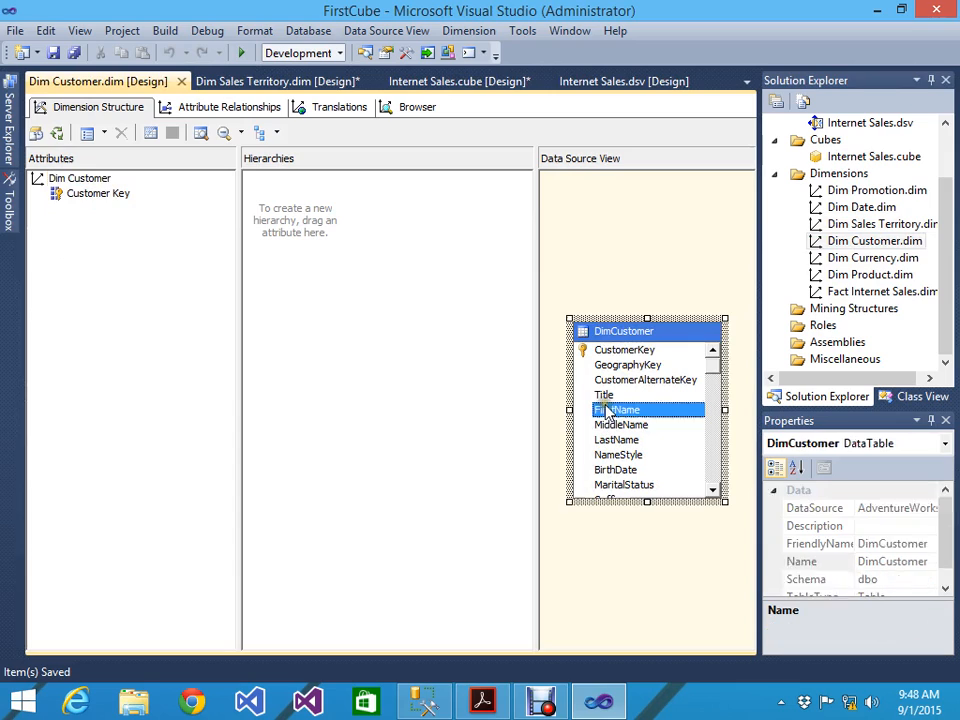
left_click(603, 395)
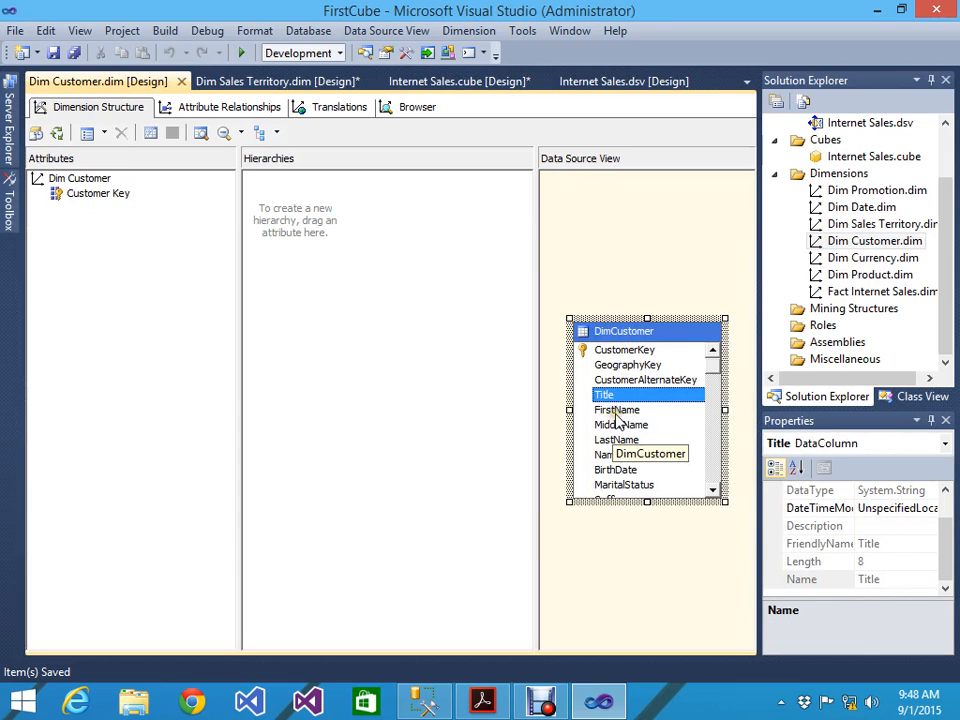
left_click(615, 410, "ctrl")
left_click(617, 425, "ctrl")
left_click(615, 440, "ctrl")
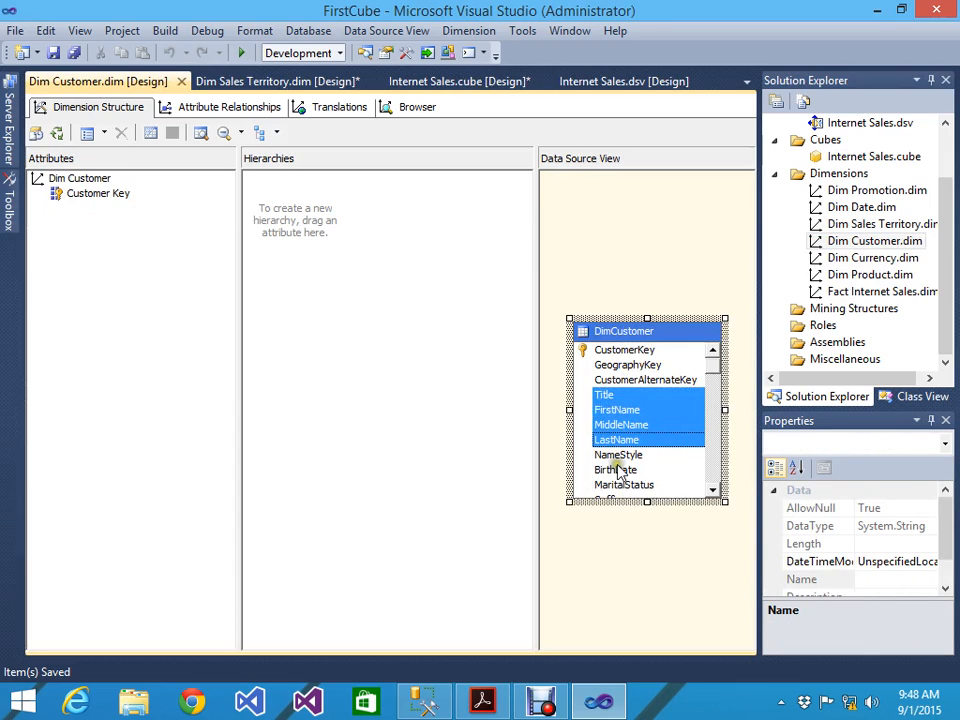
left_click(618, 455, "ctrl")
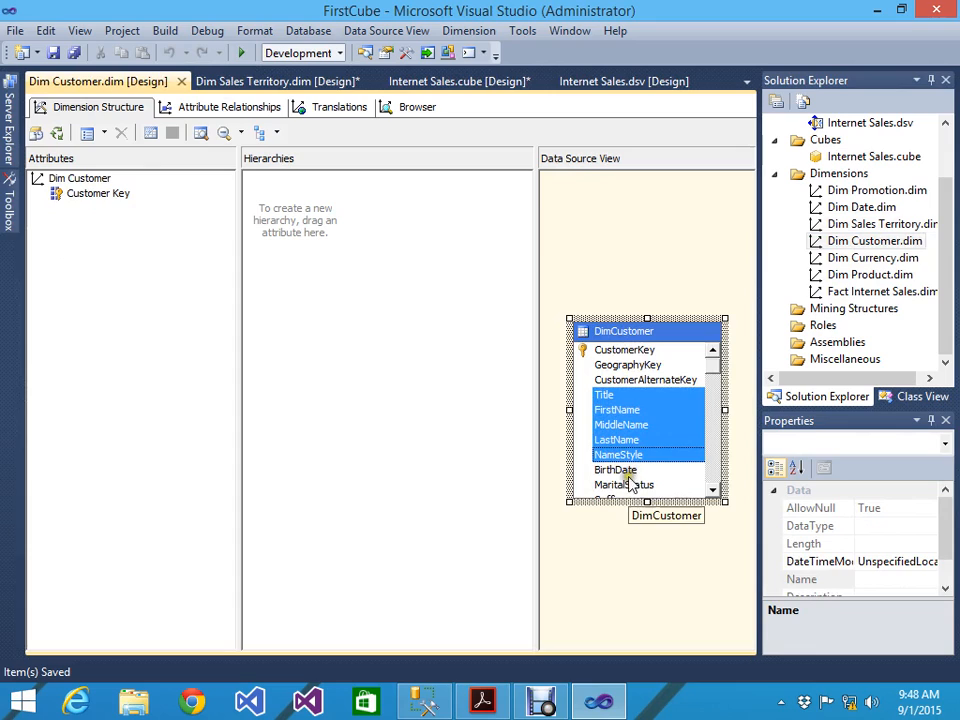
left_click(714, 491)
left_click(716, 491)
left_click(716, 491)
left_click(716, 491)
left_click(716, 491)
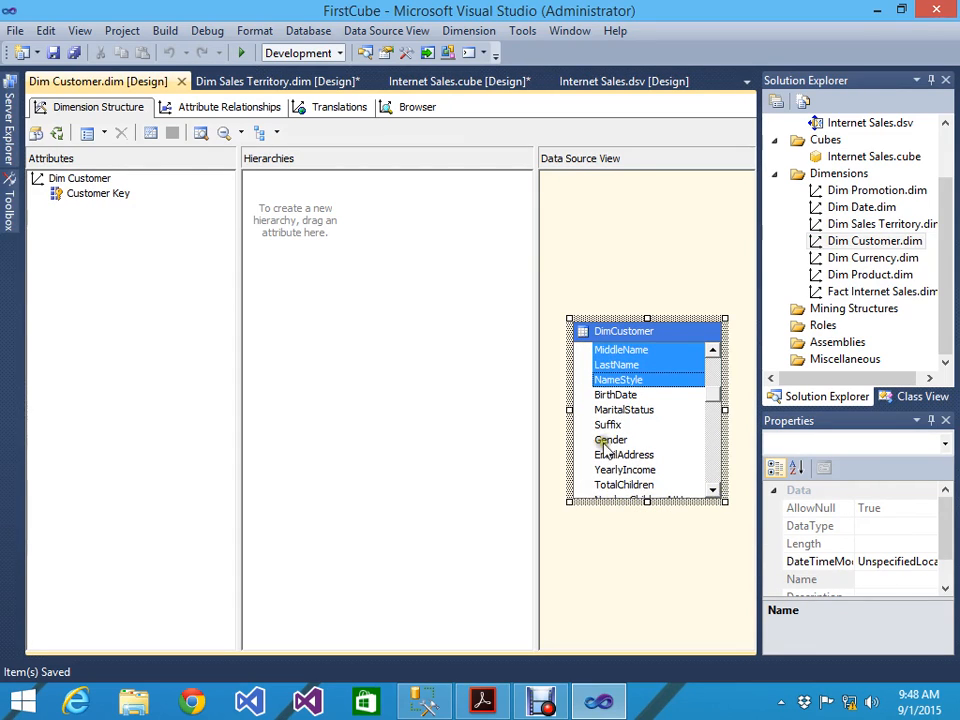
left_click_drag(641, 387, 475, 375)
left_click_drag(105, 330, 110, 335)
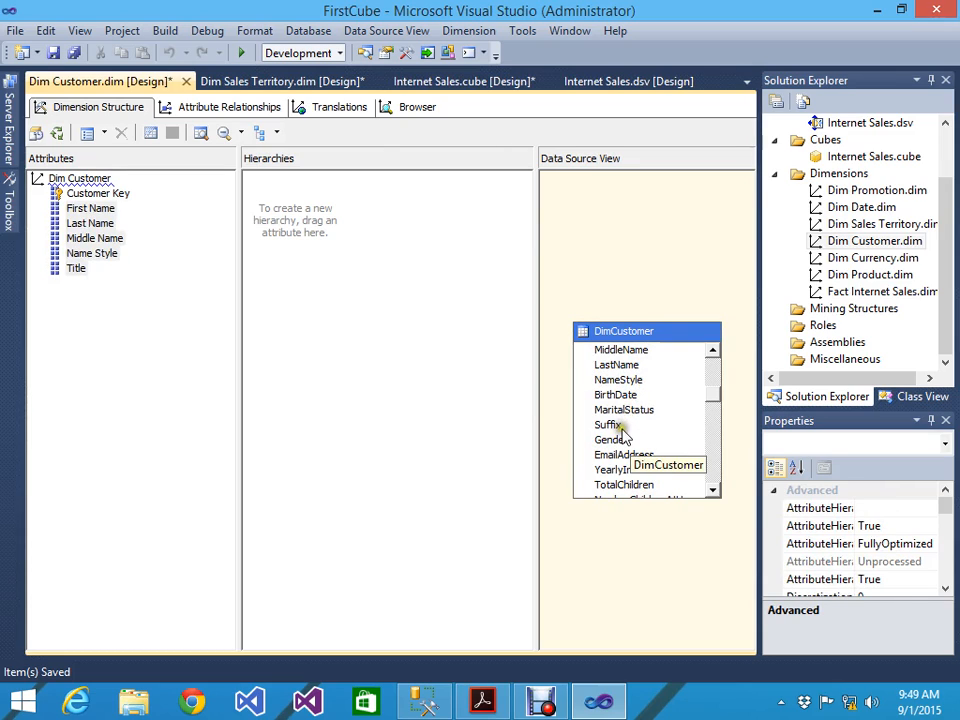
Select the MaritalStatus, Suffix, Gender and EmailAddress columns together in the DimCustomer table of the data source view.
left_click(622, 410)
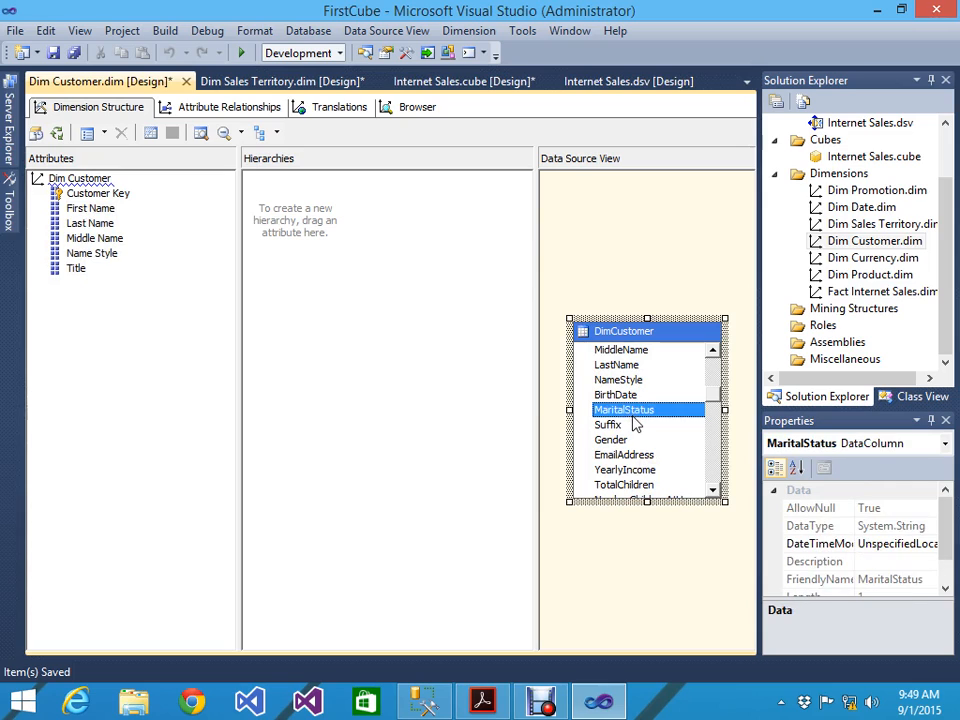
left_click(621, 428)
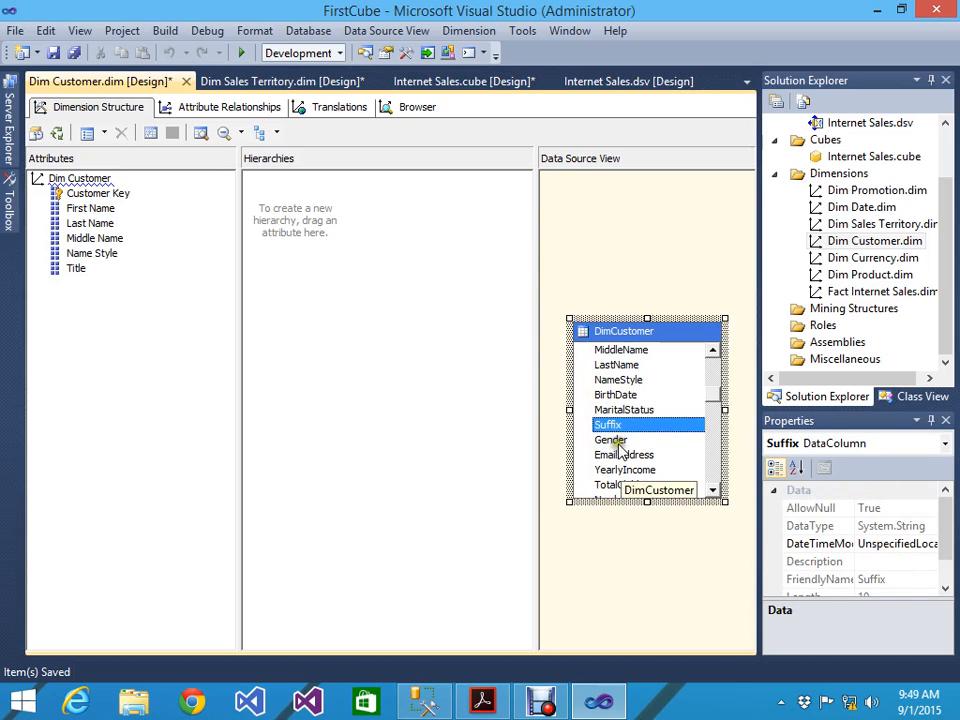
left_click(621, 441)
left_click(622, 414)
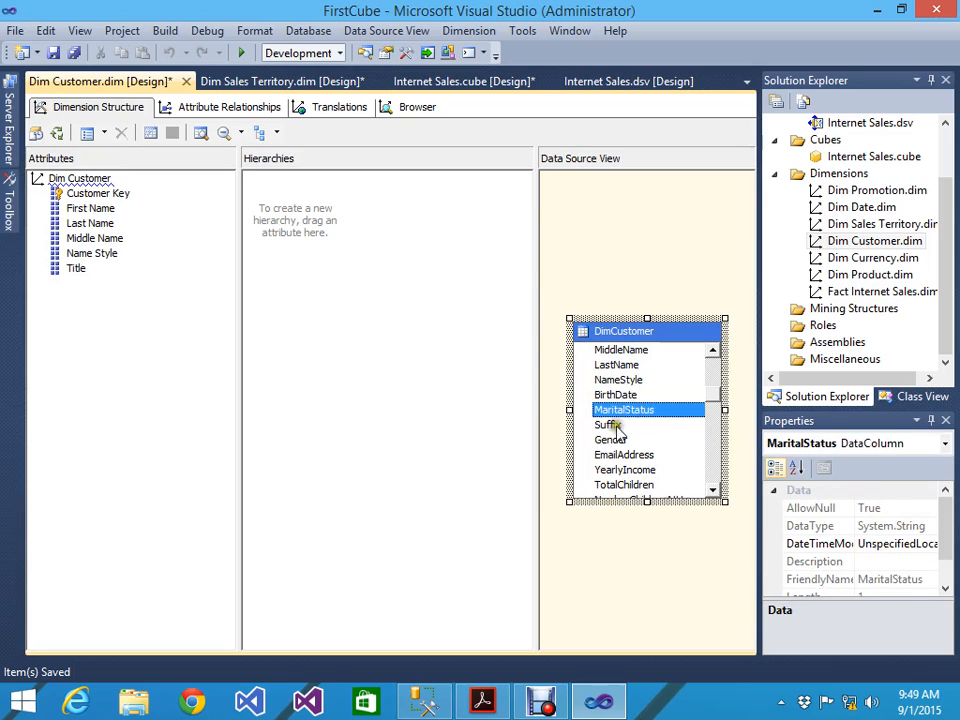
left_click(610, 424, "ctrl")
left_click(618, 442, "ctrl")
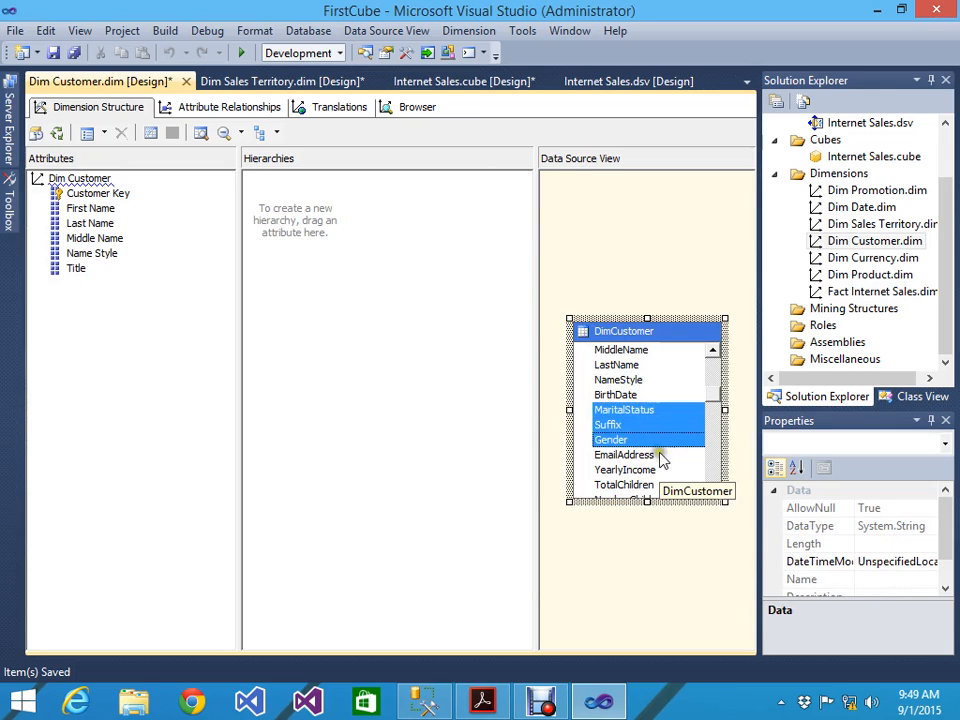
left_click(641, 456, "ctrl")
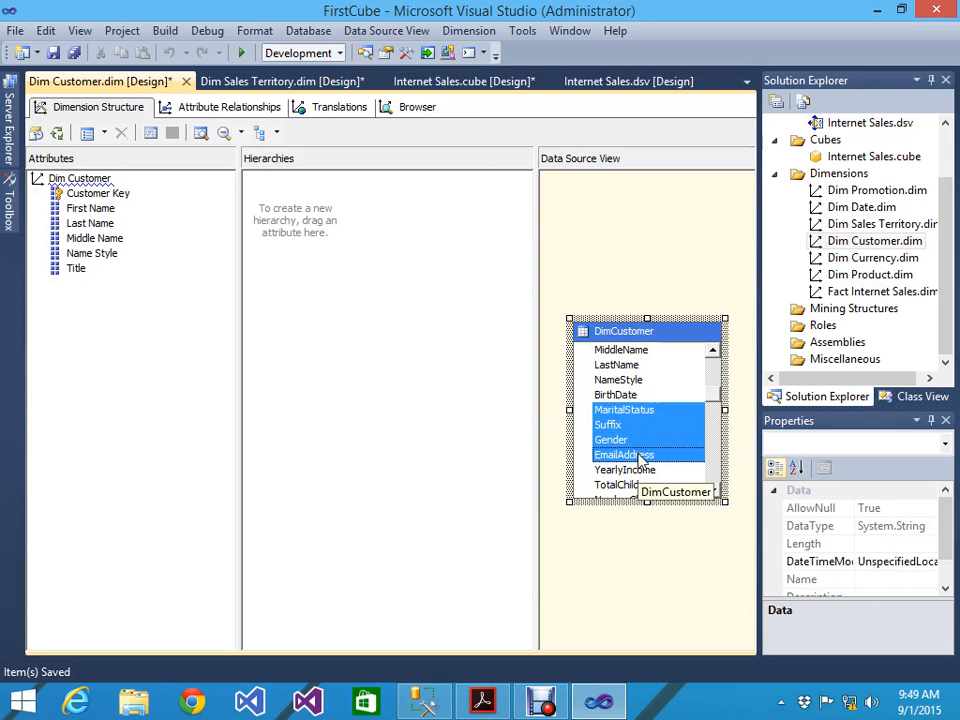
left_click(713, 491)
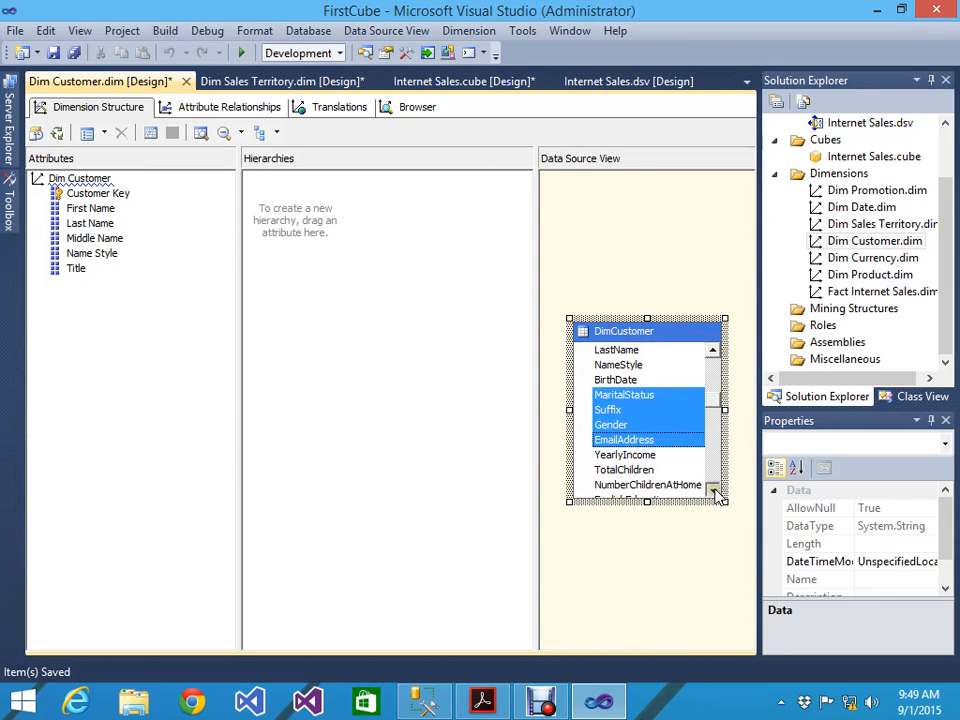
left_click(713, 491)
left_click(713, 491)
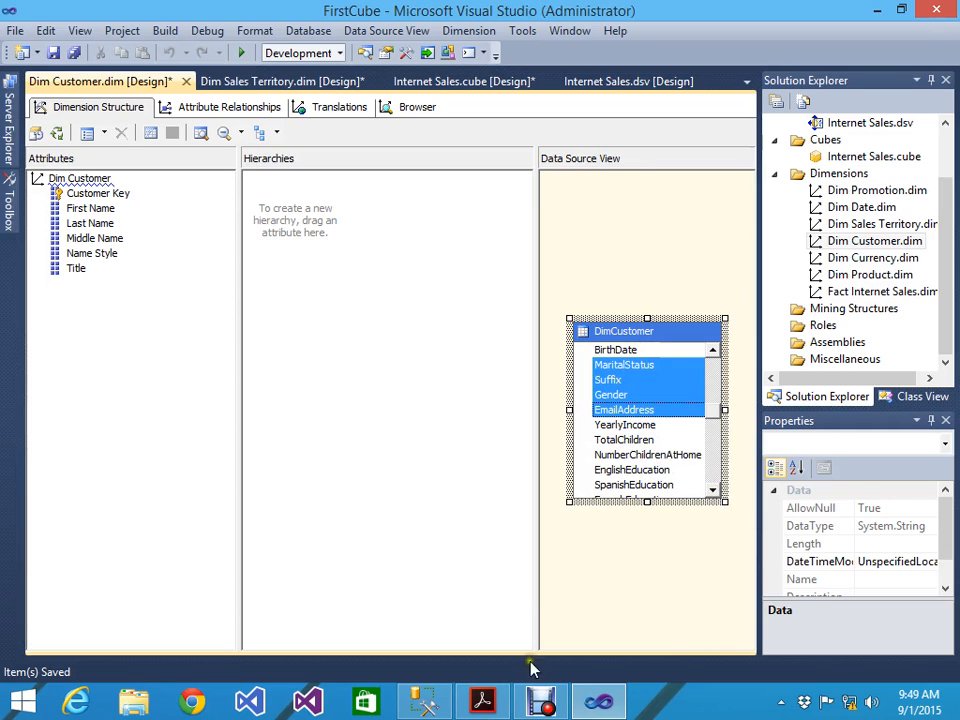
left_click(541, 700)
left_click(316, 538)
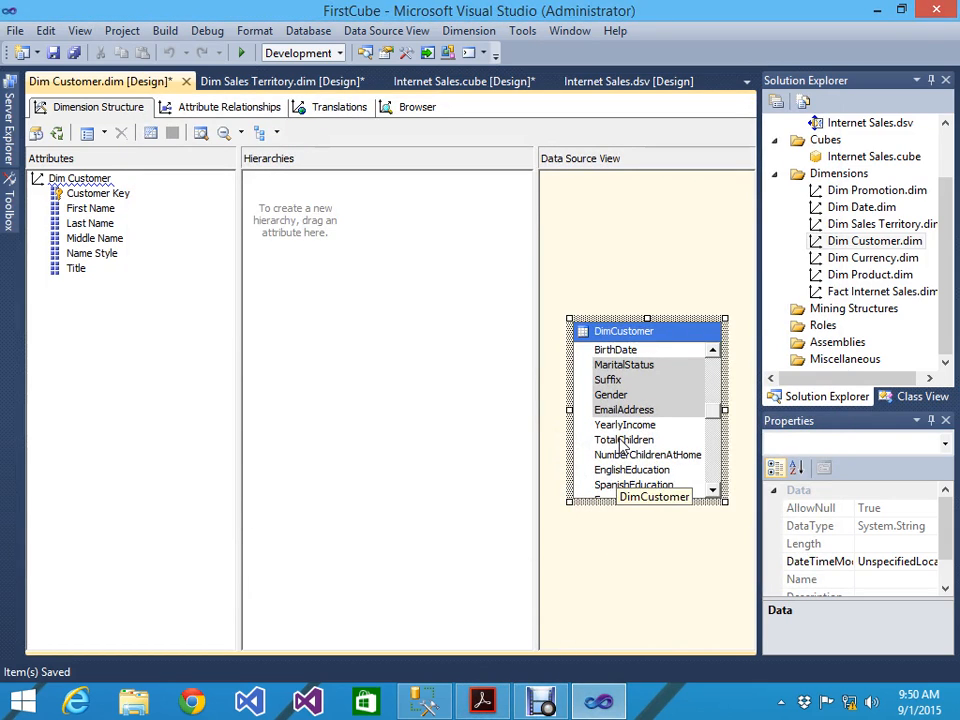
Add MaritalStatus, Suffix, Gender and EmailAddress from the DimCustomer table to the Dim Customer attributes.
left_click_drag(640, 373, 94, 377)
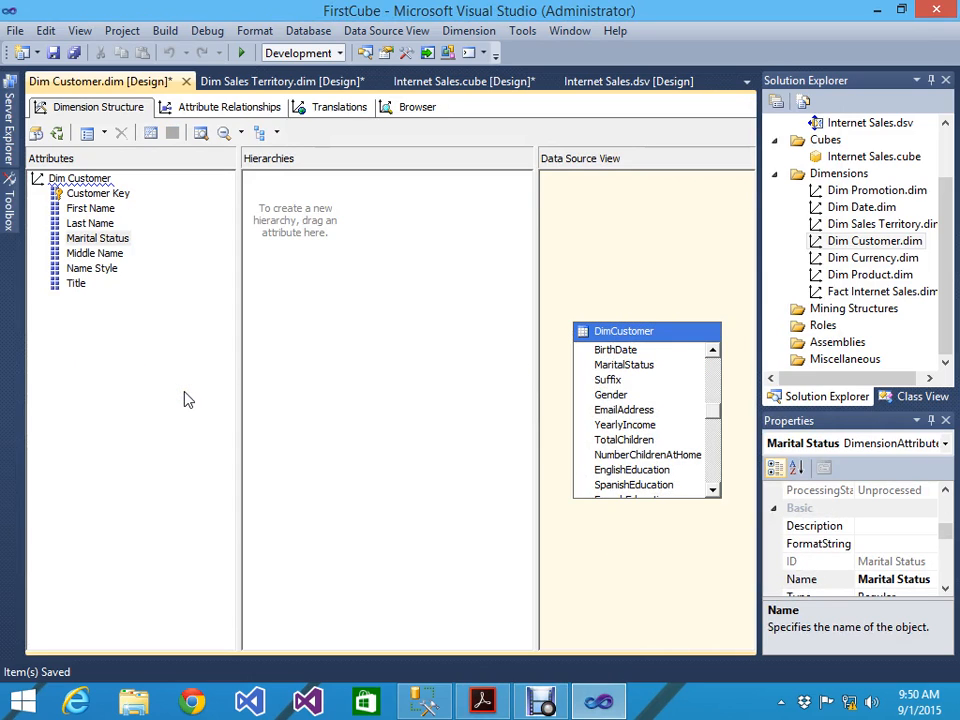
left_click(606, 410)
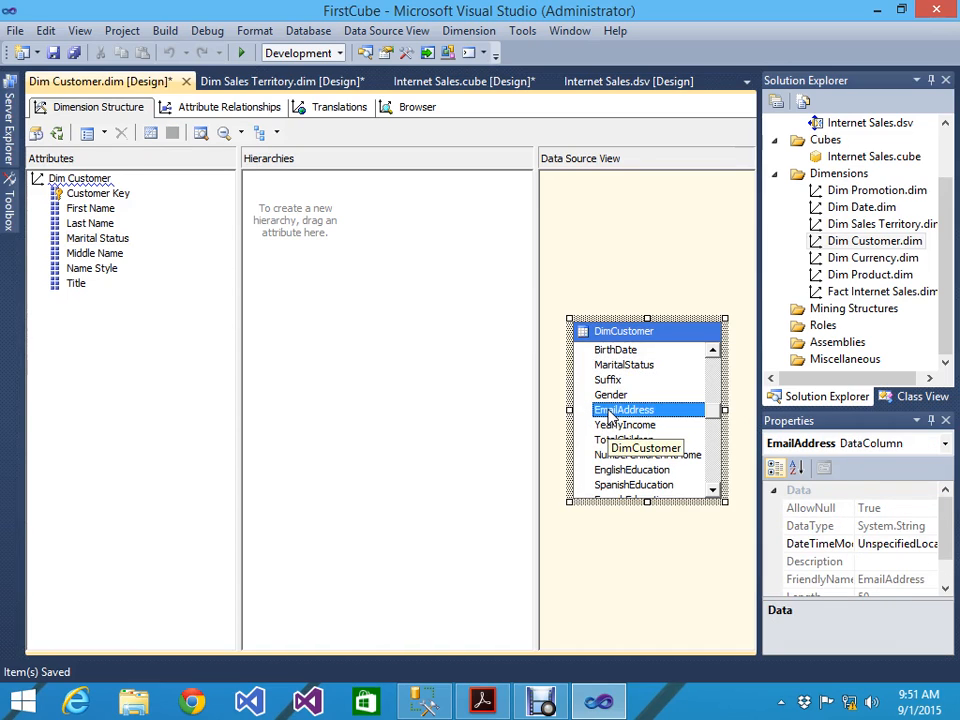
left_click(608, 381)
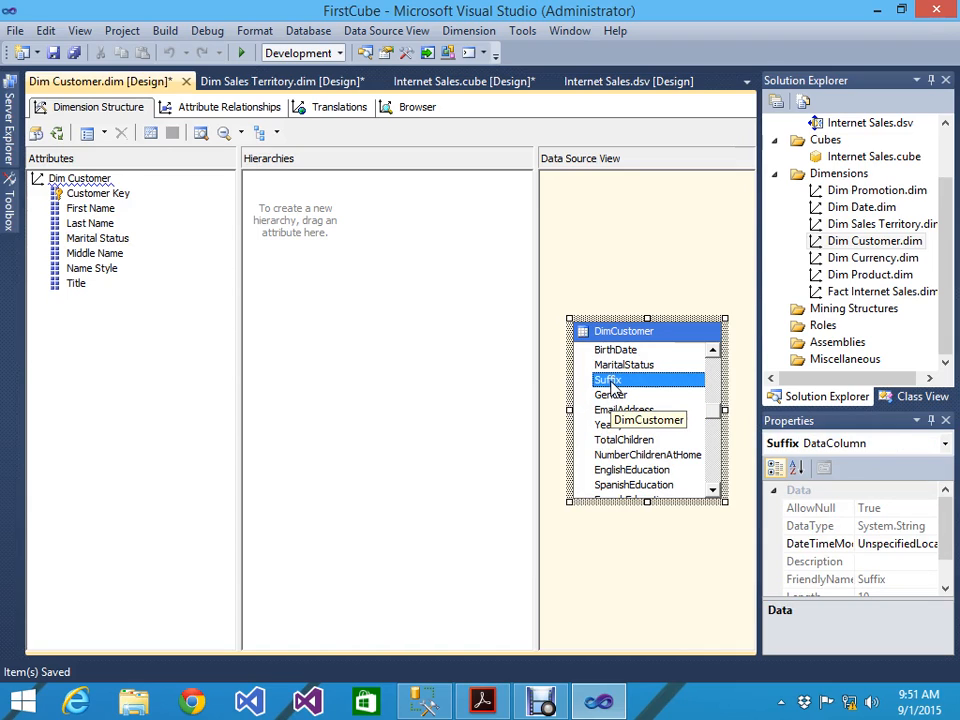
left_click(610, 395, "ctrl")
left_click(612, 410, "ctrl")
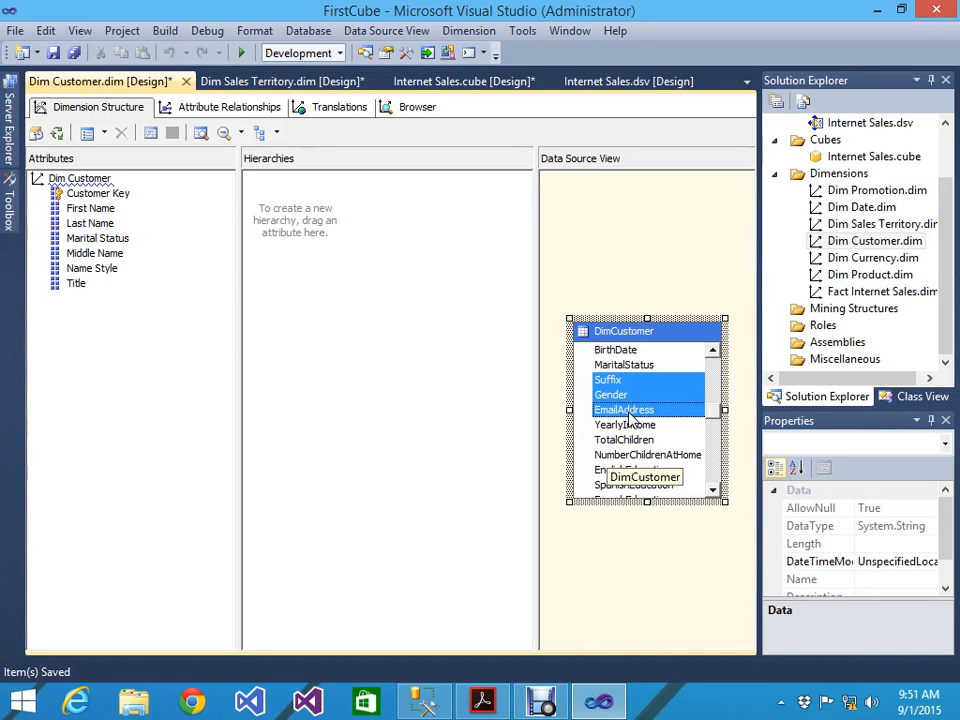
left_click_drag(628, 418, 118, 429)
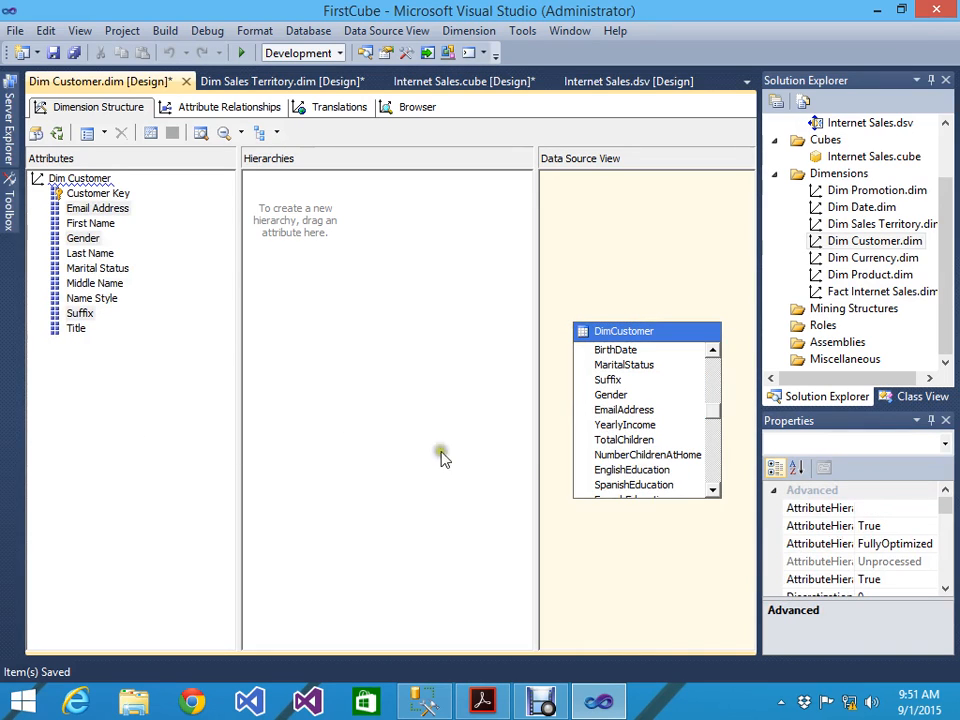
Add EnglishEducation and SpanishEducation to the Dim Customer attributes and save all project files.
left_click(628, 456)
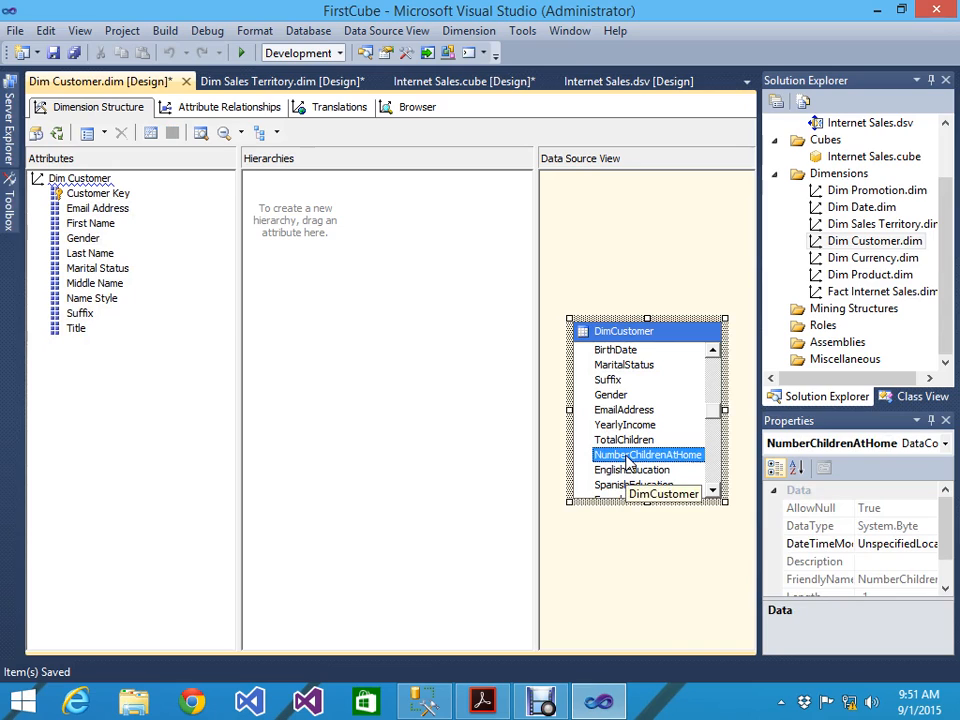
left_click(625, 470)
scroll(622, 478, "down", 1)
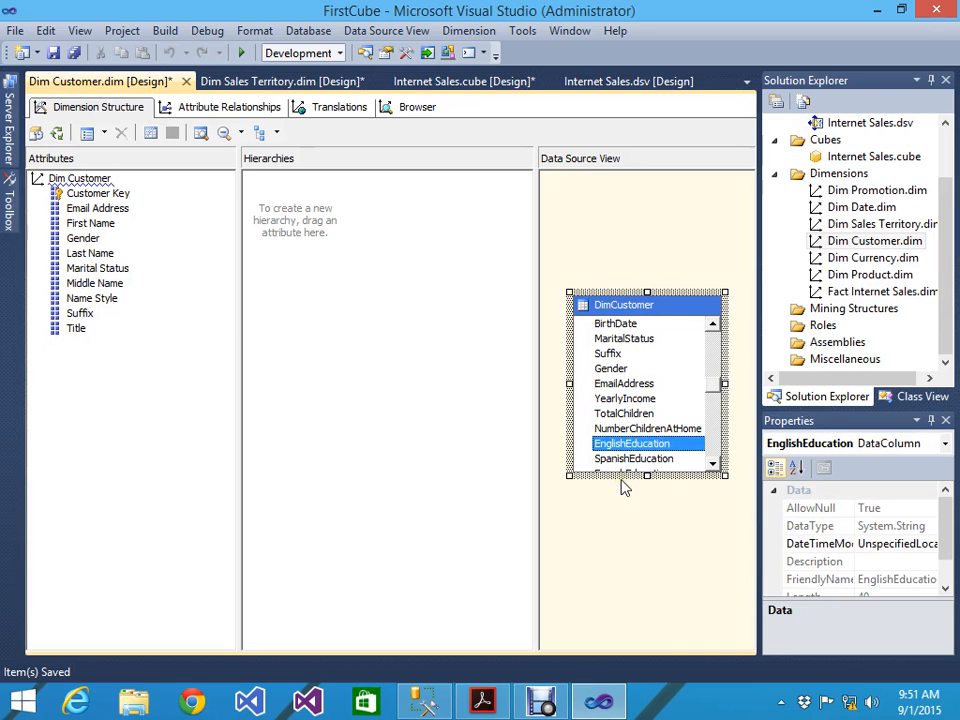
left_click(628, 459)
left_click(627, 444)
left_click(630, 459, "ctrl")
left_click_drag(630, 459, 85, 382)
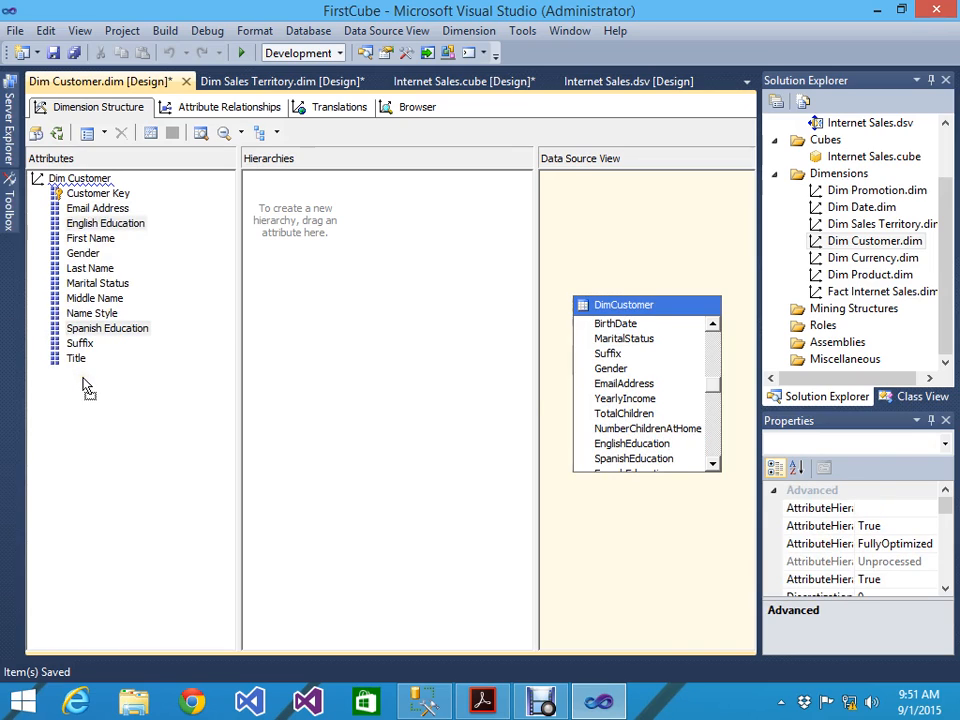
left_click(73, 52)
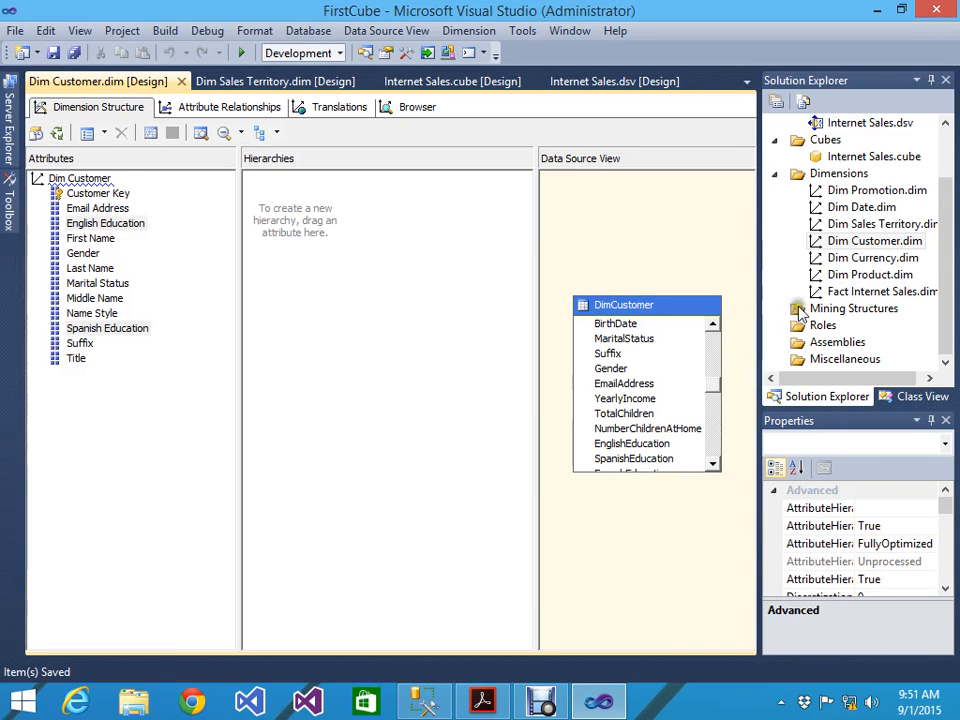
Open Dim Currency.dim for design and add CurrencyName to its attributes.
double_click(860, 258)
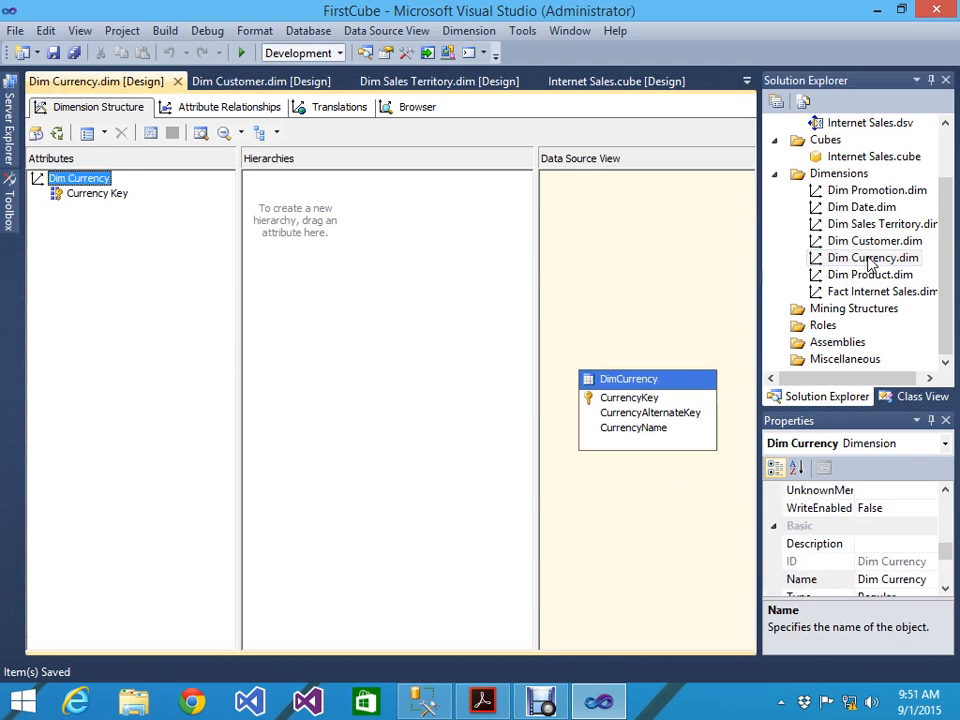
left_click(614, 430)
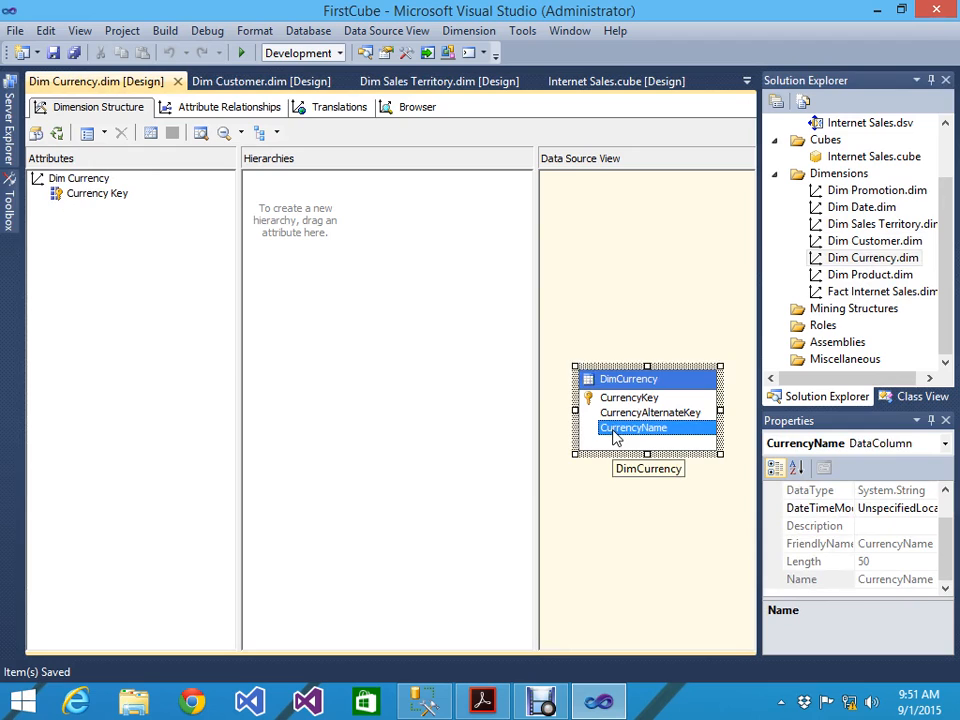
left_click_drag(614, 437, 199, 403)
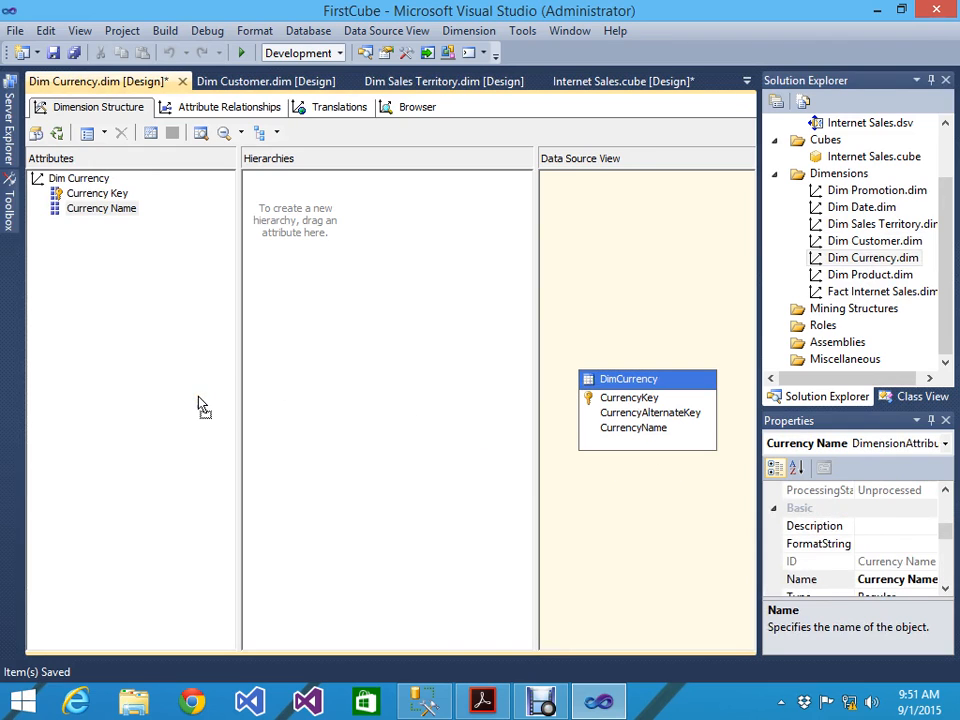
Open Dim Product.dim for design and add WeightUnitMeasureCode, SizeUnitMeasureCode, EnglishProductName, SpanishProductName and FrenchProductName to its attributes.
double_click(869, 274)
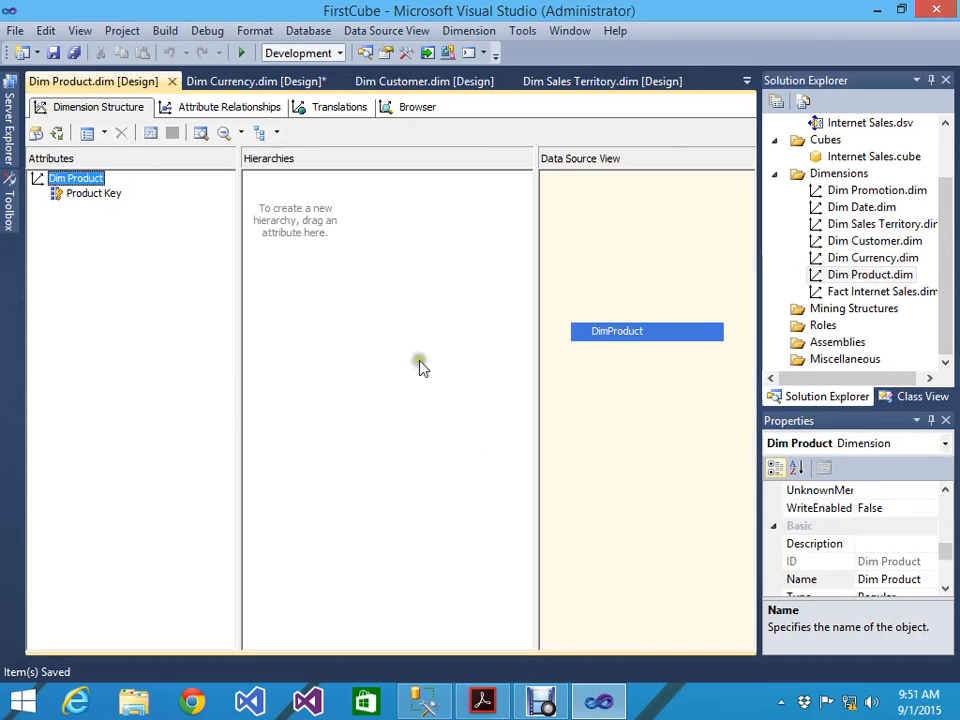
left_click(646, 380)
left_click(643, 396)
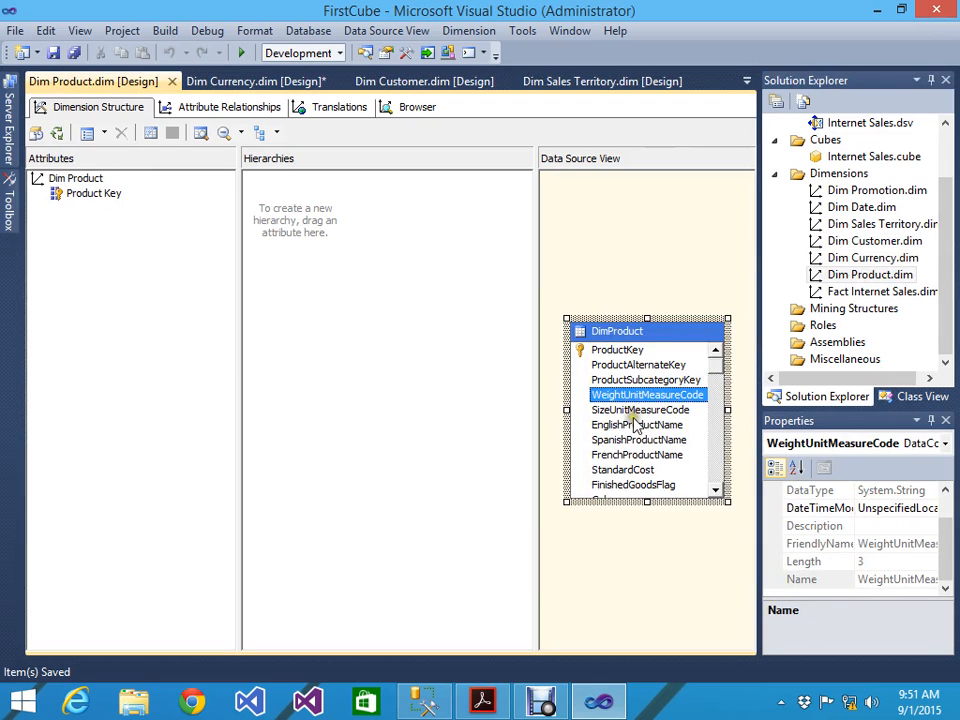
left_click(633, 411)
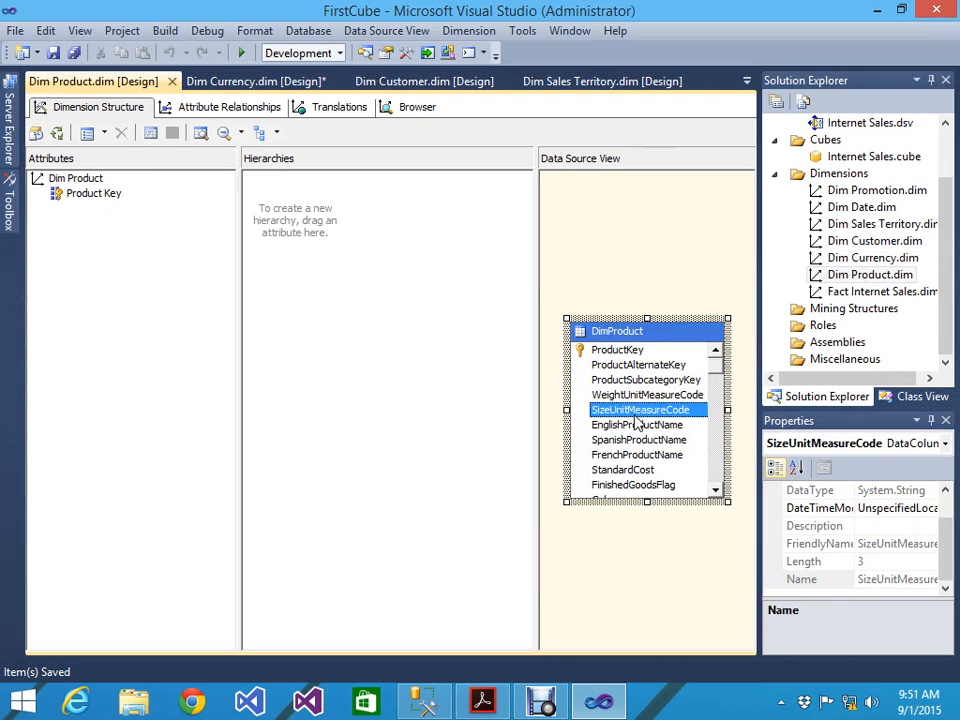
left_click(634, 425)
left_click(630, 441)
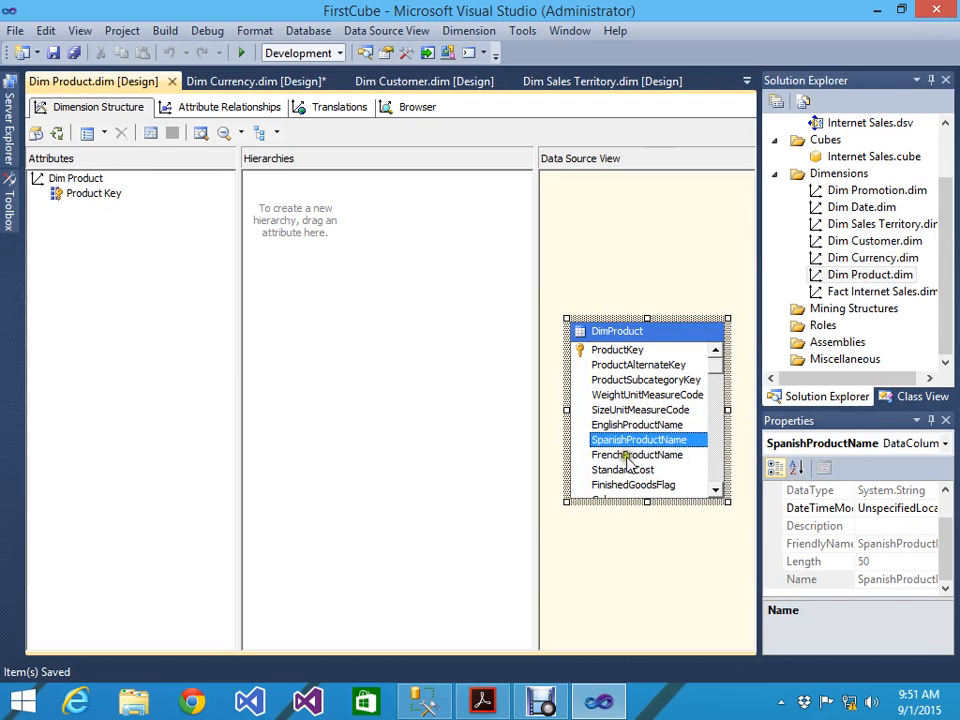
left_click(631, 455)
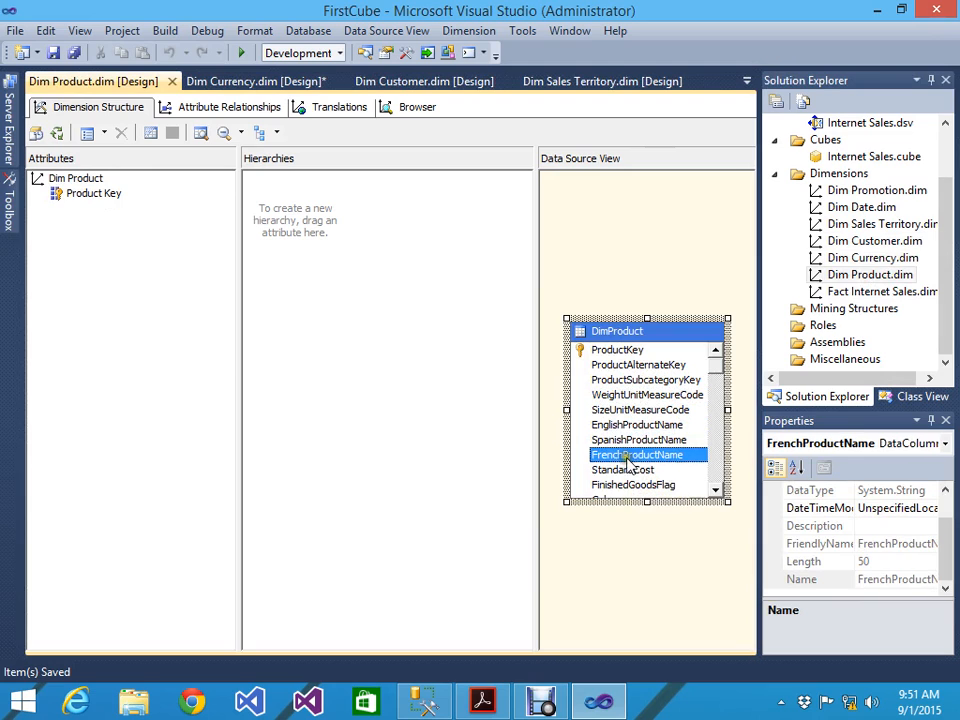
left_click(634, 396, "shift")
left_click_drag(634, 396, 355, 361)
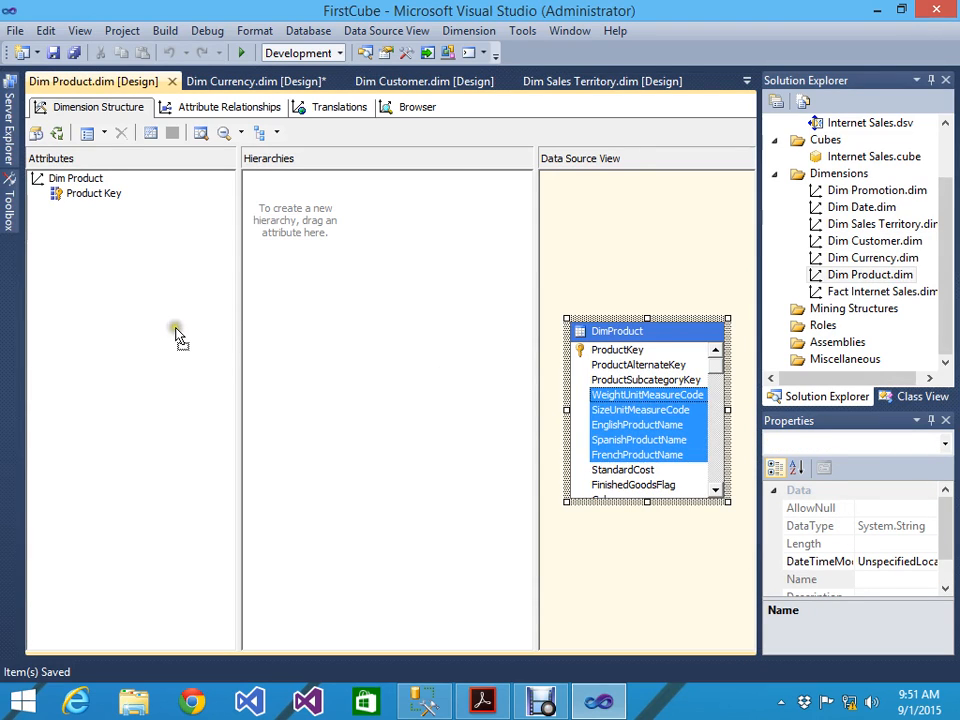
left_click_drag(176, 336, 180, 337)
Enlarge the DimProduct table in the data source view so that its columns down to ModelName are shown.
left_click(639, 469)
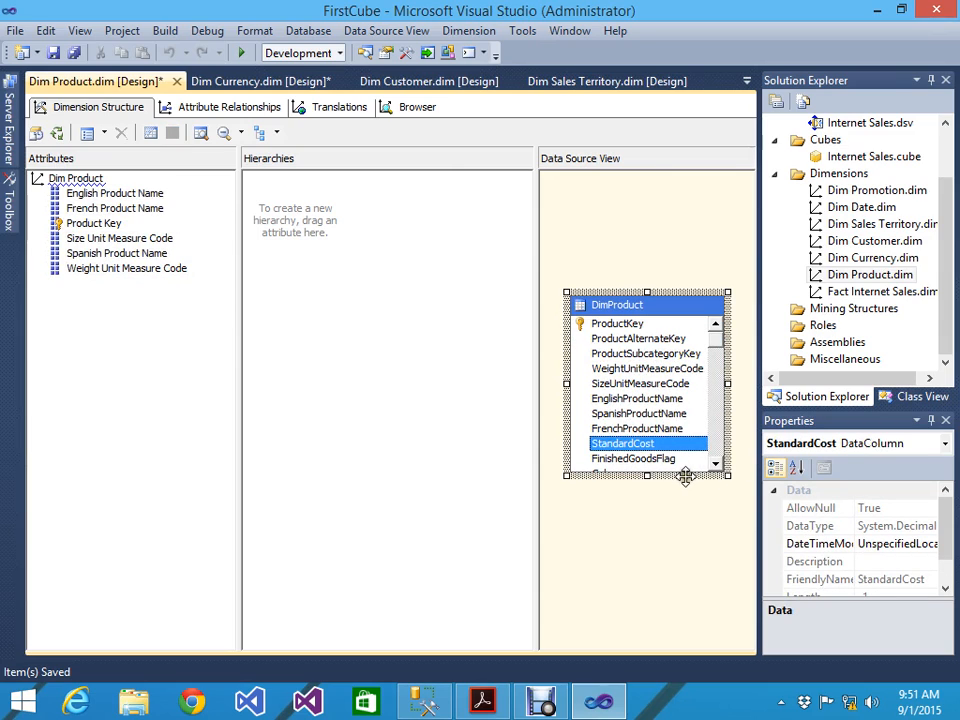
left_click_drag(648, 476, 648, 700)
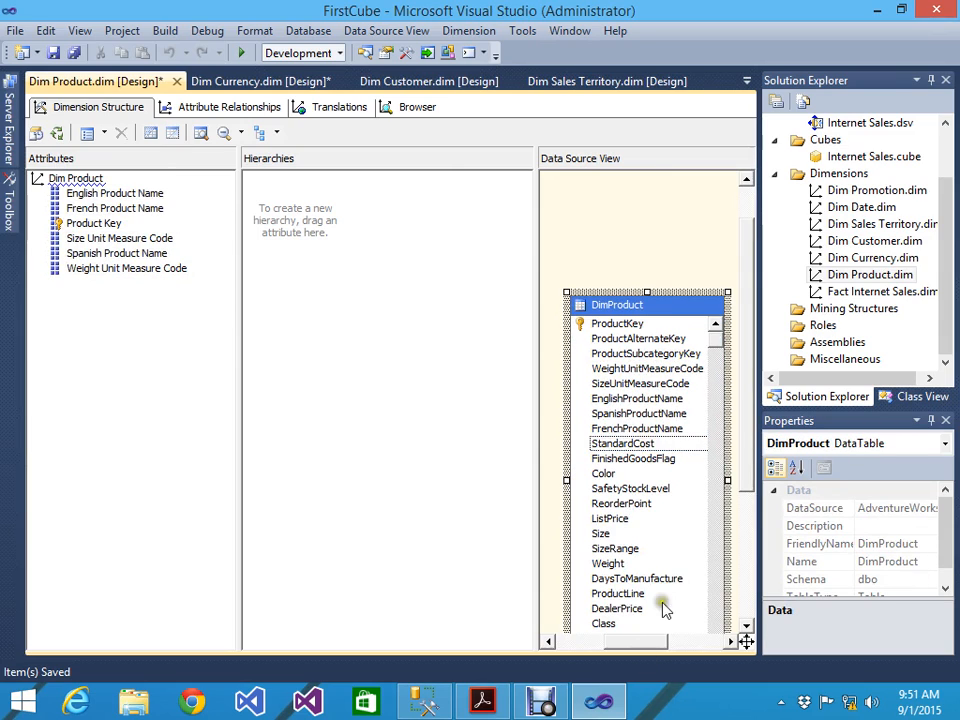
left_click(632, 460)
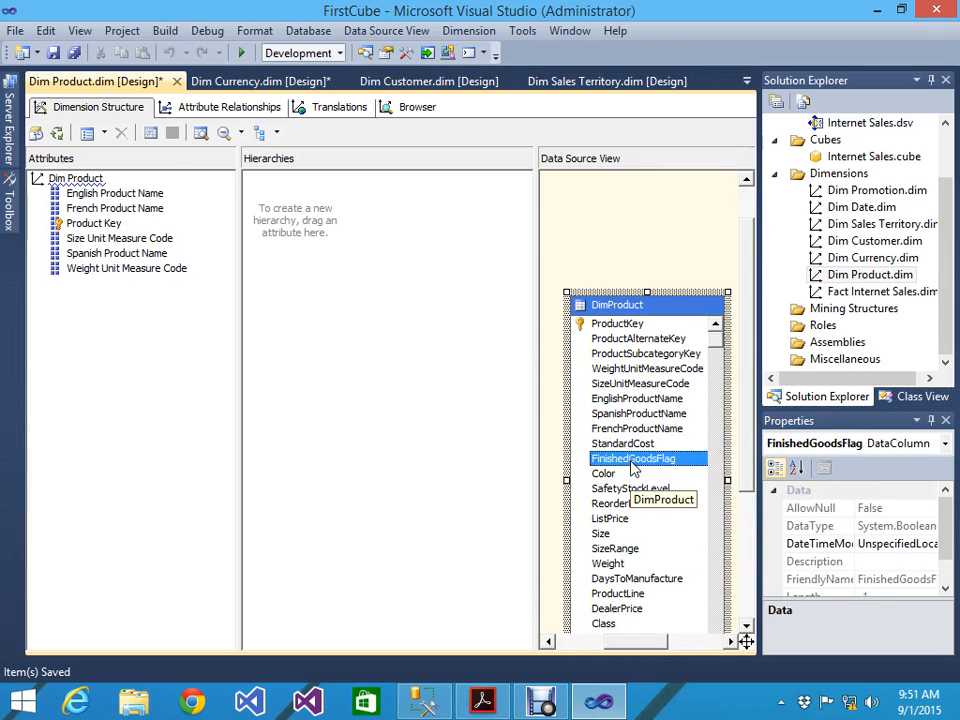
left_click(607, 475)
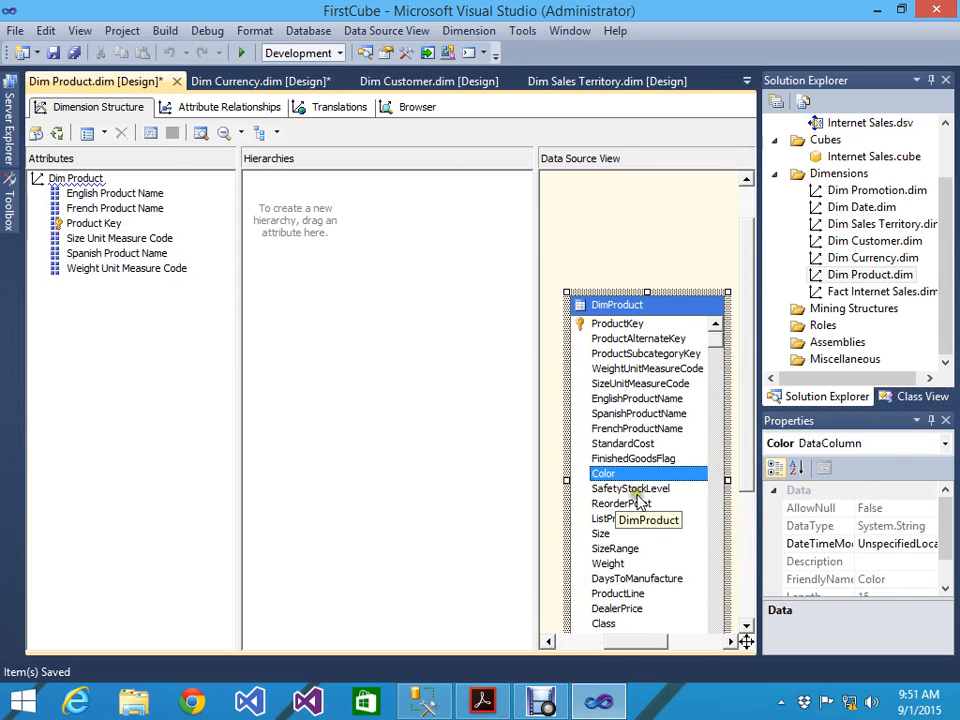
scroll(637, 502, "down", 2)
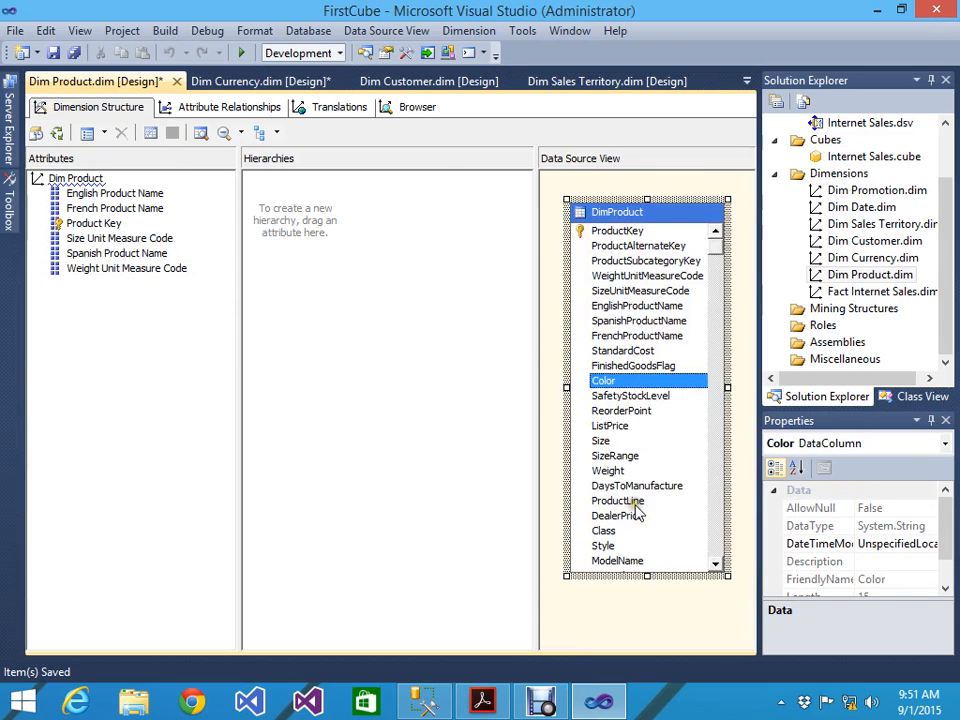
Select the Color, Size, SizeRange, ProductLine, Class, Style and ModelName columns together in the DimProduct table.
left_click(619, 396)
left_click(605, 382)
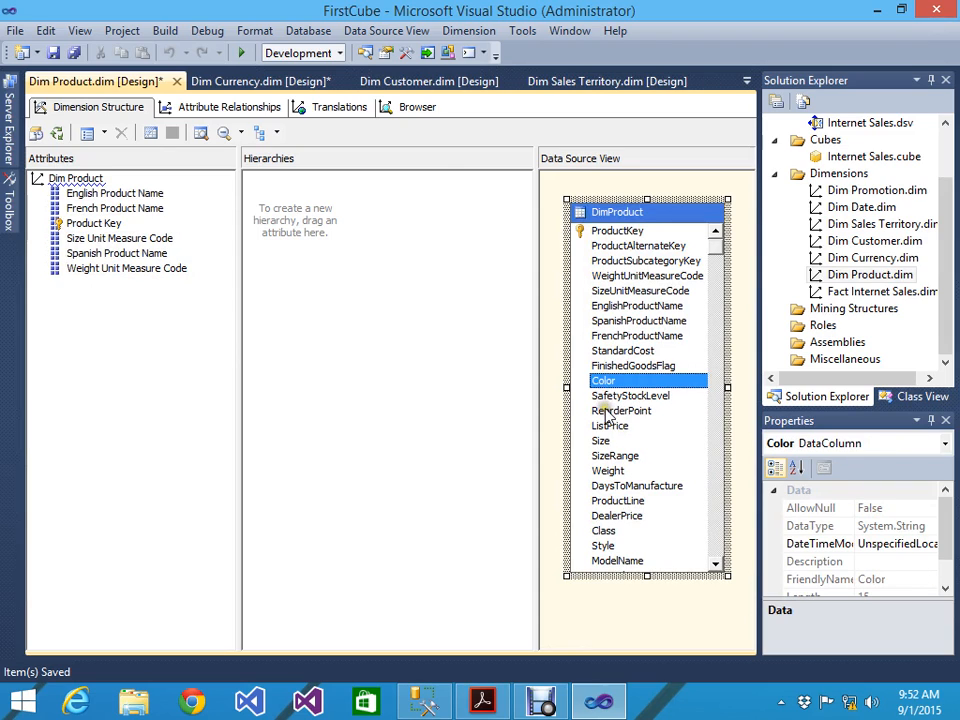
left_click(622, 412)
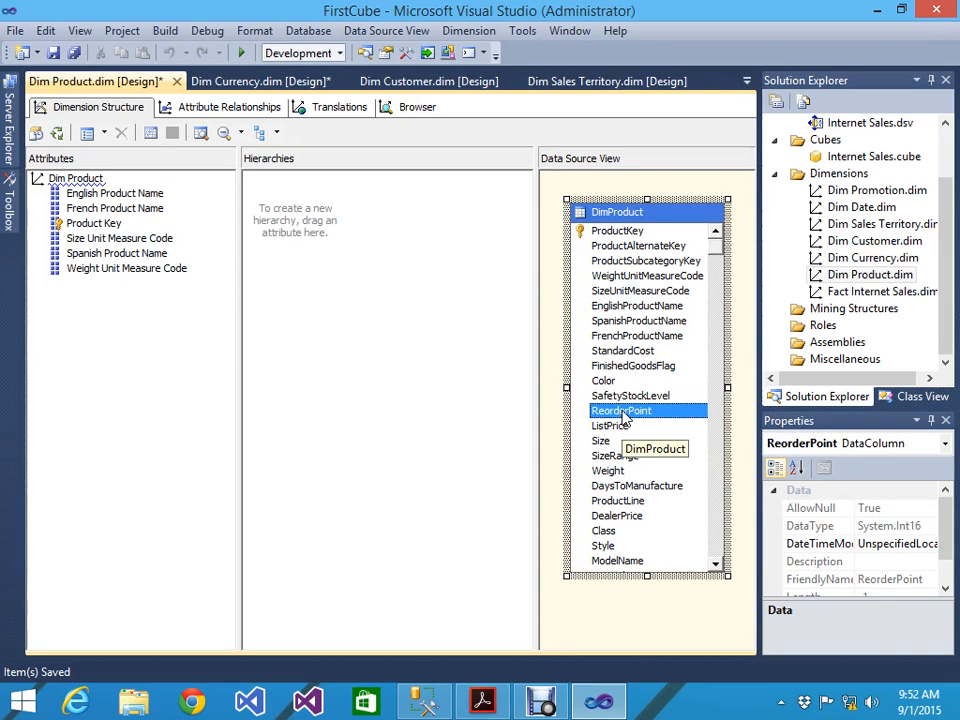
left_click(608, 428)
left_click(603, 440)
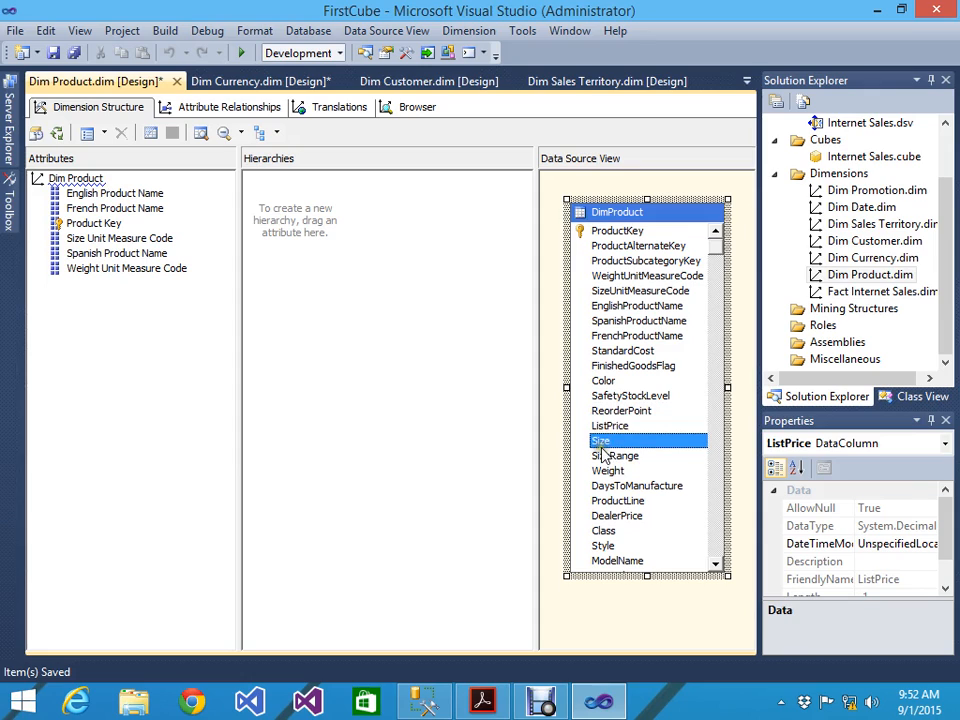
left_click(610, 383, "ctrl")
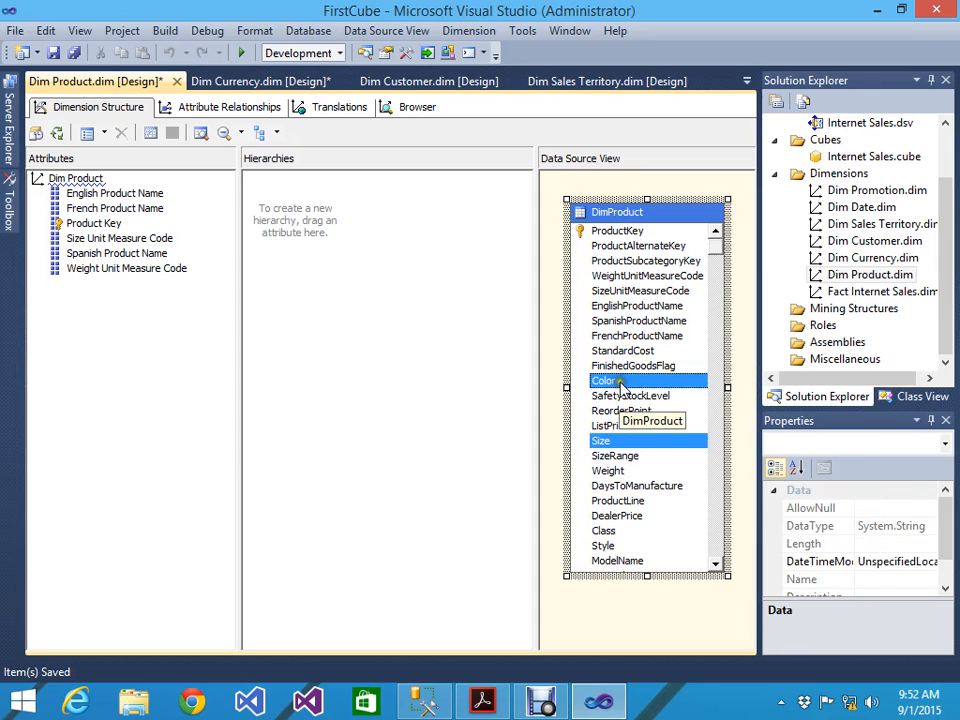
left_click(618, 457, "ctrl")
left_click(612, 470, "ctrl")
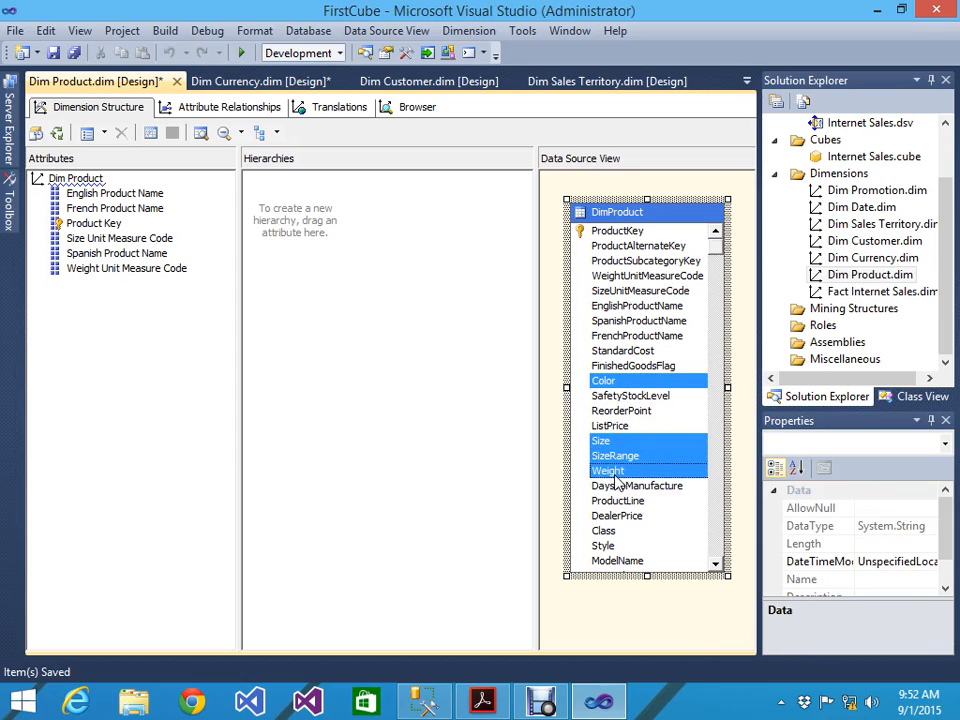
left_click(615, 472, "ctrl")
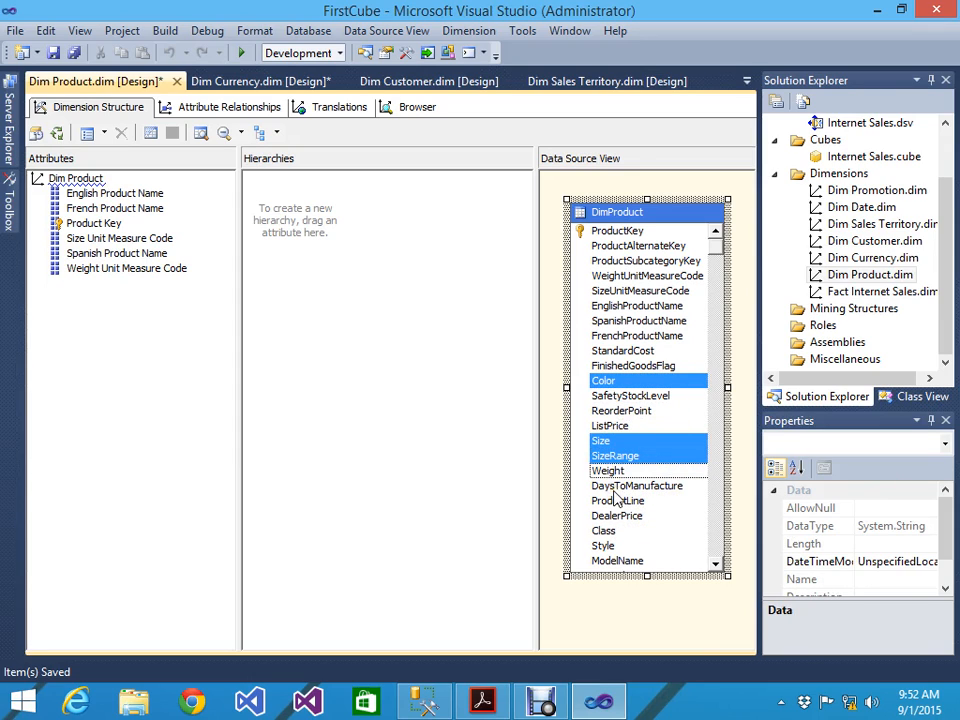
left_click(615, 487, "ctrl")
left_click(616, 490, "ctrl")
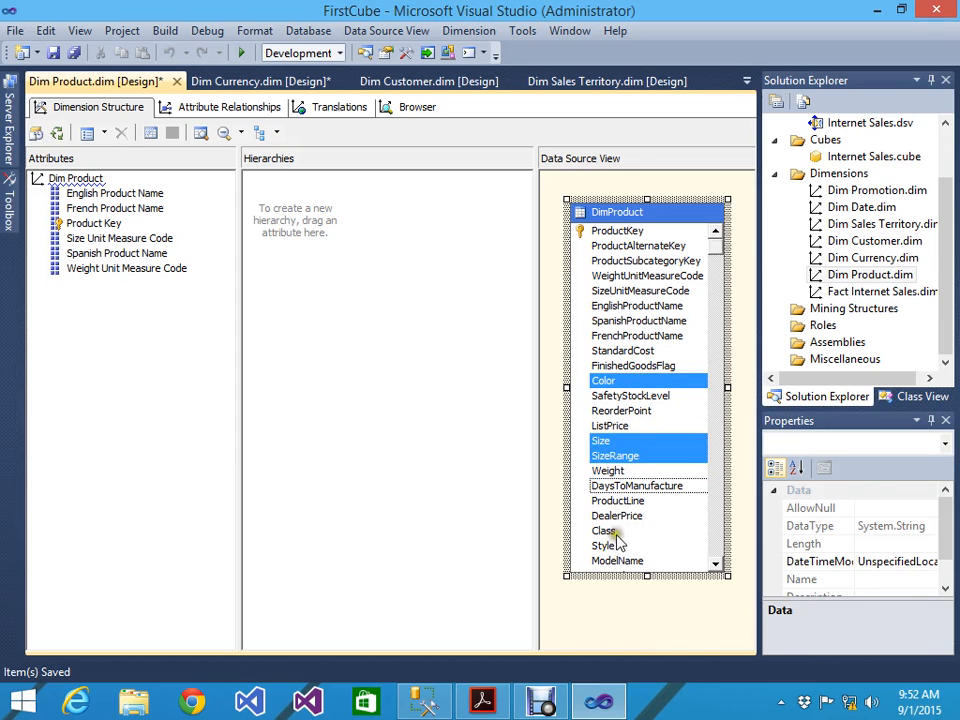
left_click(621, 502, "ctrl")
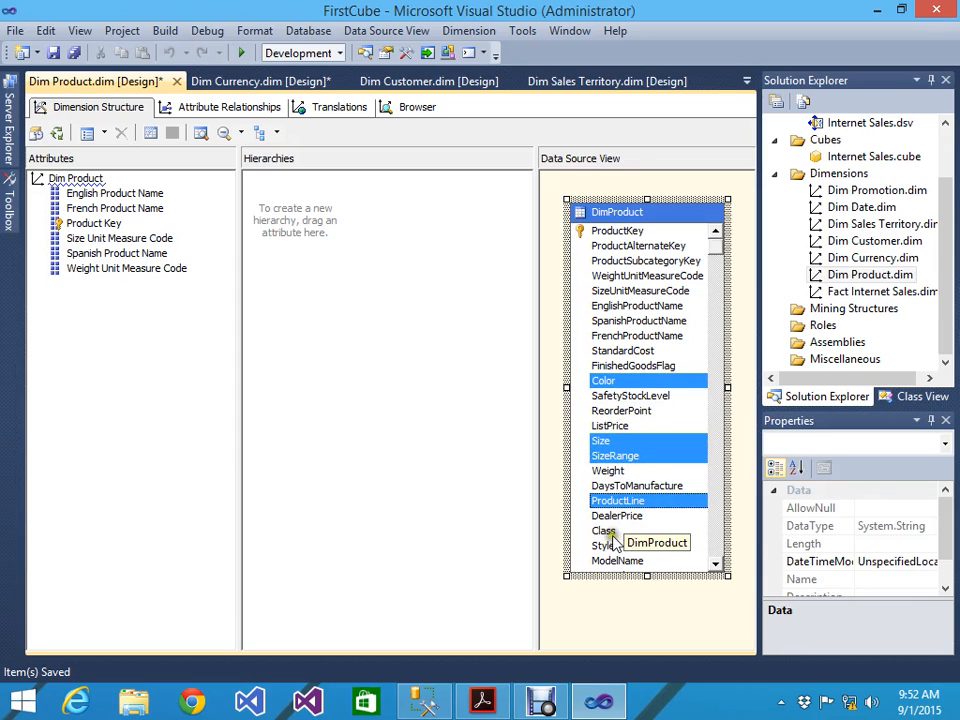
left_click(612, 532, "ctrl")
left_click(608, 546, "ctrl")
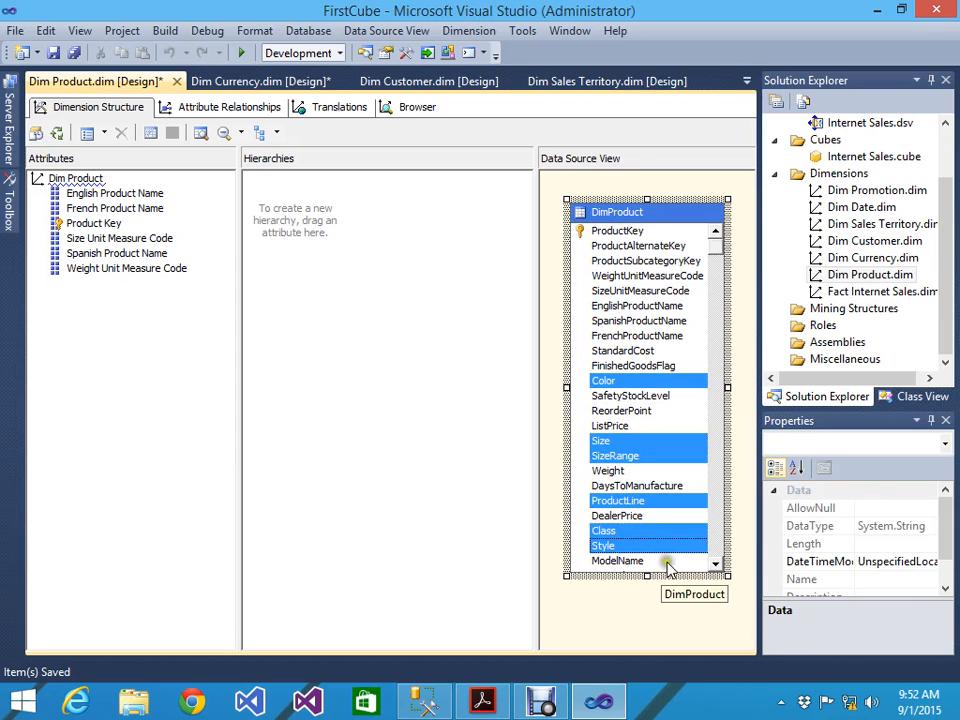
left_click(616, 561, "ctrl")
Extend the DimProduct column selection with EnglishDescription, FrenchDescription, ChineseDescription, ArabicDescription, HebrewDescription and ThaiDescription.
left_click(716, 566)
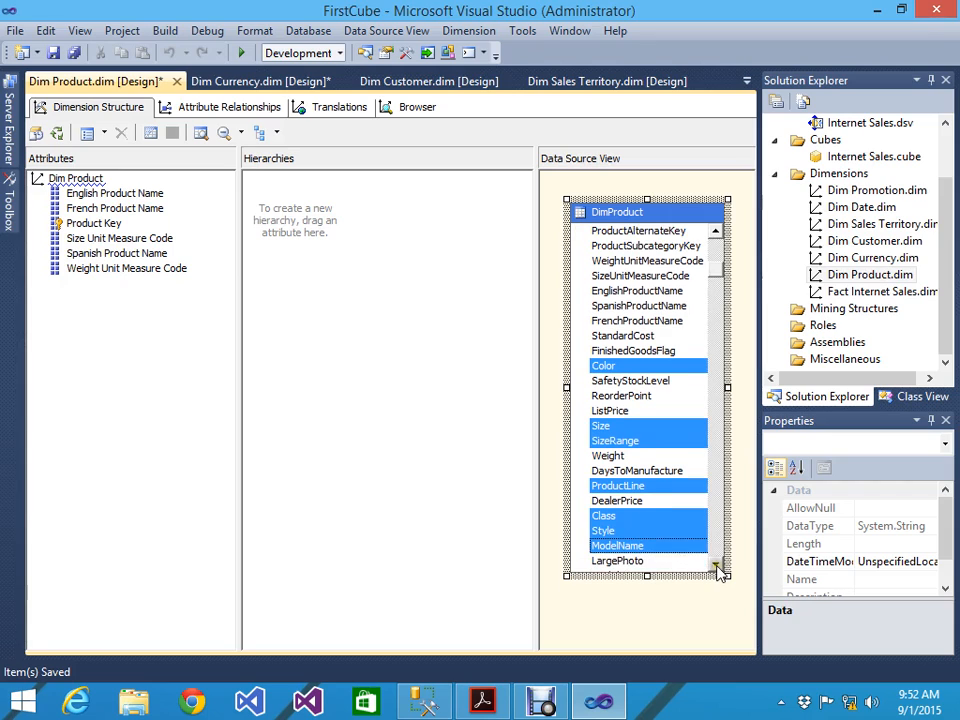
left_click(716, 566)
left_click(716, 566)
left_click(716, 566)
left_click(716, 566)
left_click(716, 566)
left_click(716, 566)
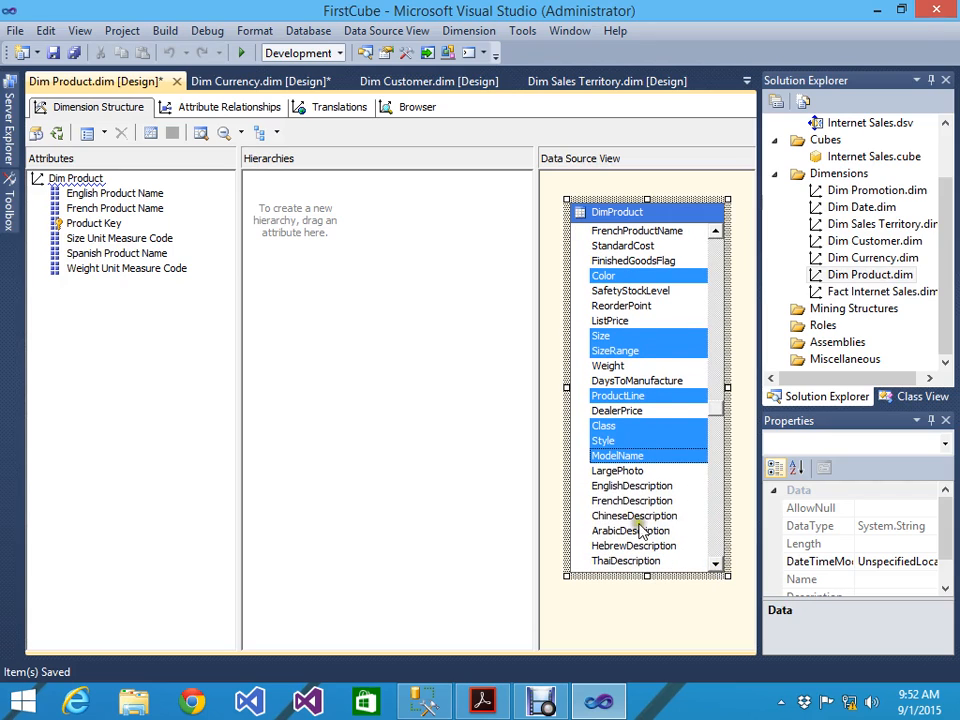
left_click(629, 489, "ctrl")
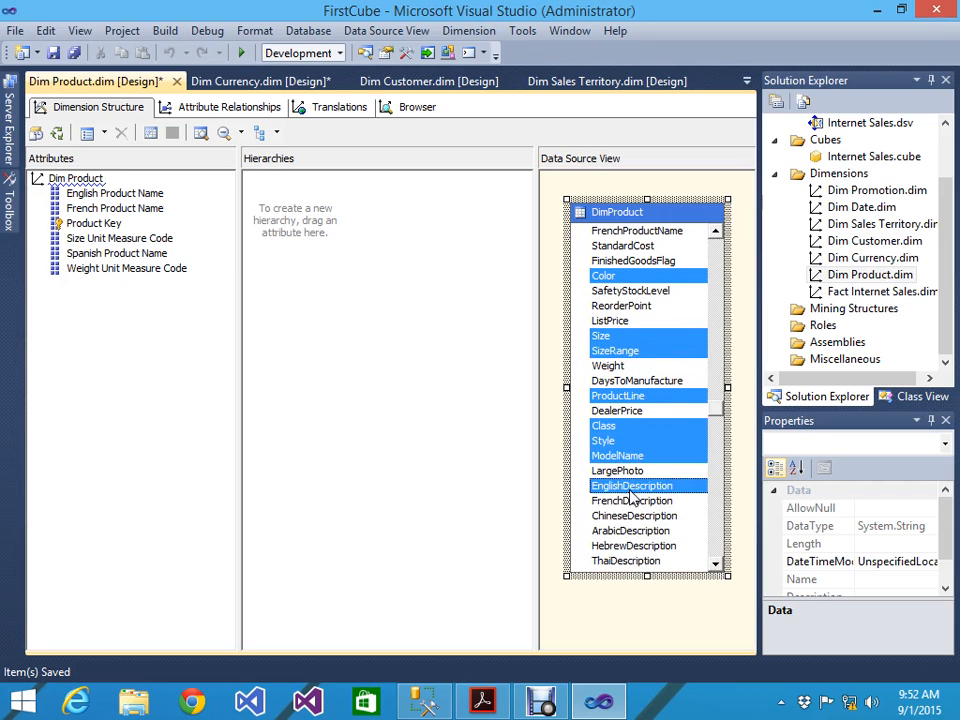
left_click(628, 502, "ctrl")
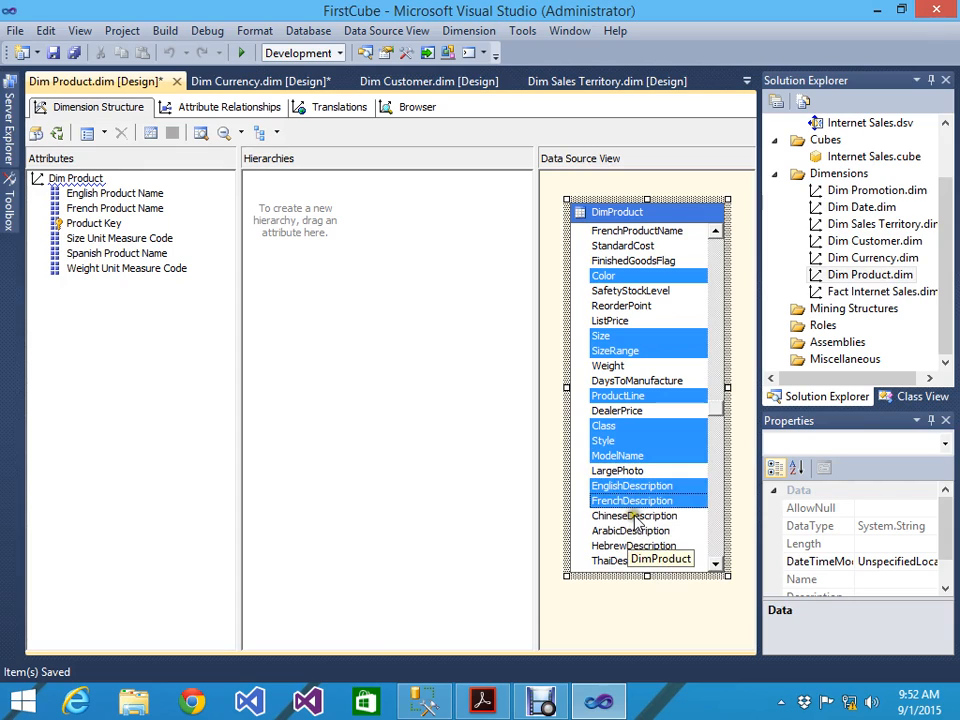
left_click(628, 516, "ctrl")
left_click(635, 531, "ctrl")
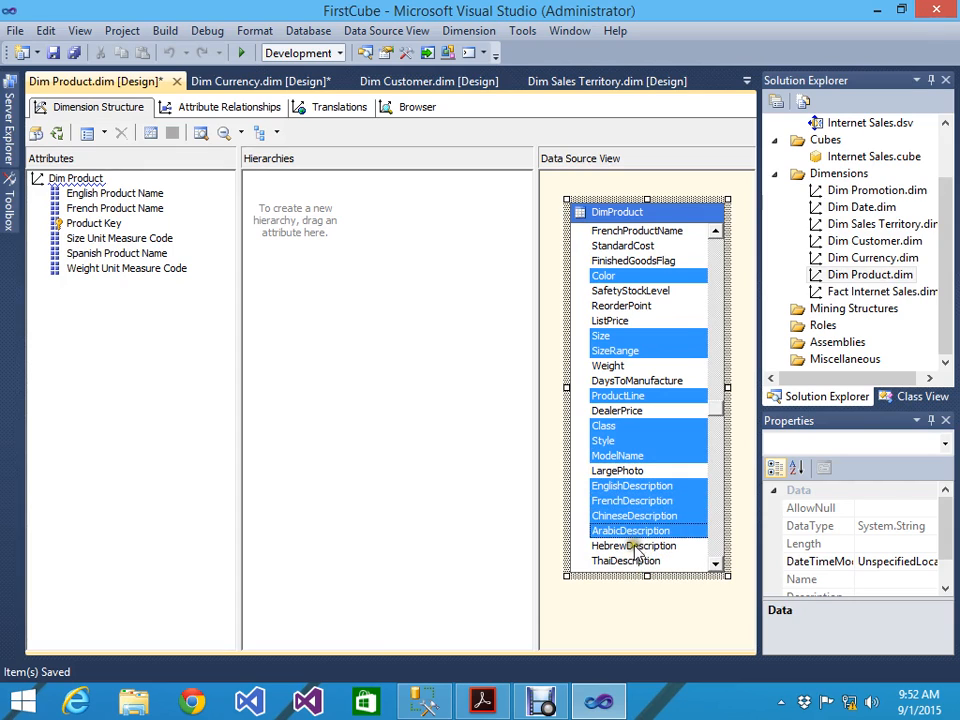
left_click(637, 546, "ctrl")
left_click(645, 564, "ctrl")
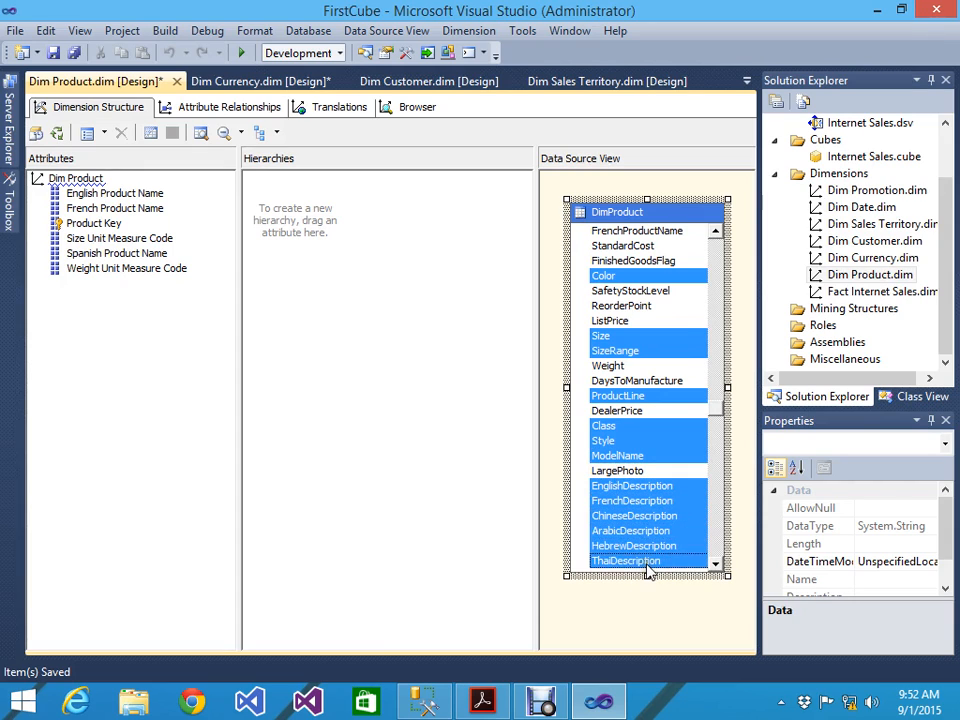
Include GermanDescription, JapaneseDescription, TurkishDescription and Status in the selection and add all selected columns to the Dim Product attributes.
left_click(715, 565)
left_click(715, 565)
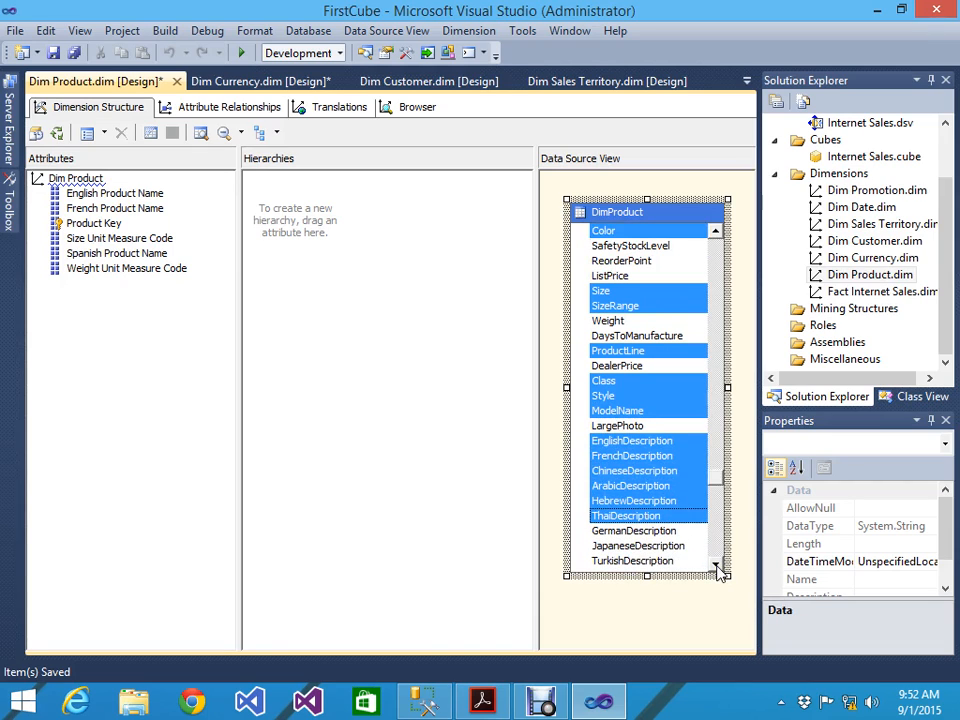
left_click(715, 565)
left_click(715, 565)
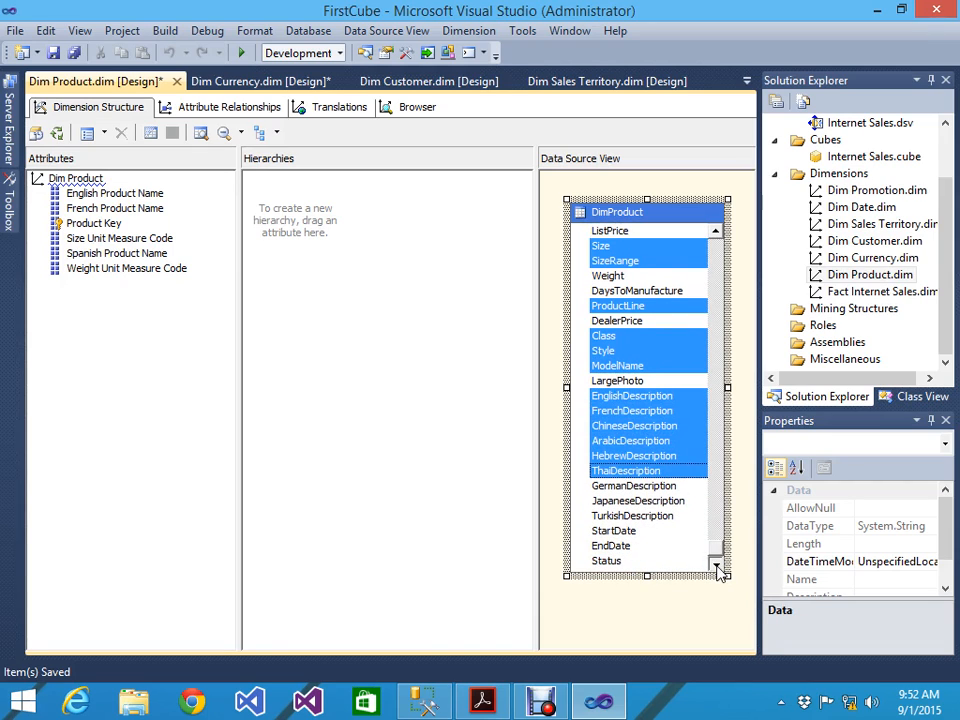
left_click(628, 487, "ctrl")
left_click(630, 501, "ctrl")
left_click(628, 516, "ctrl")
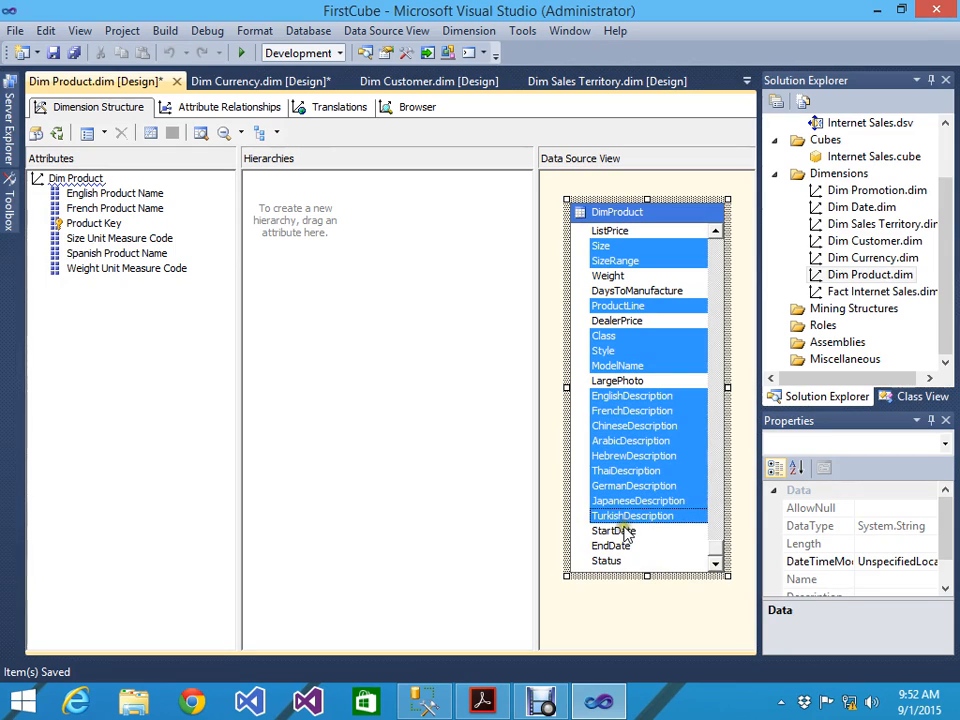
left_click(626, 531, "ctrl")
left_click(621, 534, "ctrl")
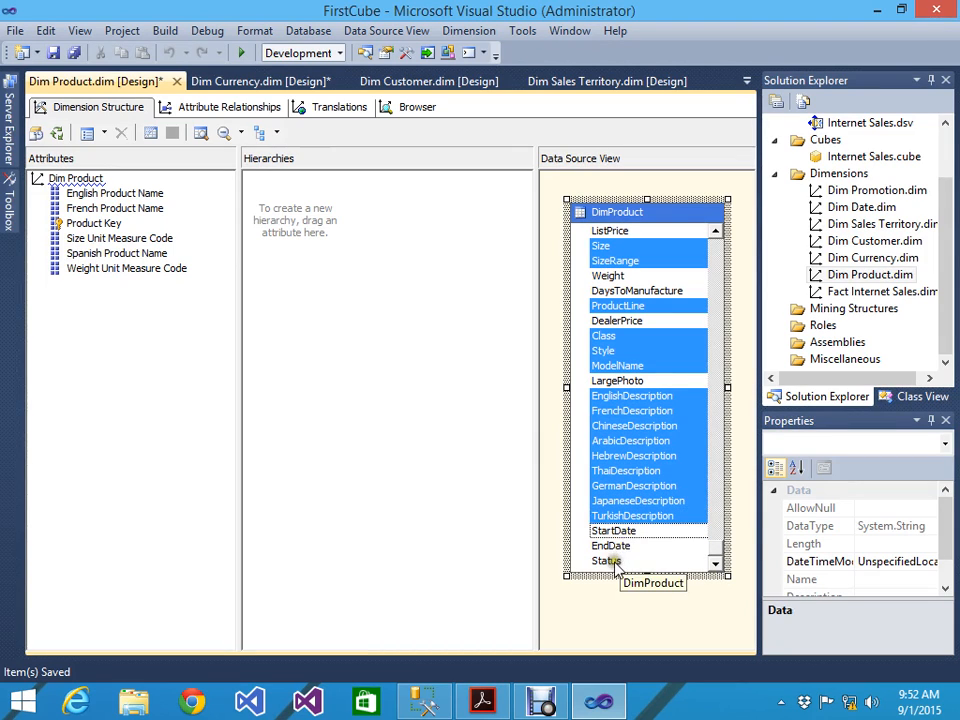
left_click(619, 561, "ctrl")
left_click_drag(632, 488, 556, 487)
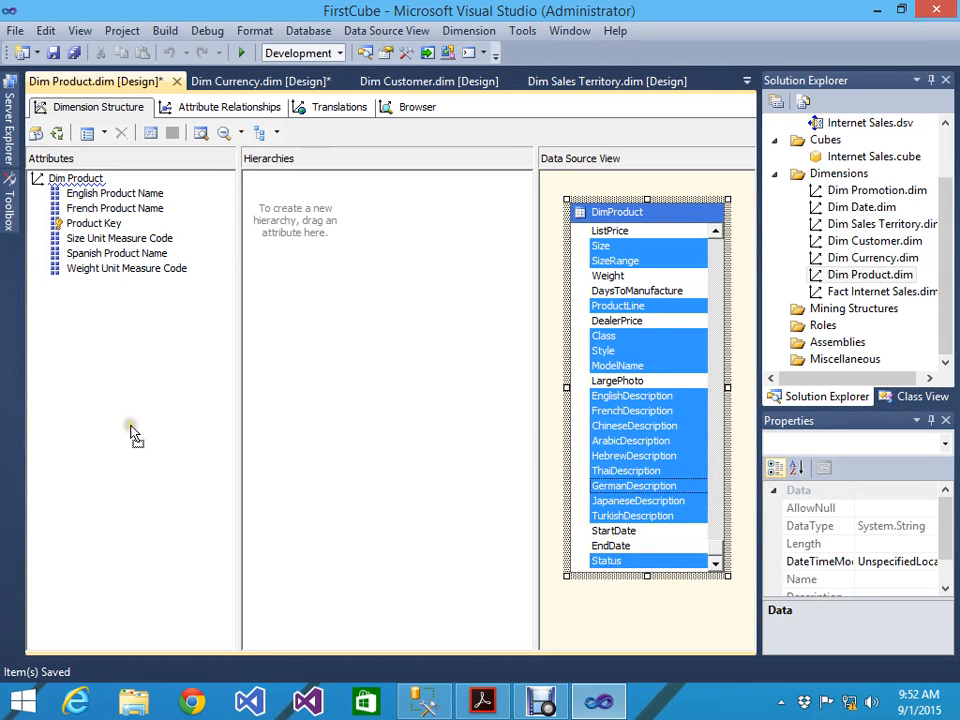
left_click_drag(134, 434, 134, 434)
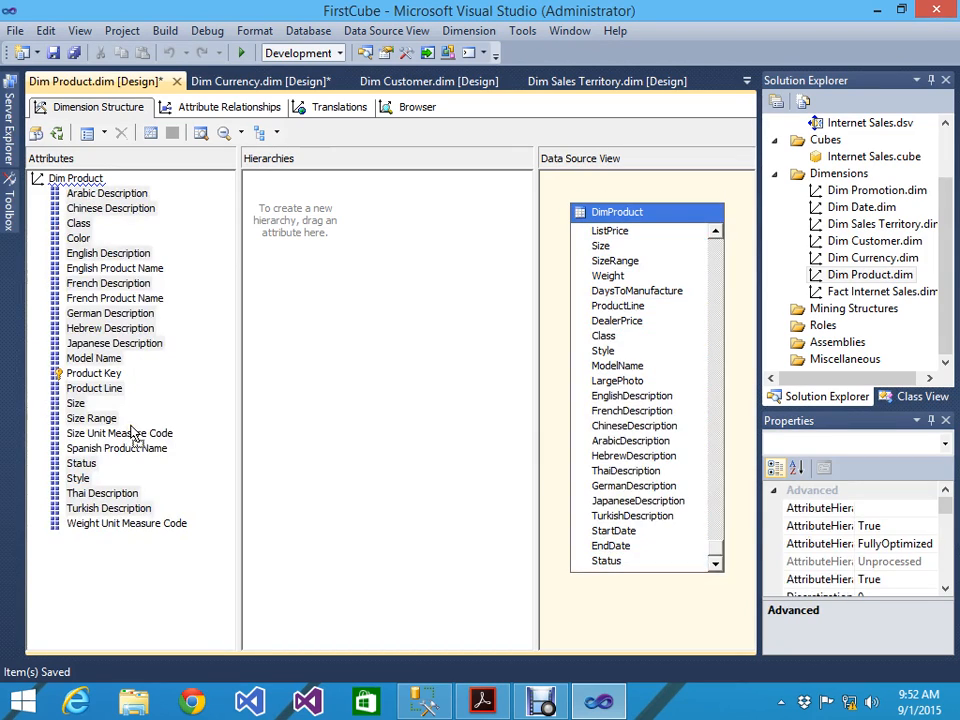
Save Dim Product together with the Internet Sales cube and Dim Currency, and close the Product, Currency, Customer and Sales Territory dimension designers.
left_click(53, 52)
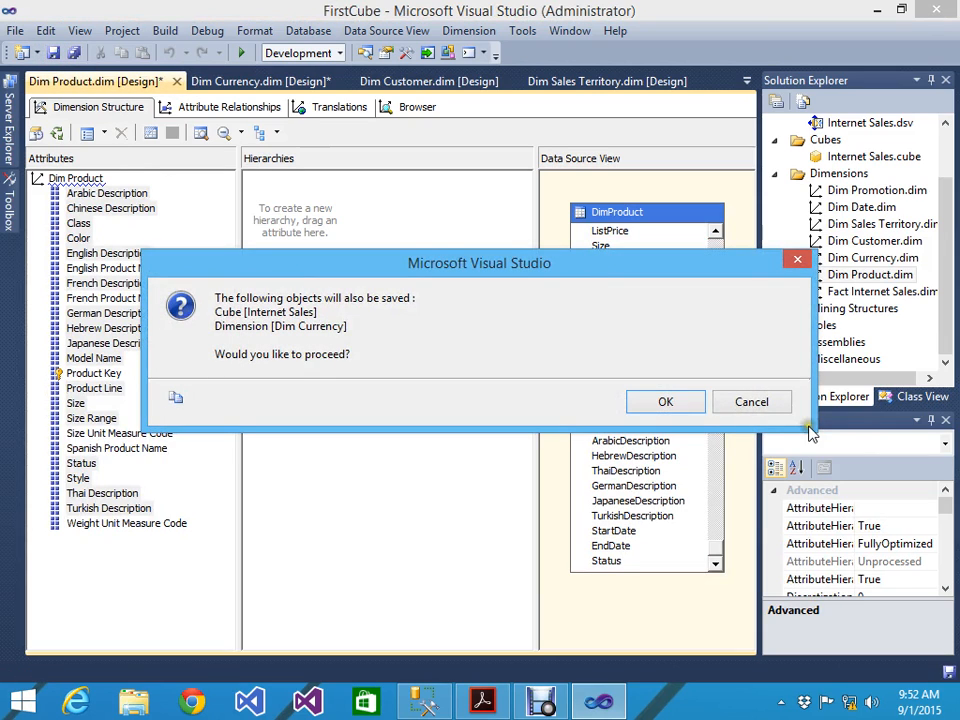
left_click(670, 401)
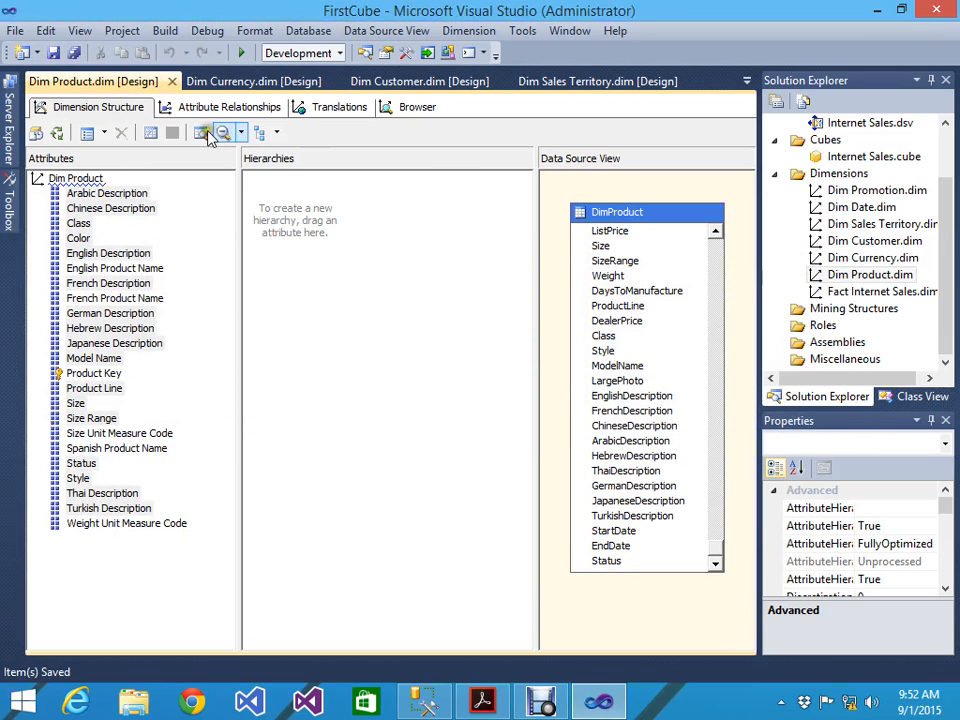
left_click(173, 81)
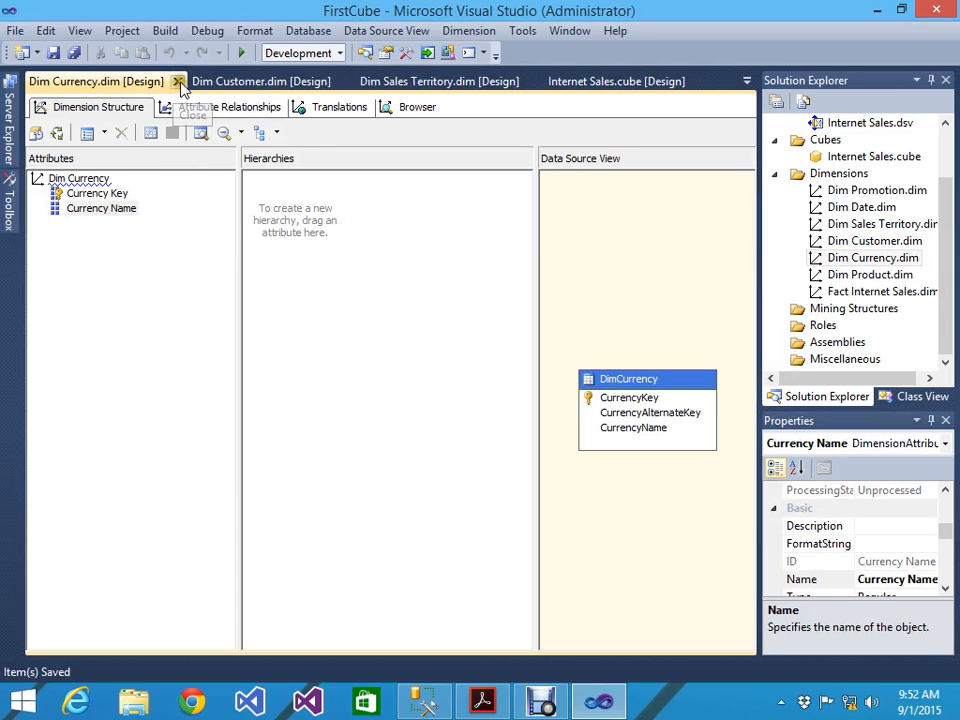
left_click(177, 82)
left_click(180, 82)
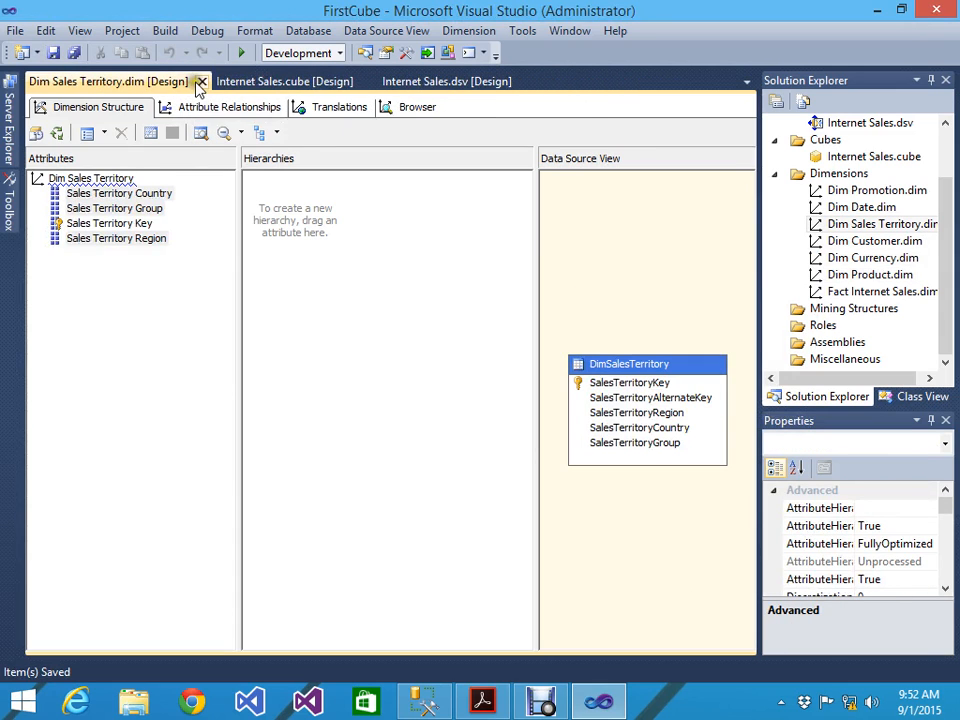
left_click(200, 82)
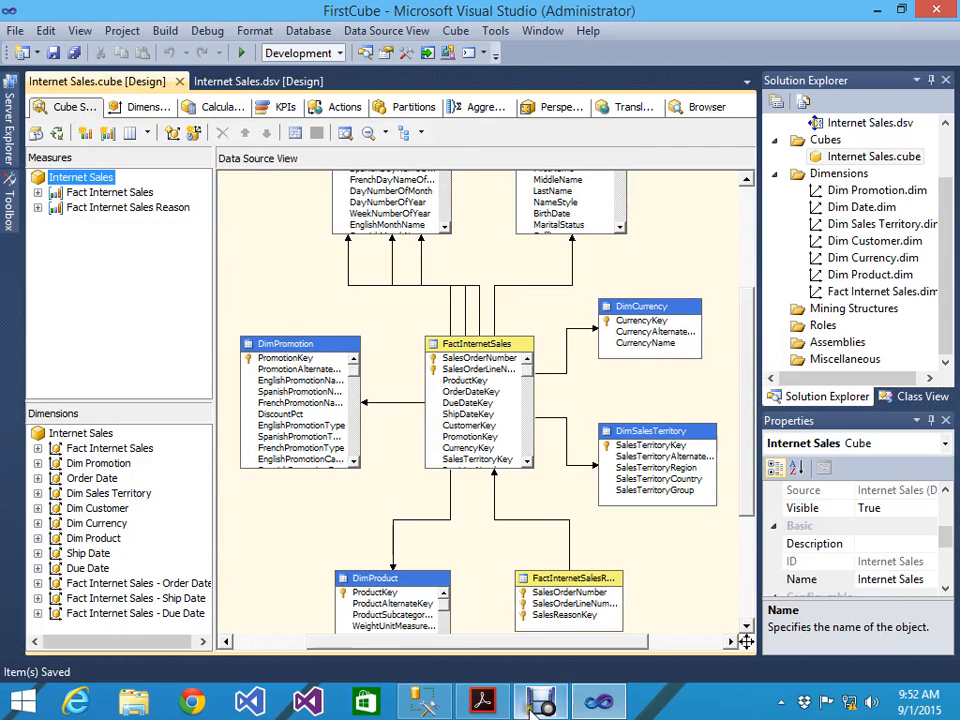
Open Dim Date.dim and Dim Sales Territory.dim for design and review their attributes, hierarchies and source columns.
double_click(845, 209)
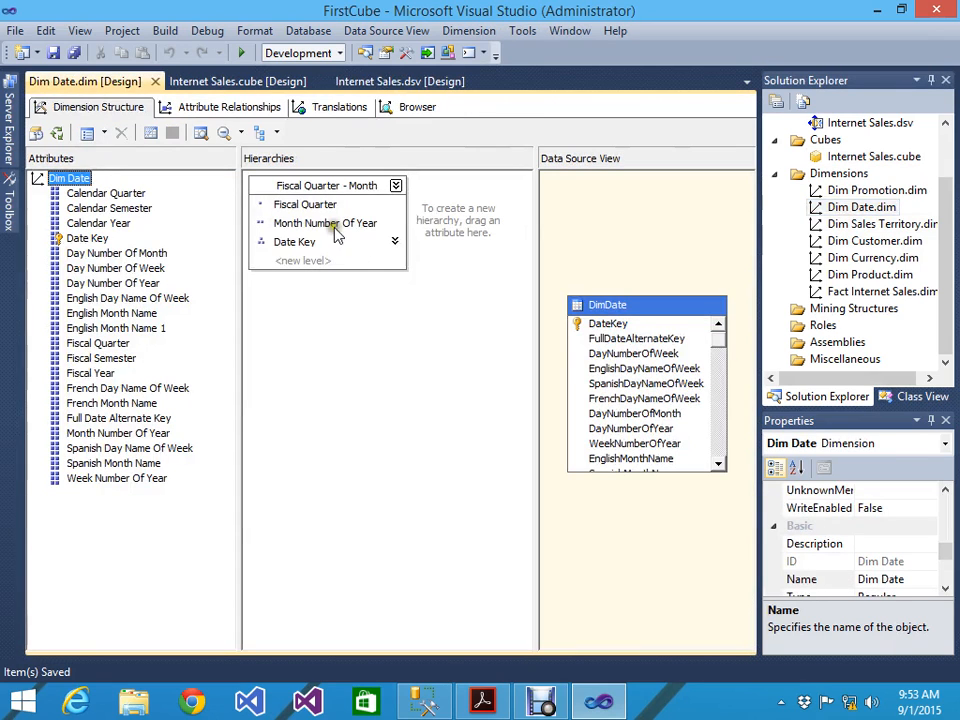
double_click(875, 226)
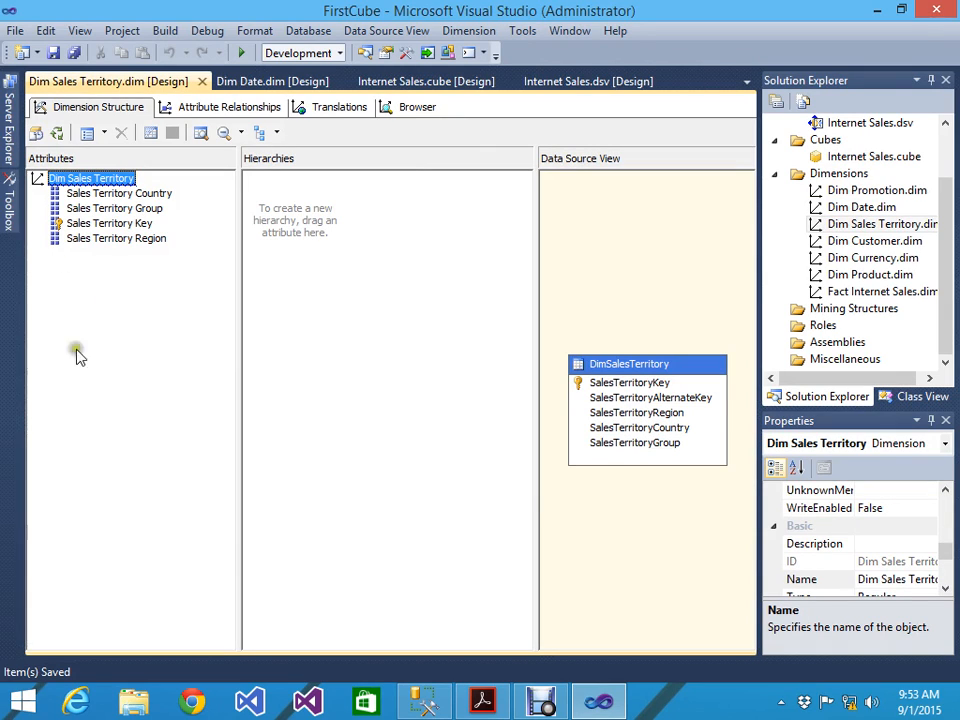
left_click(647, 432)
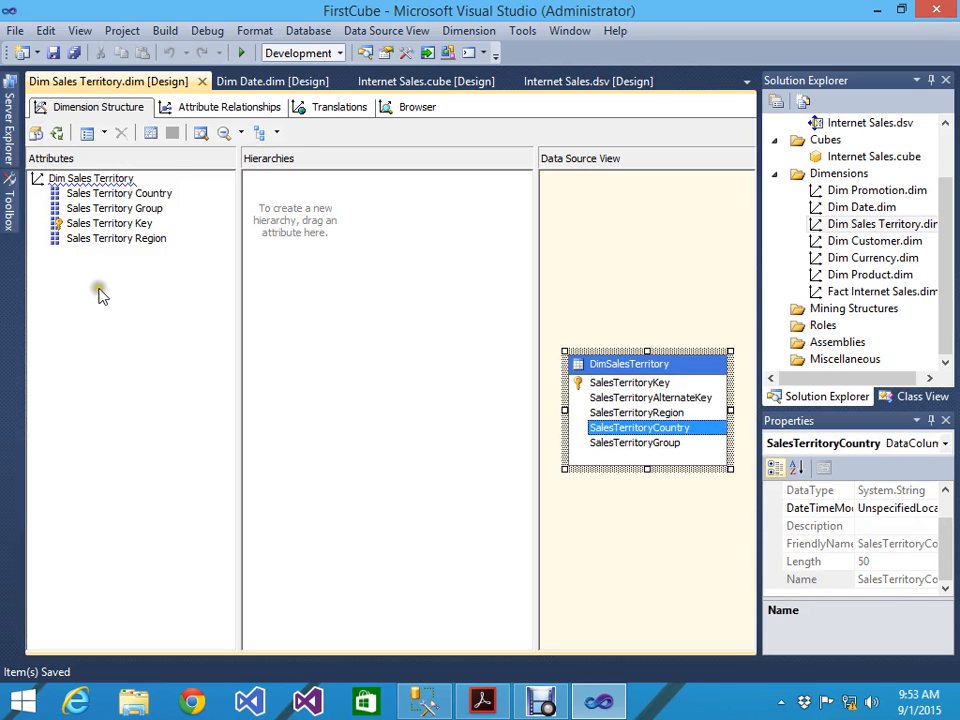
Switch to the PDF book in Adobe Acrobat Reader and read the Deploying the Cube instructions.
left_click(482, 701)
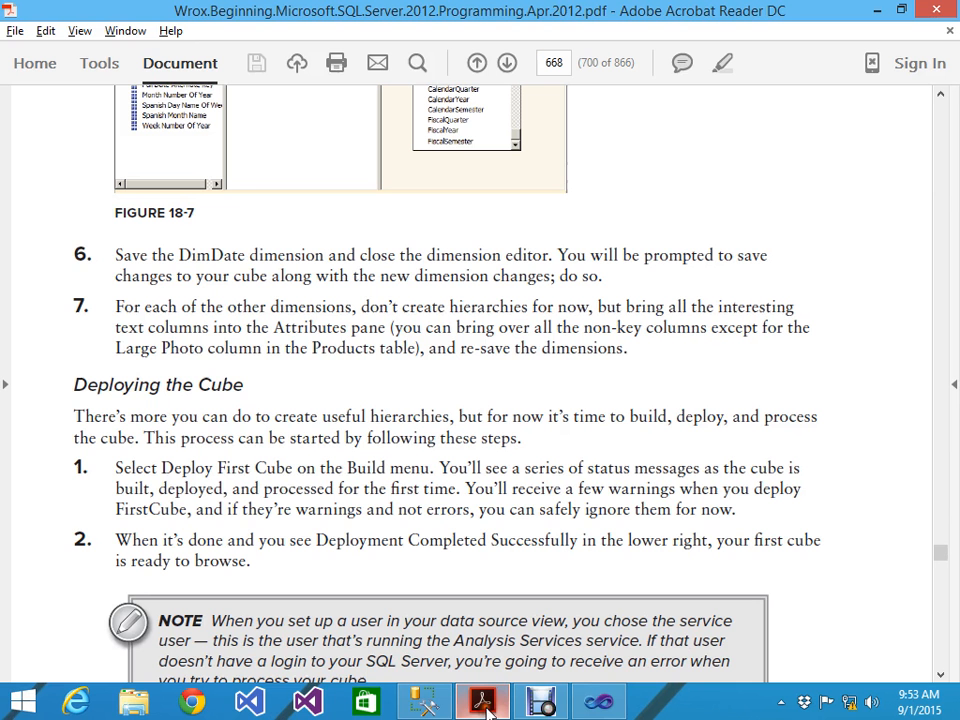
scroll(225, 485, "down", 2)
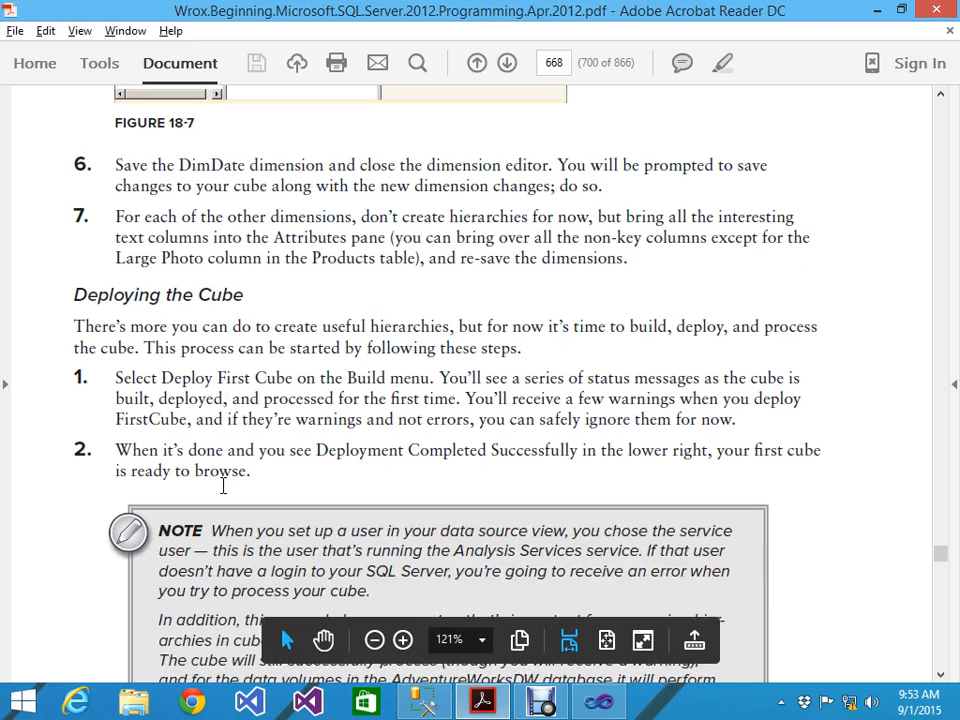
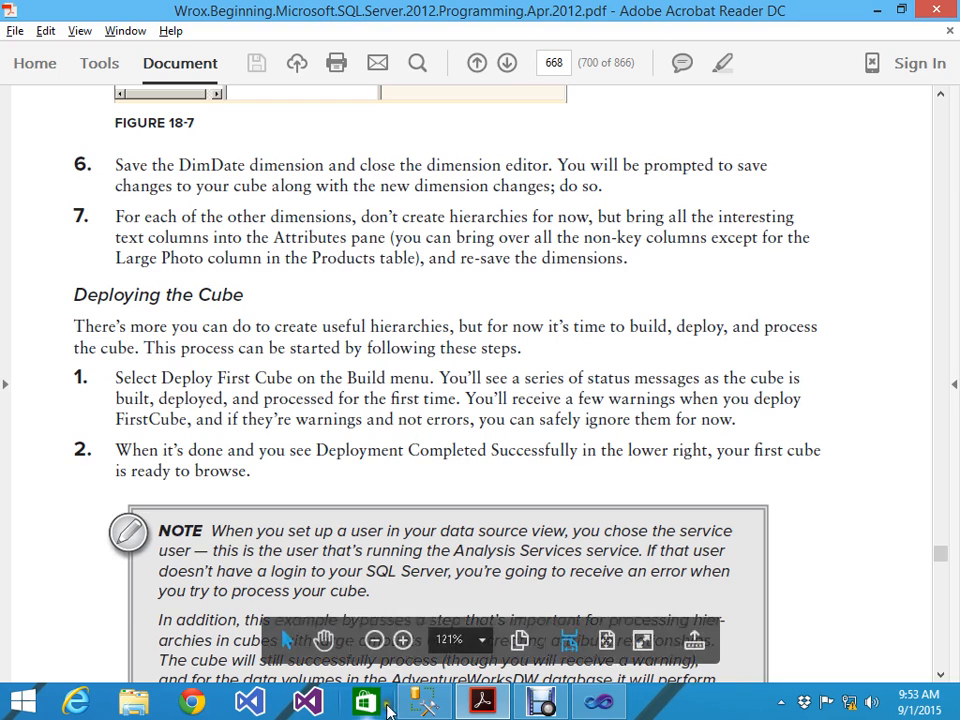
Switch to Visual Studio and build the FirstCube project.
left_click(621, 703)
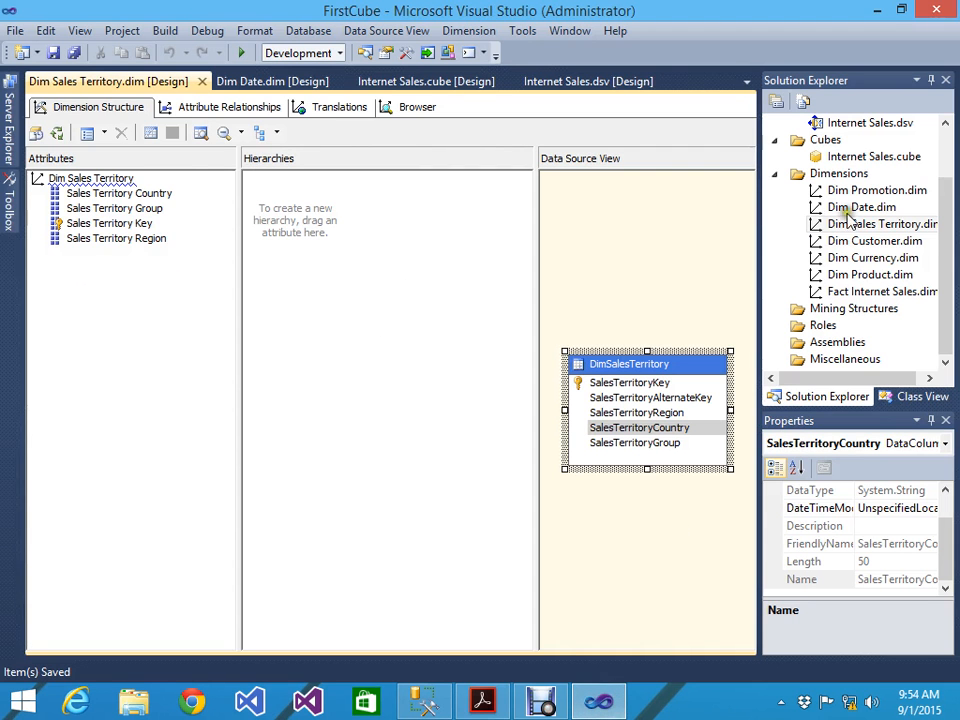
left_click_drag(940, 171, 949, 150)
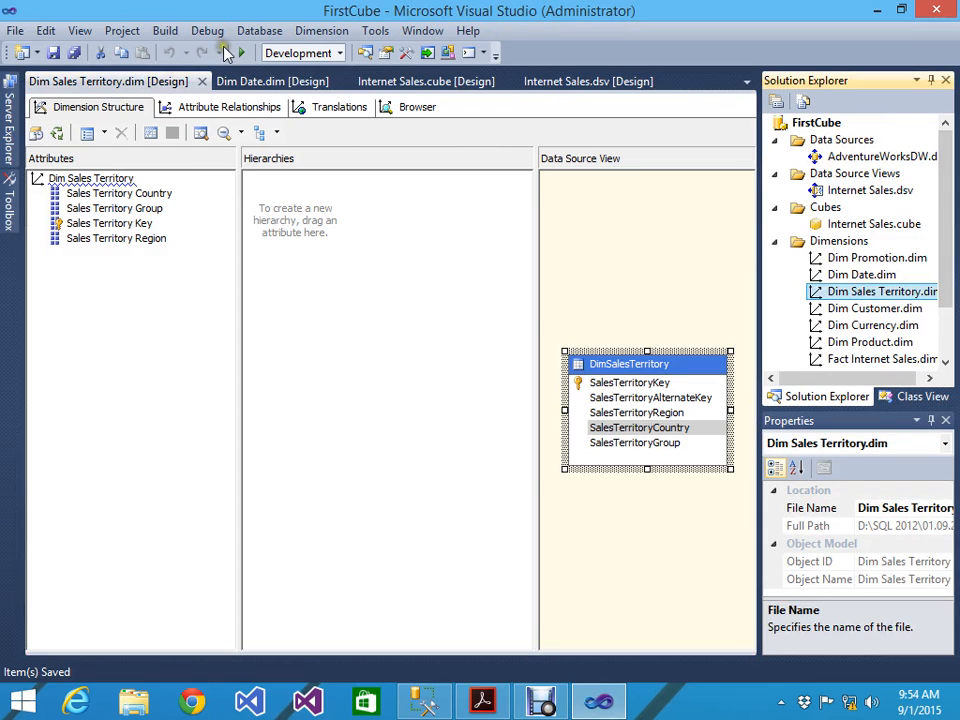
left_click(165, 31)
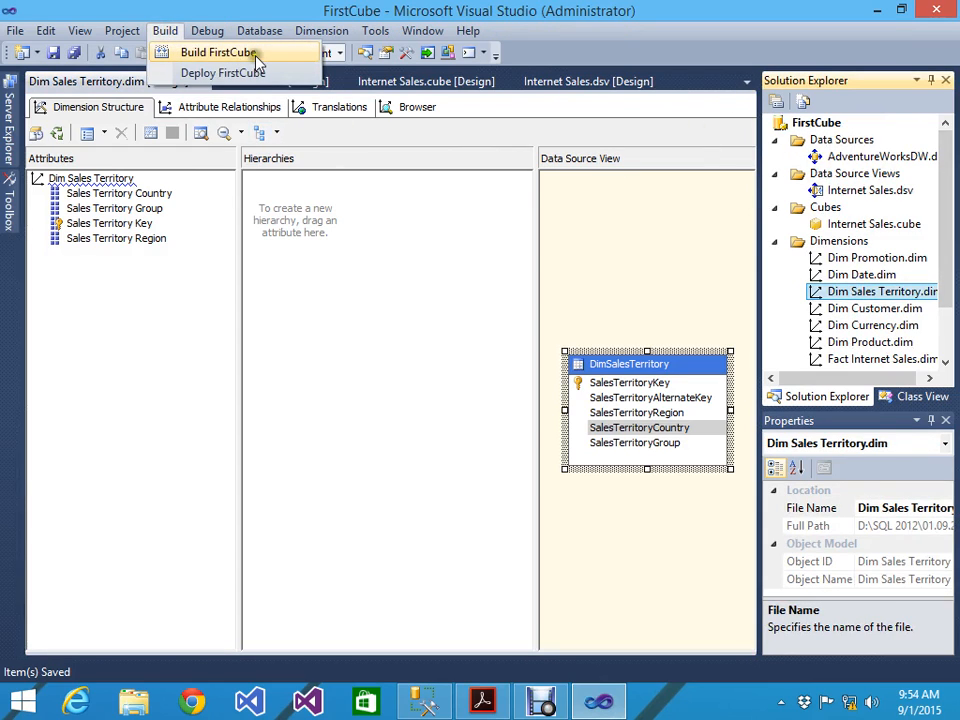
left_click(218, 53)
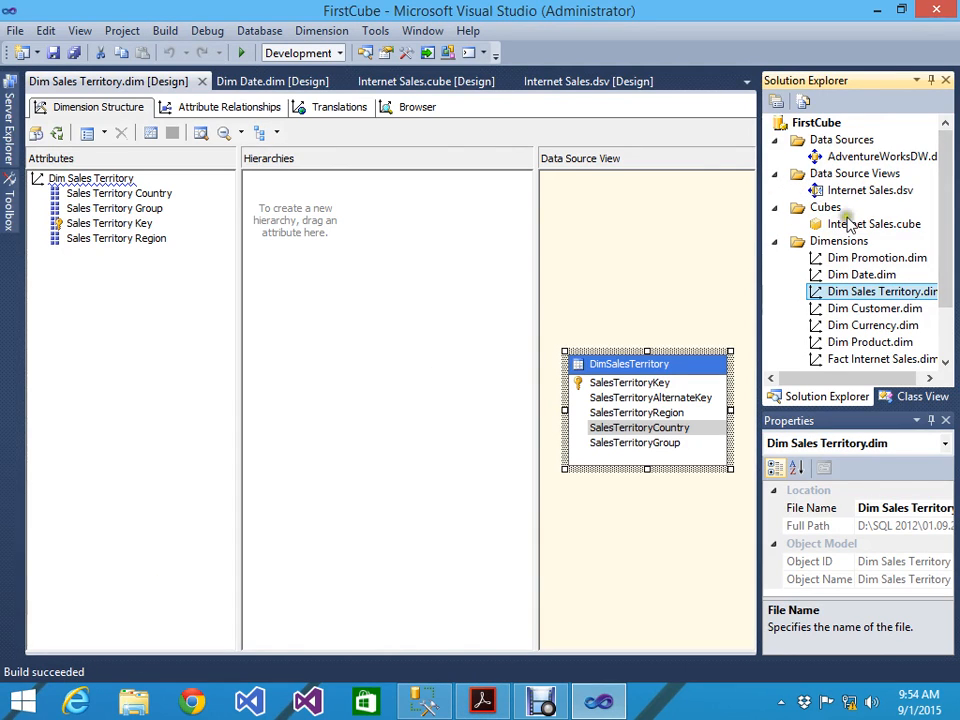
right_click(818, 123)
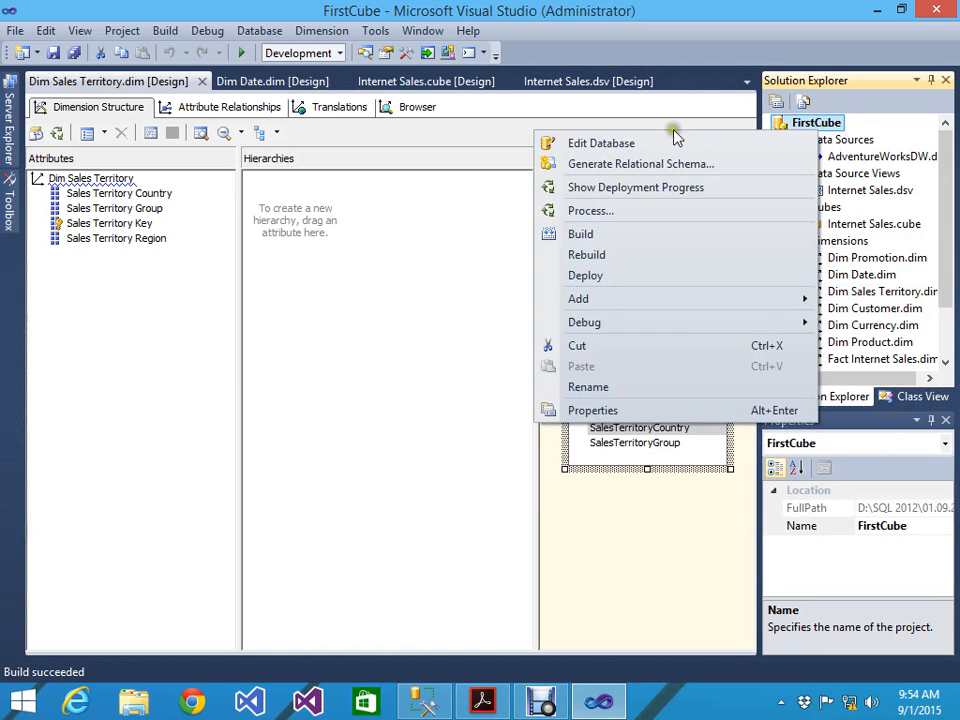
left_click(860, 142)
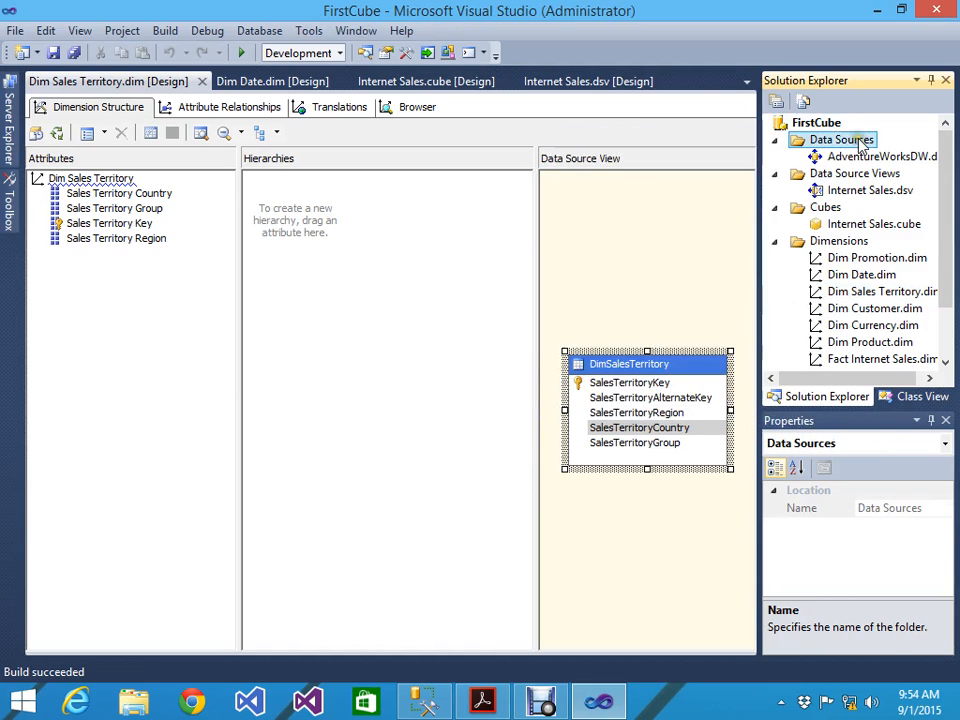
Switch to the PDF book in Adobe Acrobat Reader and reread the Deploying the Cube steps.
left_click(506, 707)
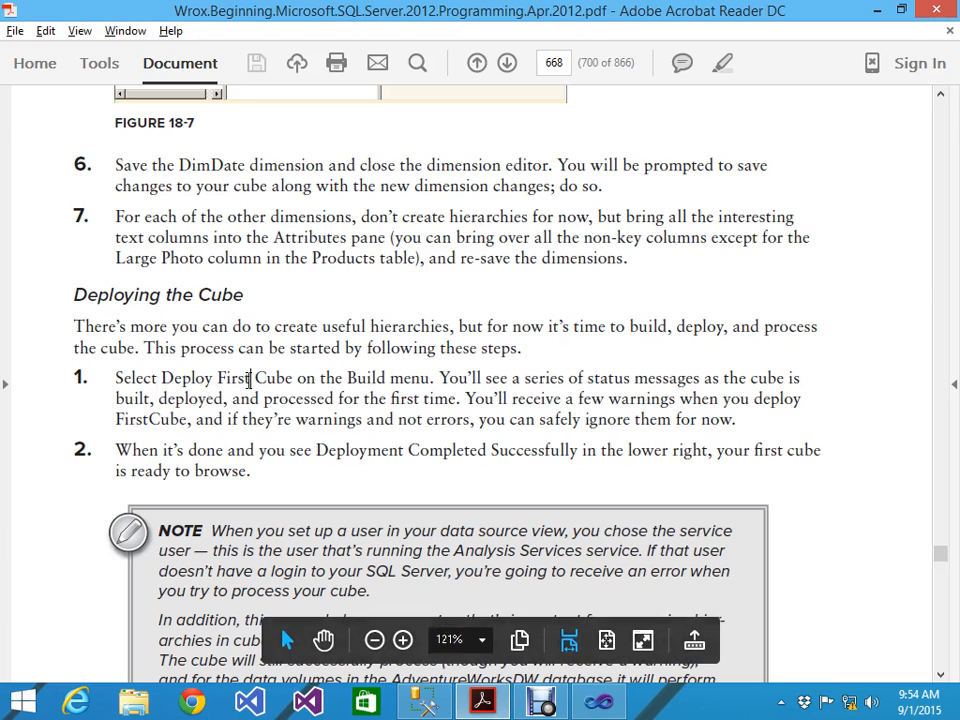
scroll(248, 381, "down", 1)
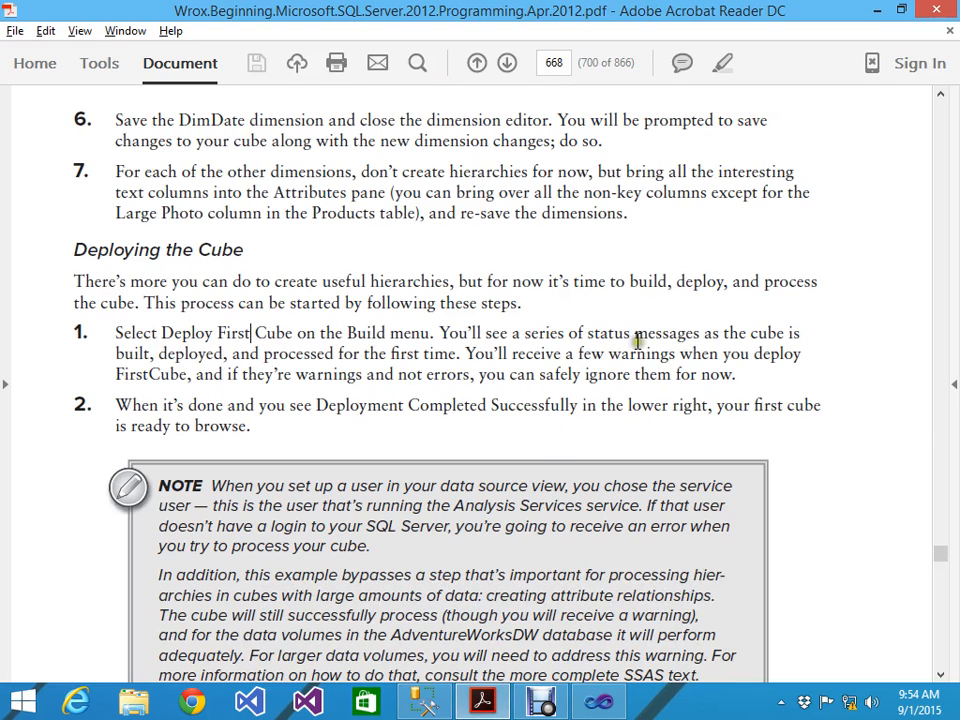
left_click(543, 700)
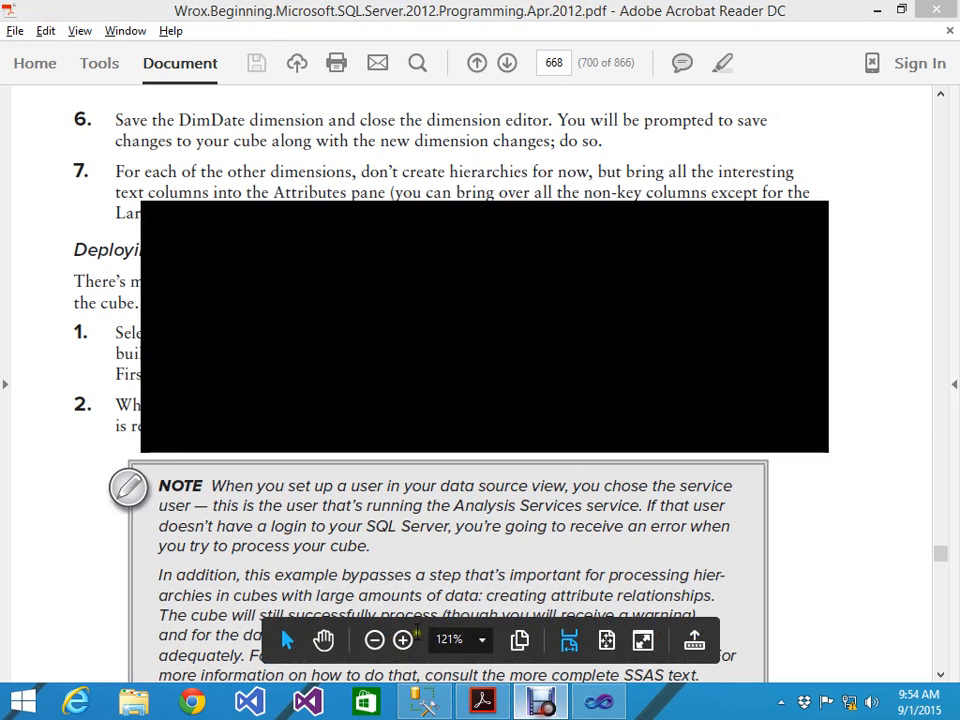
left_click(304, 523)
left_click(250, 522)
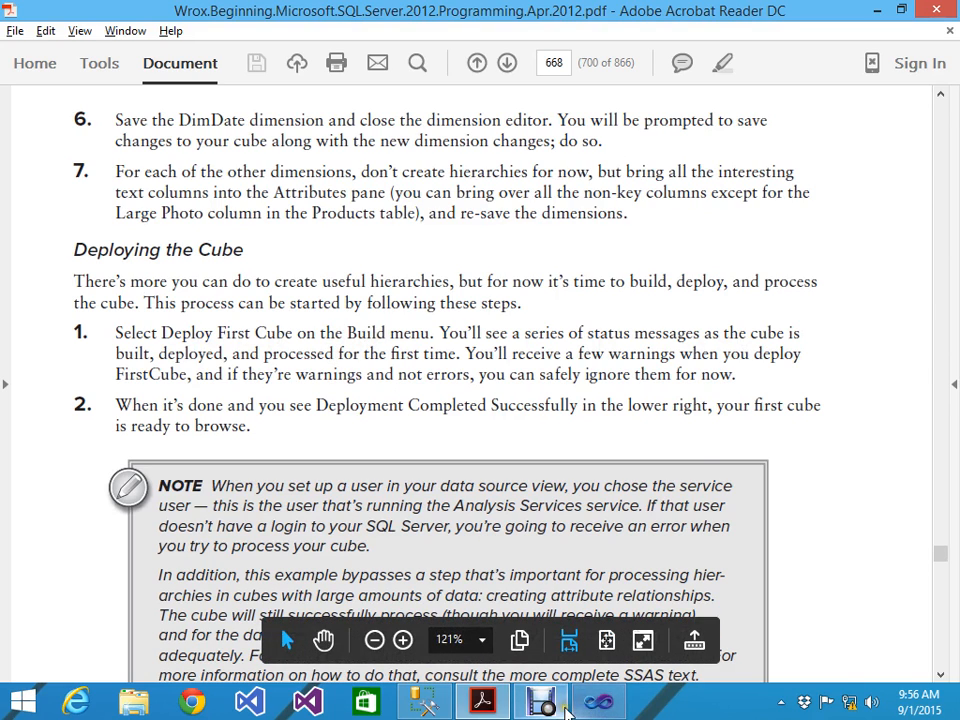
Return to Visual Studio and deploy the FirstCube project.
left_click(598, 703)
left_click(165, 31)
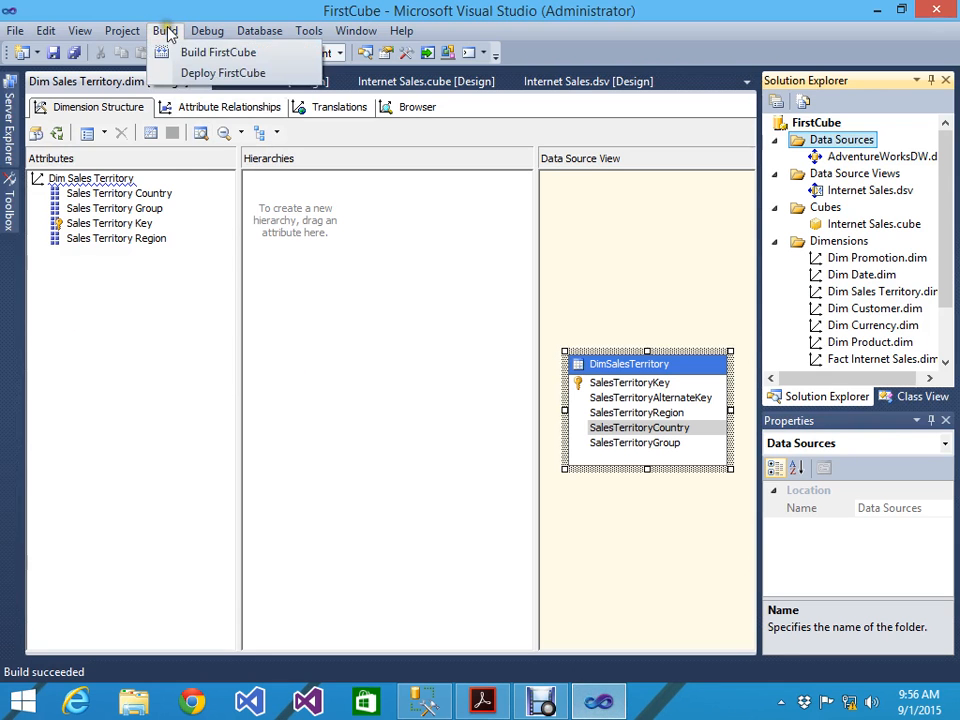
left_click(193, 73)
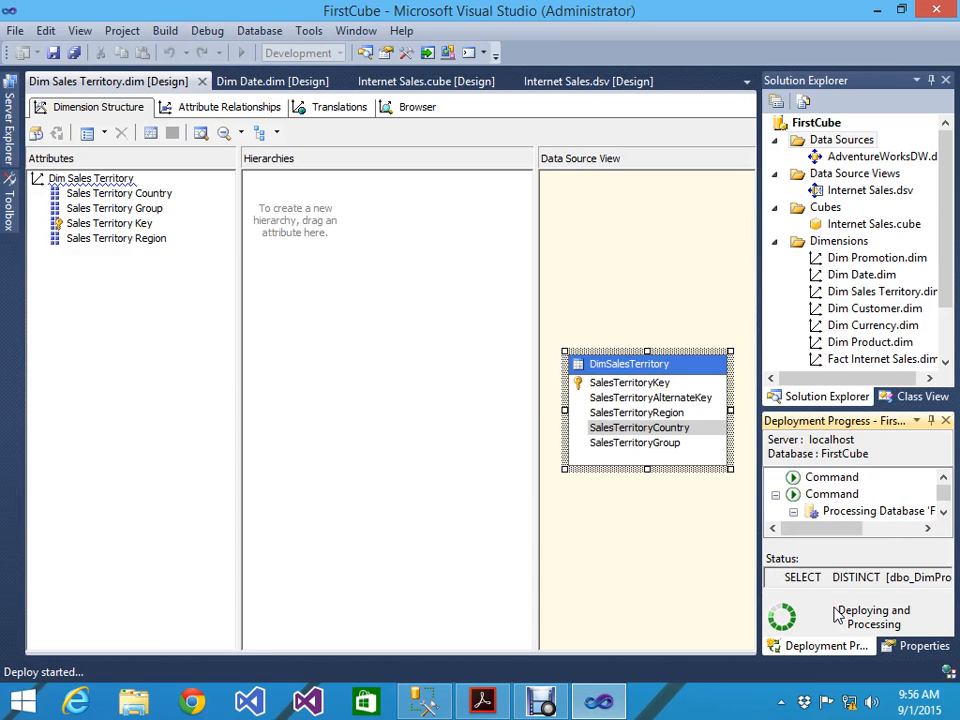
left_click(540, 702)
left_click(308, 540)
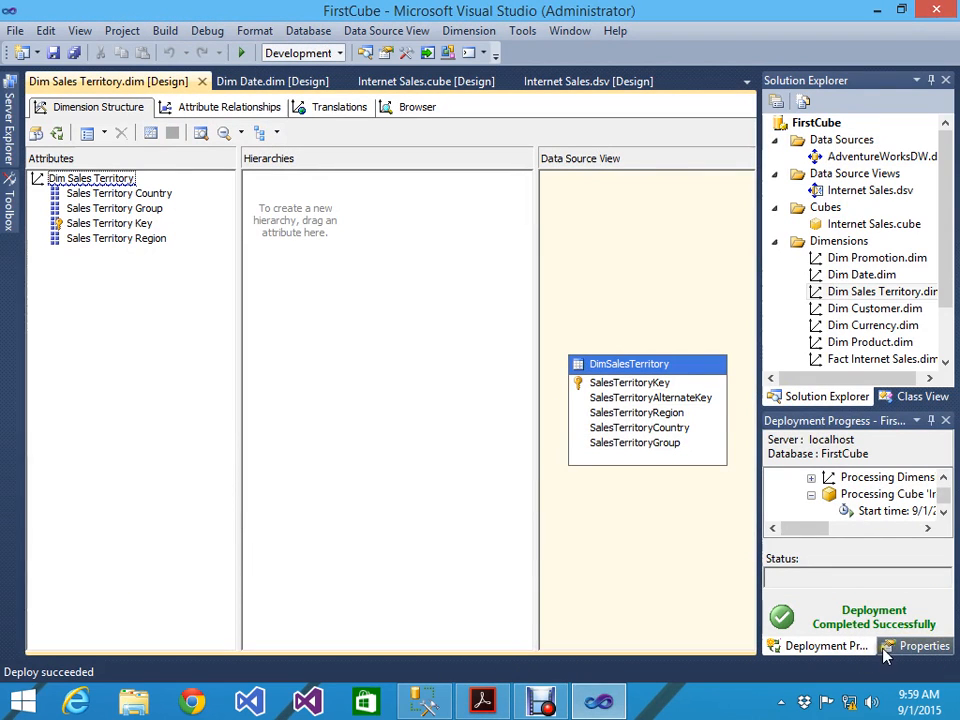
Switch to the PDF book and read the note about the service user and attribute relationships below the deployment steps.
left_click(483, 705)
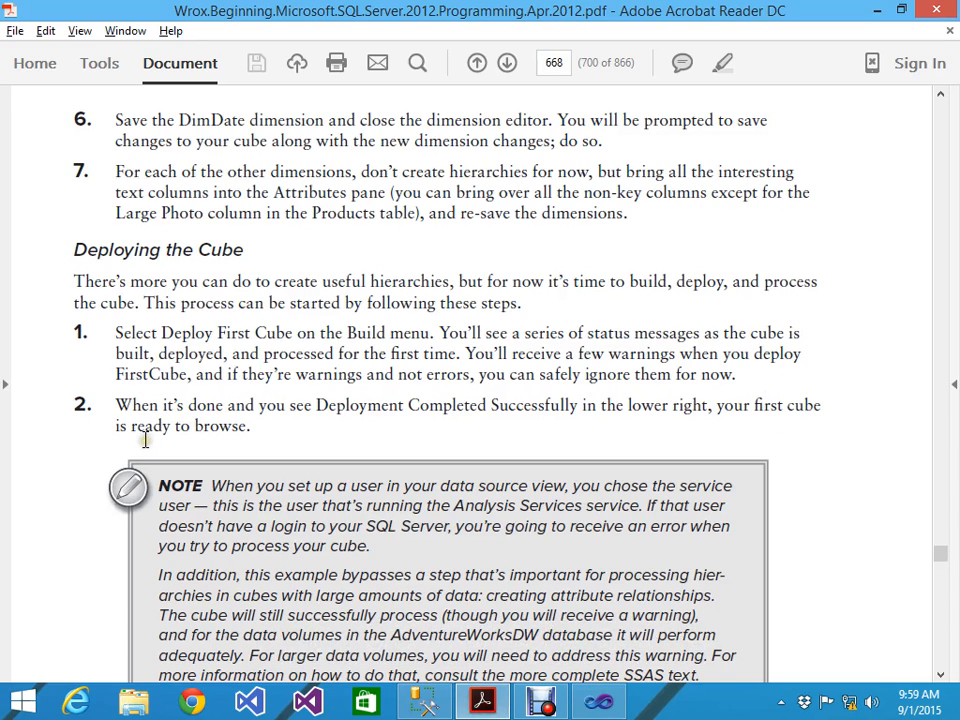
scroll(285, 423, "down", 1)
scroll(285, 423, "down", 4)
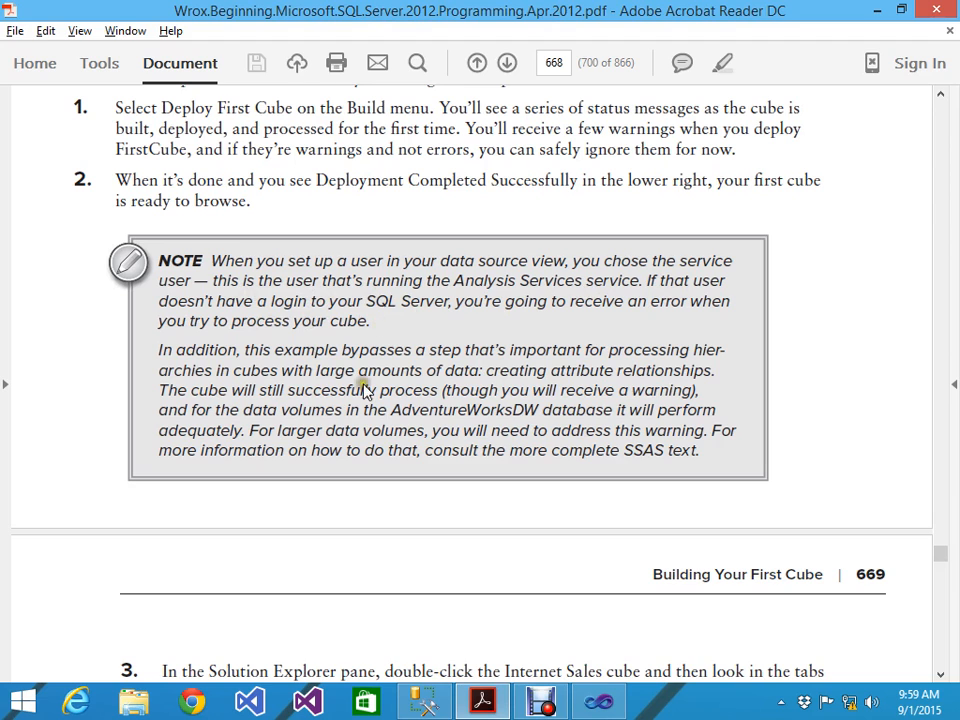
left_click(556, 706)
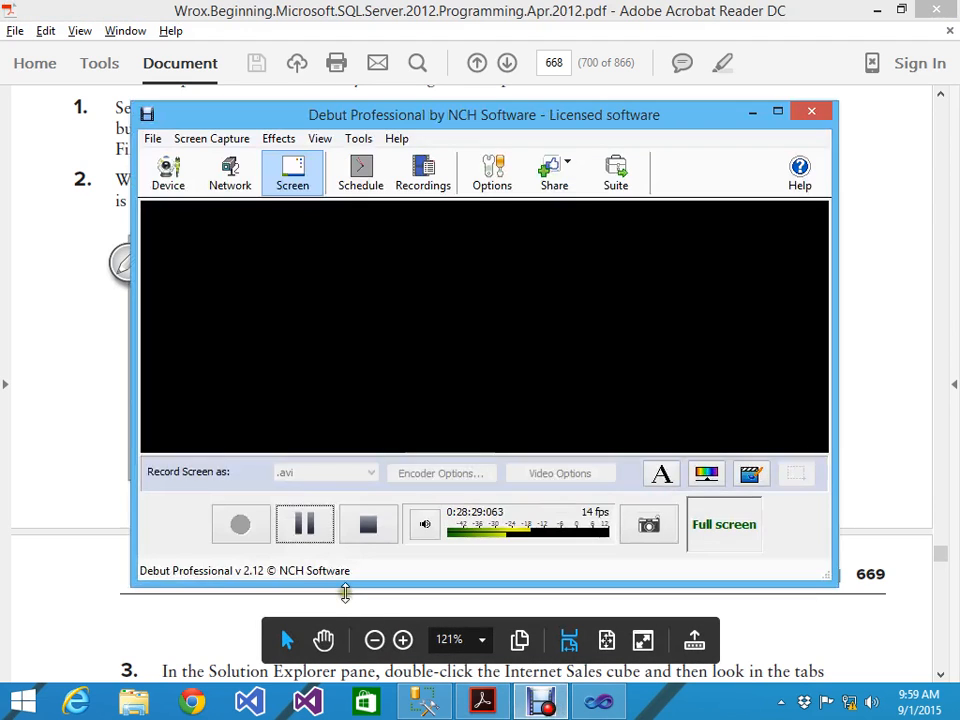
left_click(305, 524)
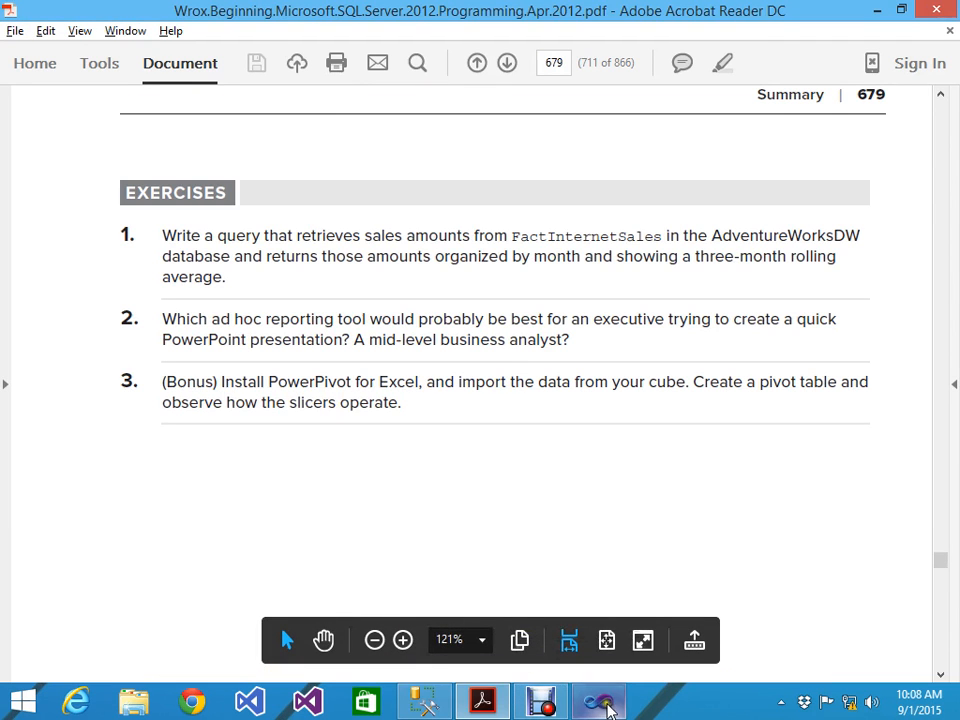
Switch to Visual Studio and close the Internet Sales cube designer.
left_click(600, 703)
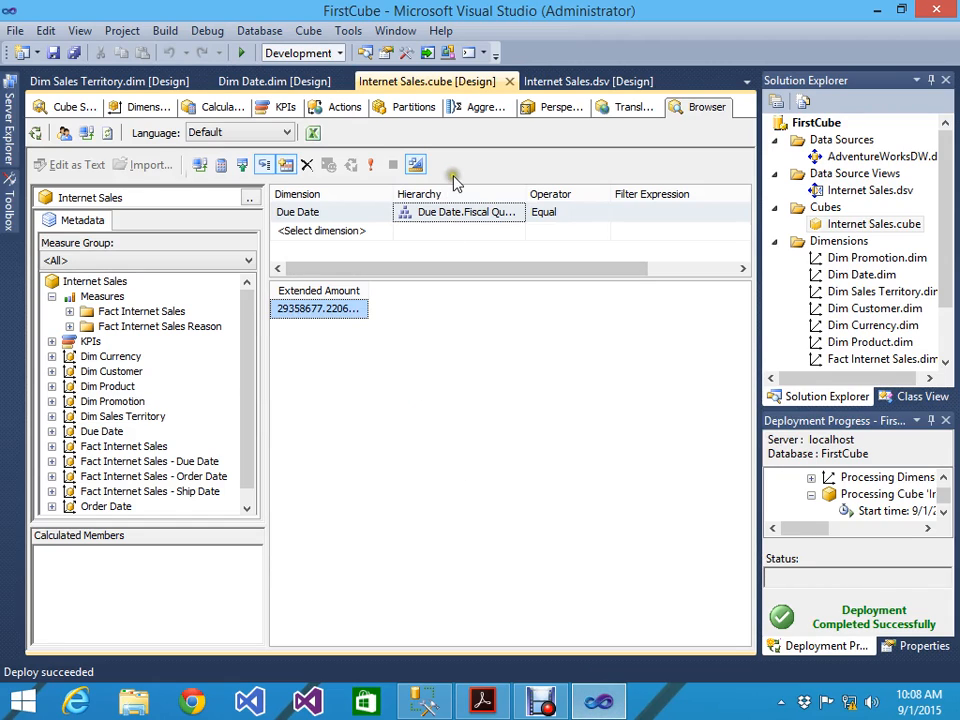
left_click(510, 82)
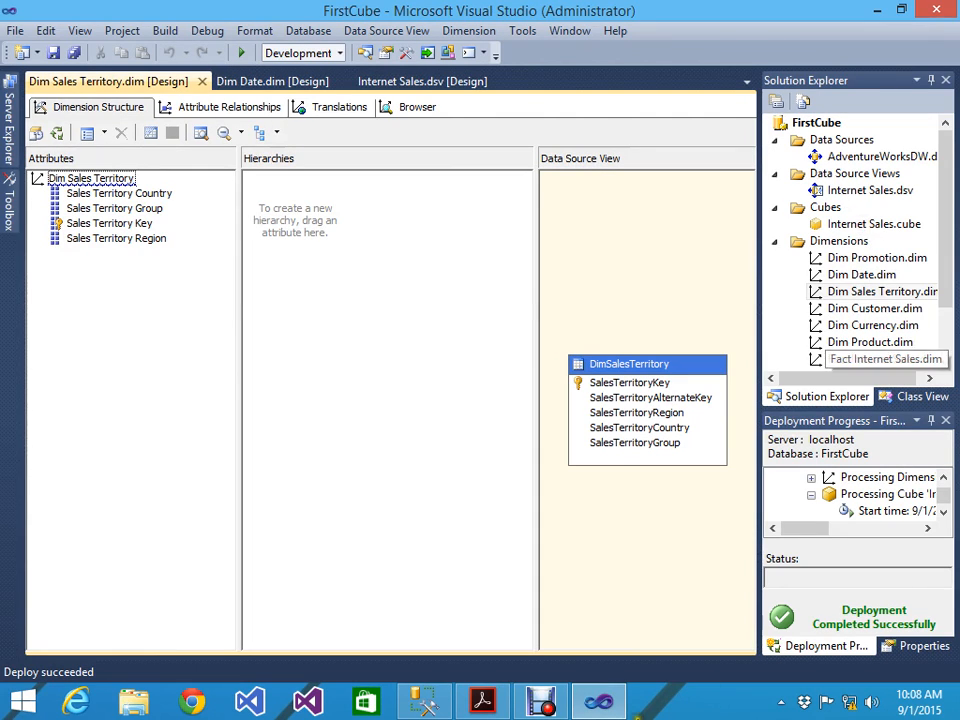
left_click(543, 703)
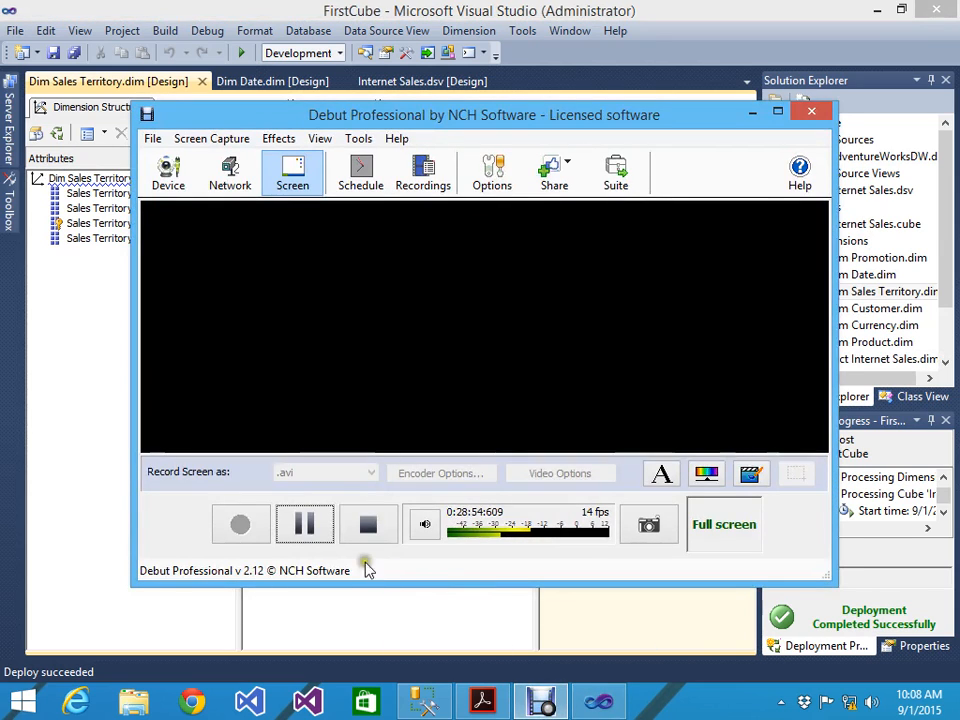
left_click(311, 533)
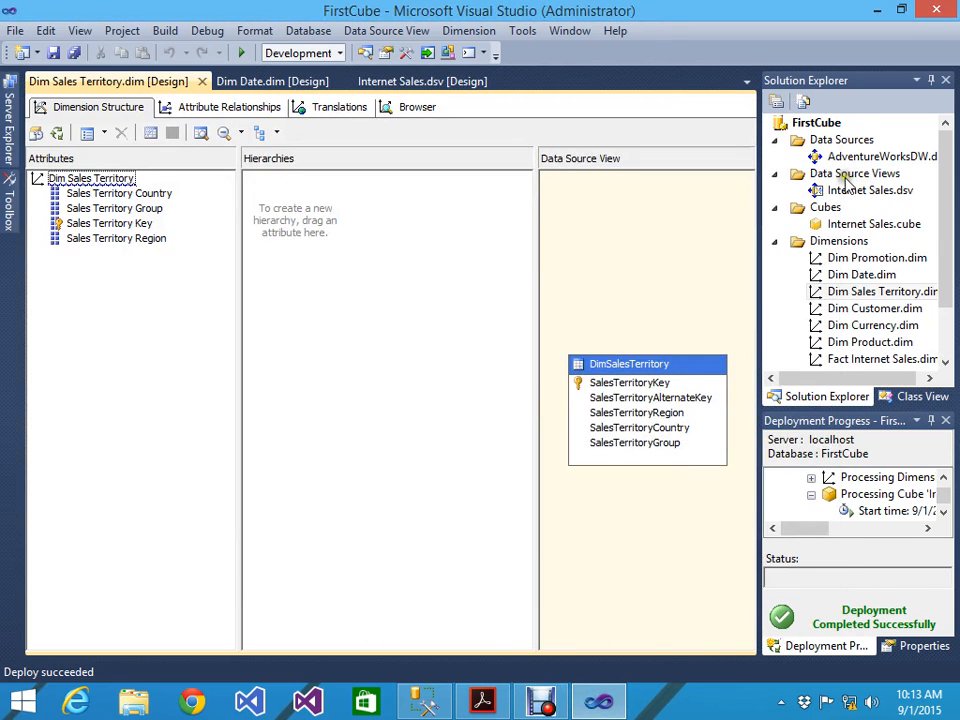
Open the Internet Sales cube for browsing and add the Extended Amount measure from Fact Internet Sales to the query.
double_click(855, 226)
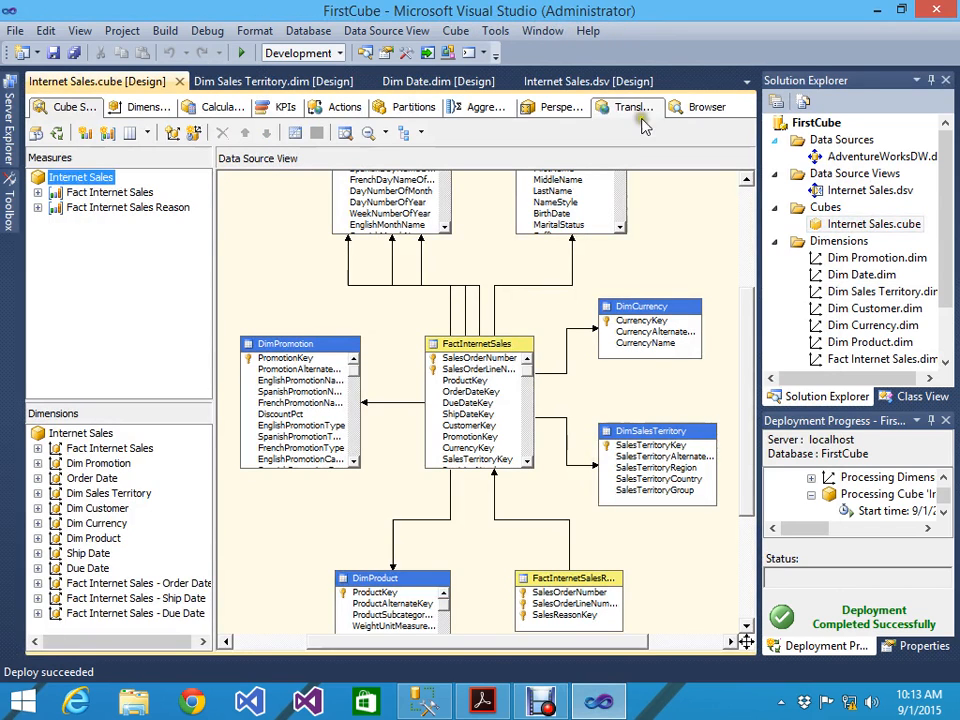
left_click(712, 108)
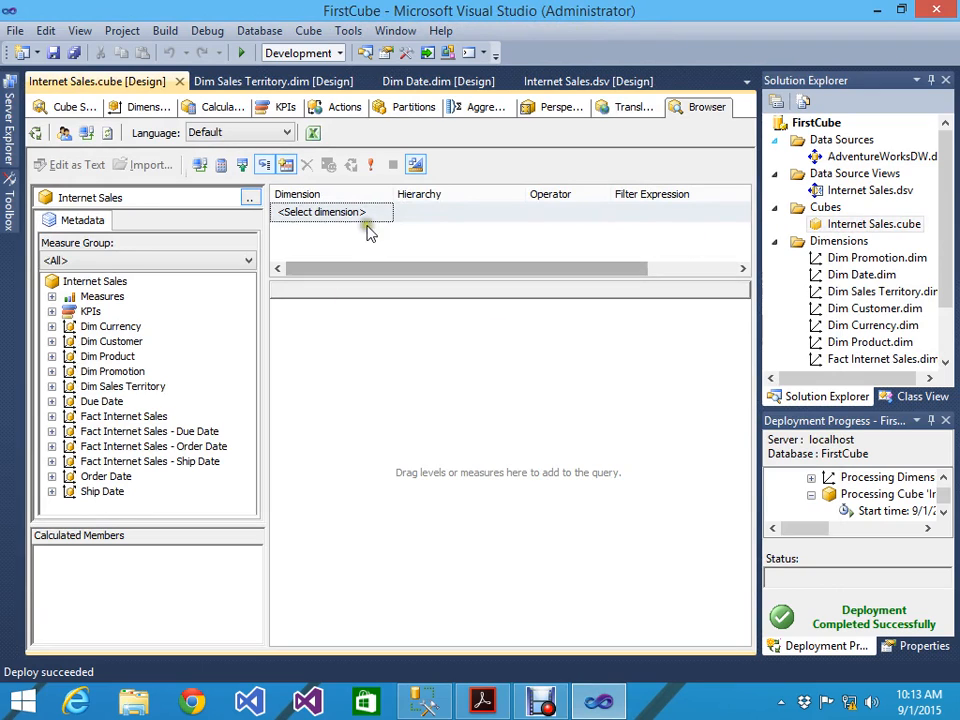
left_click(52, 297)
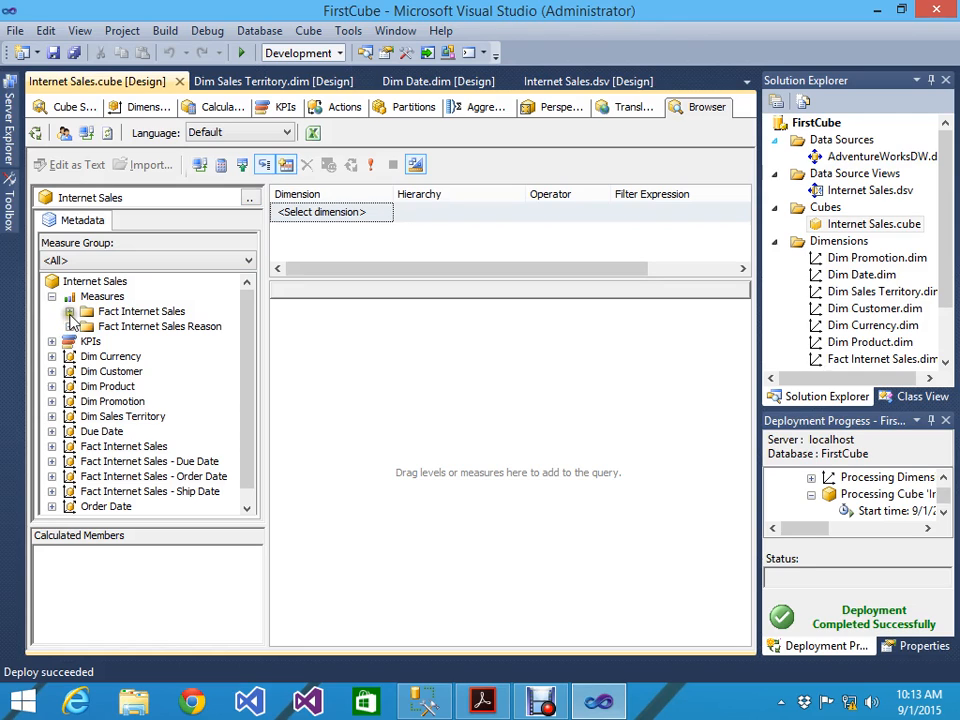
left_click(69, 311)
left_click_drag(142, 346, 417, 408)
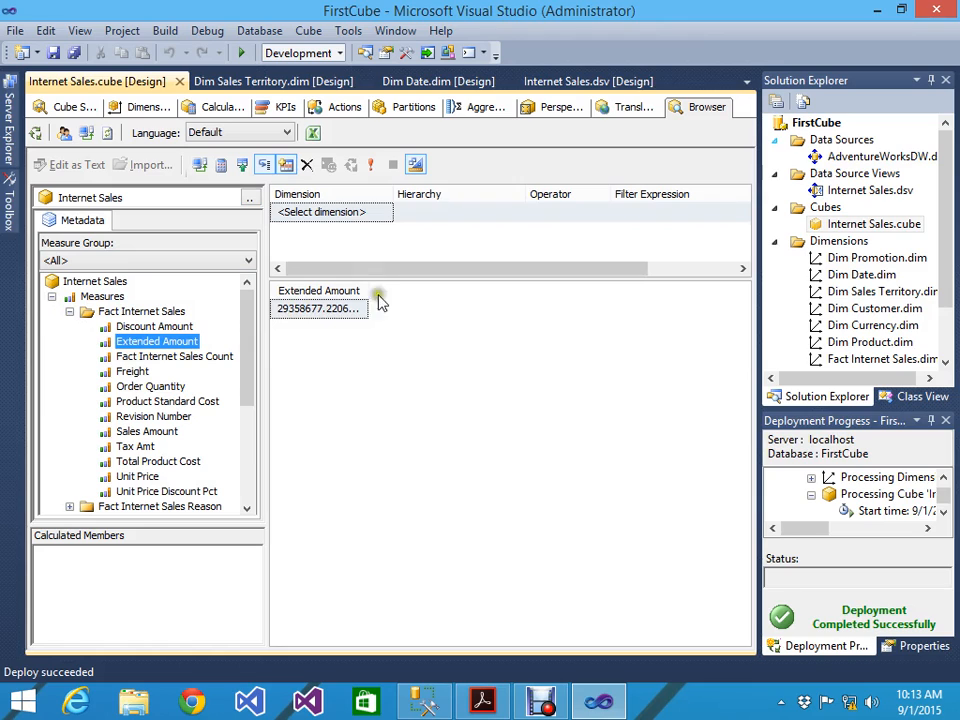
Add a filter row on the Due Date dimension using the Fiscal Quarter - Month hierarchy, and widen the Hierarchy column.
left_click(349, 212)
left_click(385, 213)
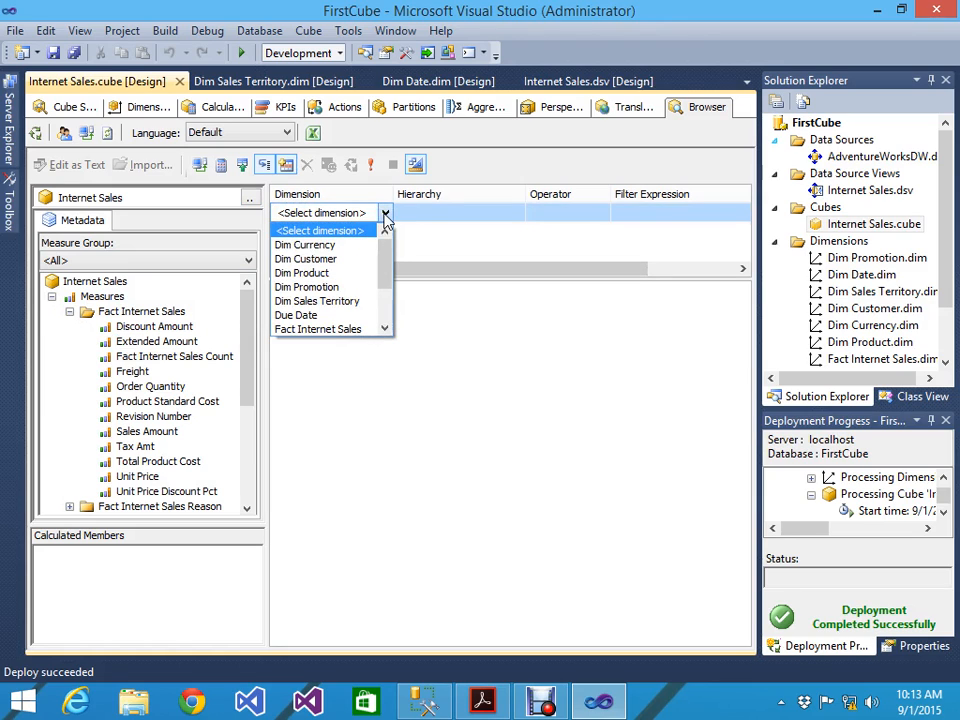
left_click(342, 316)
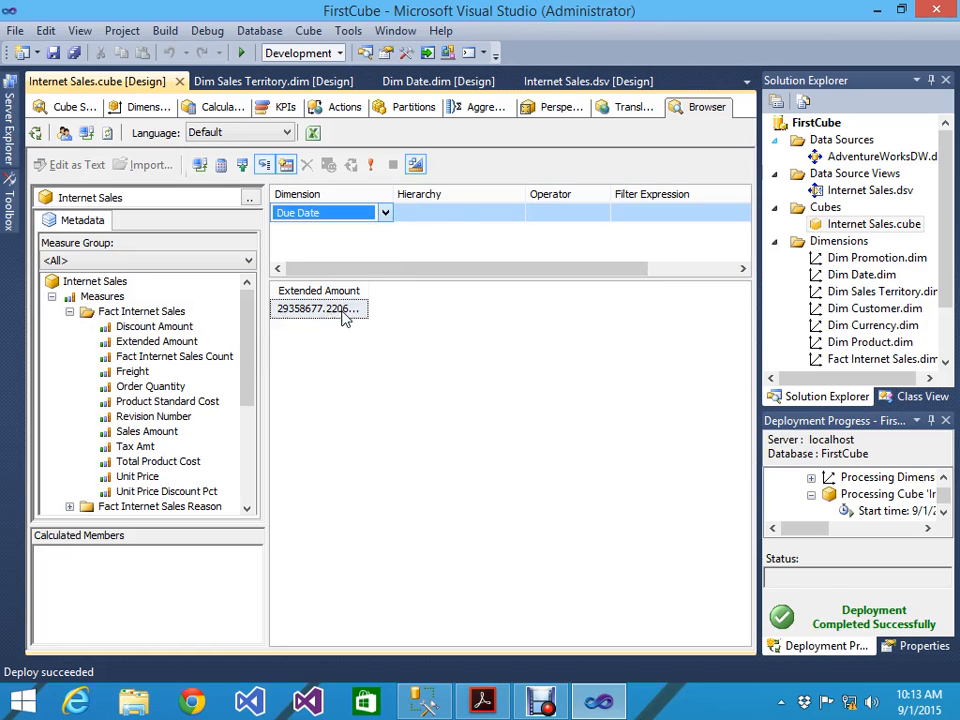
left_click(460, 213)
left_click(518, 213)
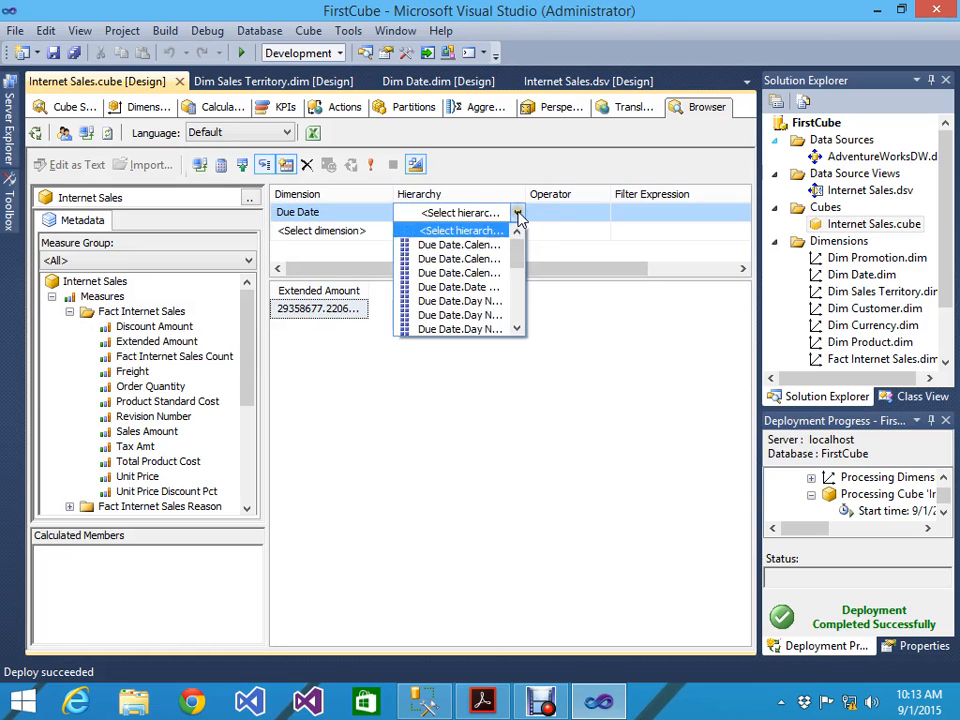
left_click_drag(516, 263, 513, 318)
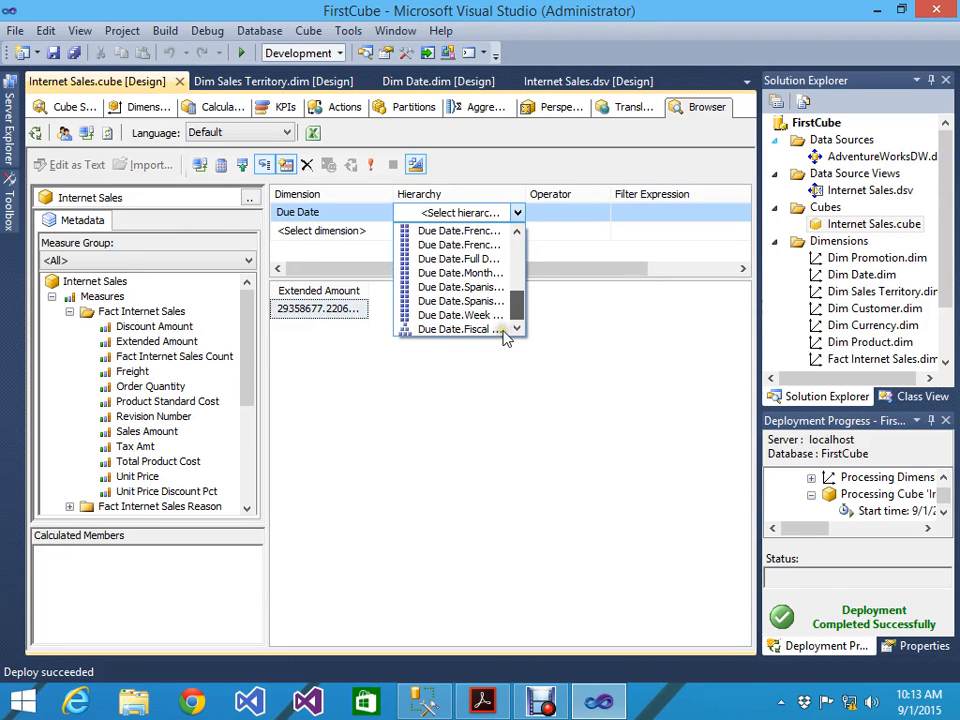
left_click(486, 330)
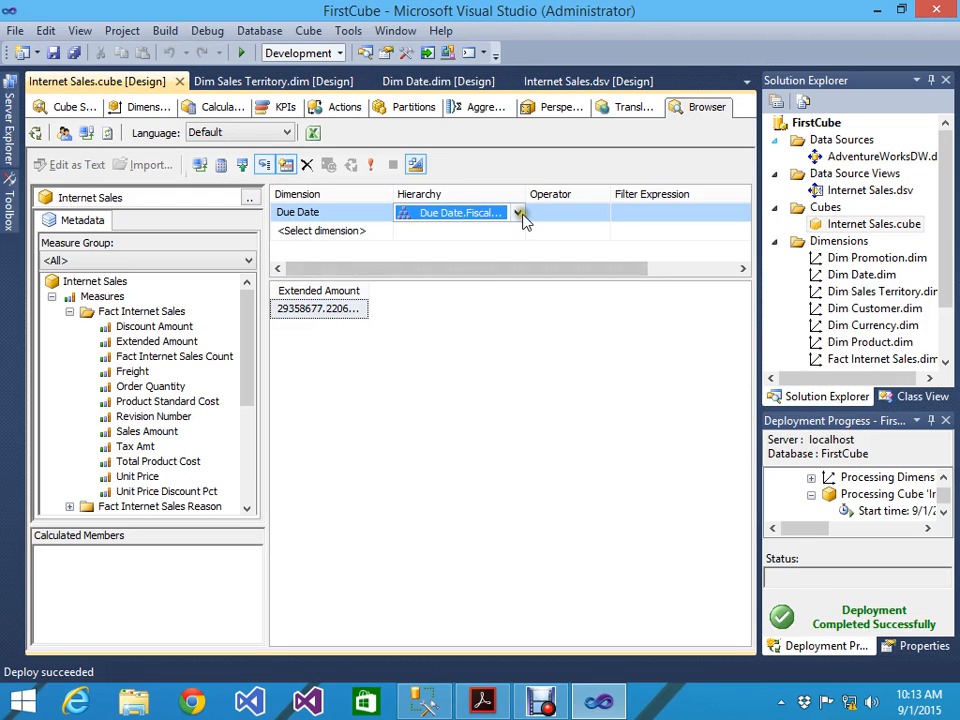
left_click_drag(526, 194, 638, 194)
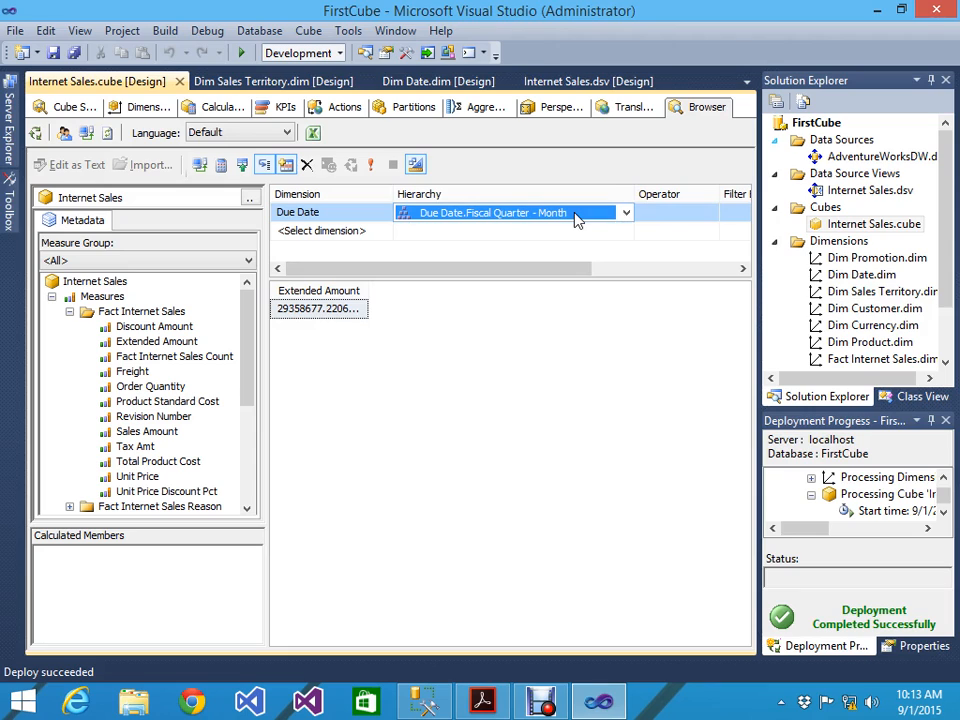
left_click(496, 389)
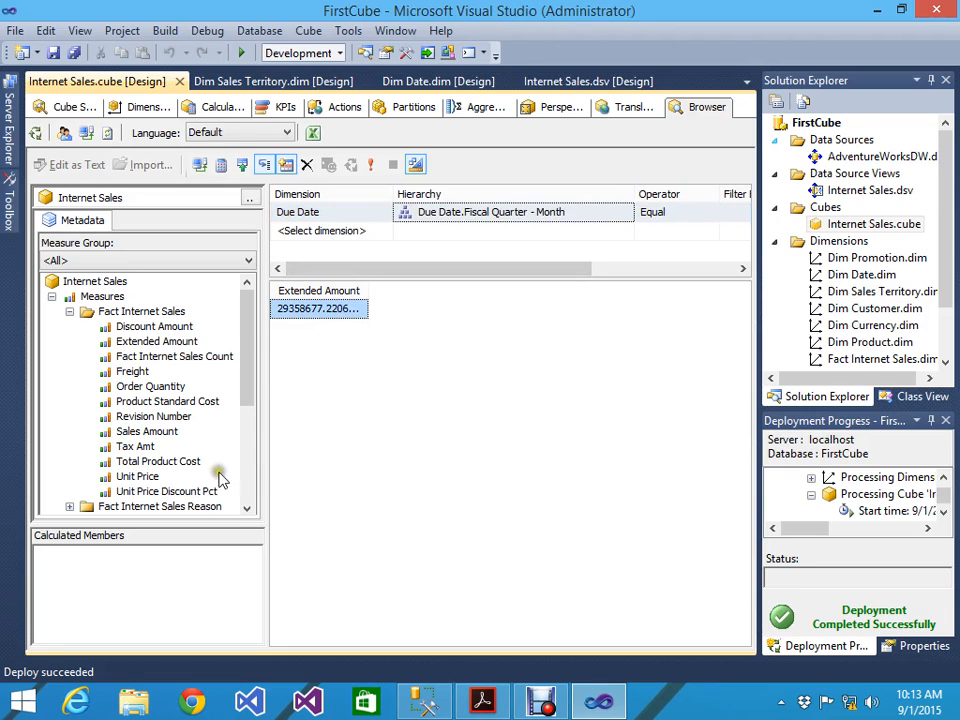
left_click(287, 166)
left_click(525, 700)
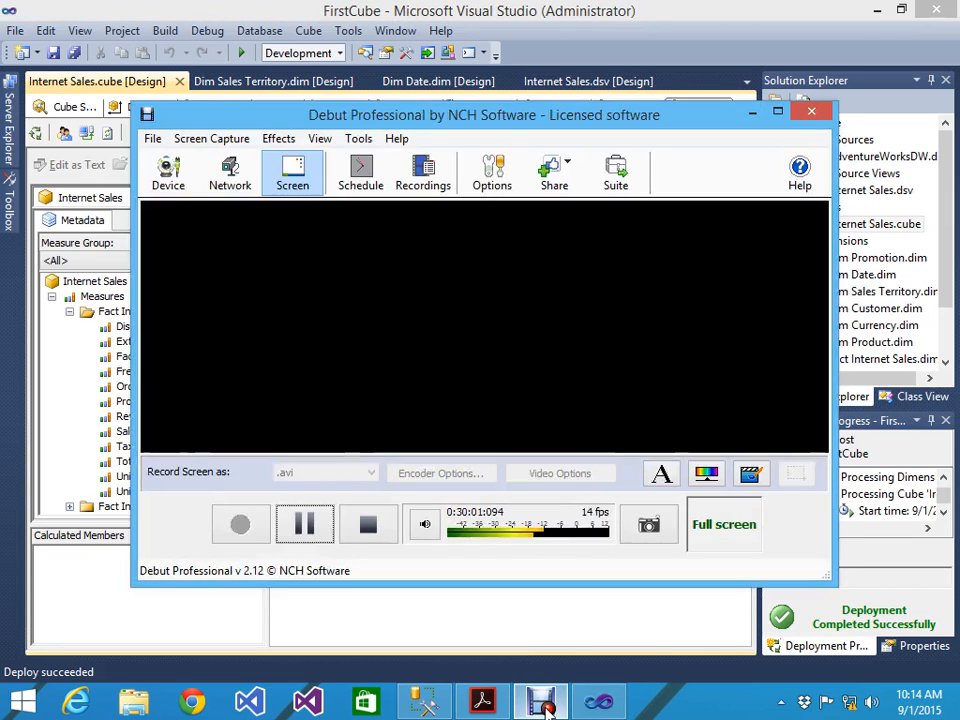